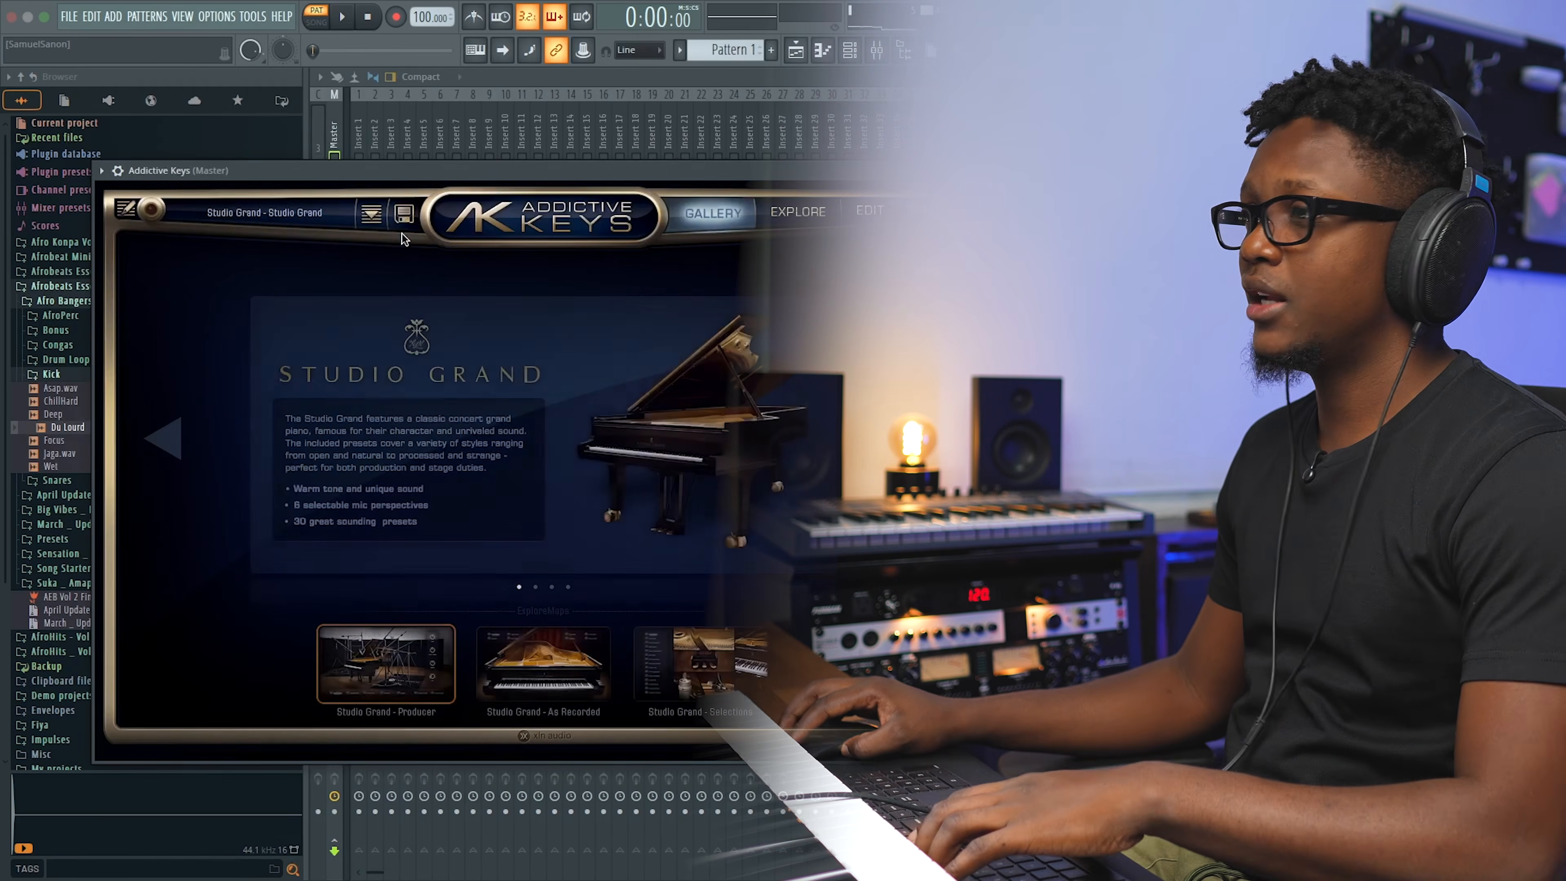
- Filter the Addictive Keys preset browser to Mark One and load a Mark One preset
{"action": "left_click", "coordinate": [281, 214]}
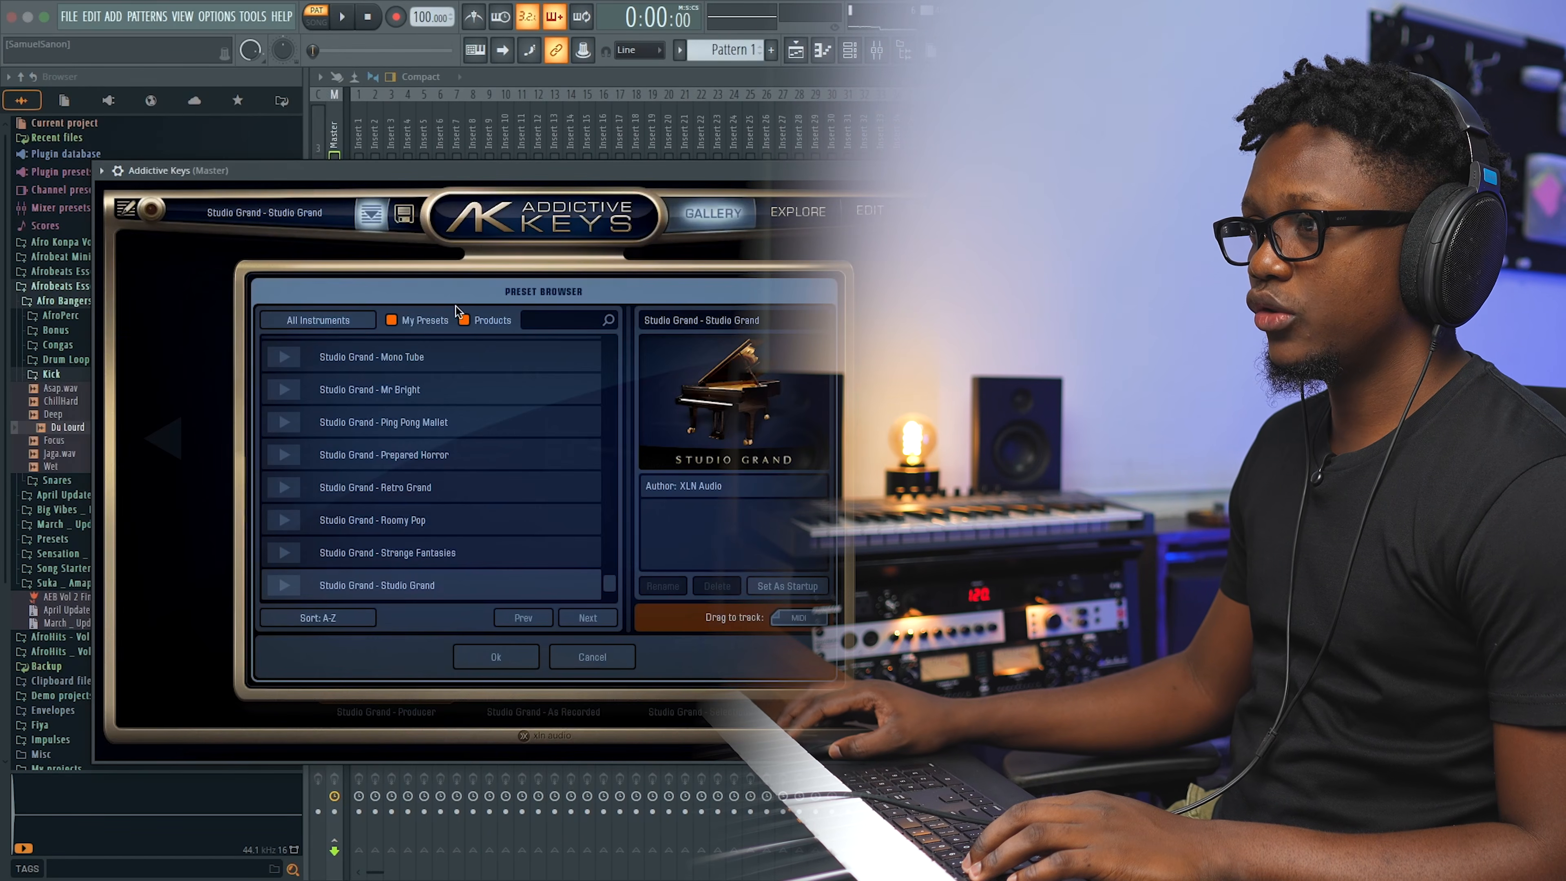
{"action": "left_click", "coordinate": [320, 321]}
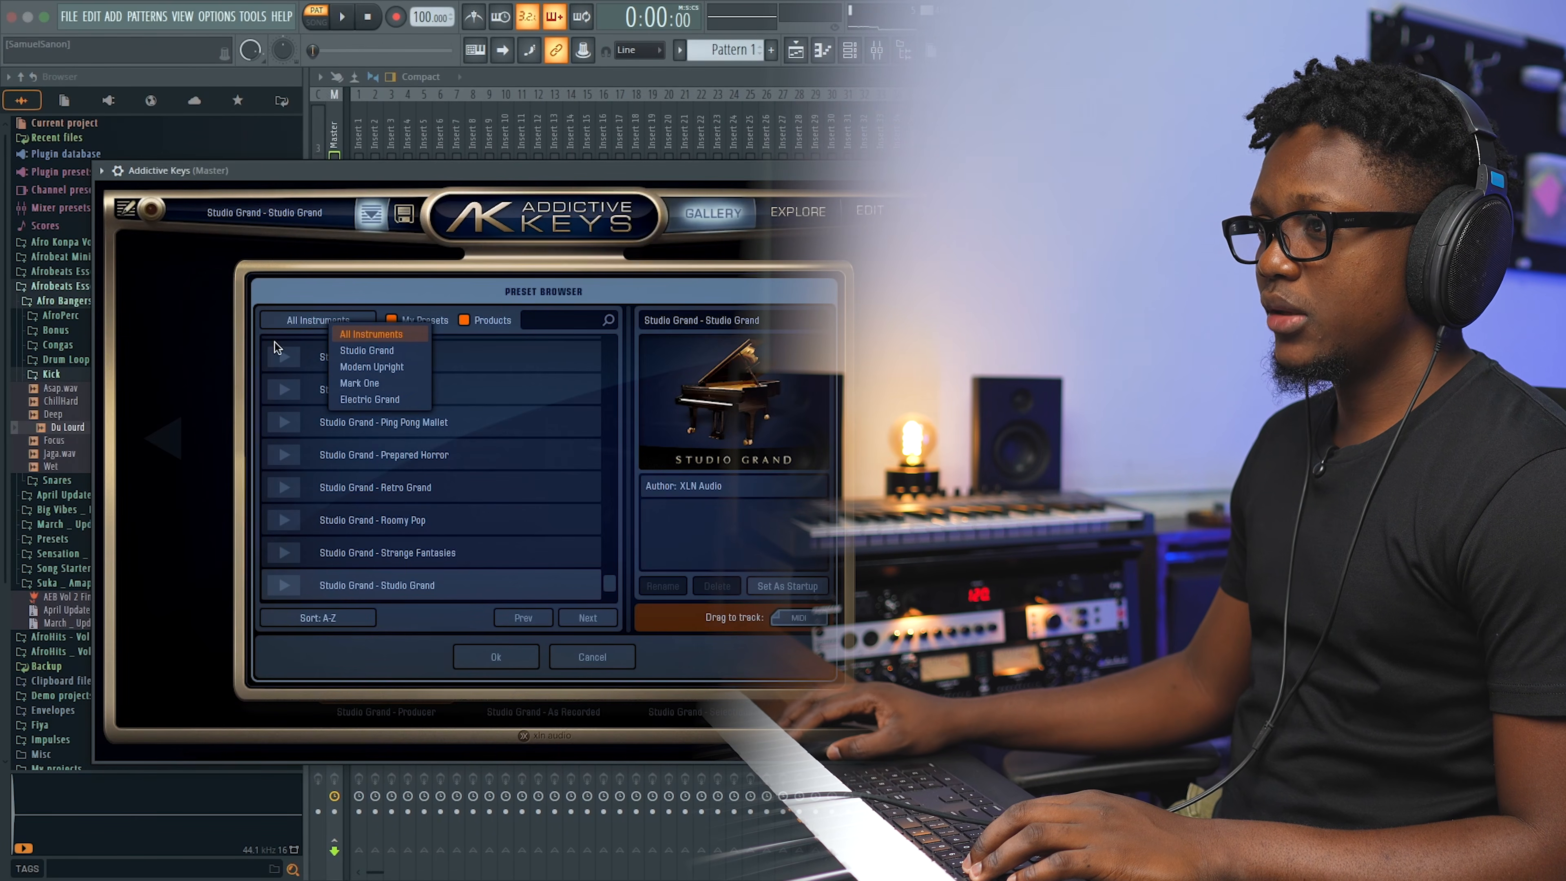
{"action": "left_click", "coordinate": [359, 382]}
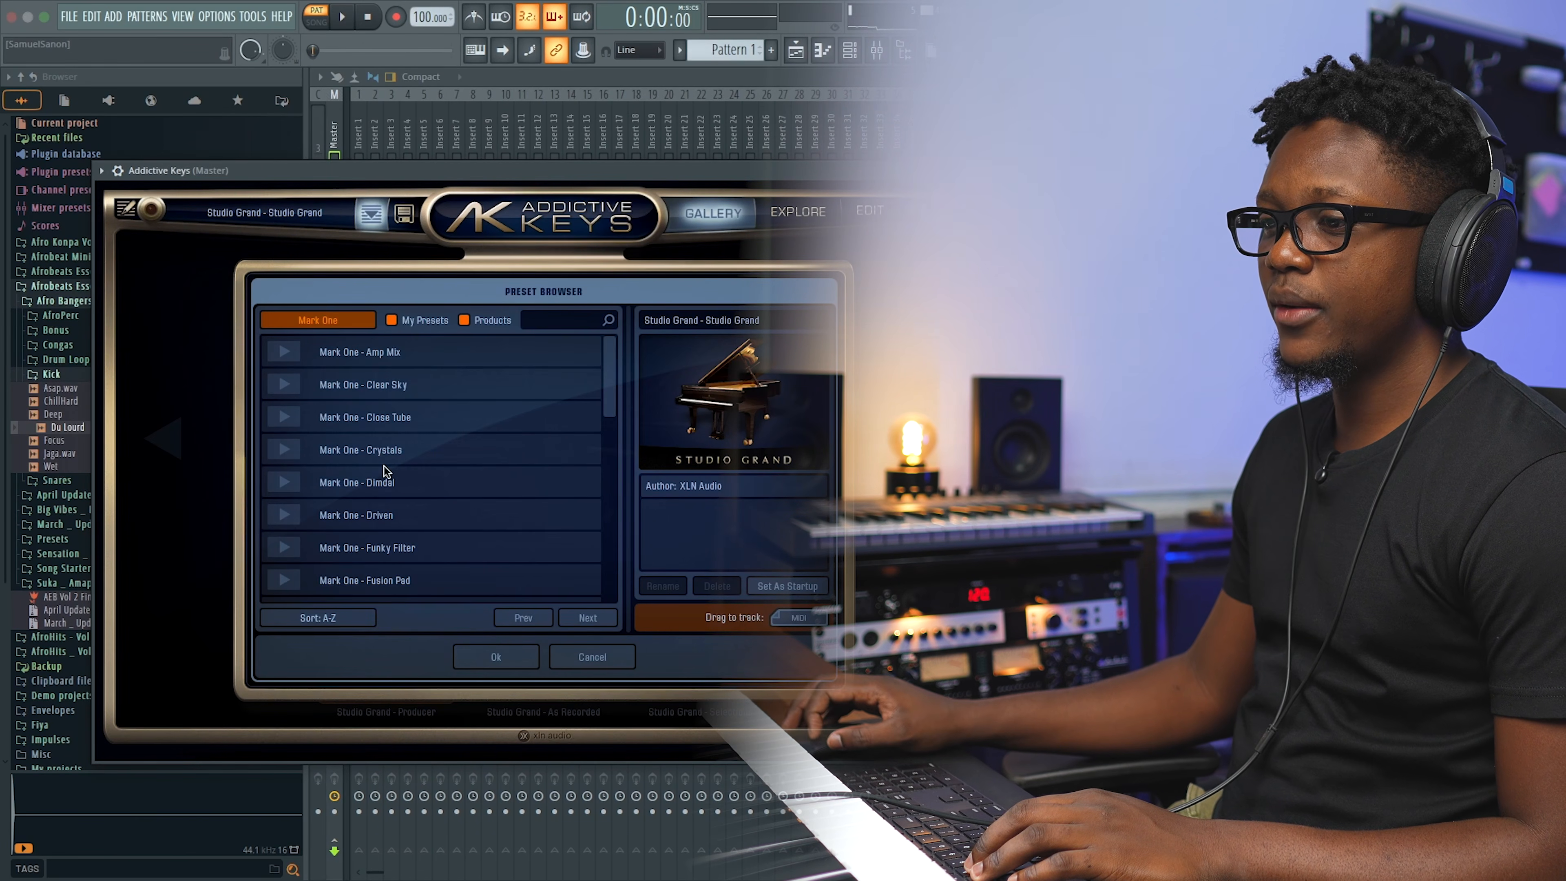
{"action": "scroll", "coordinate": [384, 467], "scroll_direction": "down", "scroll_amount": 5}
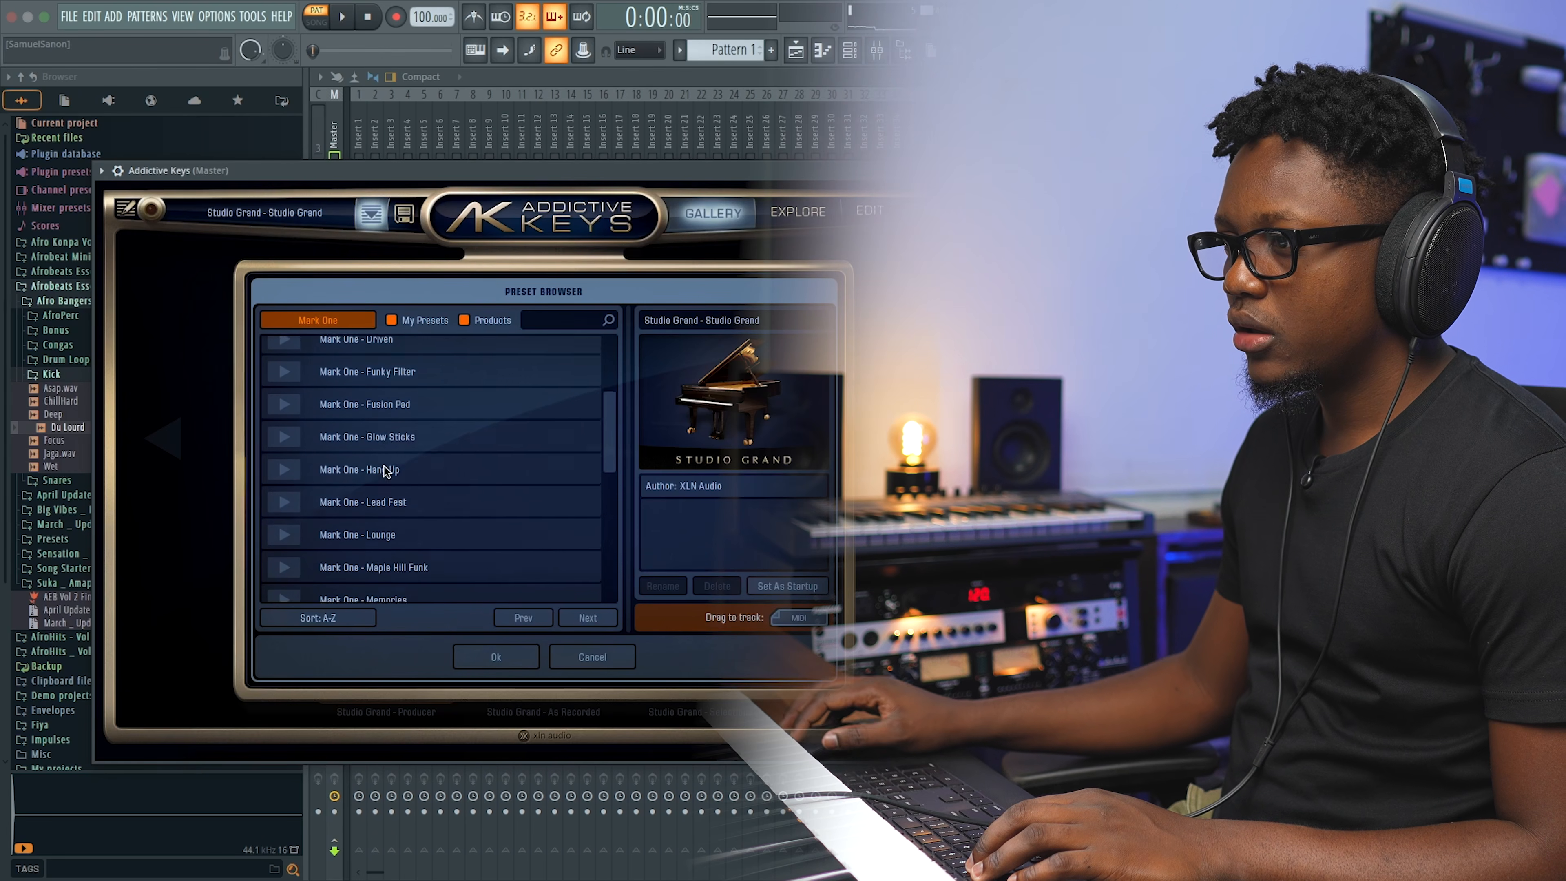
{"action": "left_click", "coordinate": [375, 482]}
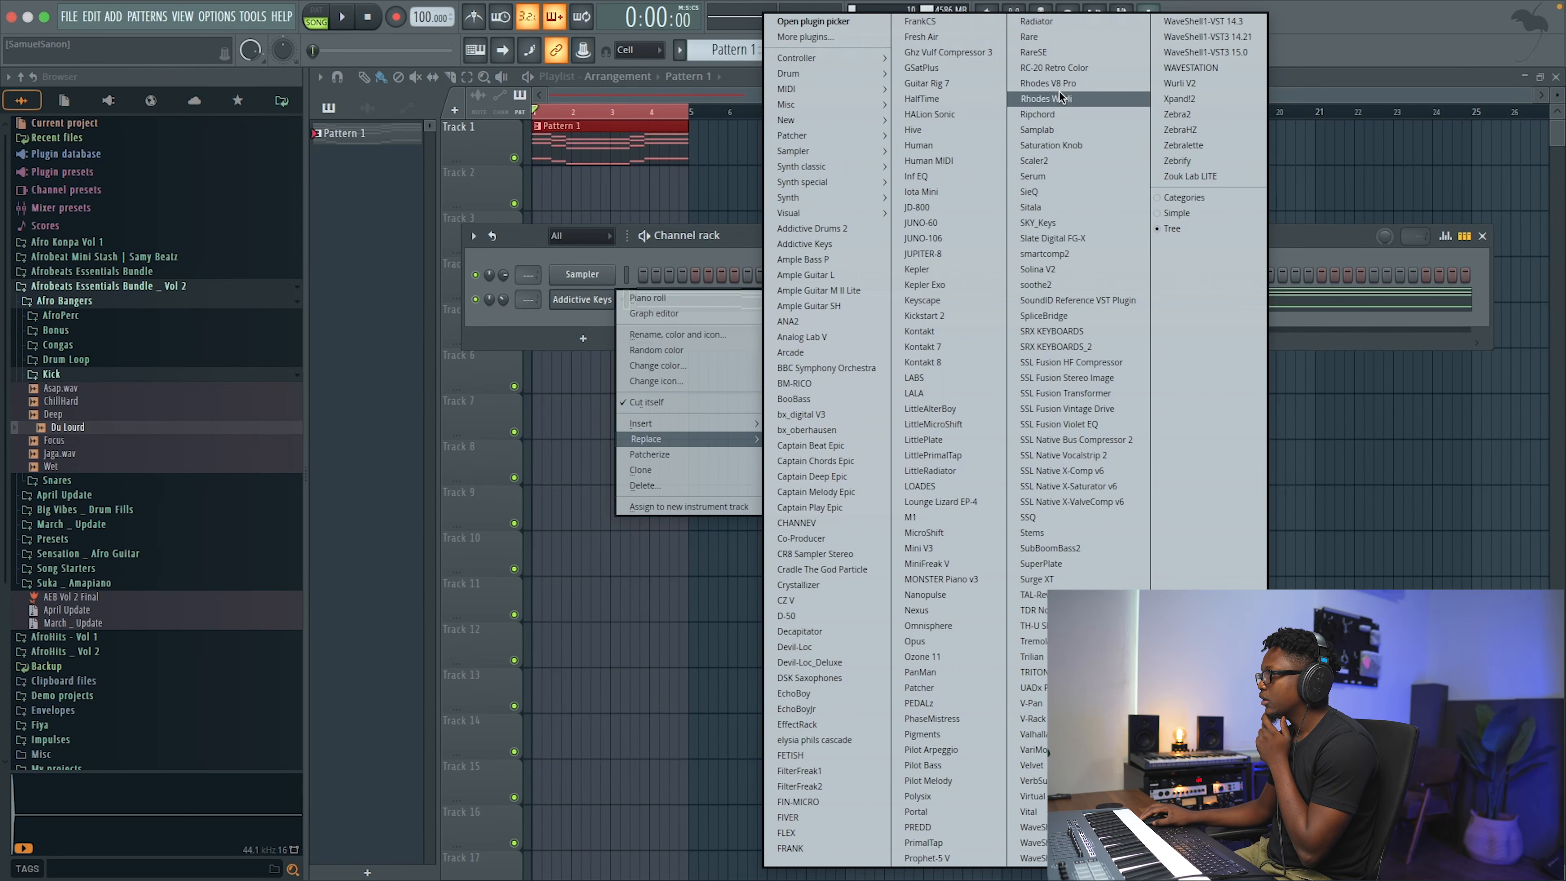
- Replace the Addictive Keys channel with the SKY_Keys Smooth Pad preset and lower its channel volume to 25%
{"action": "left_click", "coordinate": [1081, 224]}
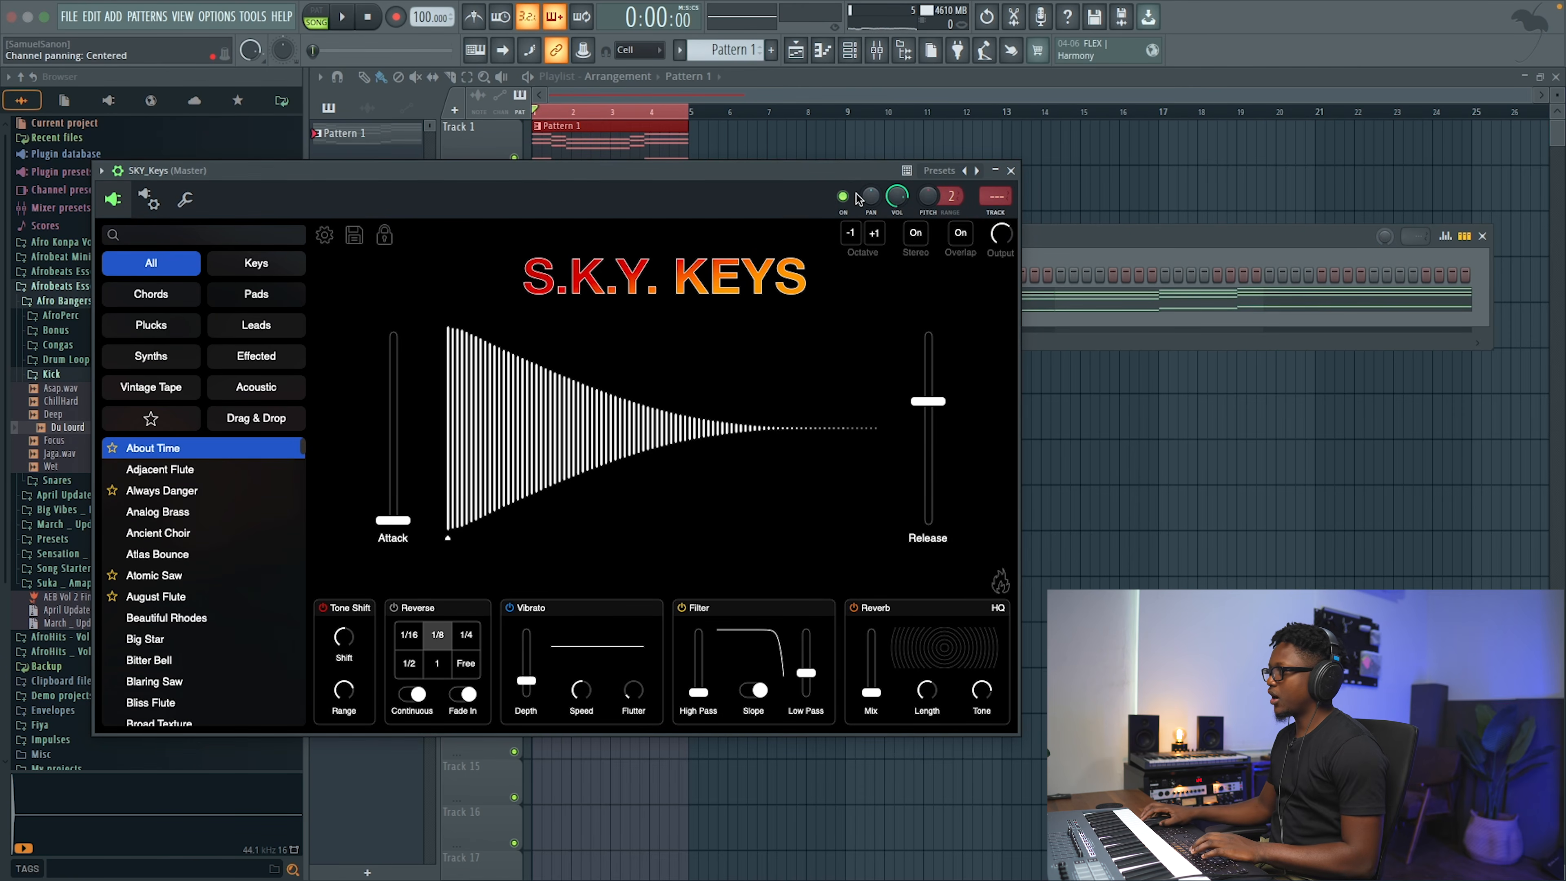
{"action": "left_click", "coordinate": [976, 171]}
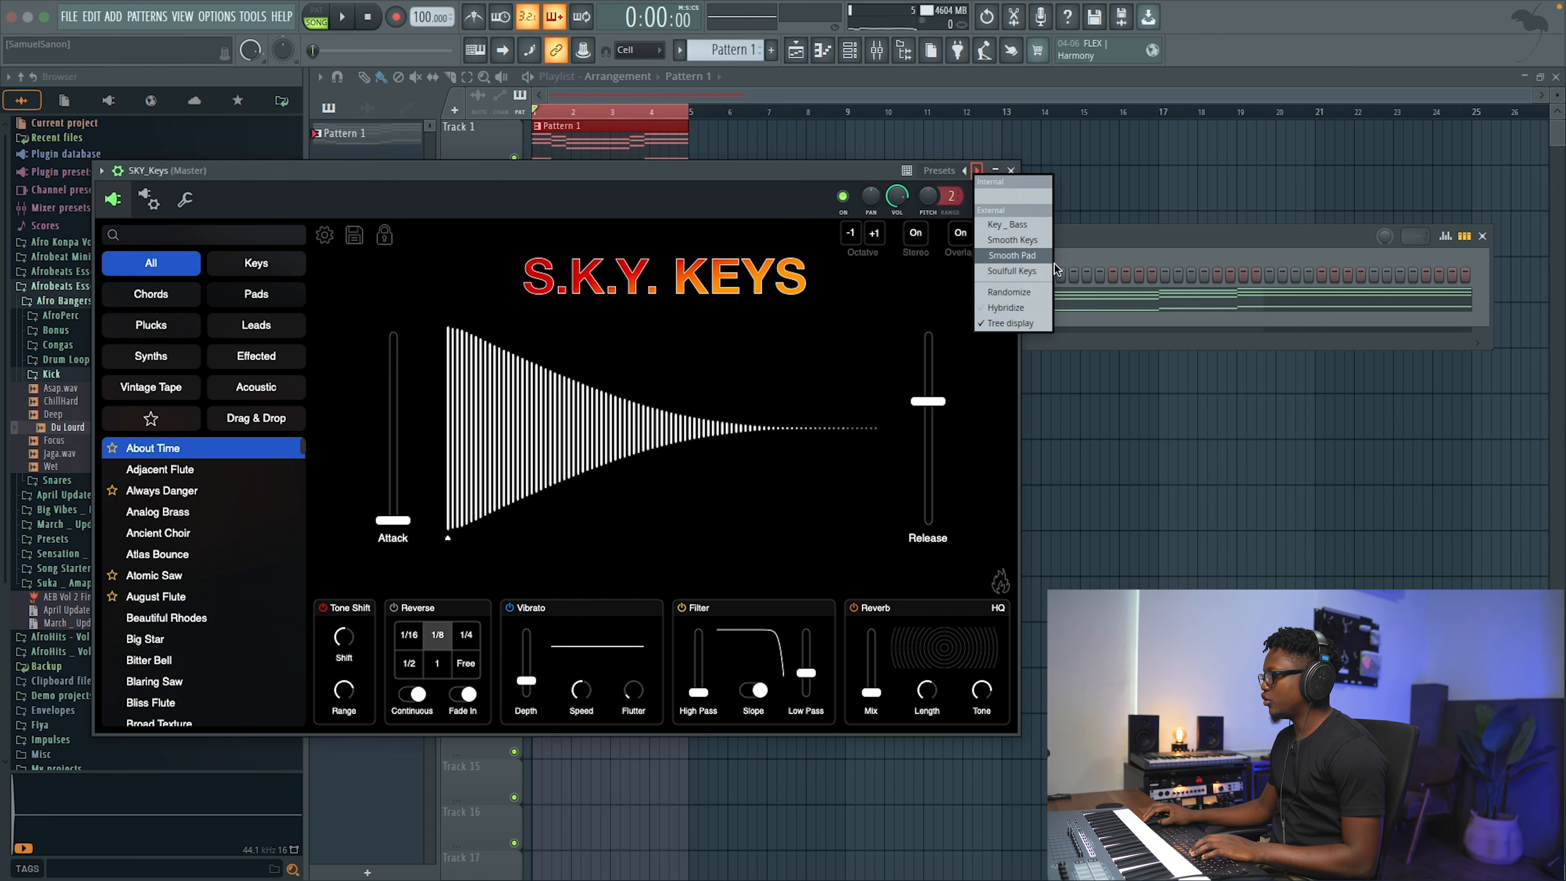
{"action": "left_click", "coordinate": [1028, 255]}
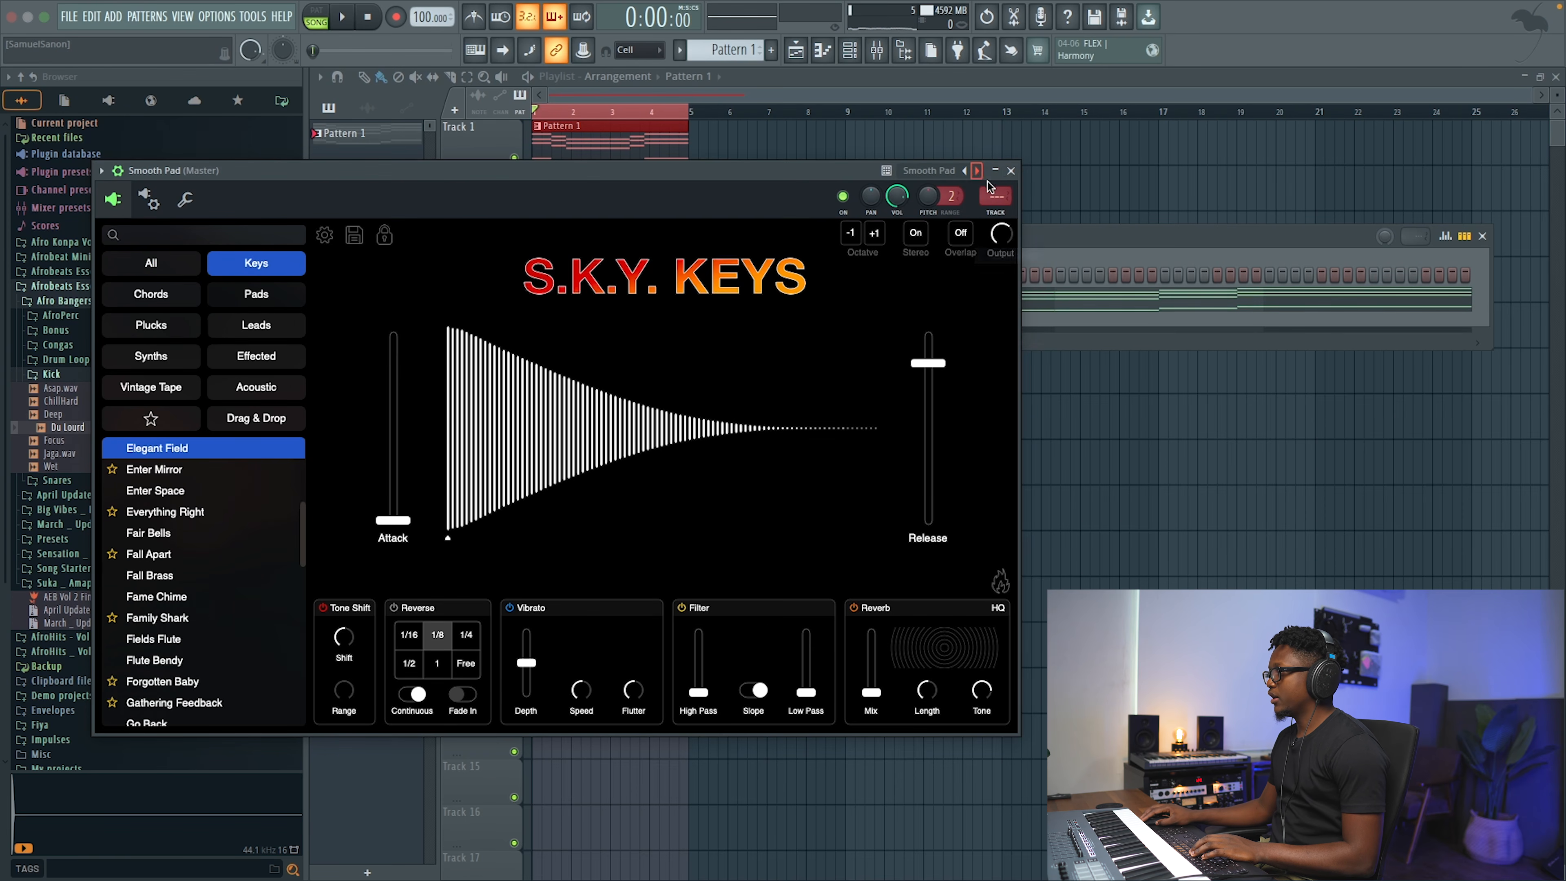
{"action": "left_click", "coordinate": [1010, 170]}
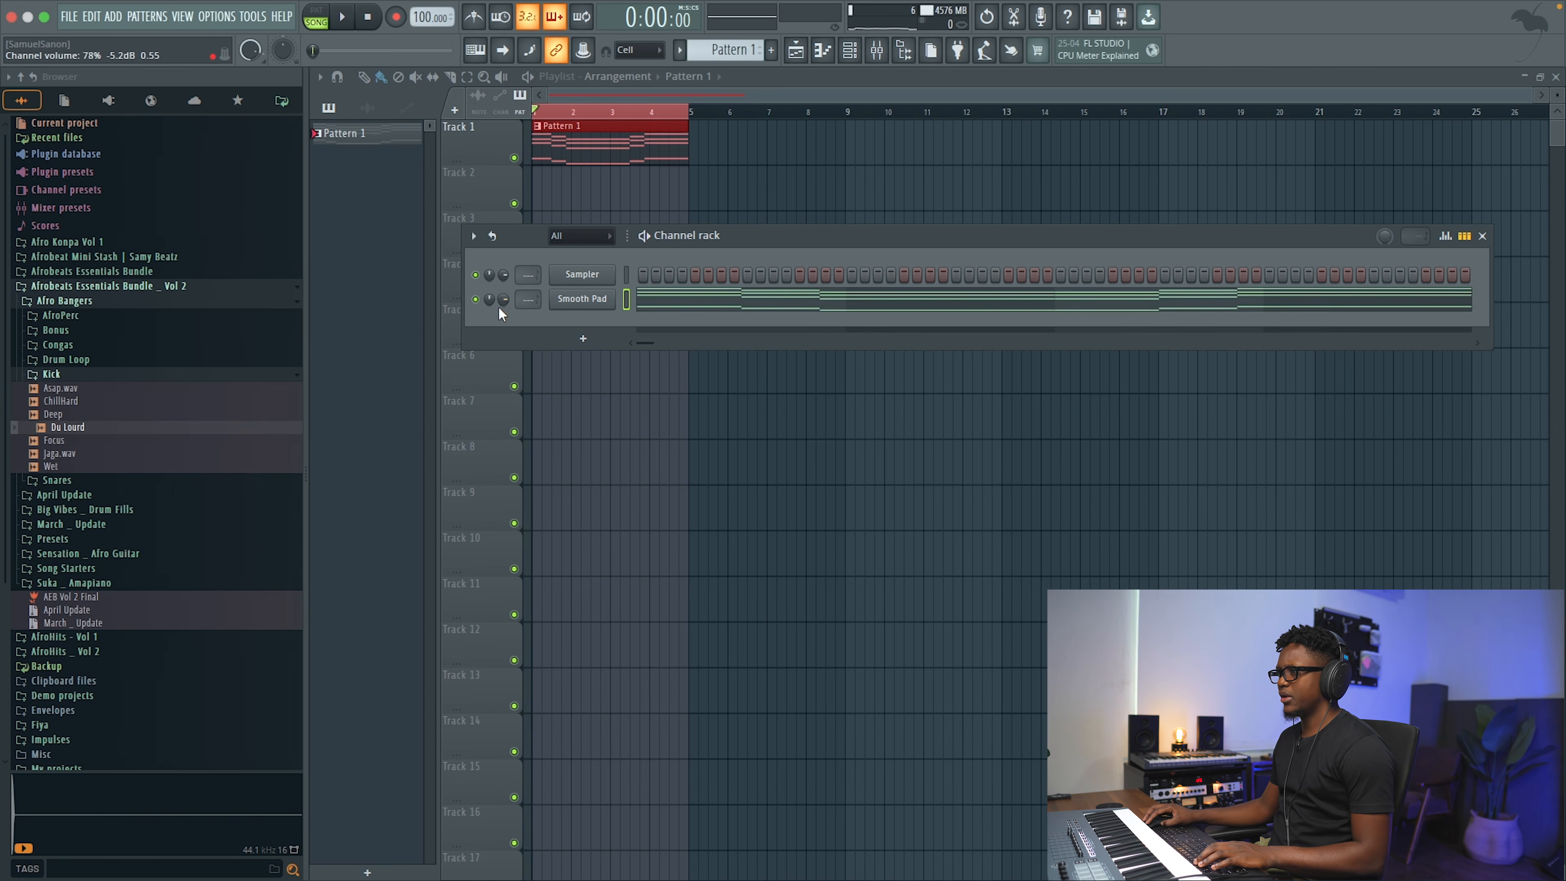
{"action": "left_click_drag", "start_coordinate": [504, 300], "coordinate": [503, 308]}
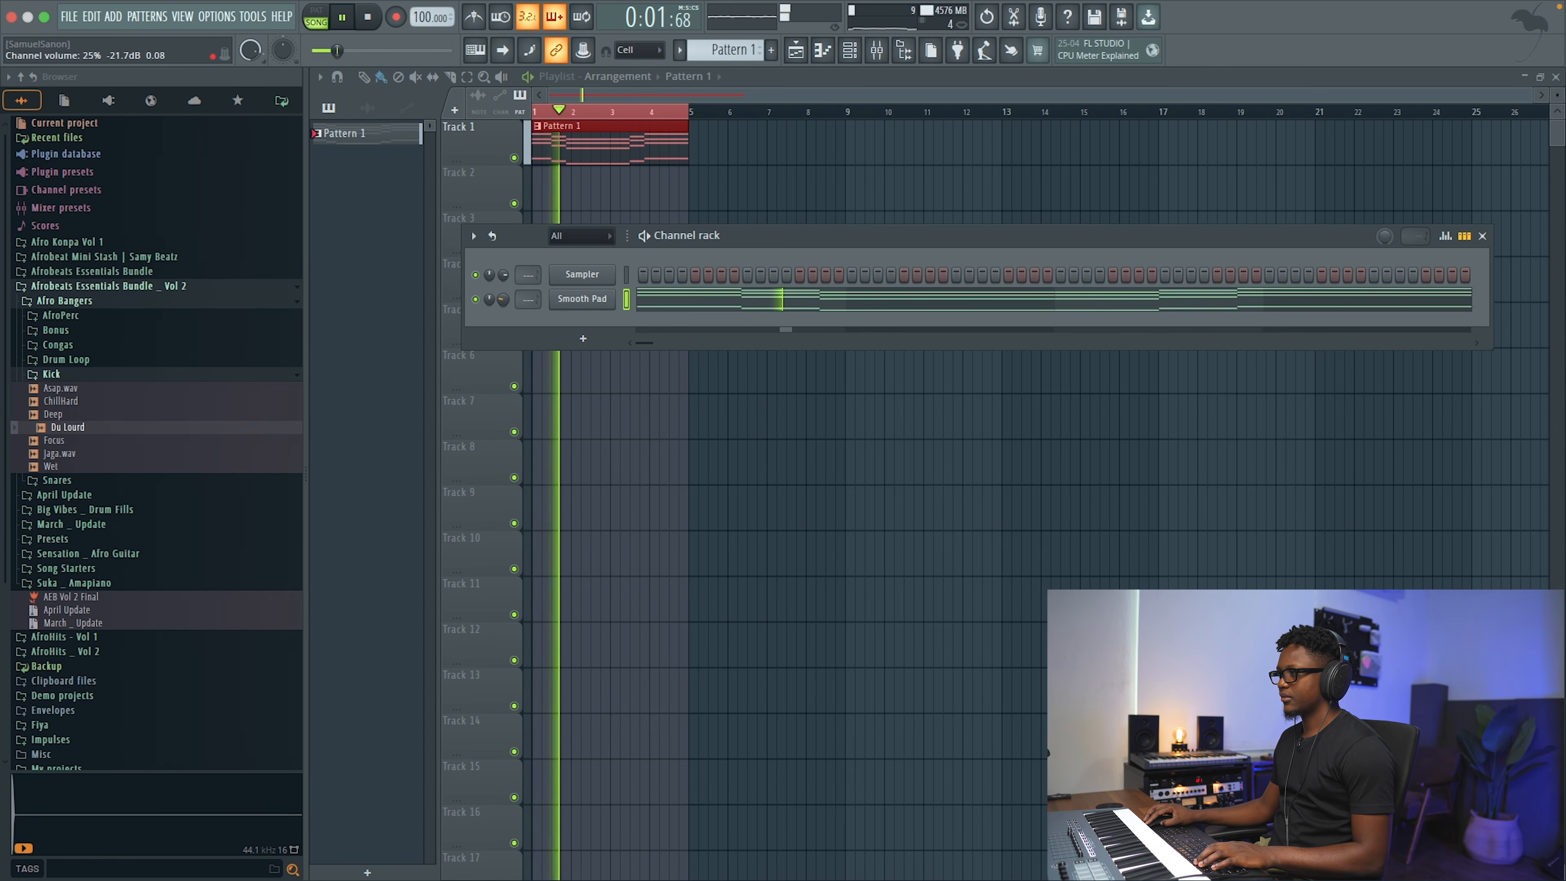
{"action": "key", "text": "space"}
- Add a new Addictive Keys channel and load the Mark One - Lounge preset
{"action": "left_click", "coordinate": [583, 339]}
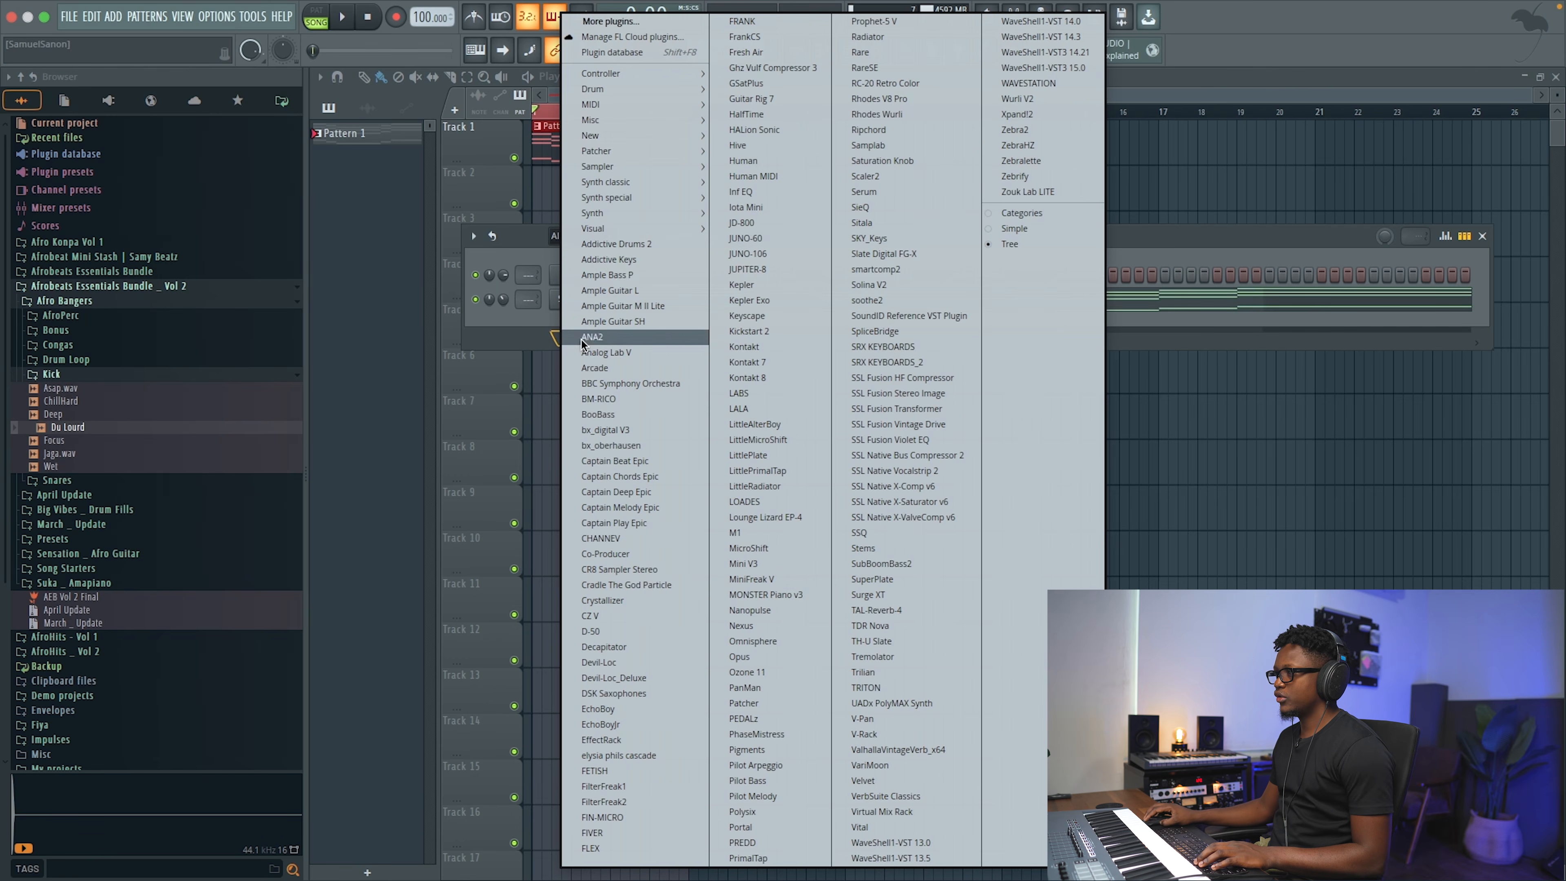
{"action": "left_click", "coordinate": [630, 261]}
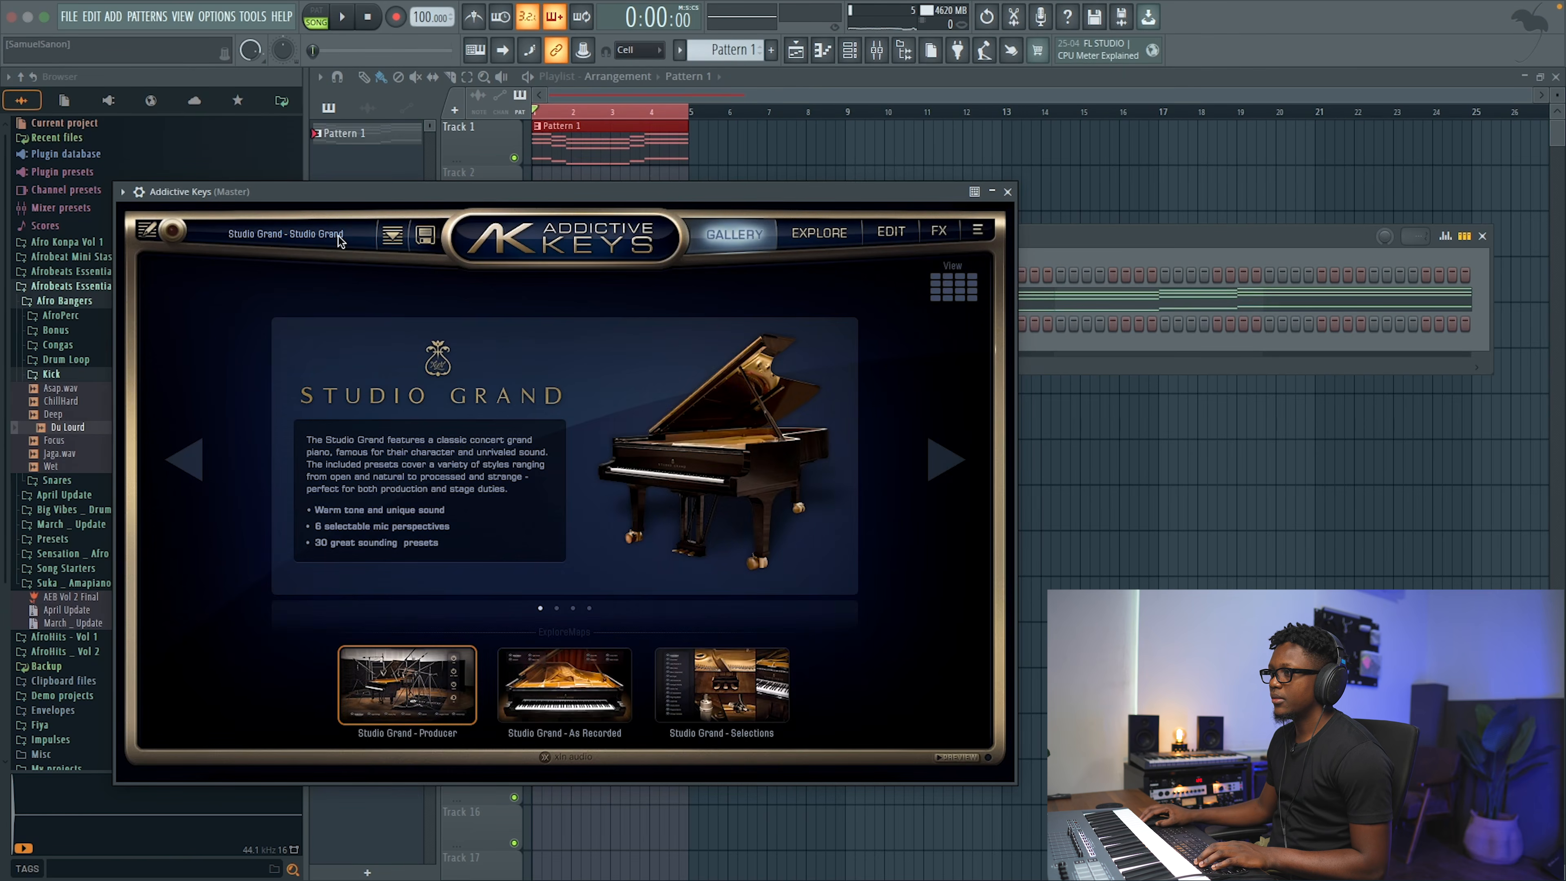
{"action": "left_click", "coordinate": [336, 236]}
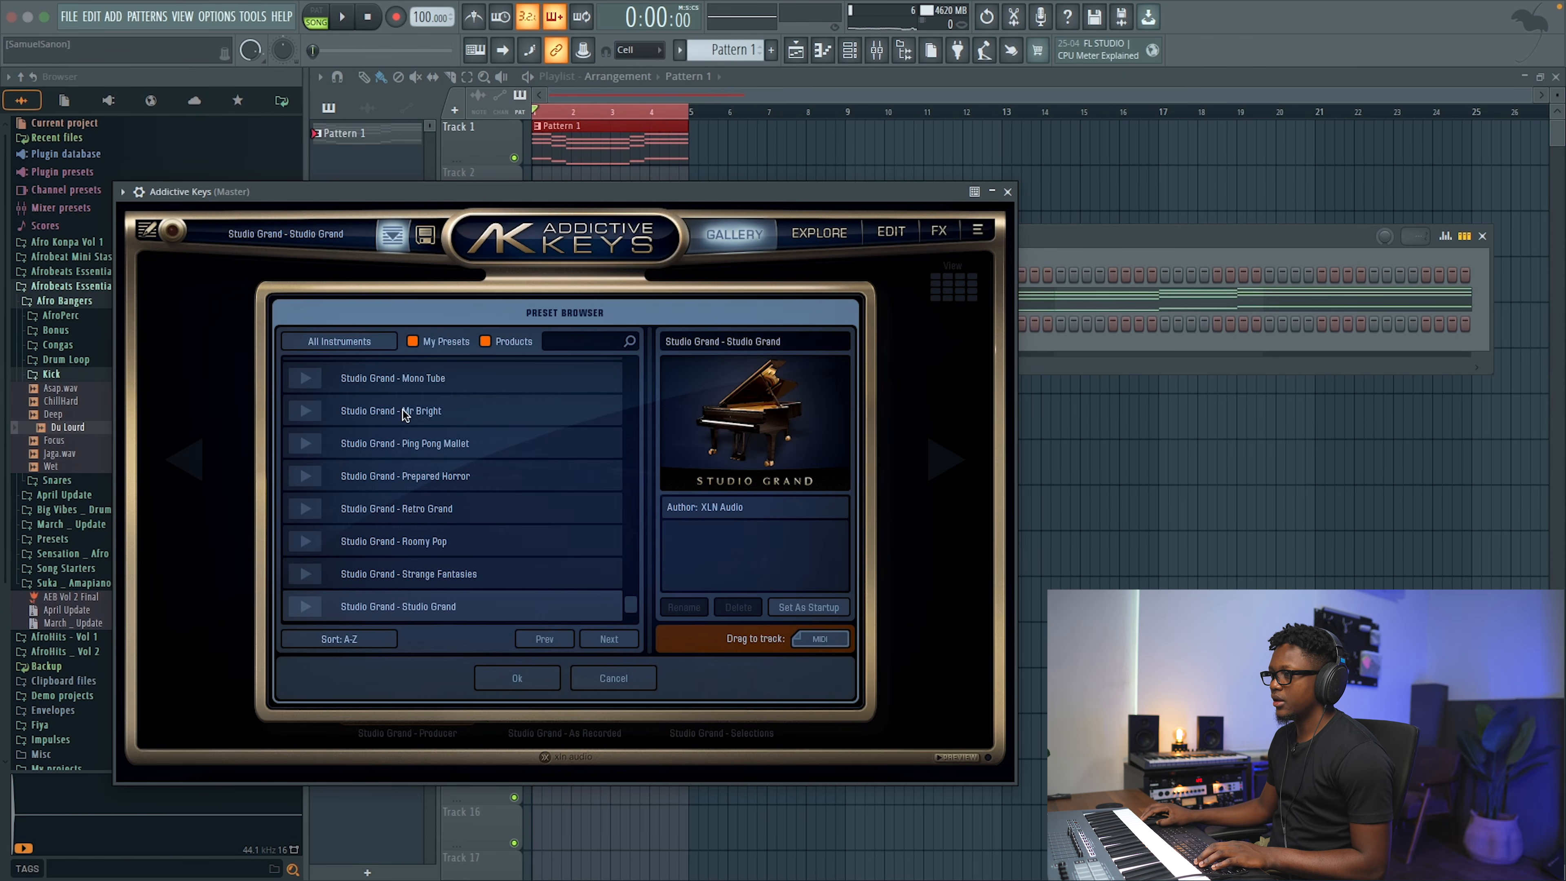
{"action": "left_click", "coordinate": [353, 347]}
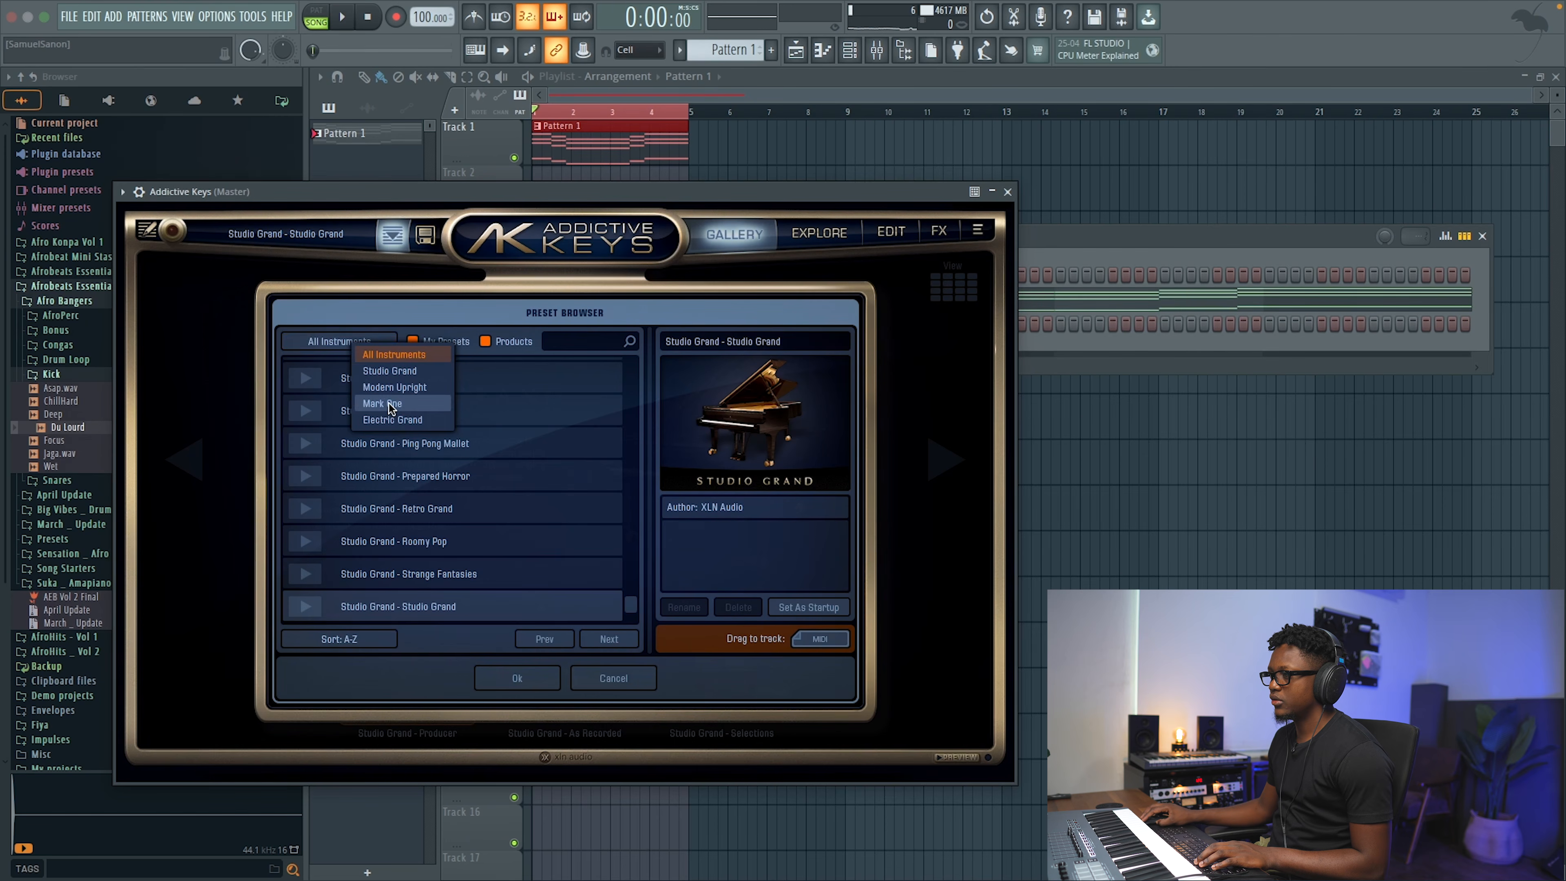
{"action": "left_click", "coordinate": [390, 407]}
{"action": "scroll", "coordinate": [434, 457], "scroll_direction": "down", "scroll_amount": 3}
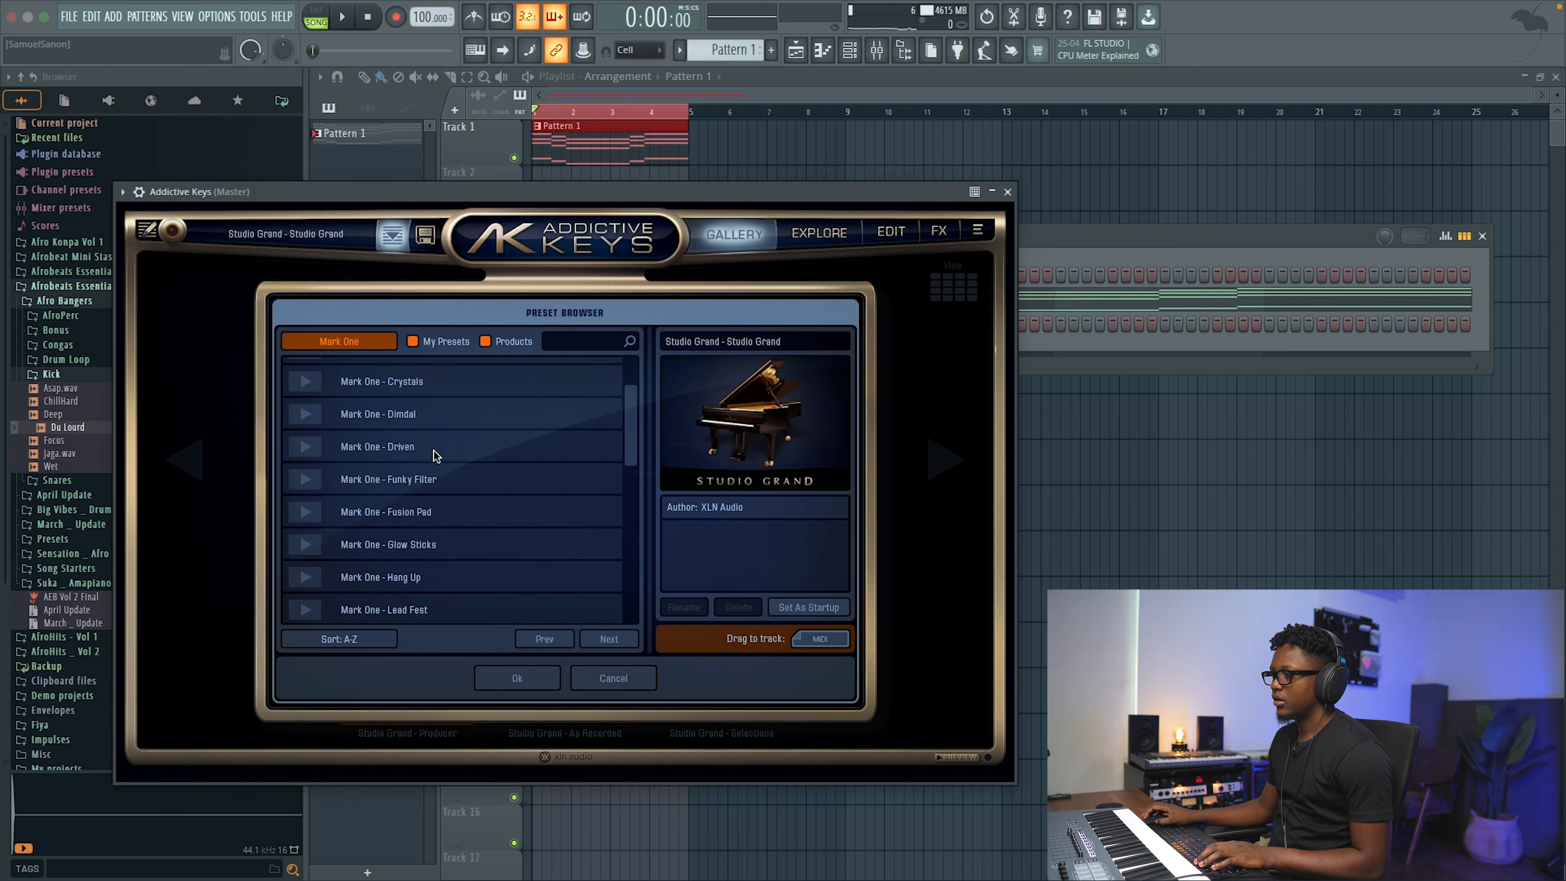
{"action": "scroll", "coordinate": [445, 551], "scroll_direction": "down", "scroll_amount": 2}
{"action": "left_click", "coordinate": [416, 521]}
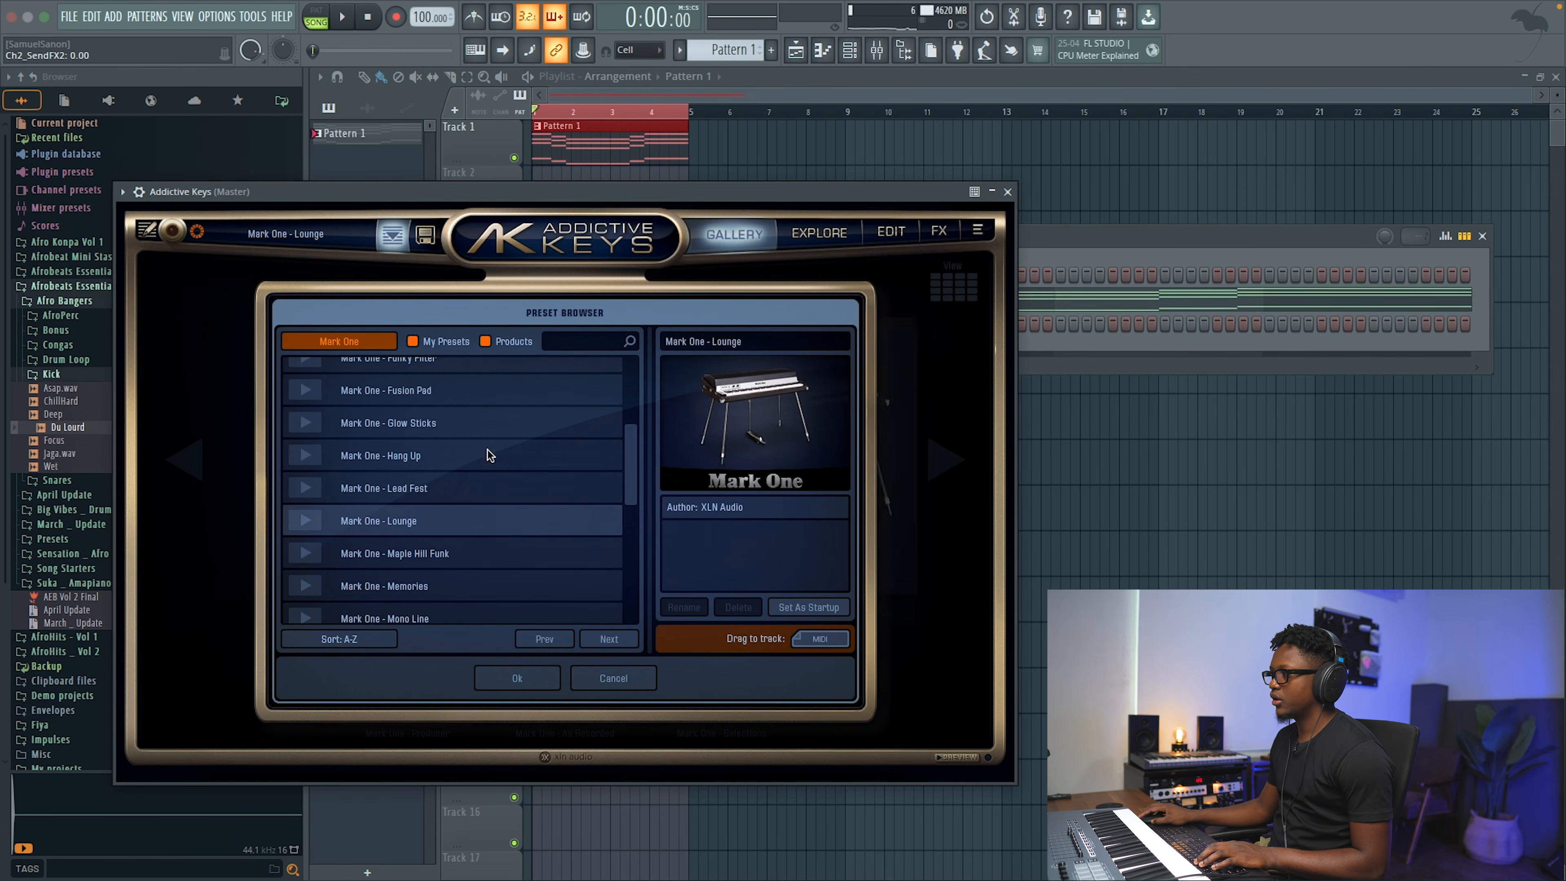
{"action": "left_click", "coordinate": [1008, 193]}
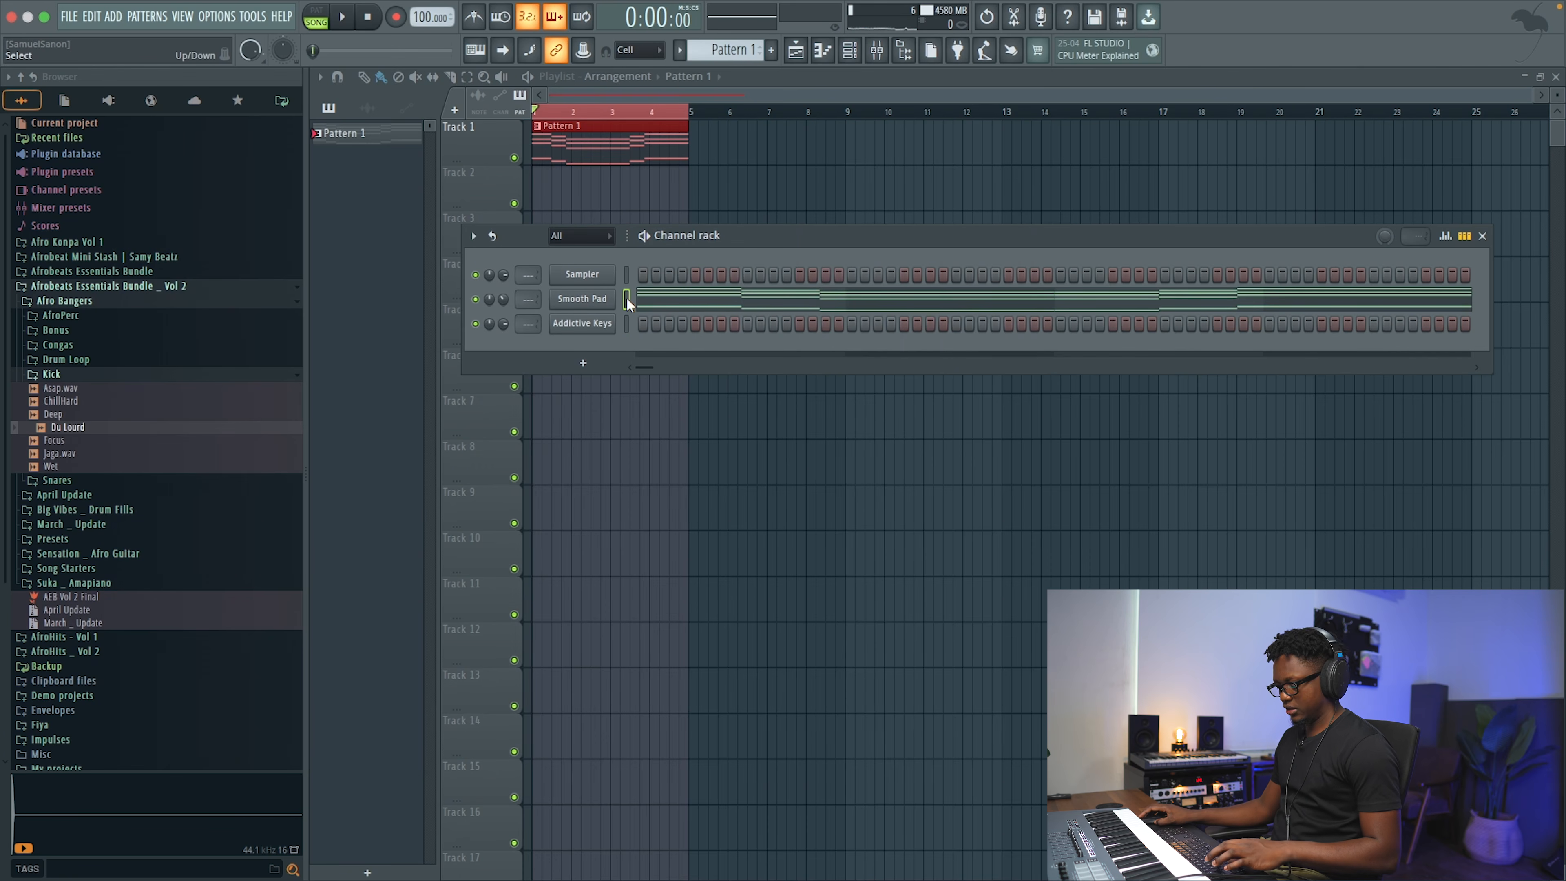
- Paste the Smooth Pad chord notes into the Addictive Keys channel and play the pattern with both layers
{"action": "left_click", "coordinate": [625, 322]}
{"action": "key", "text": "super+v"}
{"action": "key", "text": "space"}
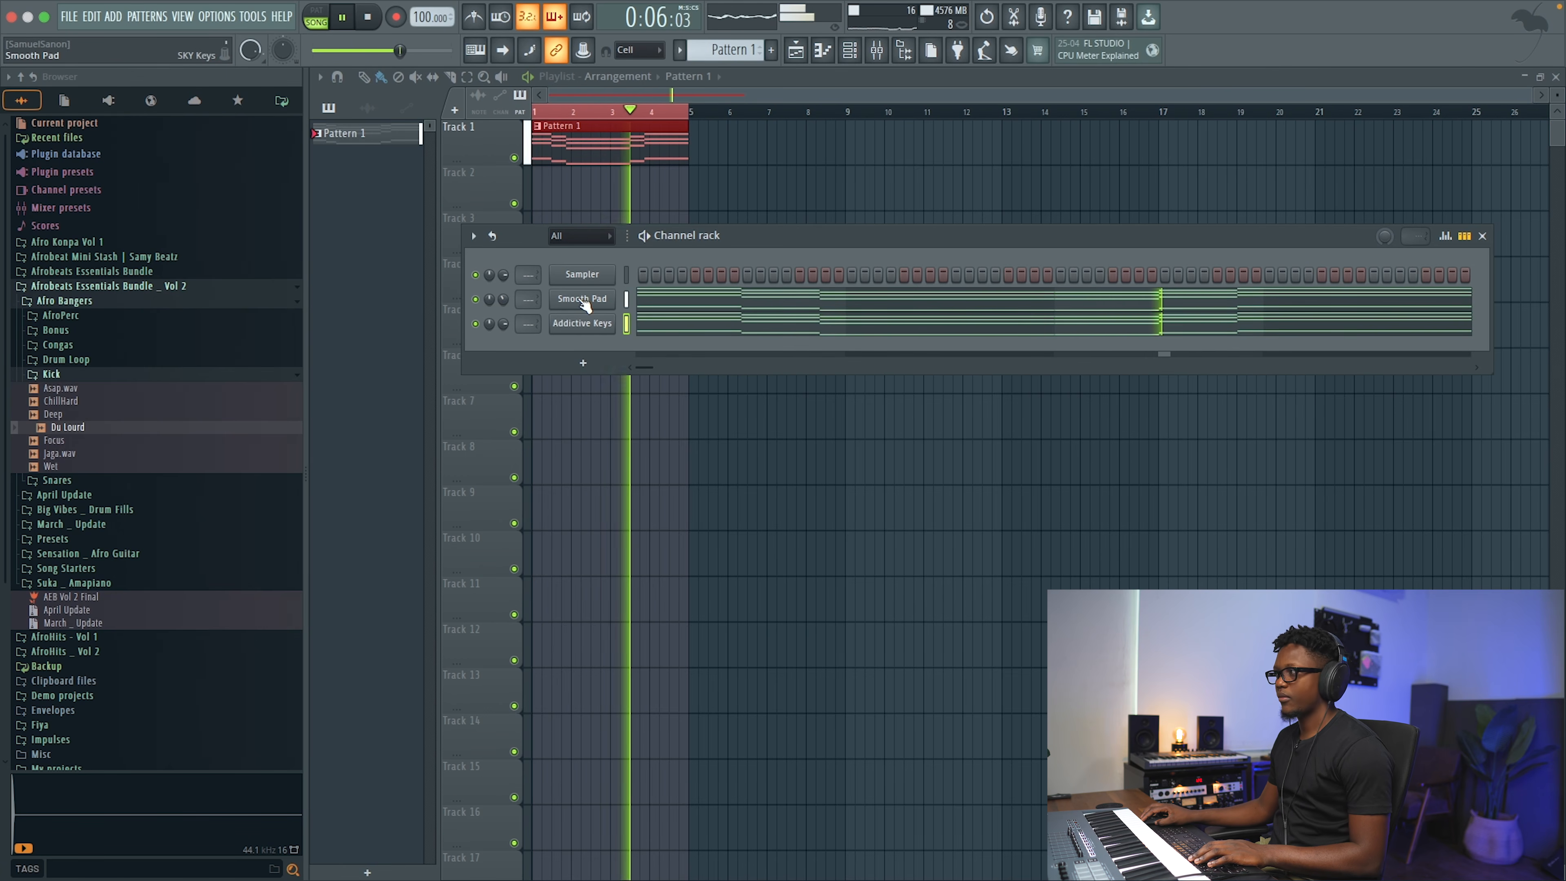
{"action": "key", "text": "space"}
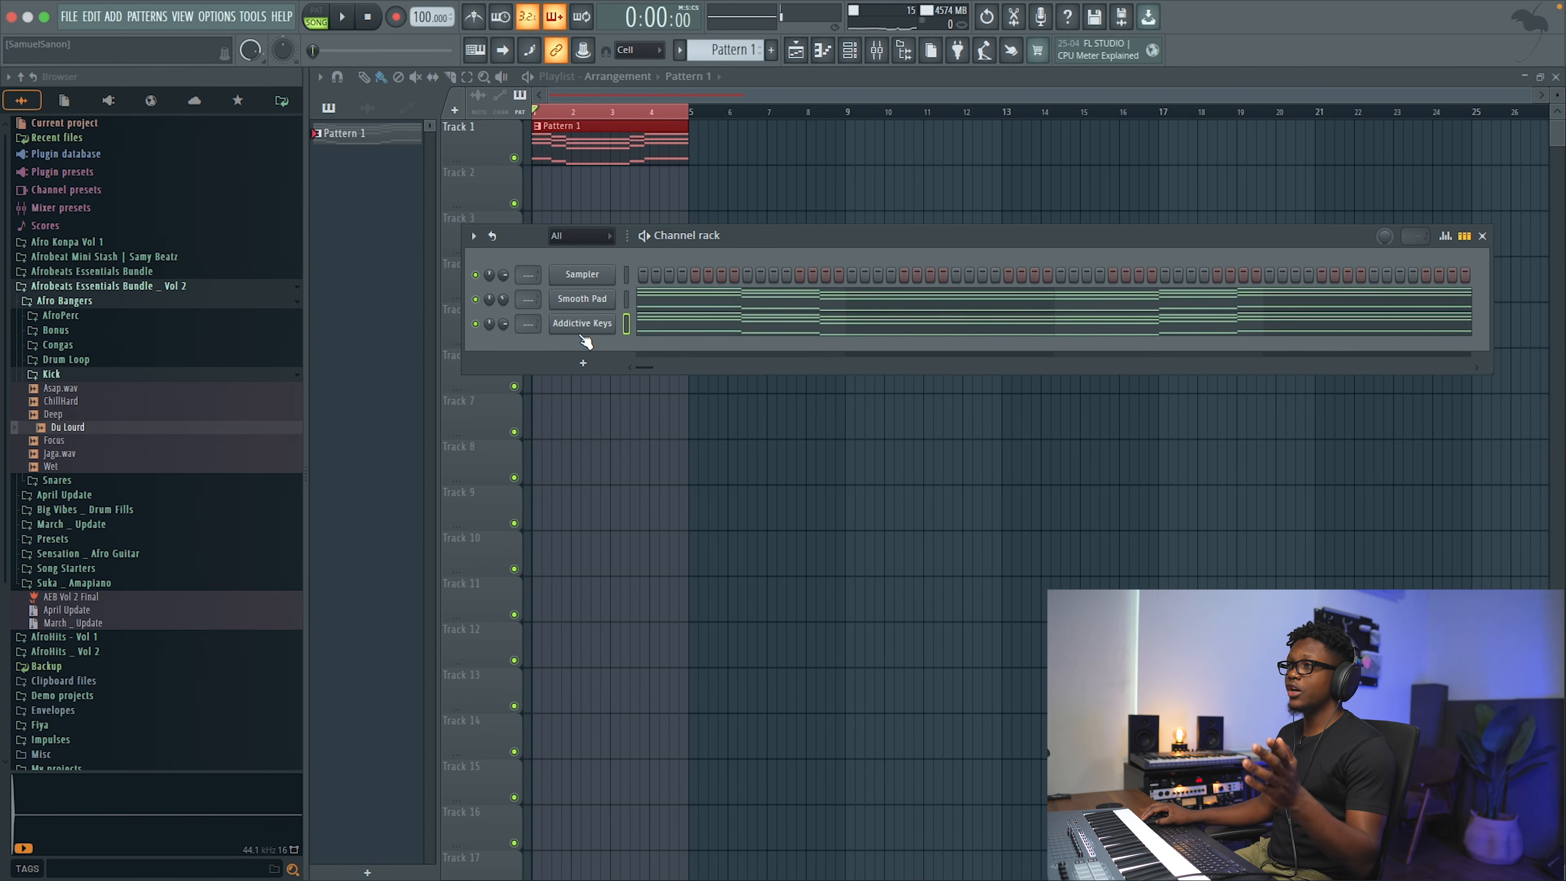
- Add an Omnisphere channel and load the Growler bass preset
{"action": "left_click", "coordinate": [113, 17]}
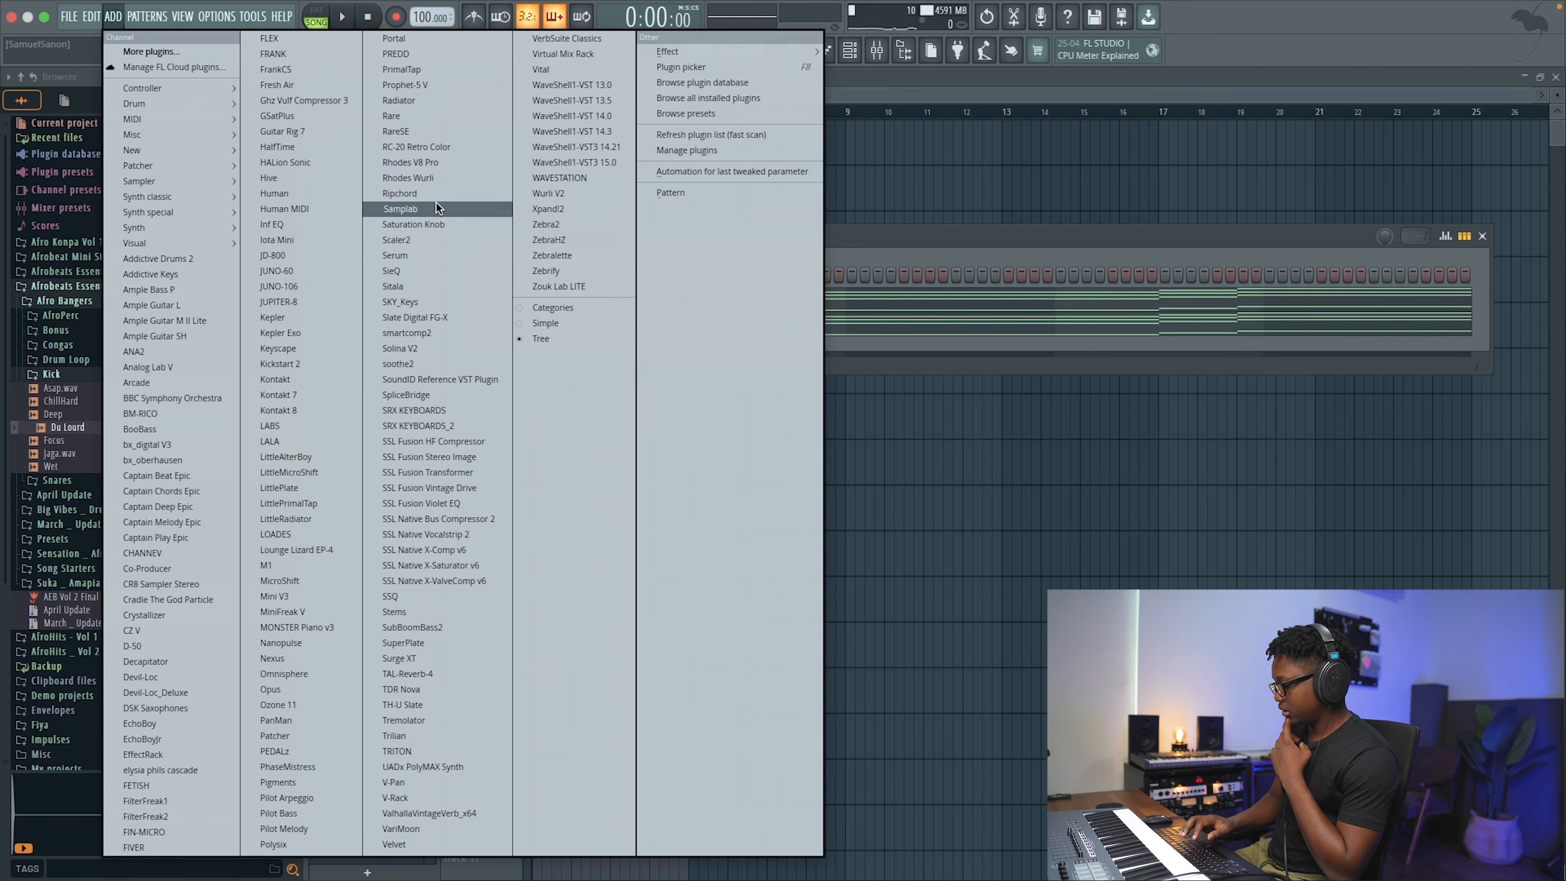
{"action": "key", "text": "o"}
{"action": "key", "text": "Return"}
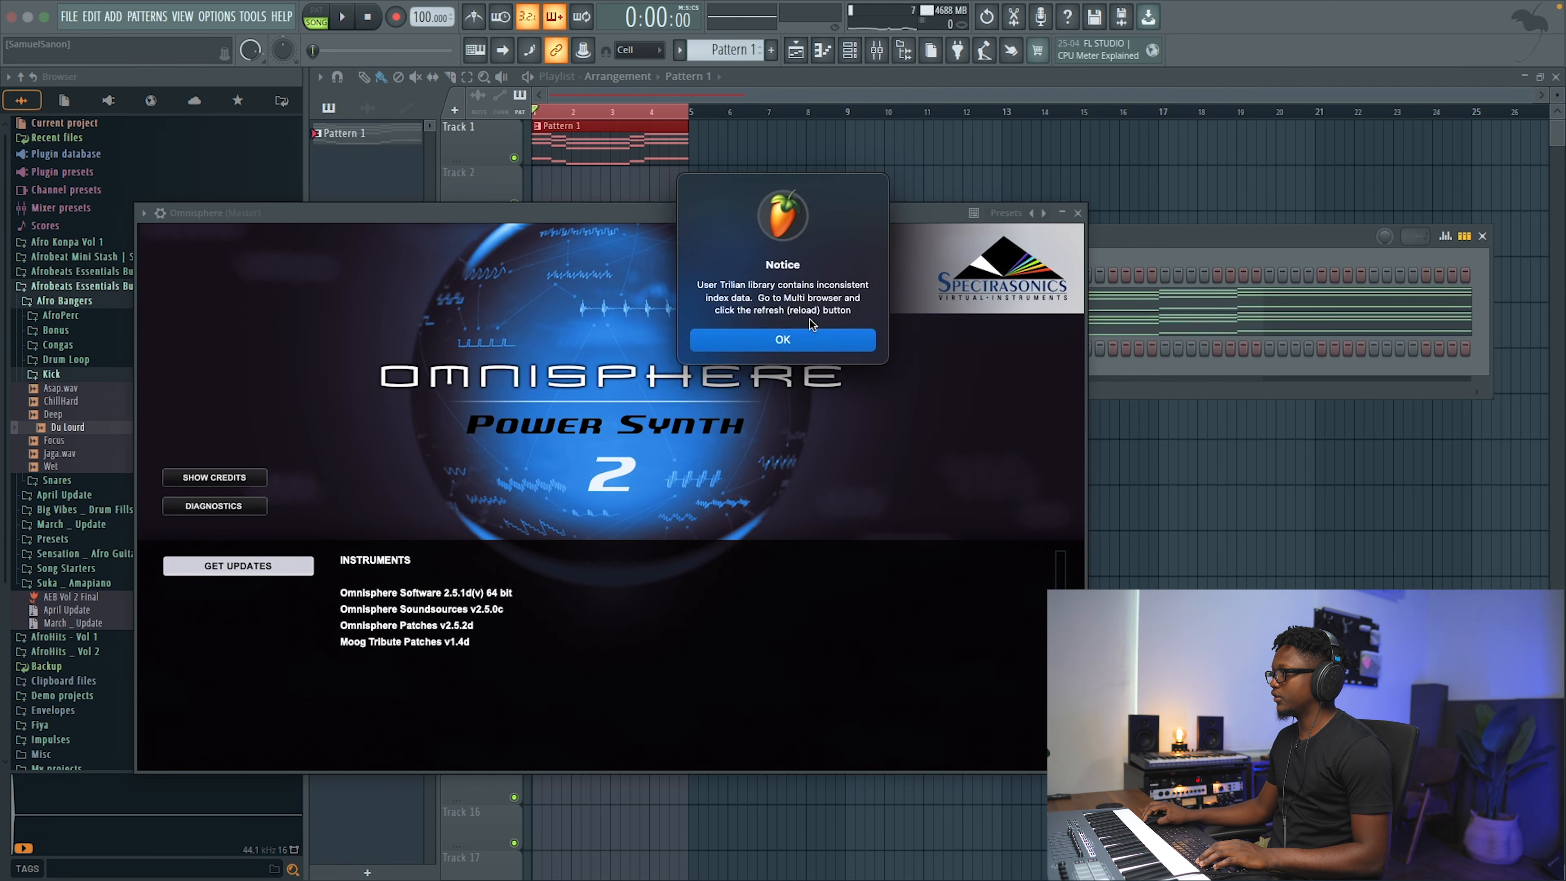
{"action": "left_click", "coordinate": [812, 338]}
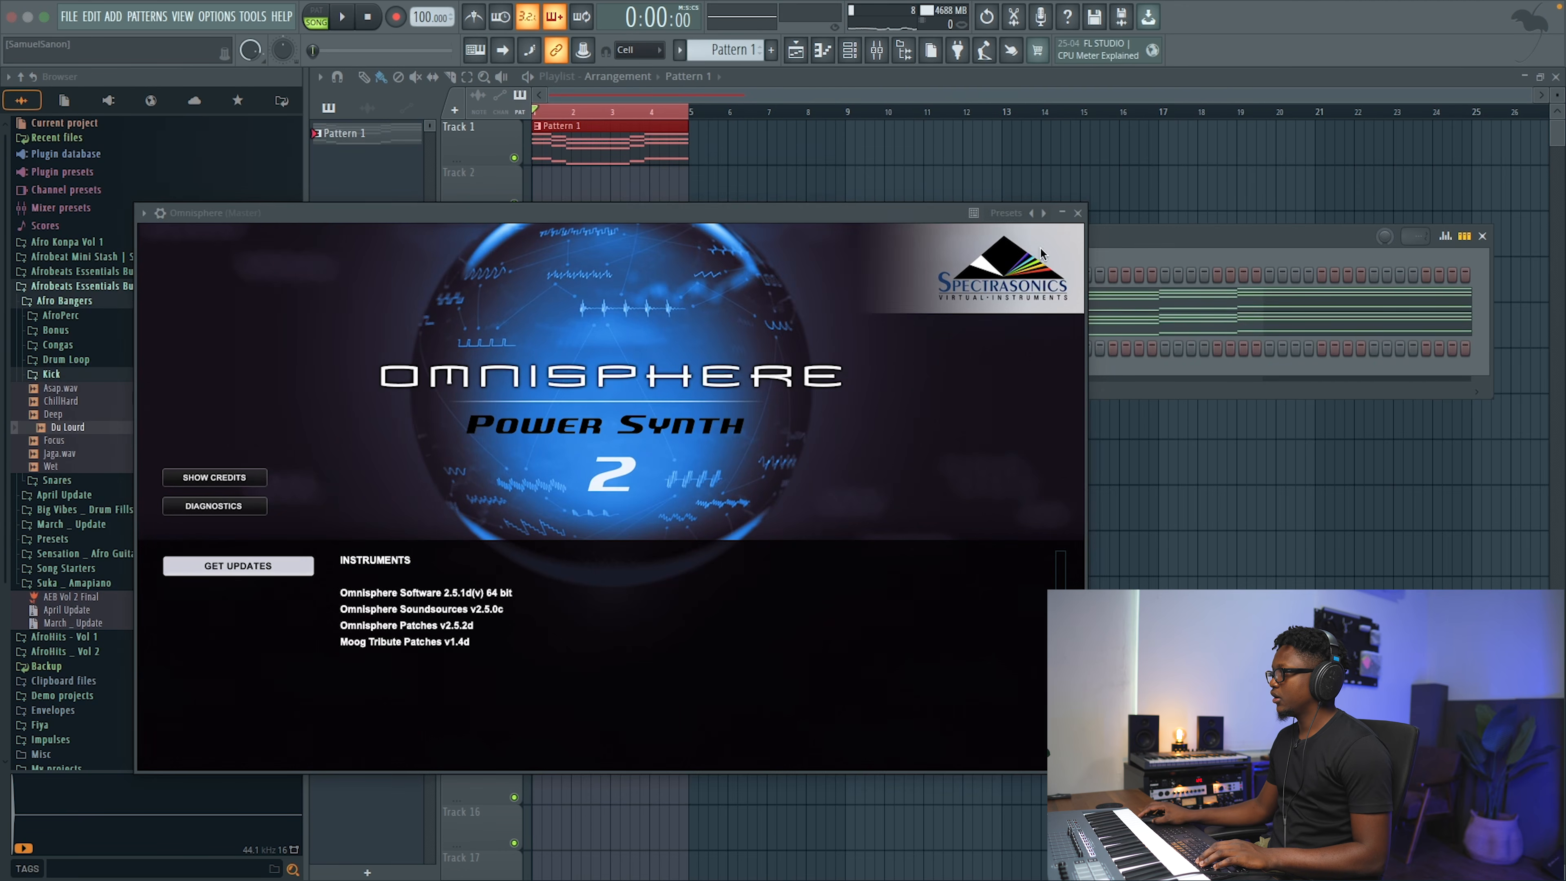
{"action": "left_click", "coordinate": [1043, 213]}
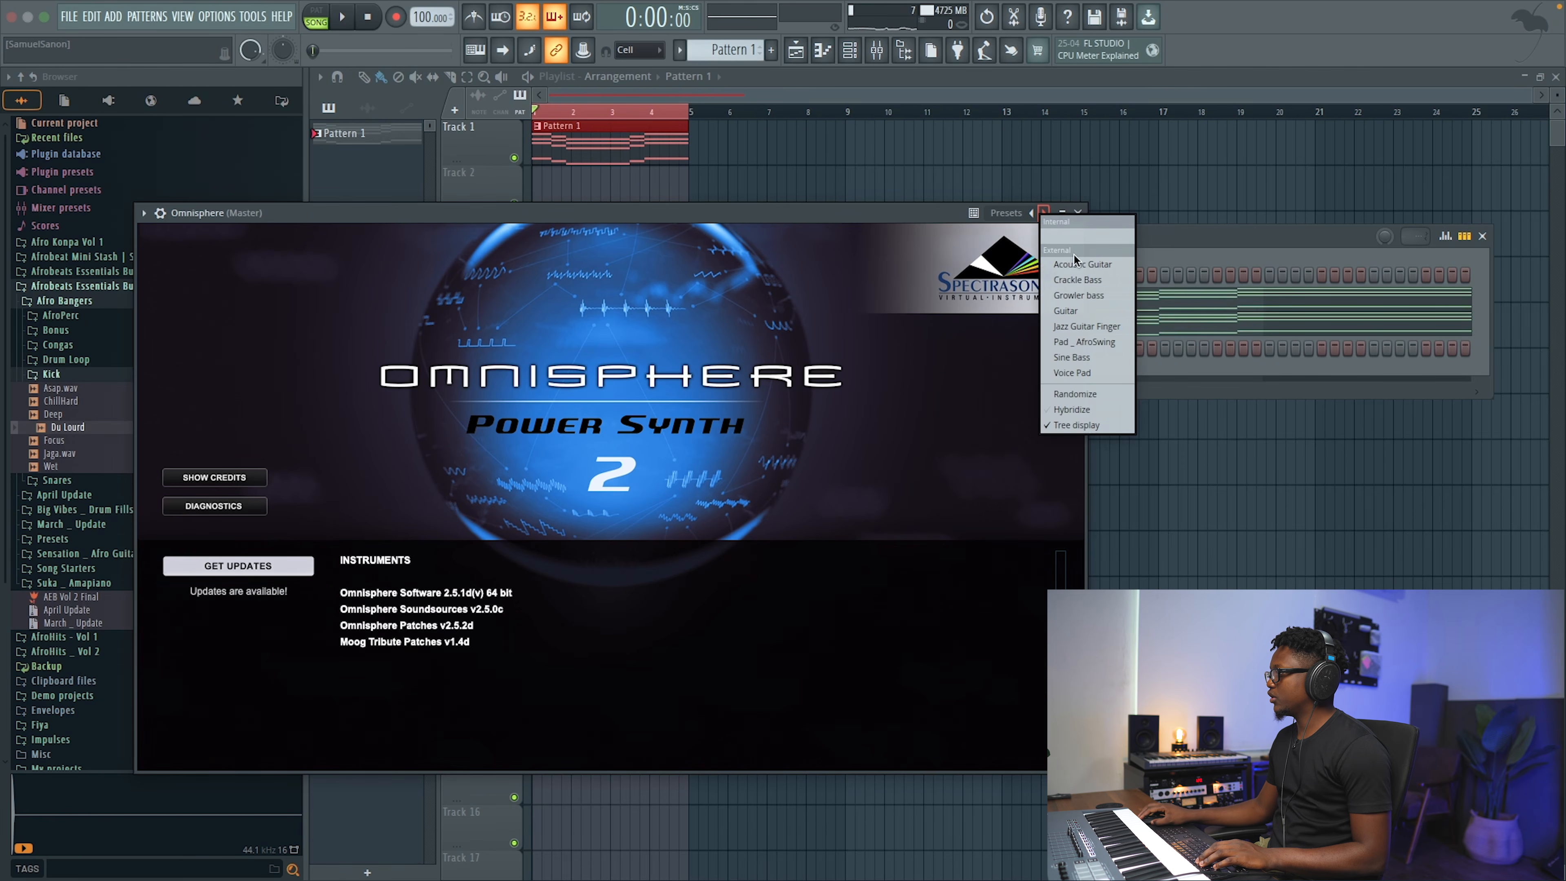
{"action": "left_click", "coordinate": [1094, 294]}
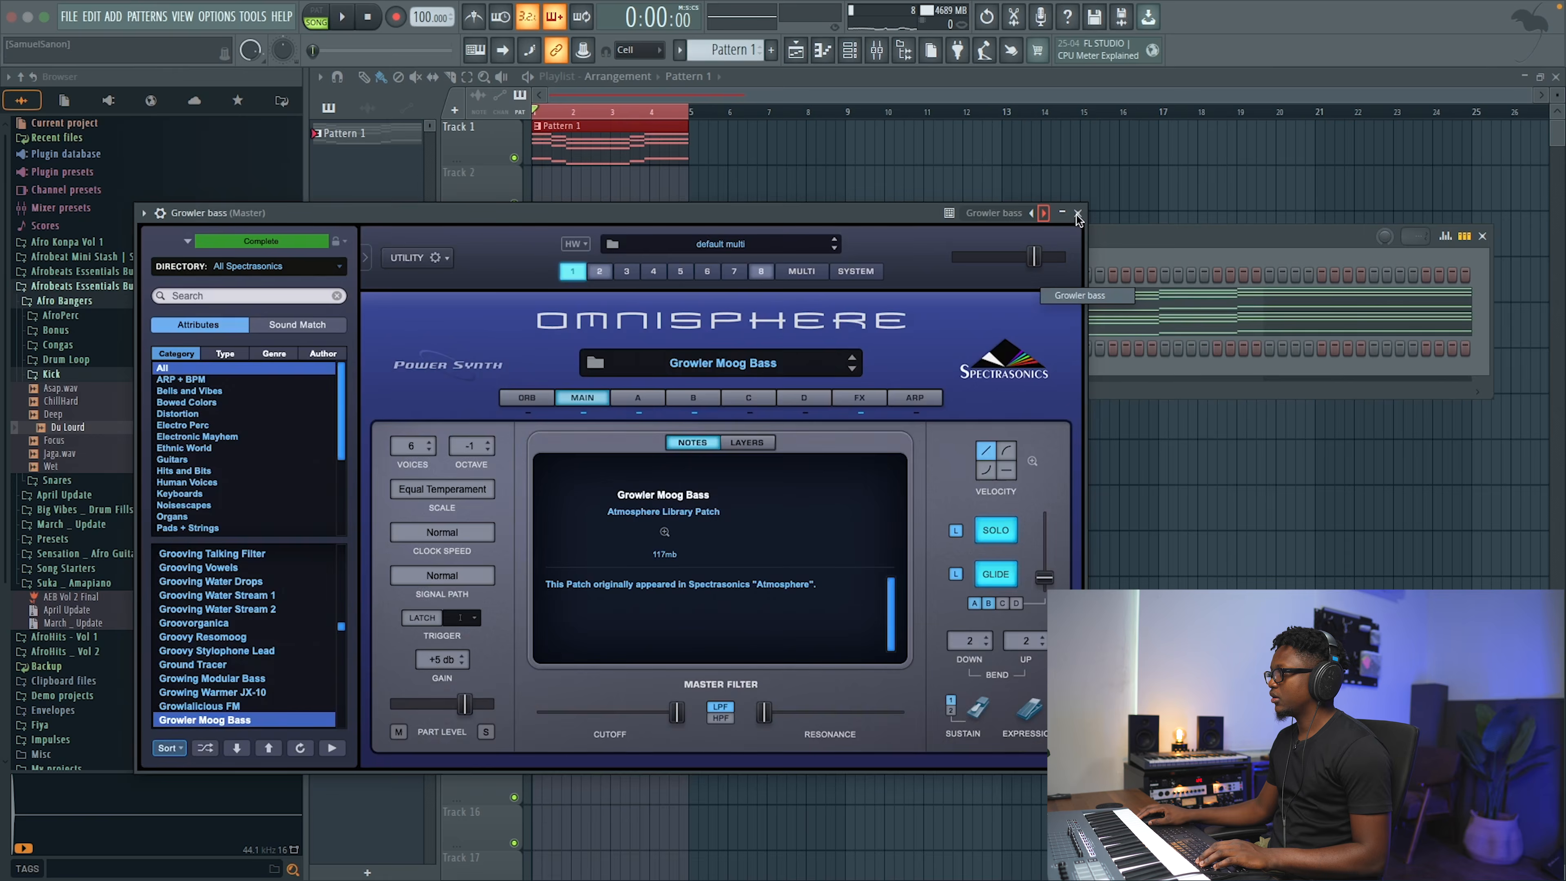
{"action": "left_click", "coordinate": [1076, 214]}
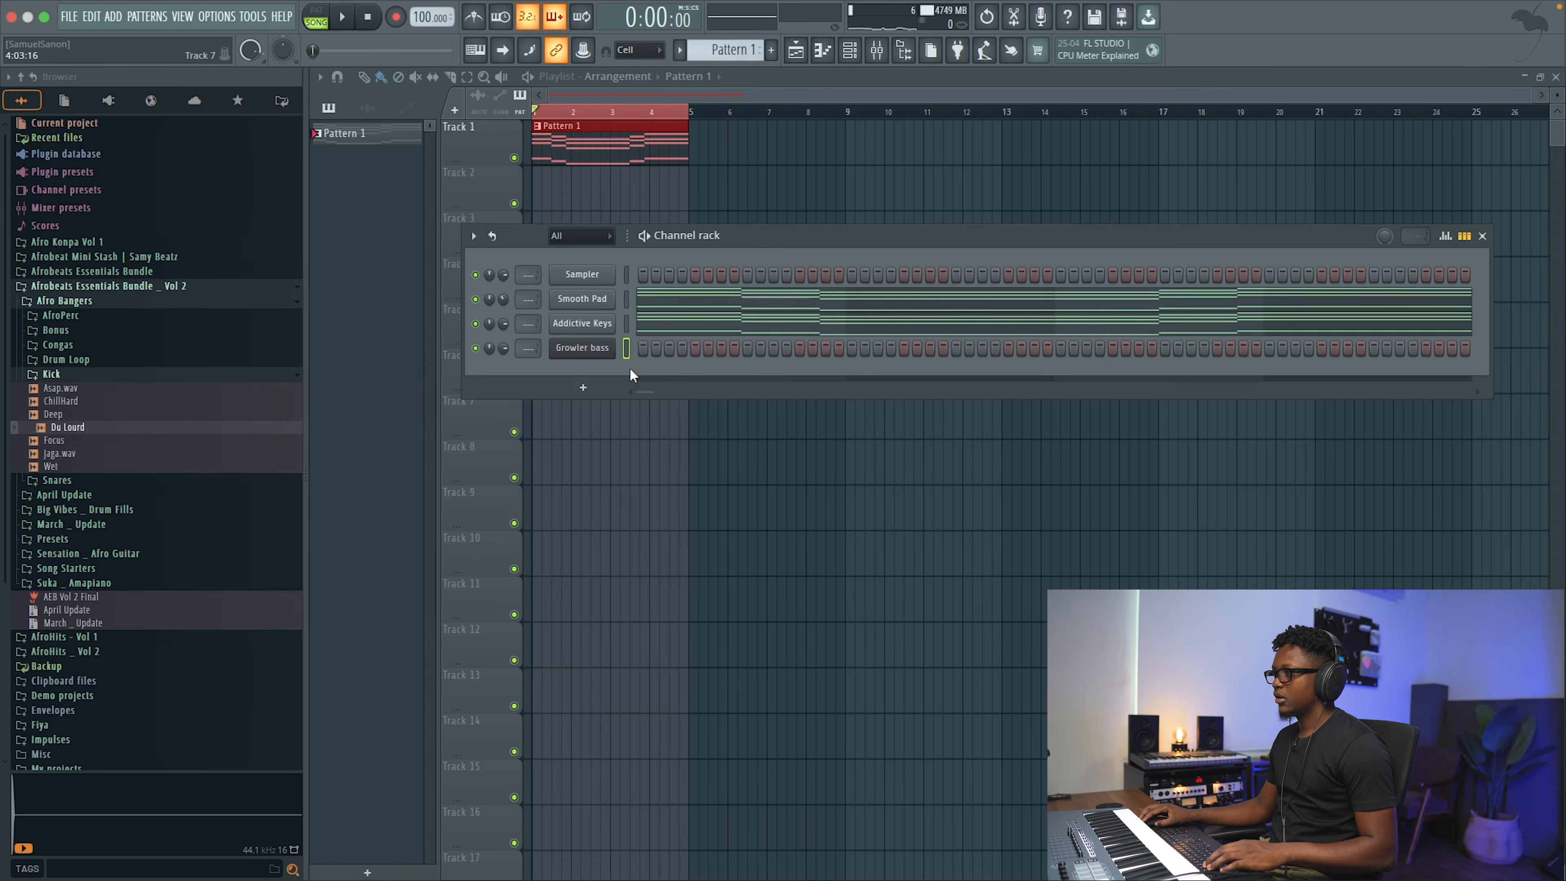
- Copy the lowest chord notes (A3, G3, F3) from the Addictive Keys piano roll into the Growler bass channel and play them
{"action": "left_click", "coordinate": [651, 325]}
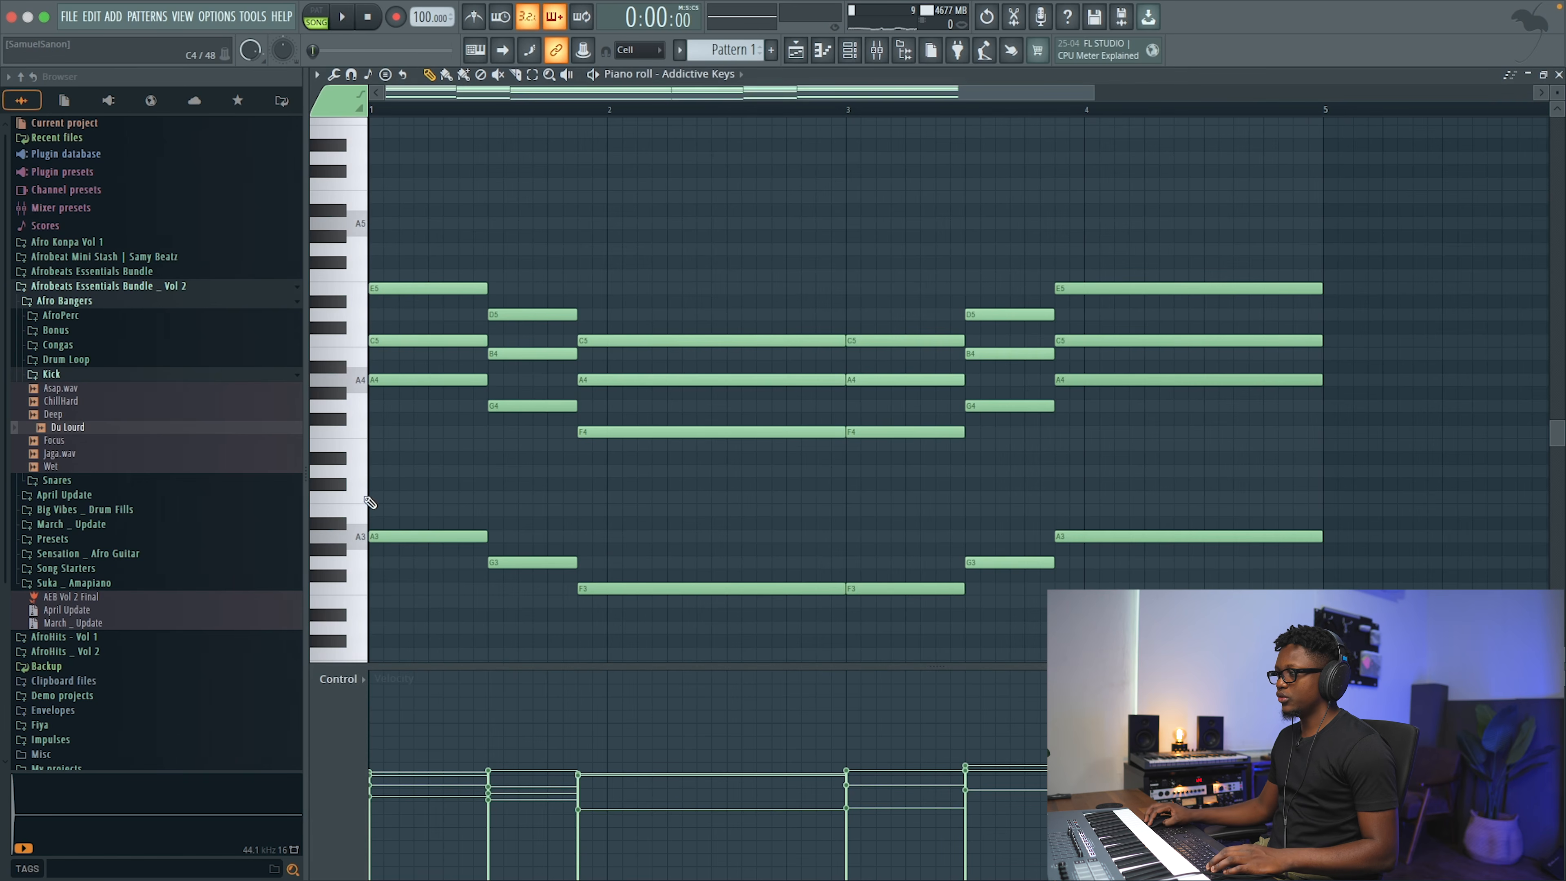
{"action": "left_click_drag", "start_coordinate": [378, 494], "coordinate": [360, 647]}
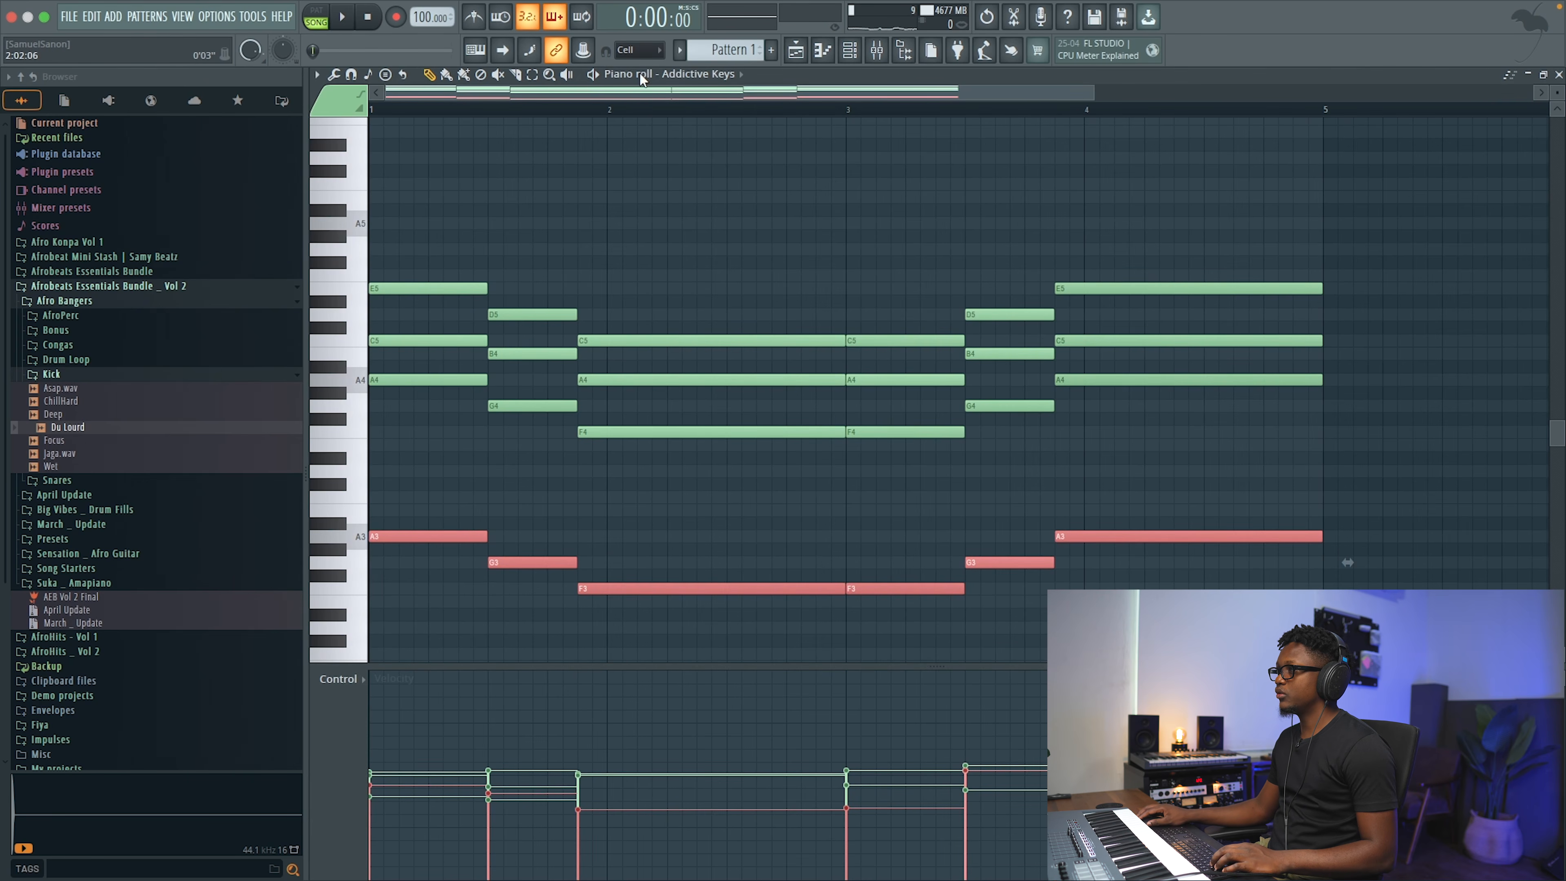
{"action": "left_click", "coordinate": [675, 76]}
{"action": "left_click", "coordinate": [709, 196]}
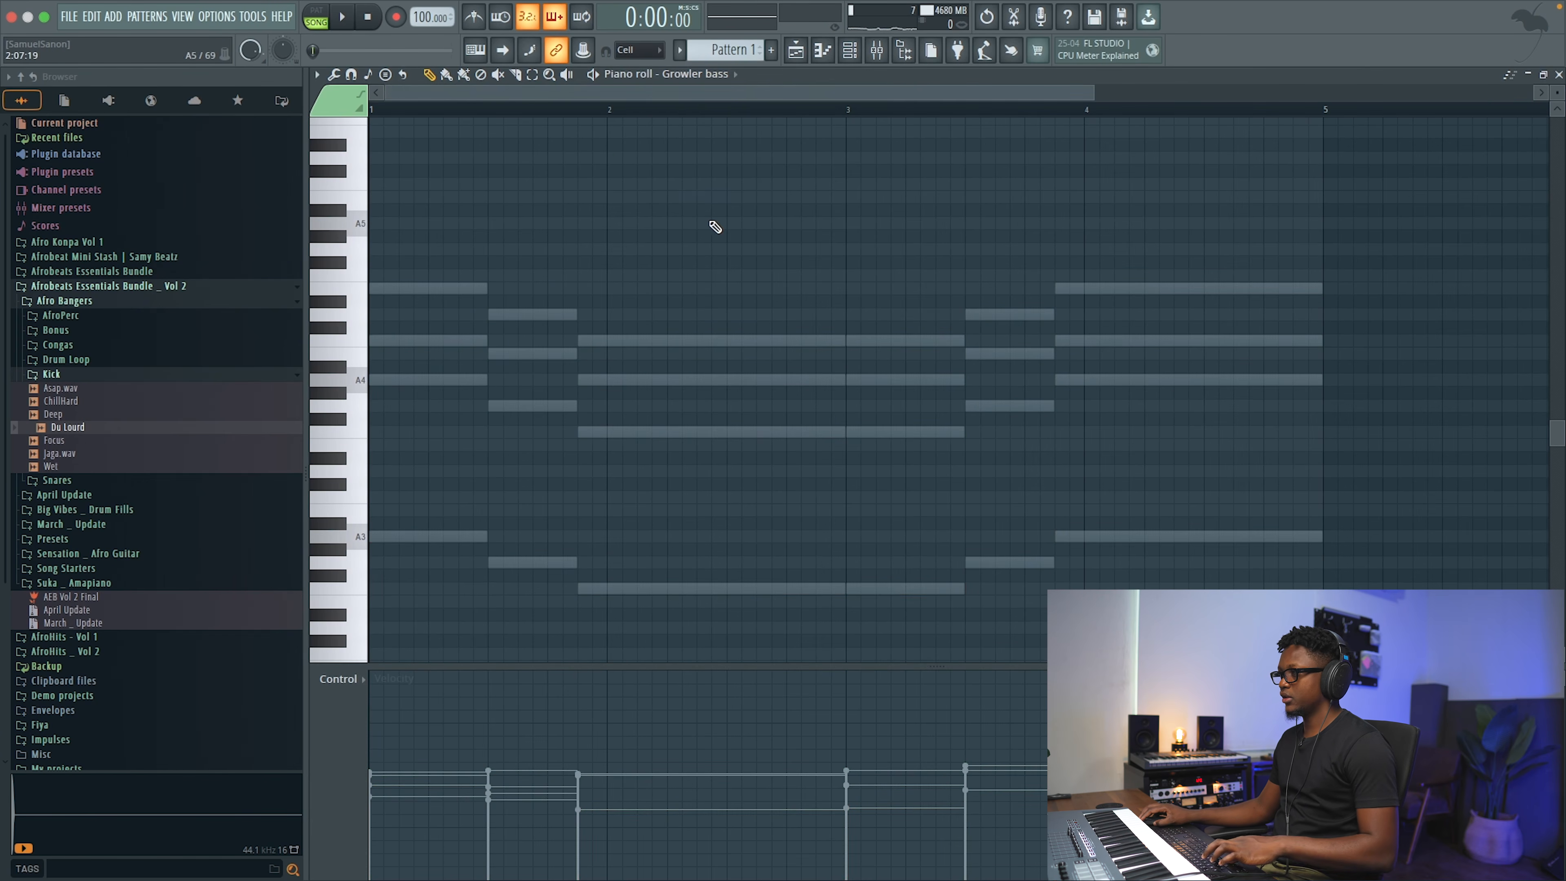
{"action": "key", "text": "space"}
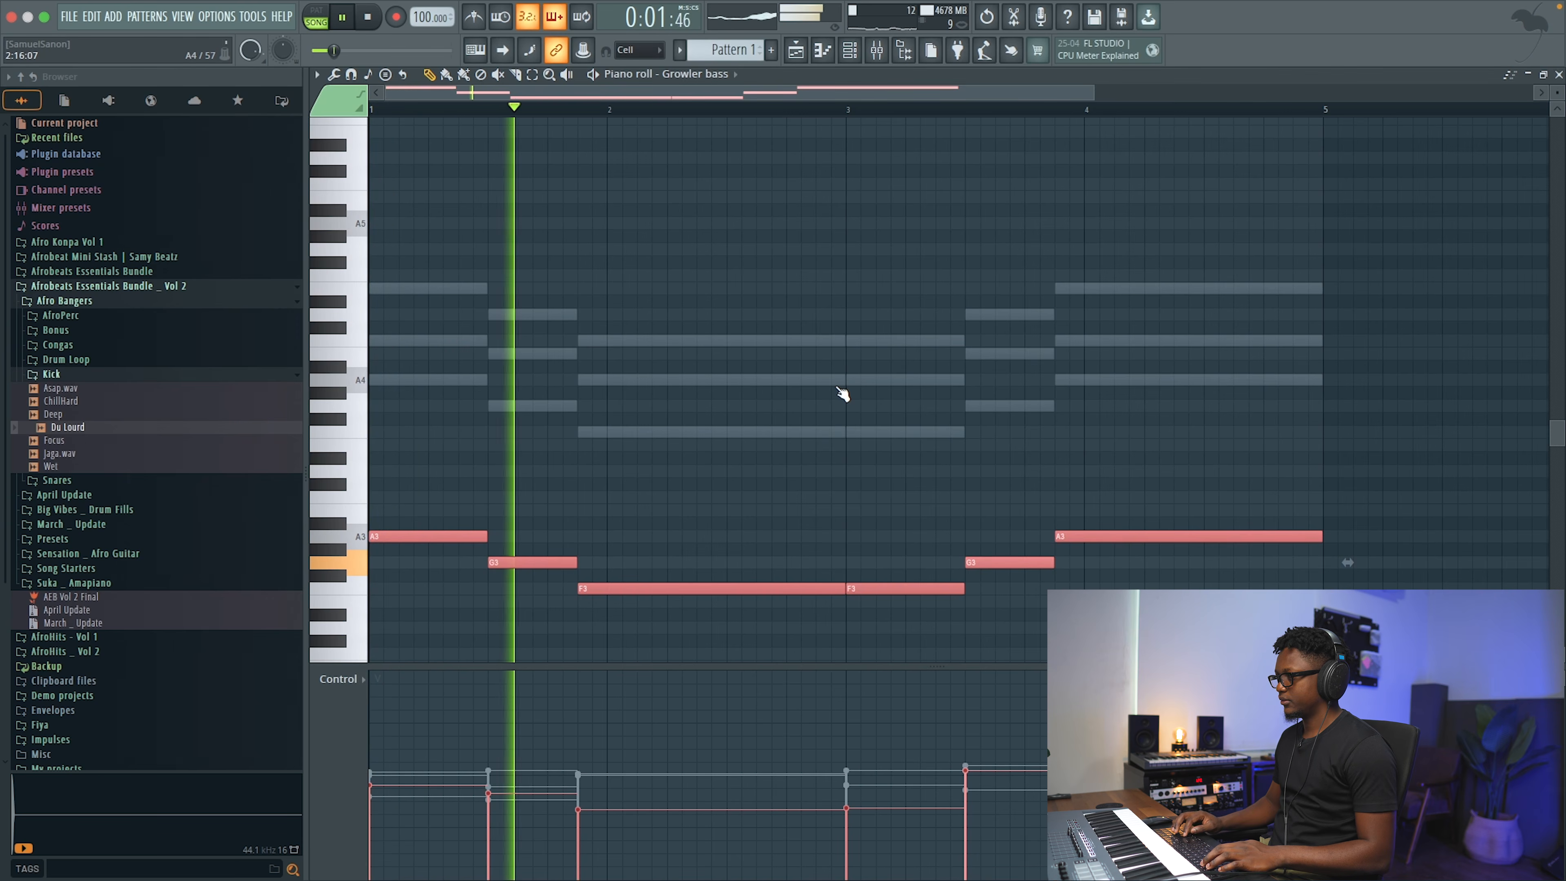
{"action": "key", "text": "space"}
{"action": "key", "text": "space"}
{"action": "left_click", "coordinate": [1559, 75]}
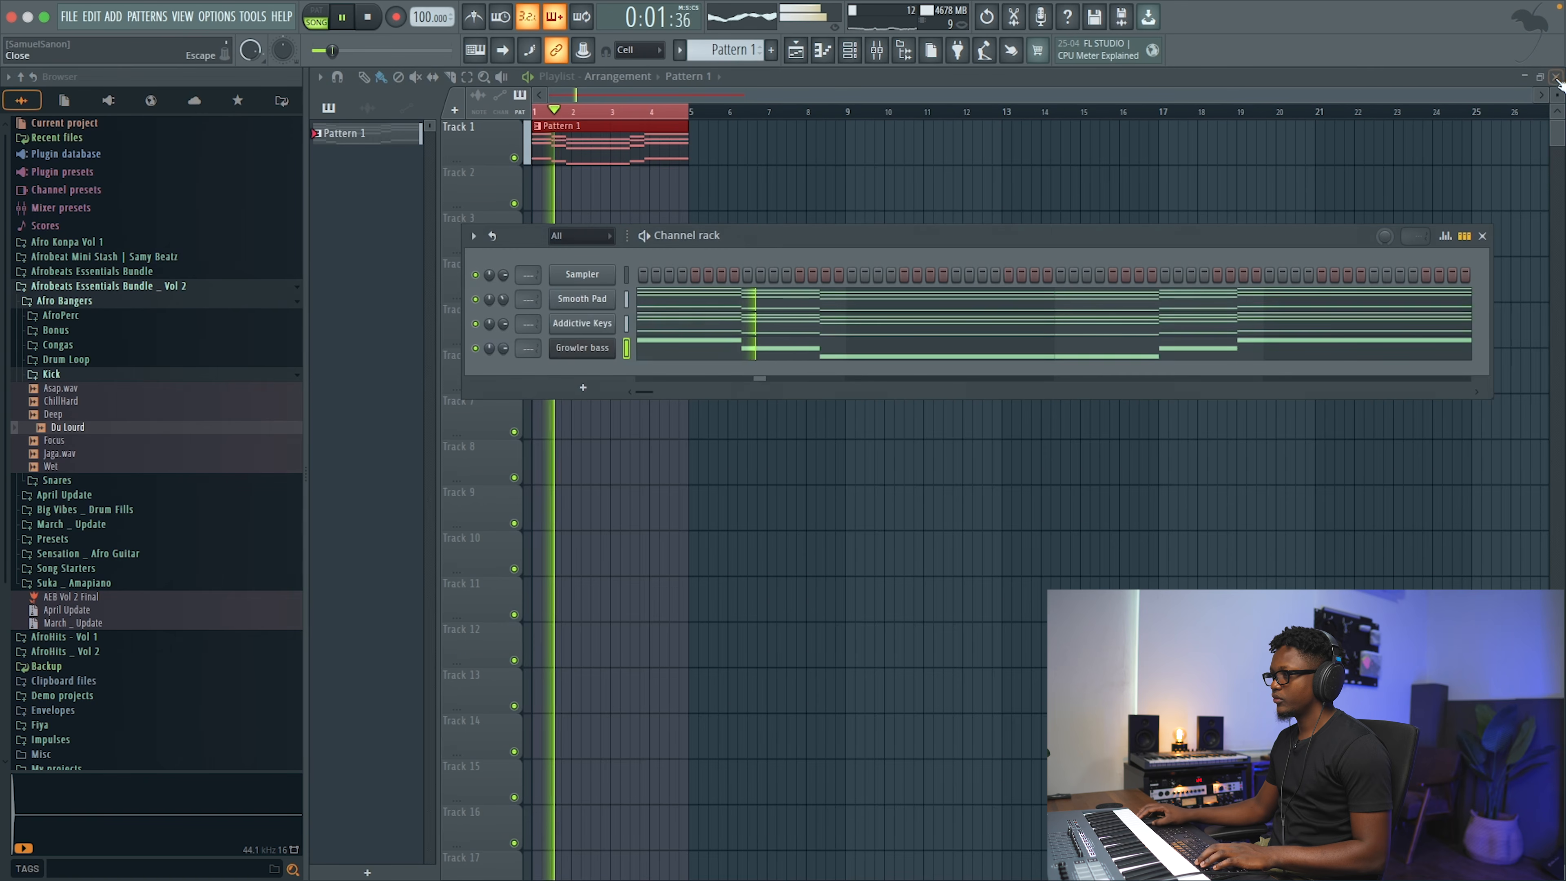
- Lower the Addictive Keys channel volume to 52% during playback
{"action": "left_click_drag", "start_coordinate": [503, 326], "coordinate": [504, 363]}
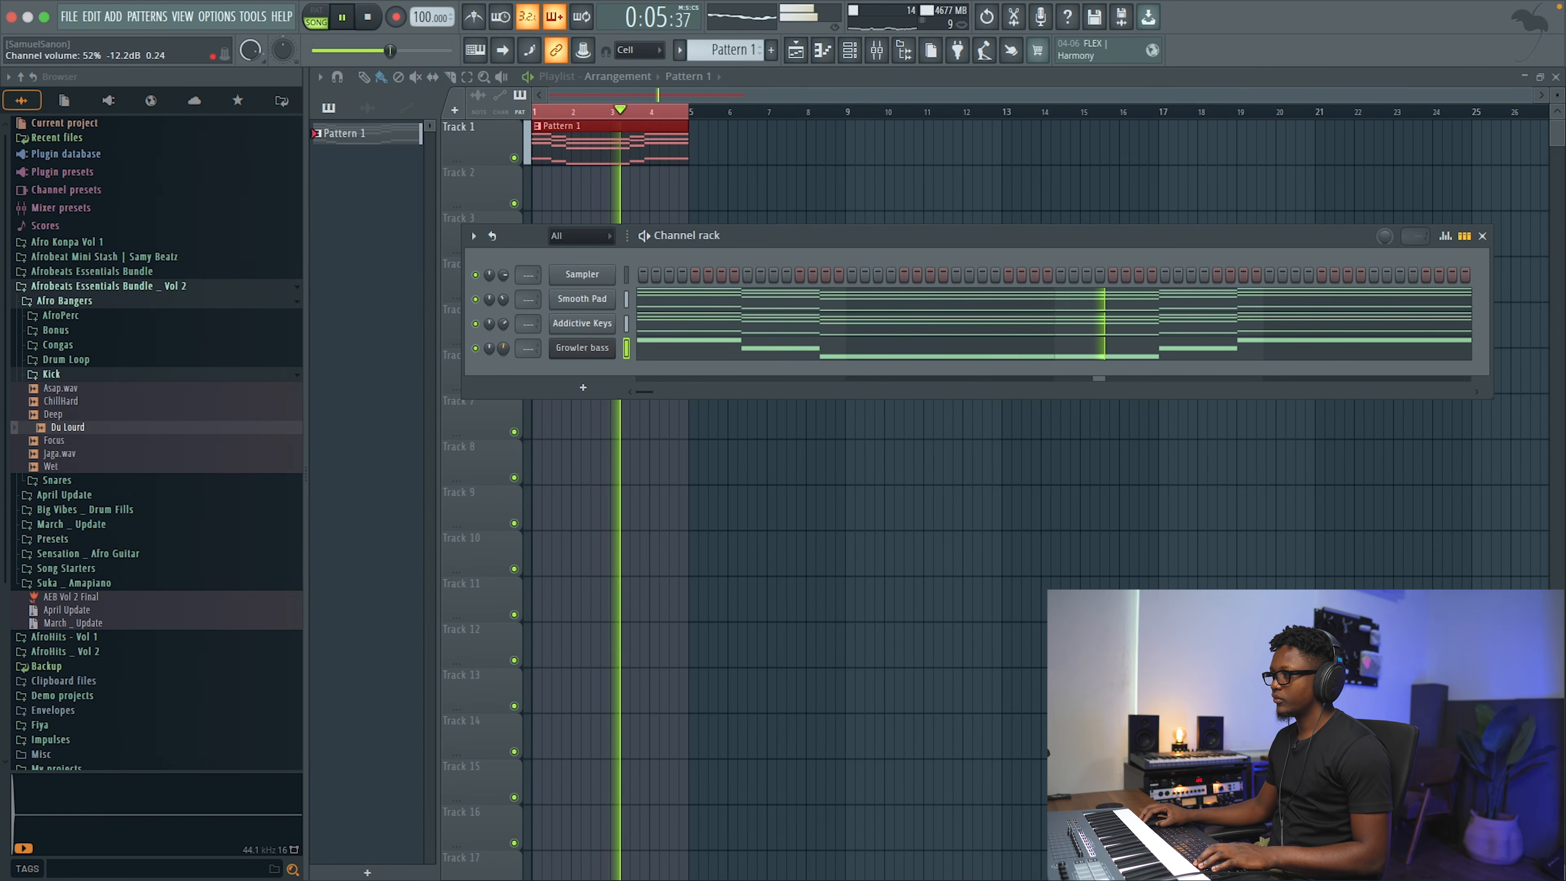
{"action": "key", "text": "space"}
- Clone the Growler bass channel and load the Sine Bass preset in the copy
{"action": "right_click", "coordinate": [608, 345]}
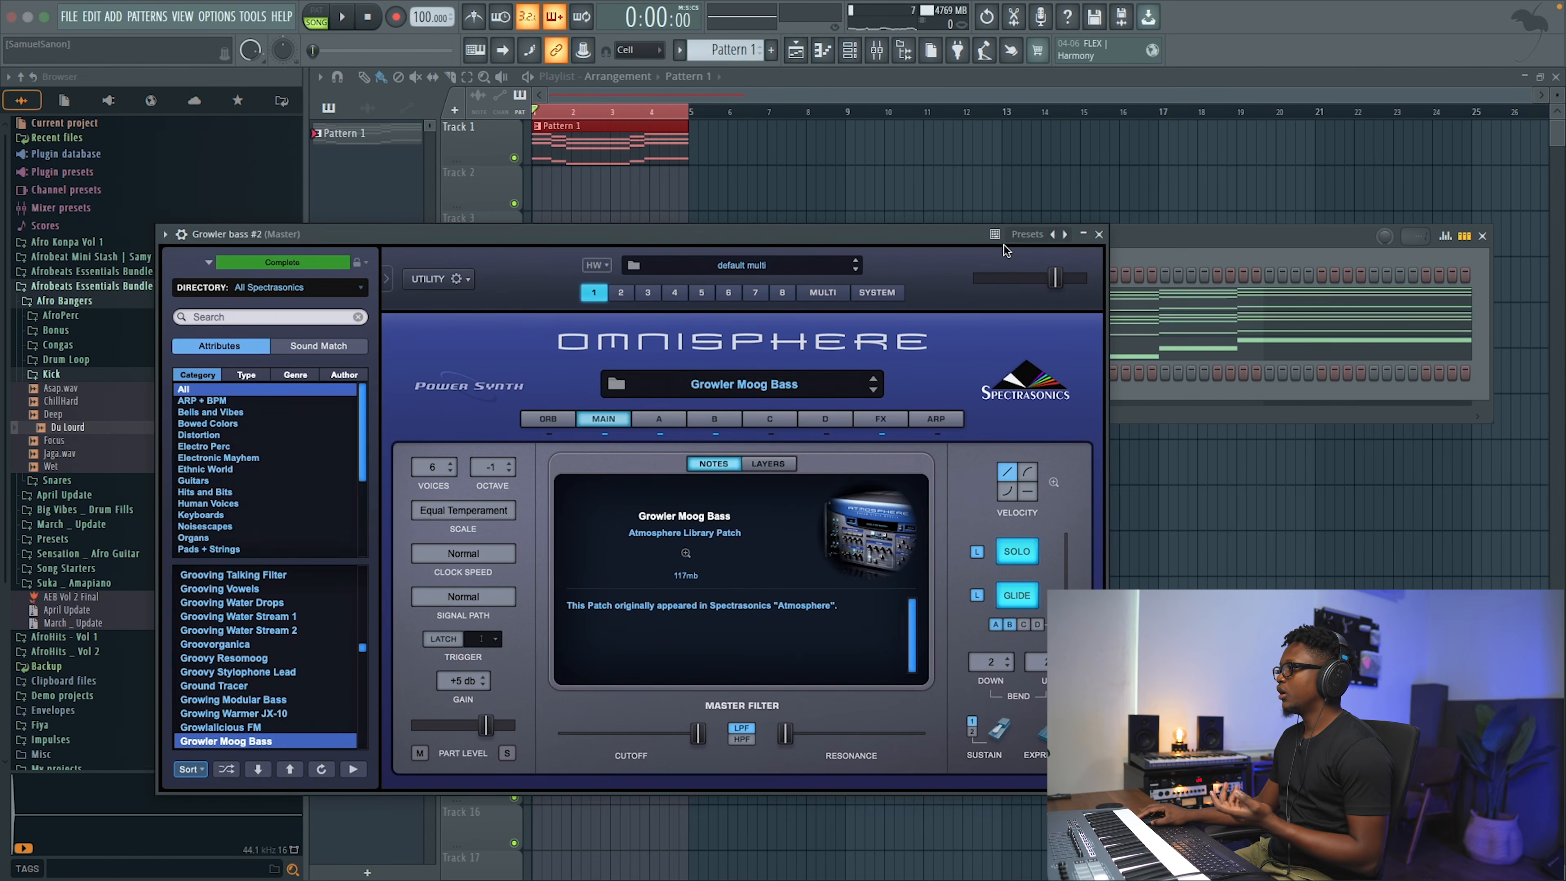
{"action": "left_click", "coordinate": [1054, 235]}
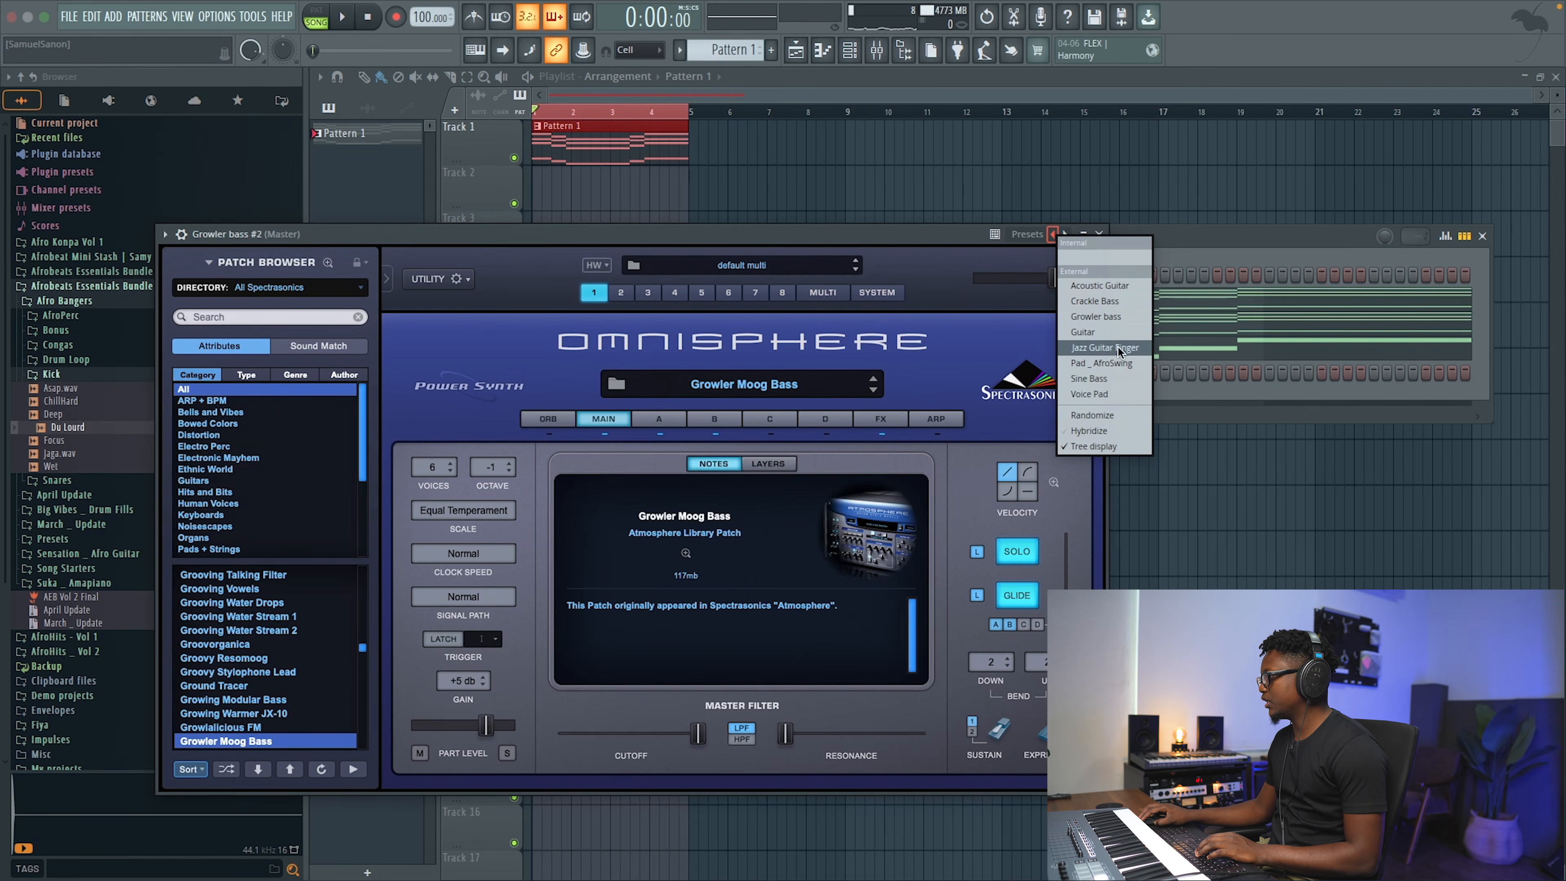
{"action": "left_click", "coordinate": [1091, 378]}
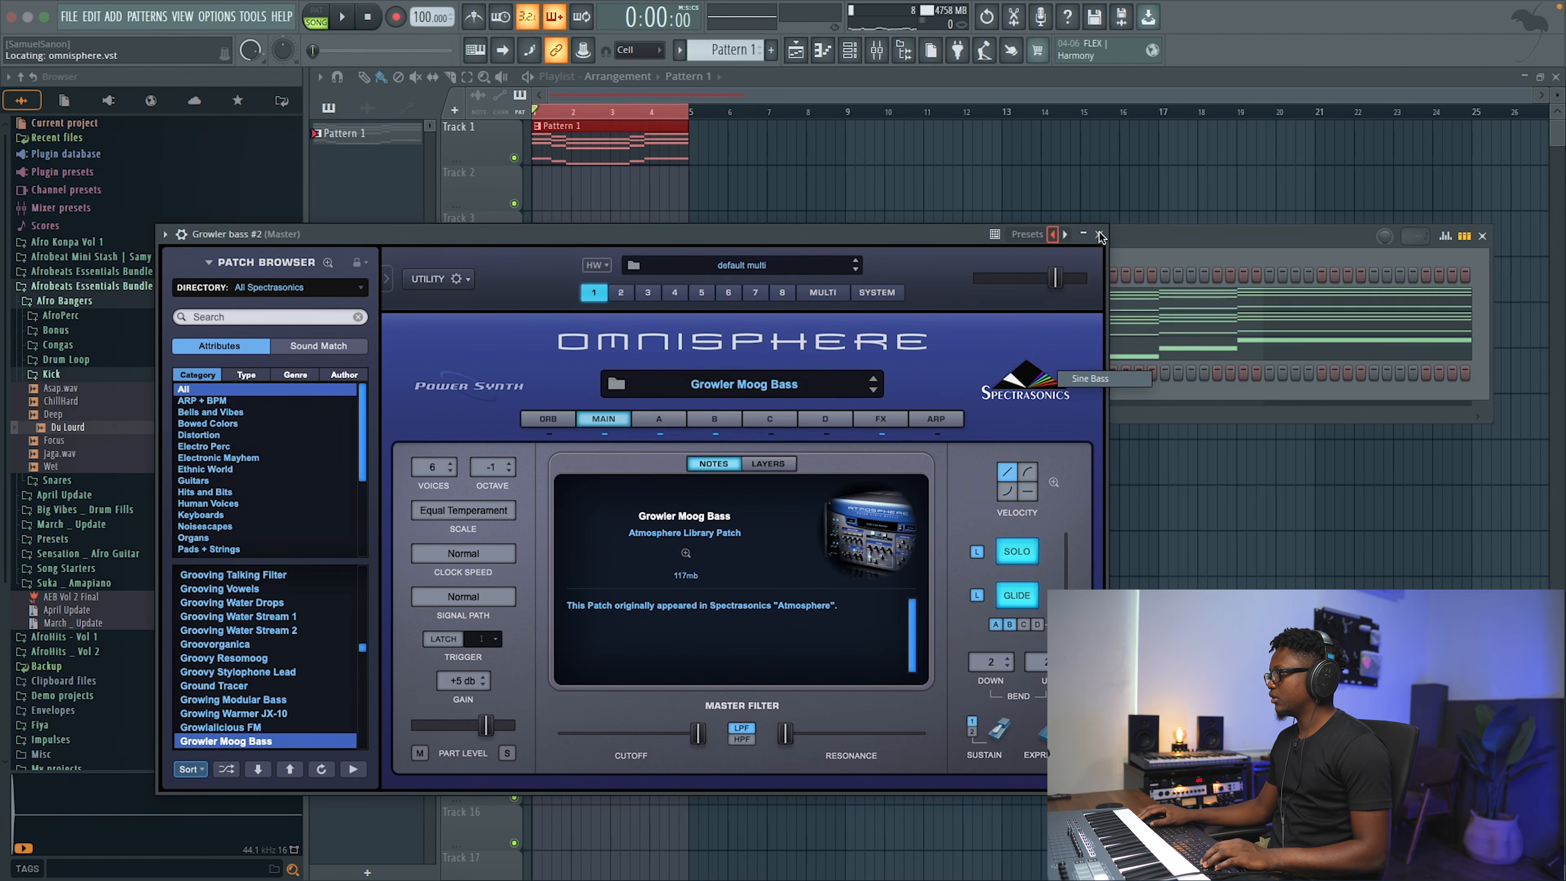
{"action": "left_click", "coordinate": [1101, 235]}
- Copy the Growler bass notes into the Sine Bass channel and play the pattern
{"action": "left_click", "coordinate": [624, 348]}
{"action": "key", "text": "super+c"}
{"action": "left_click", "coordinate": [627, 374]}
{"action": "key", "text": "super+v"}
{"action": "key", "text": "space"}
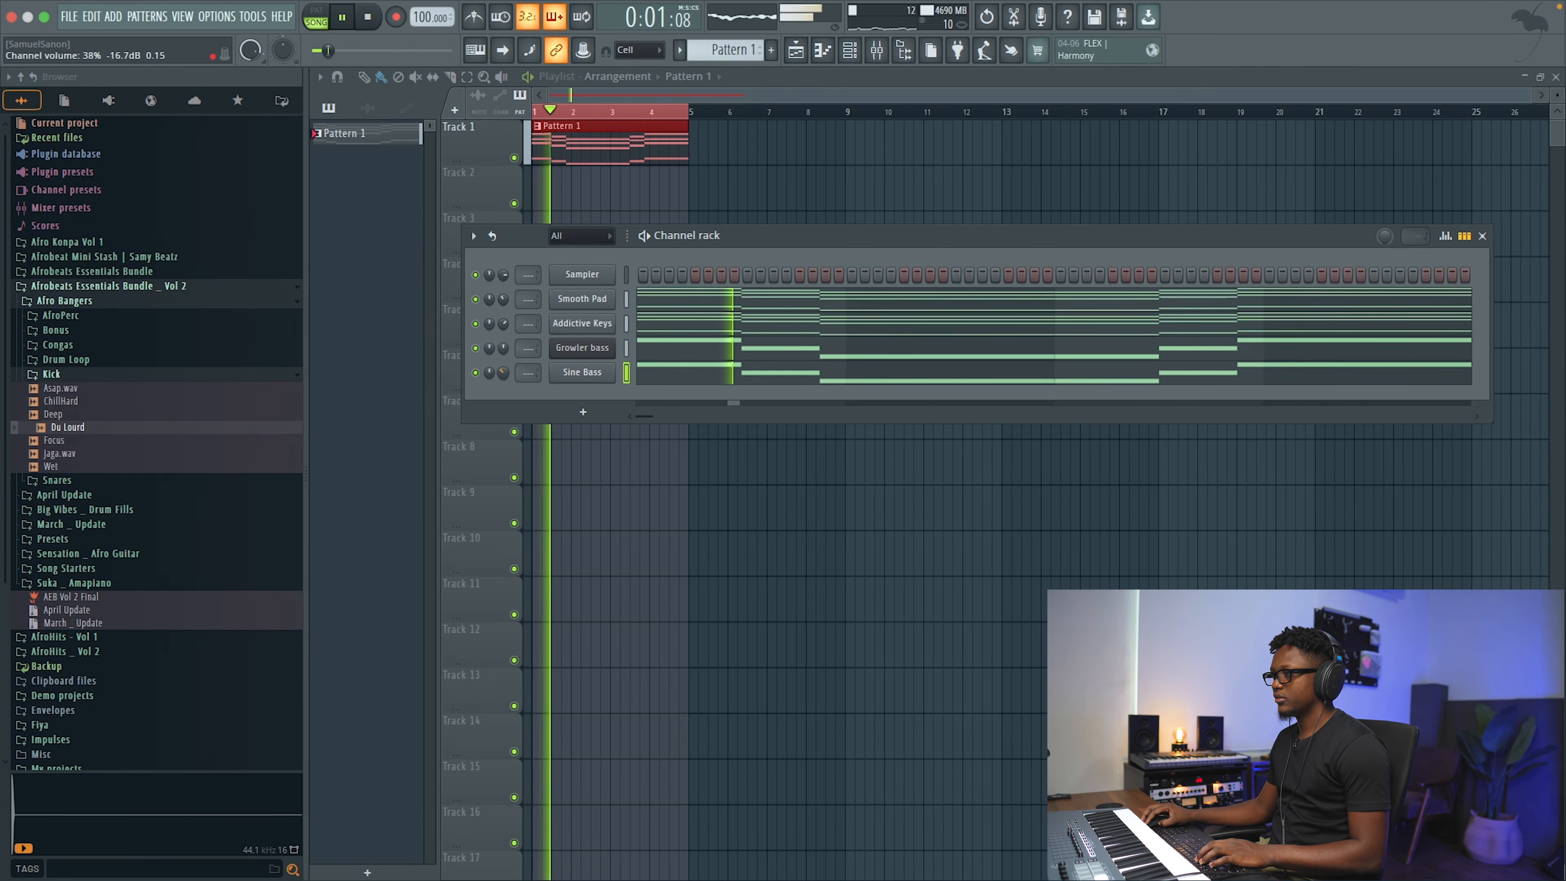
- Add a short A5 note at 4:11:00 in the Sine Bass piano roll and play it back
{"action": "left_click", "coordinate": [1066, 379]}
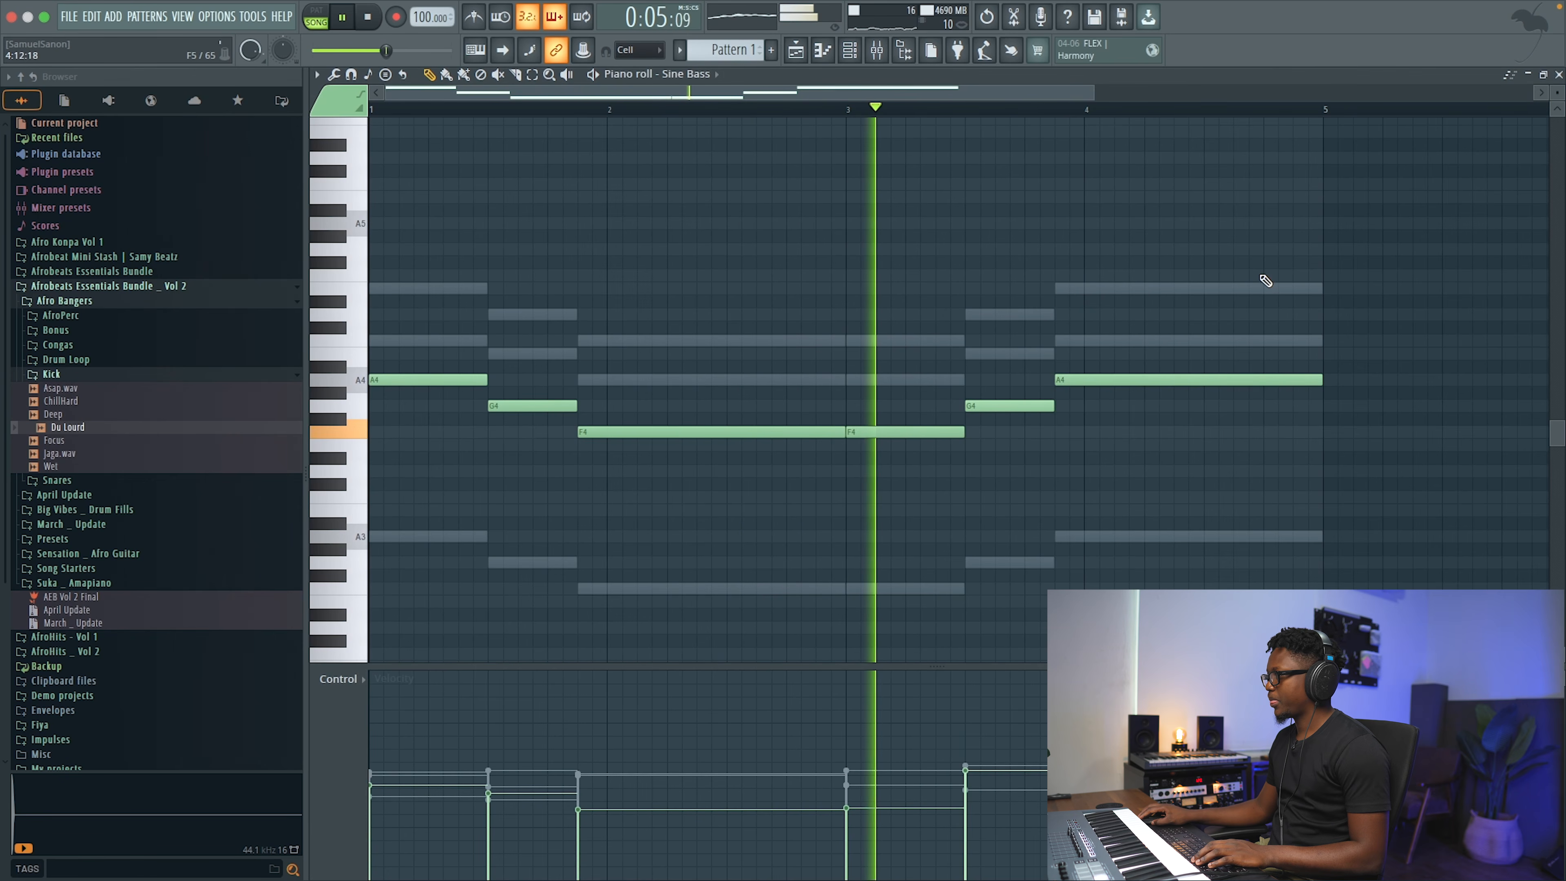
{"action": "scroll", "coordinate": [1206, 329], "scroll_direction": "down", "scroll_amount": 1}
{"action": "scroll", "coordinate": [1207, 329], "scroll_direction": "down", "scroll_amount": 1}
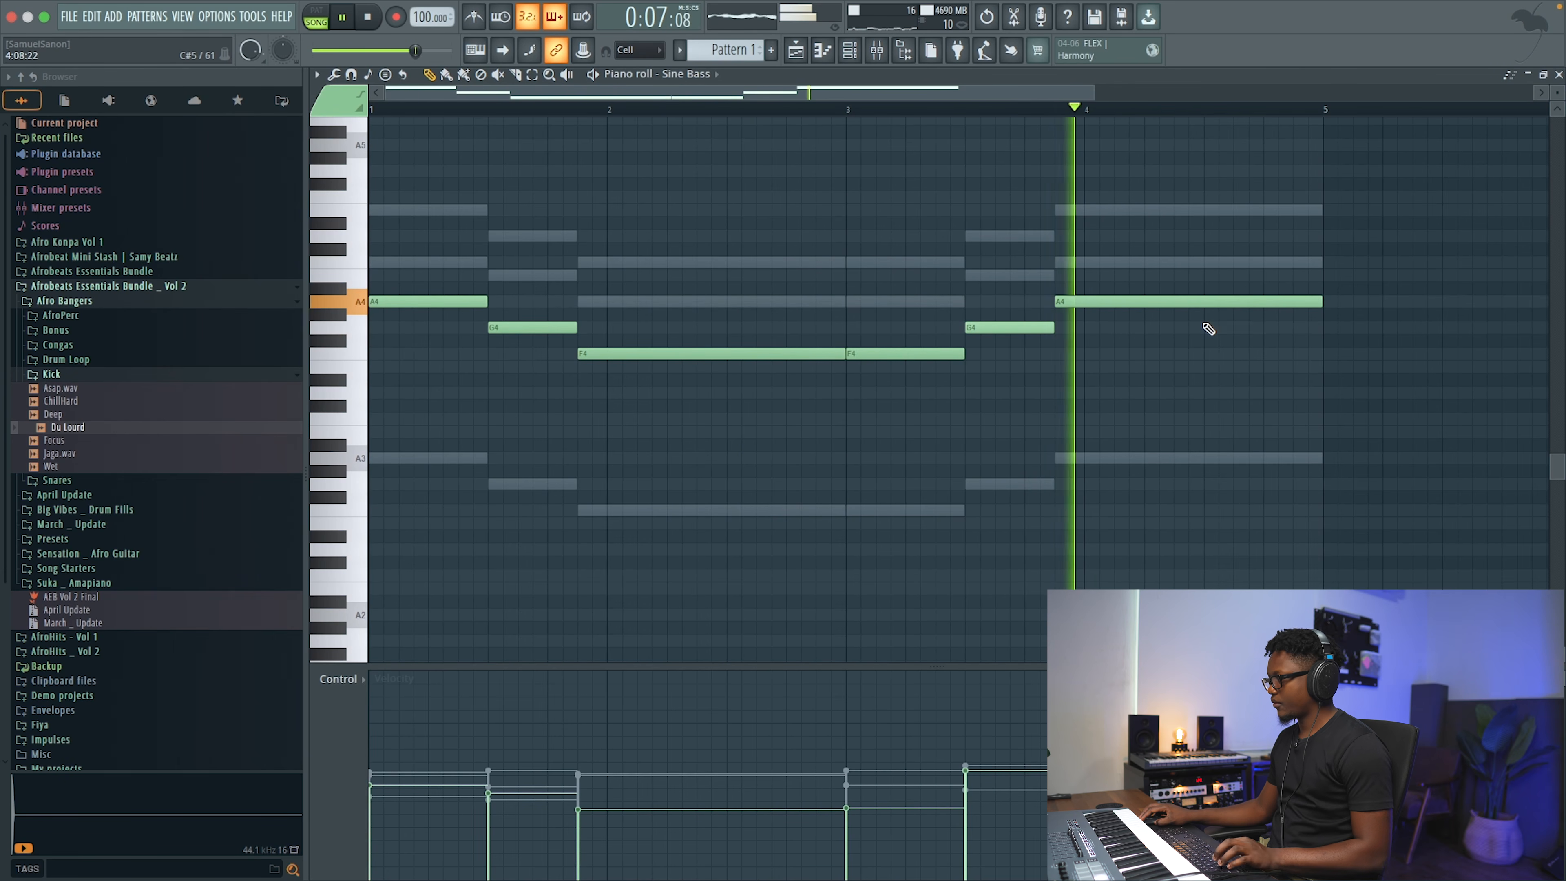
{"action": "scroll", "coordinate": [1213, 245], "scroll_direction": "up", "scroll_amount": 6}
{"action": "scroll", "coordinate": [1209, 278], "scroll_direction": "up", "scroll_amount": 1}
{"action": "key", "text": "space"}
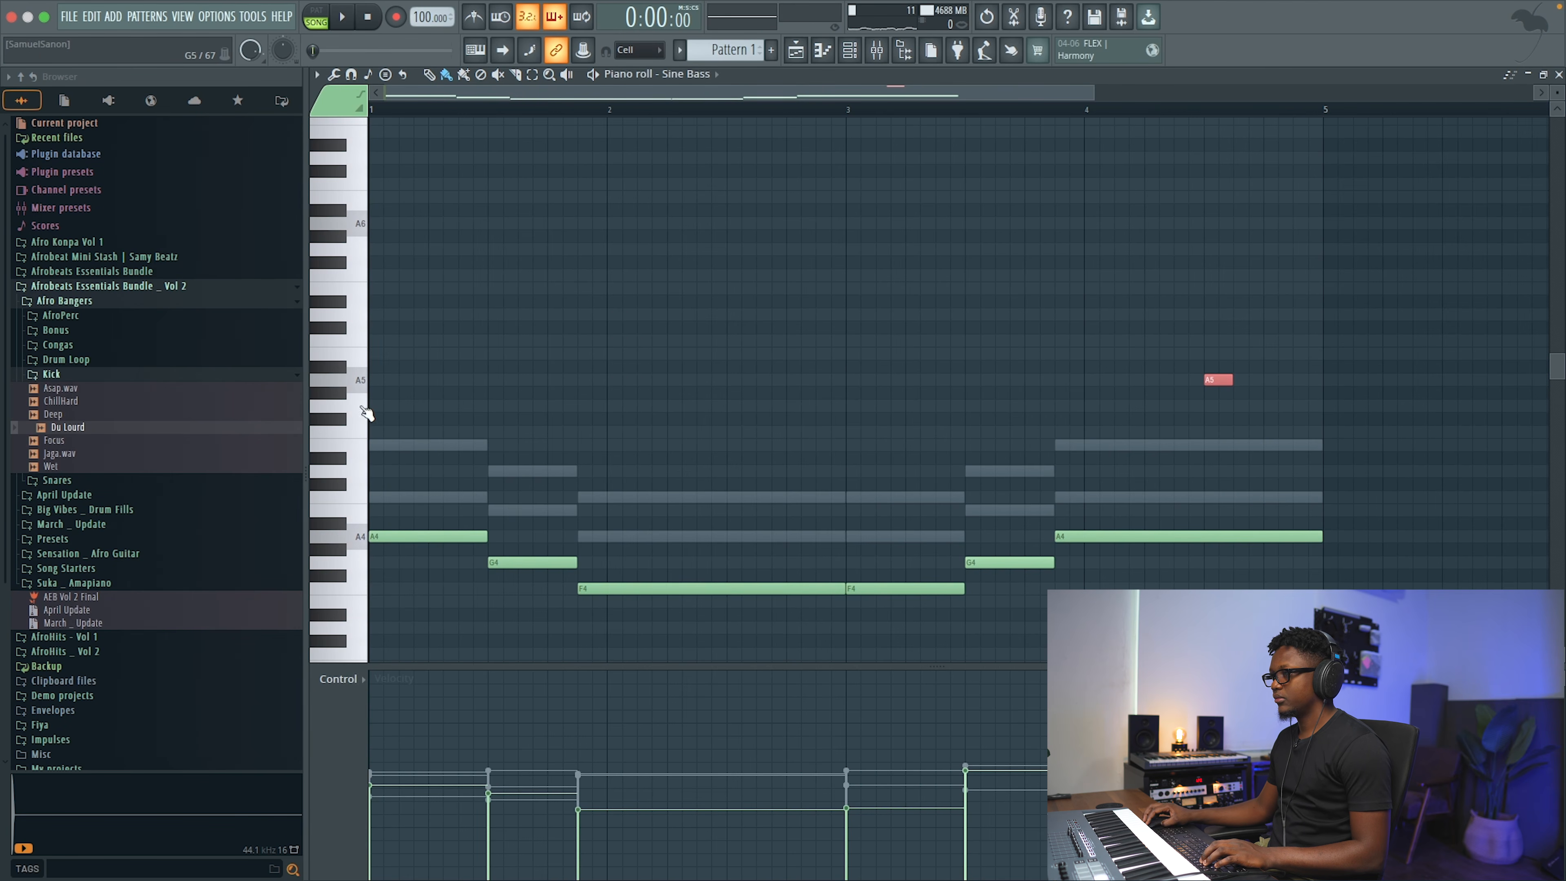
{"action": "key", "text": "space"}
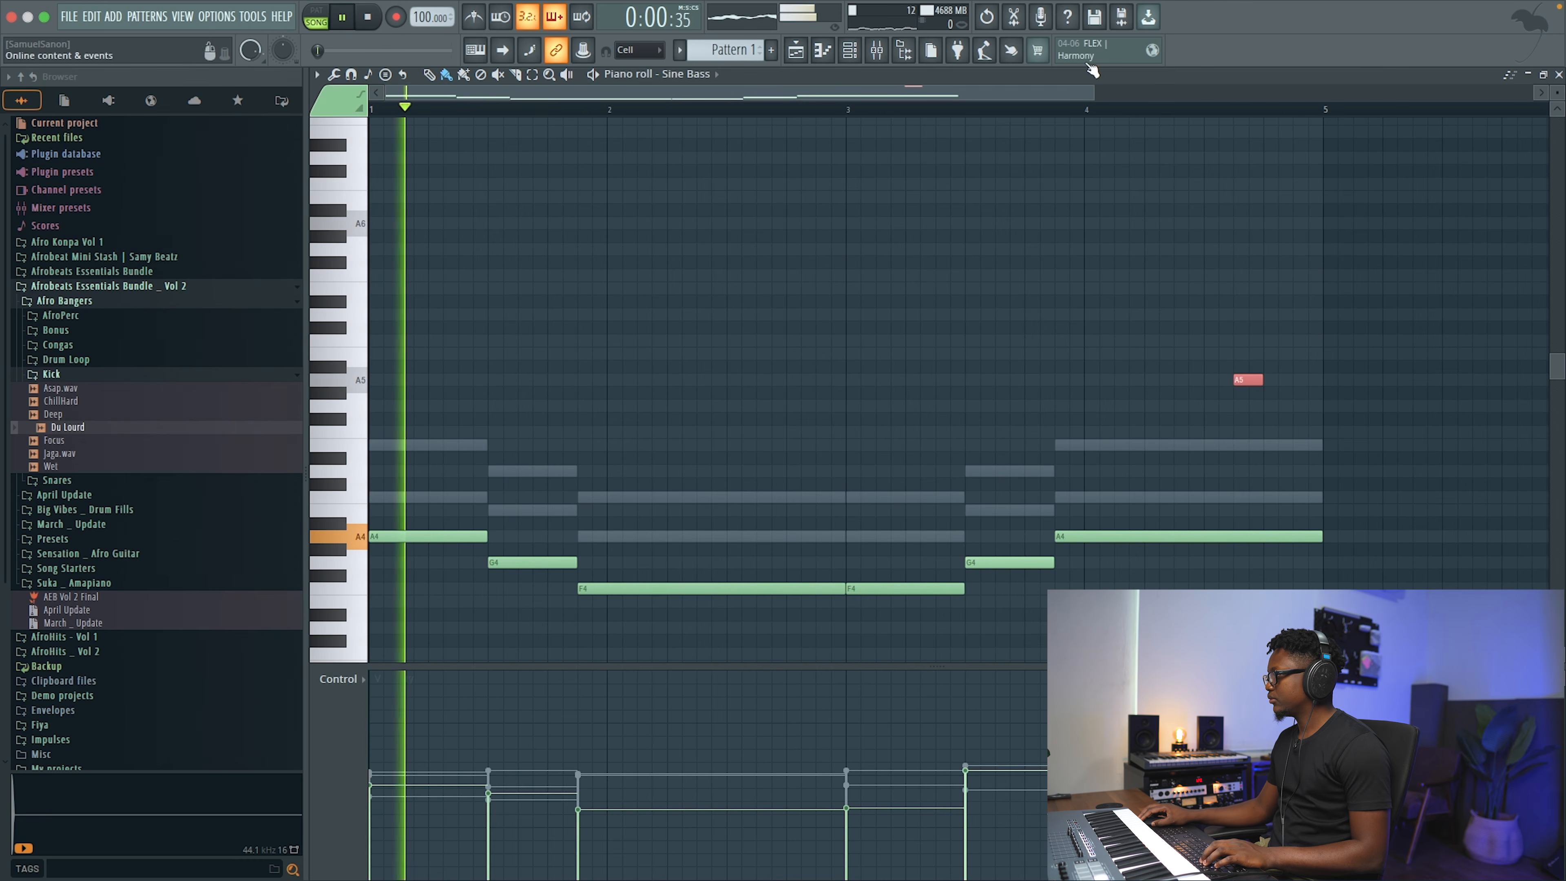
{"action": "left_click", "coordinate": [1090, 111]}
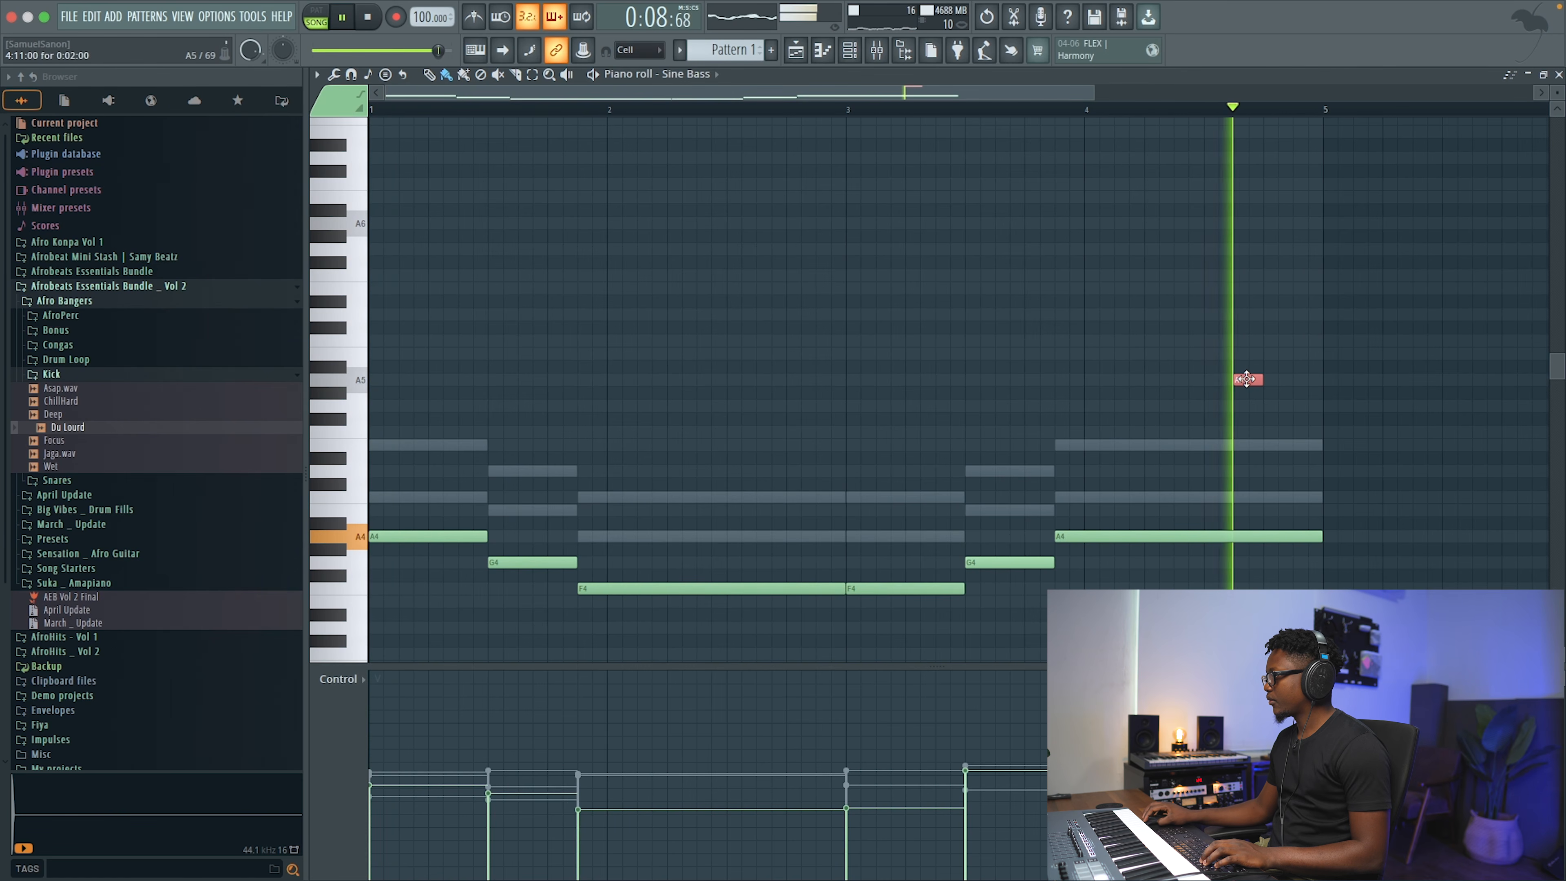
- Add a short G5 note at 4:14:00 after the A5 in the Sine Bass part and audition the two-note fill
{"action": "key", "text": "space"}
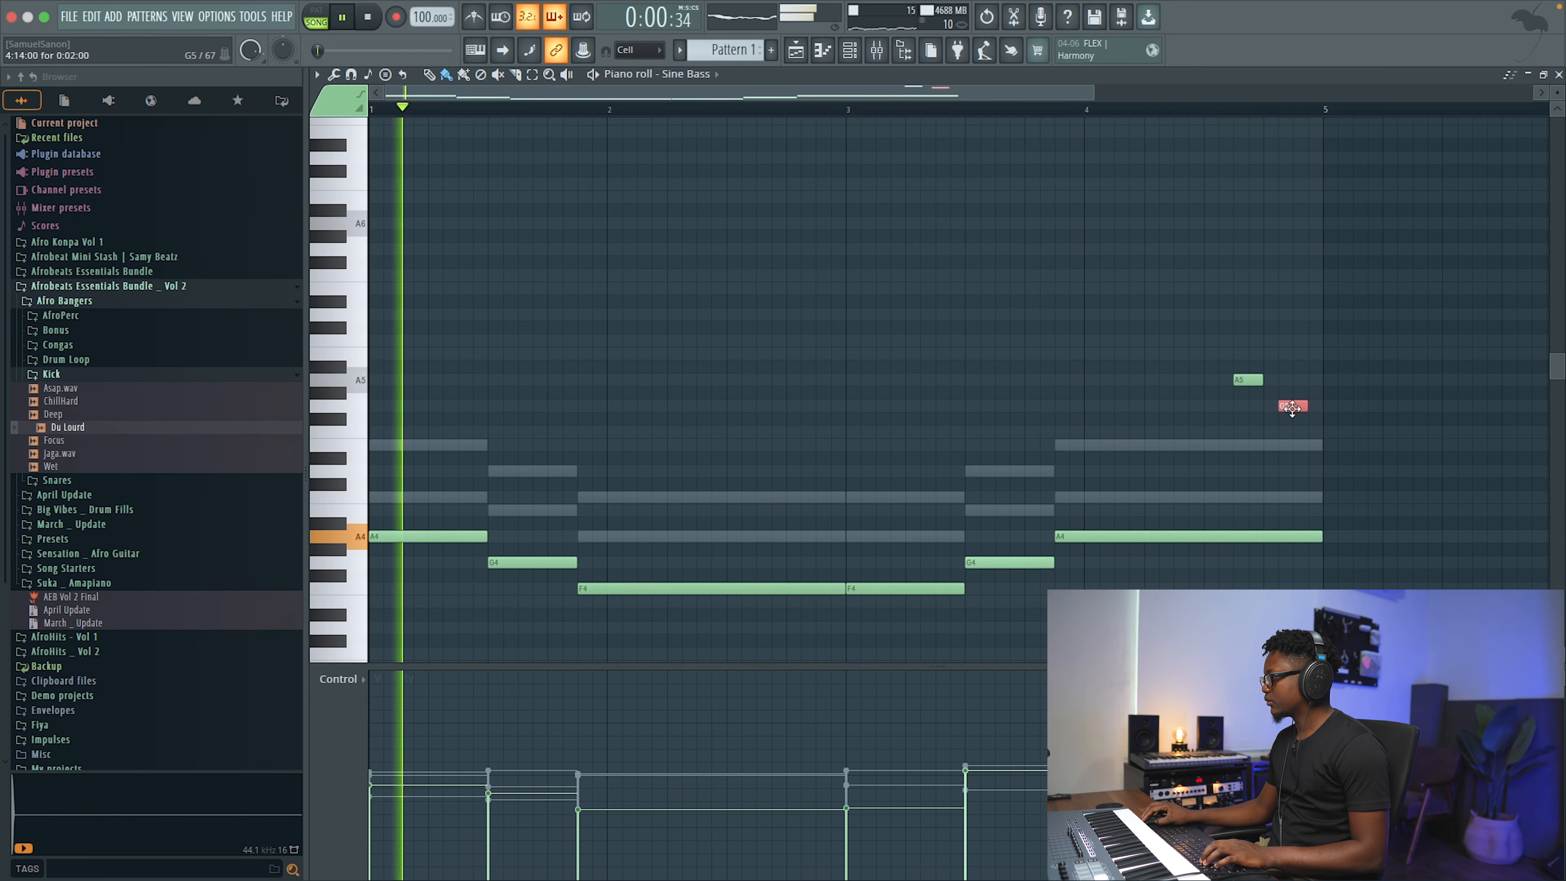
{"action": "mouse_move", "coordinate": [1291, 408]}
{"action": "left_mouse_down"}
{"action": "mouse_move", "coordinate": [1293, 450]}
{"action": "mouse_move", "coordinate": [1294, 406]}
{"action": "left_mouse_up"}
{"action": "key", "text": "space"}
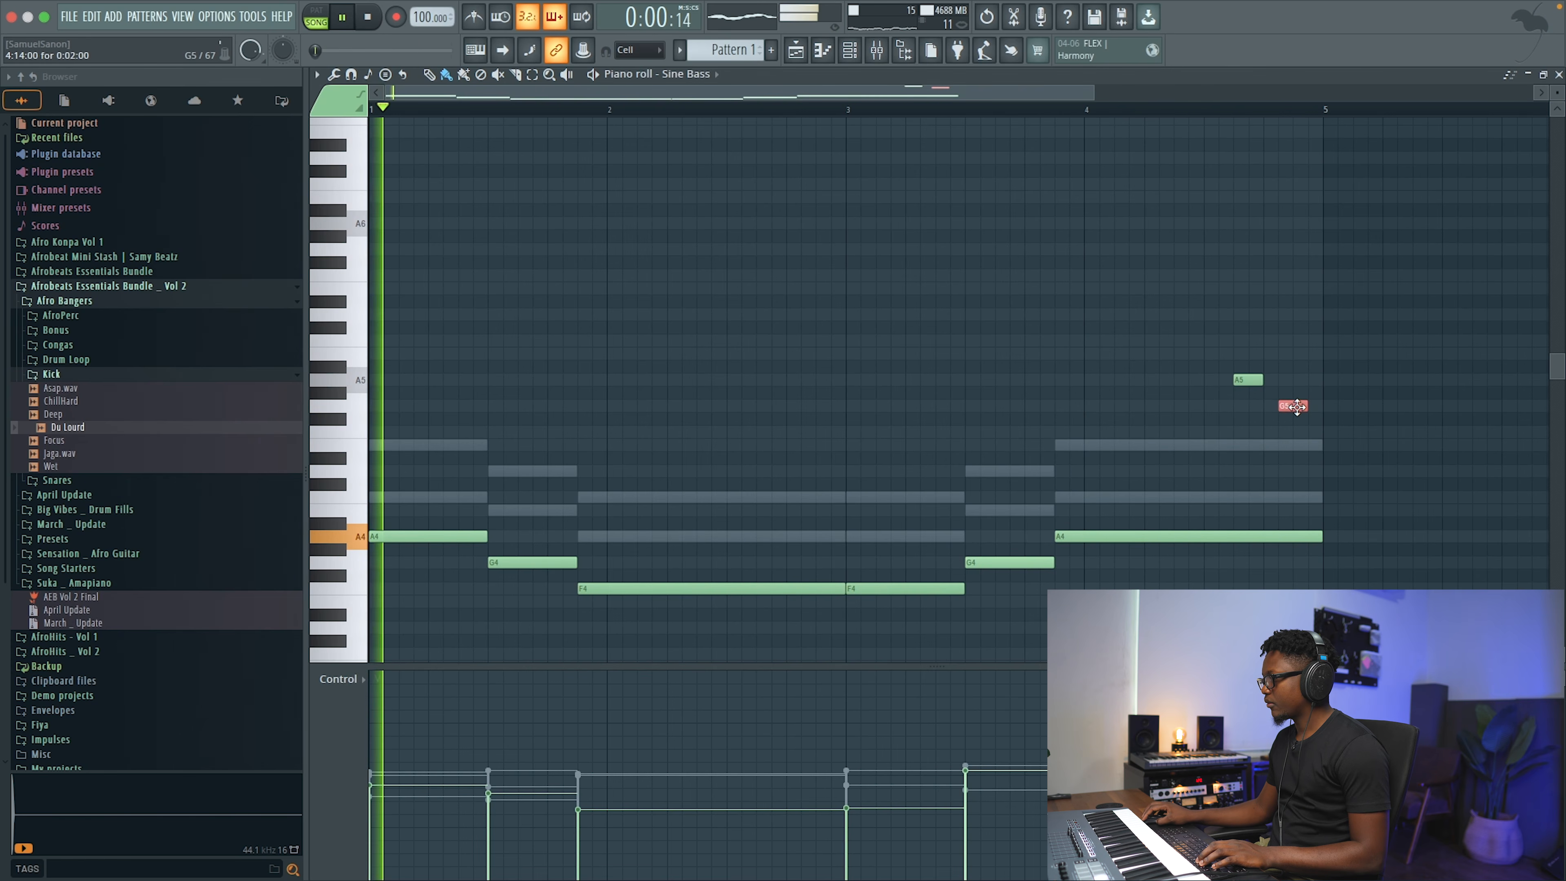
{"action": "left_click", "coordinate": [1559, 74]}
{"action": "key", "text": "space"}
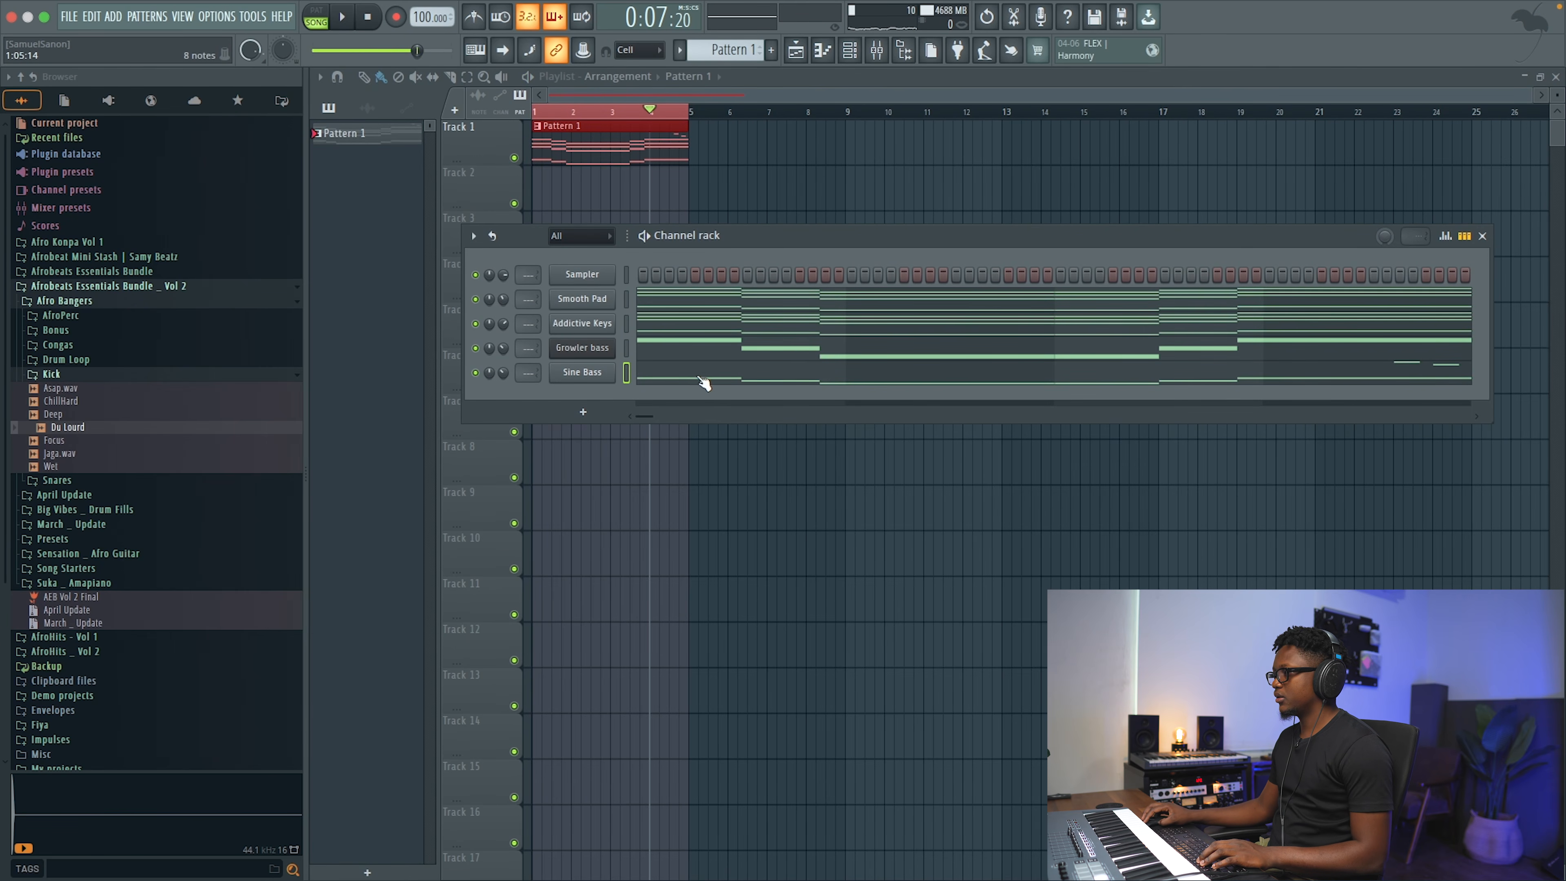
- Replace the Growler bass notes with the Sine Bass part including its fill, and play it with Sine Bass muted
{"action": "left_click", "coordinate": [626, 348]}
{"action": "key", "text": "space"}
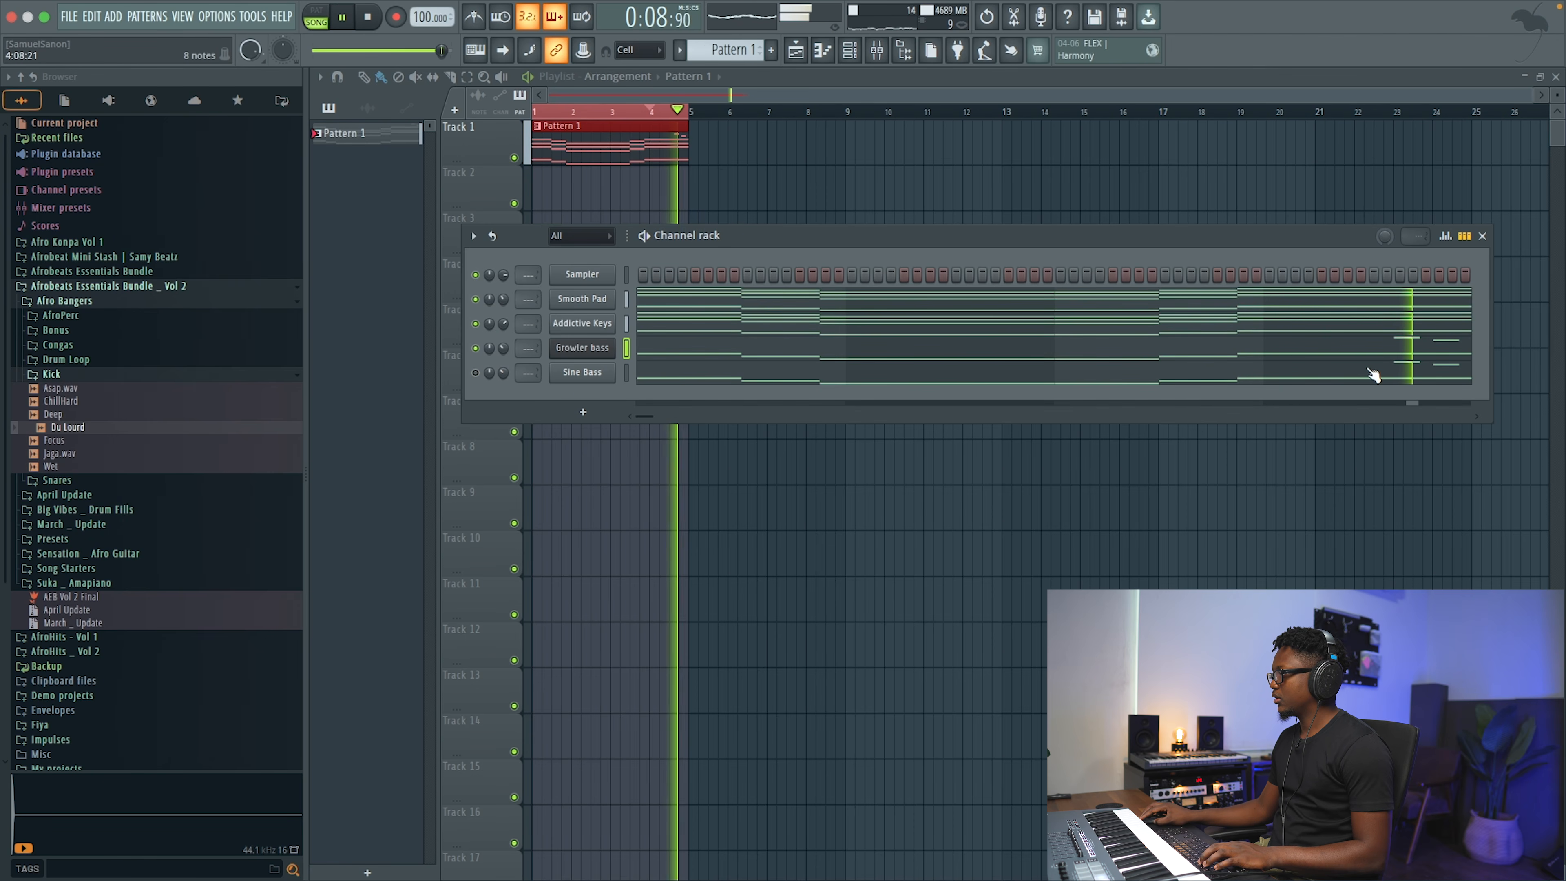
{"action": "left_click", "coordinate": [1374, 347]}
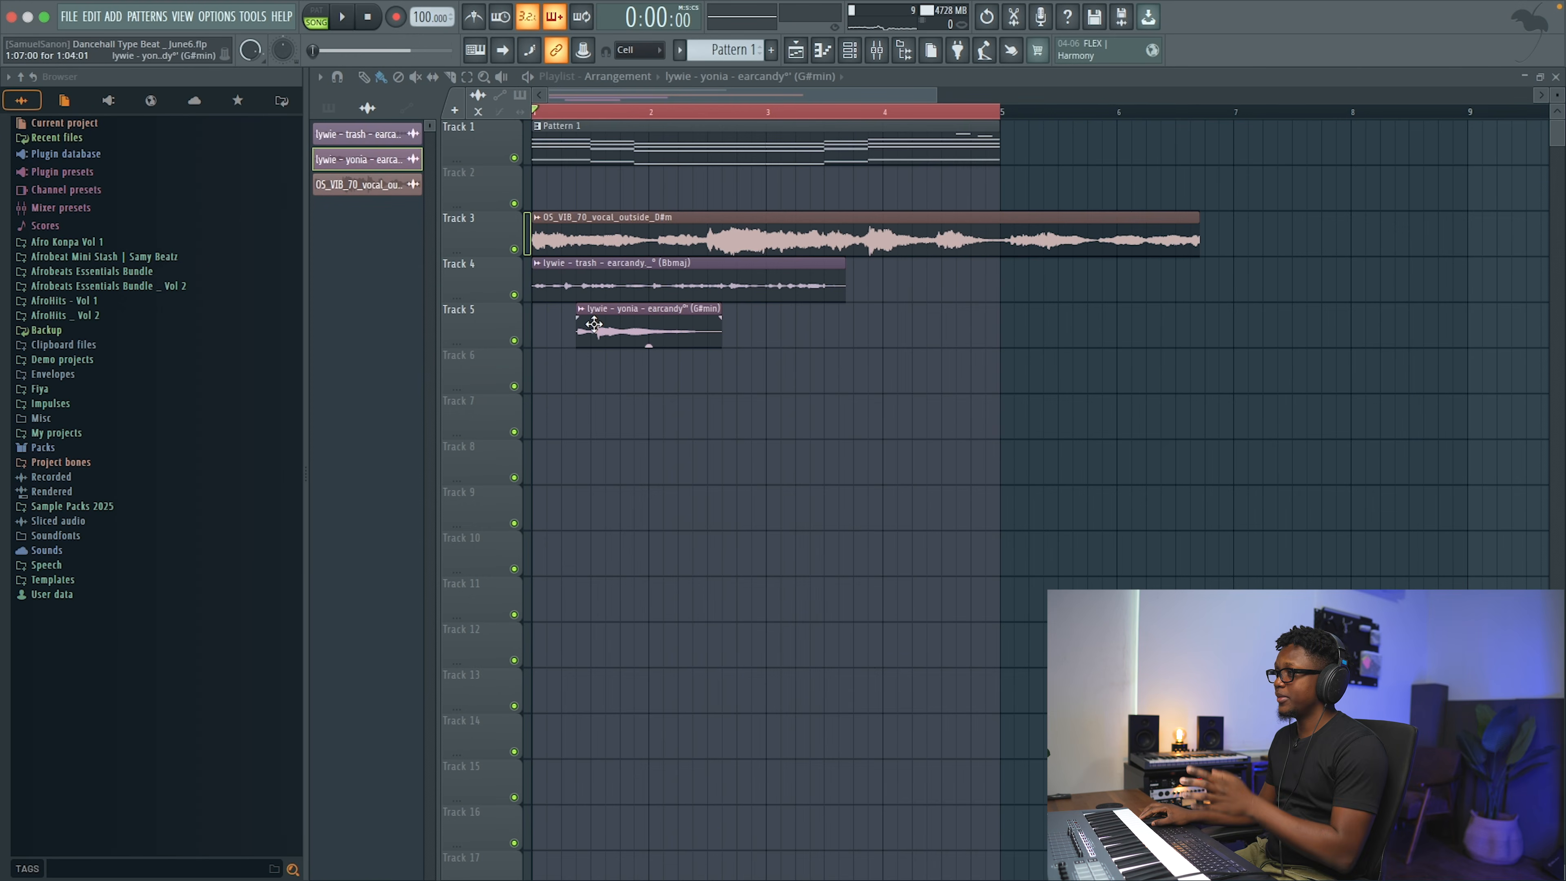
- Move the yonia vocal clip on Track 5 to start at 3:11:00 and mute Track 3
{"action": "left_click_drag", "start_coordinate": [660, 328], "coordinate": [940, 334]}
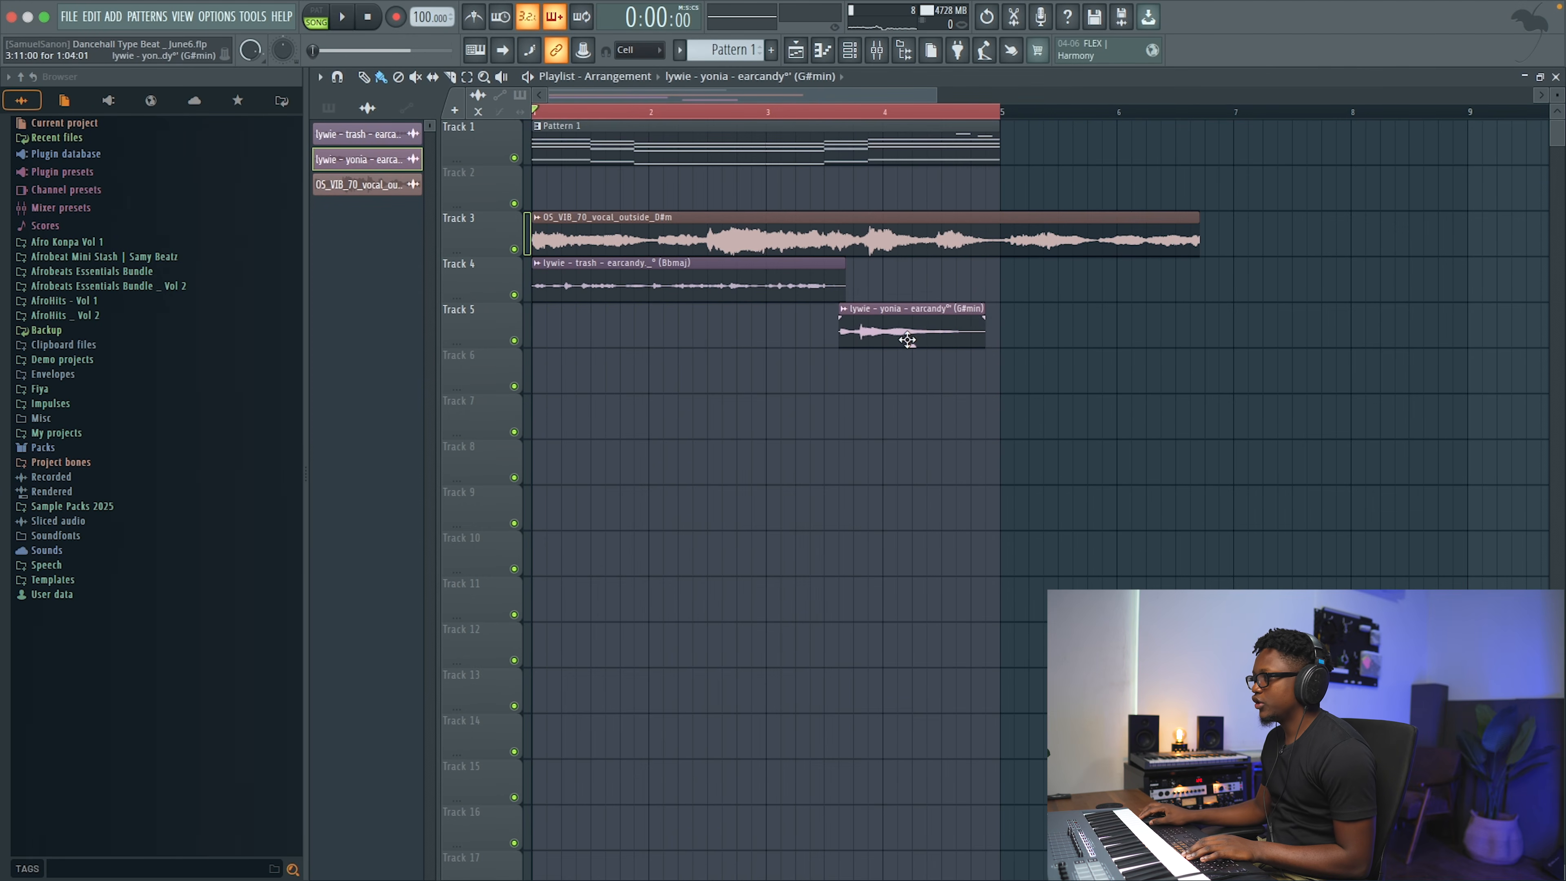
{"action": "left_click", "coordinate": [527, 252]}
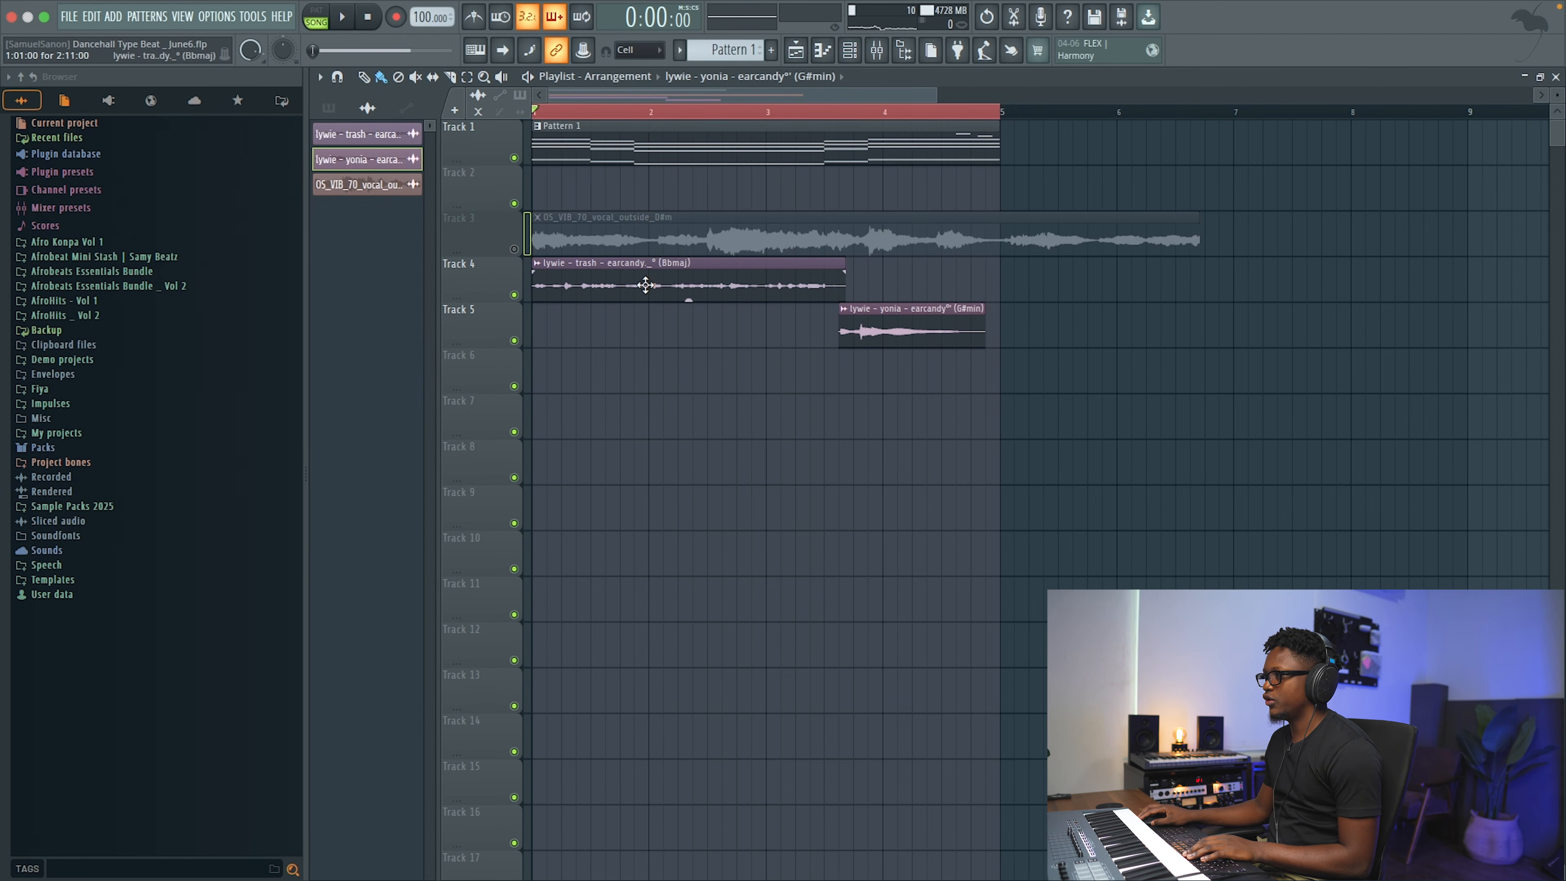
- Check the pitch shift of the trash vocal clip on Track 4, and shorten the clip to one bar
{"action": "double_click", "coordinate": [646, 285]}
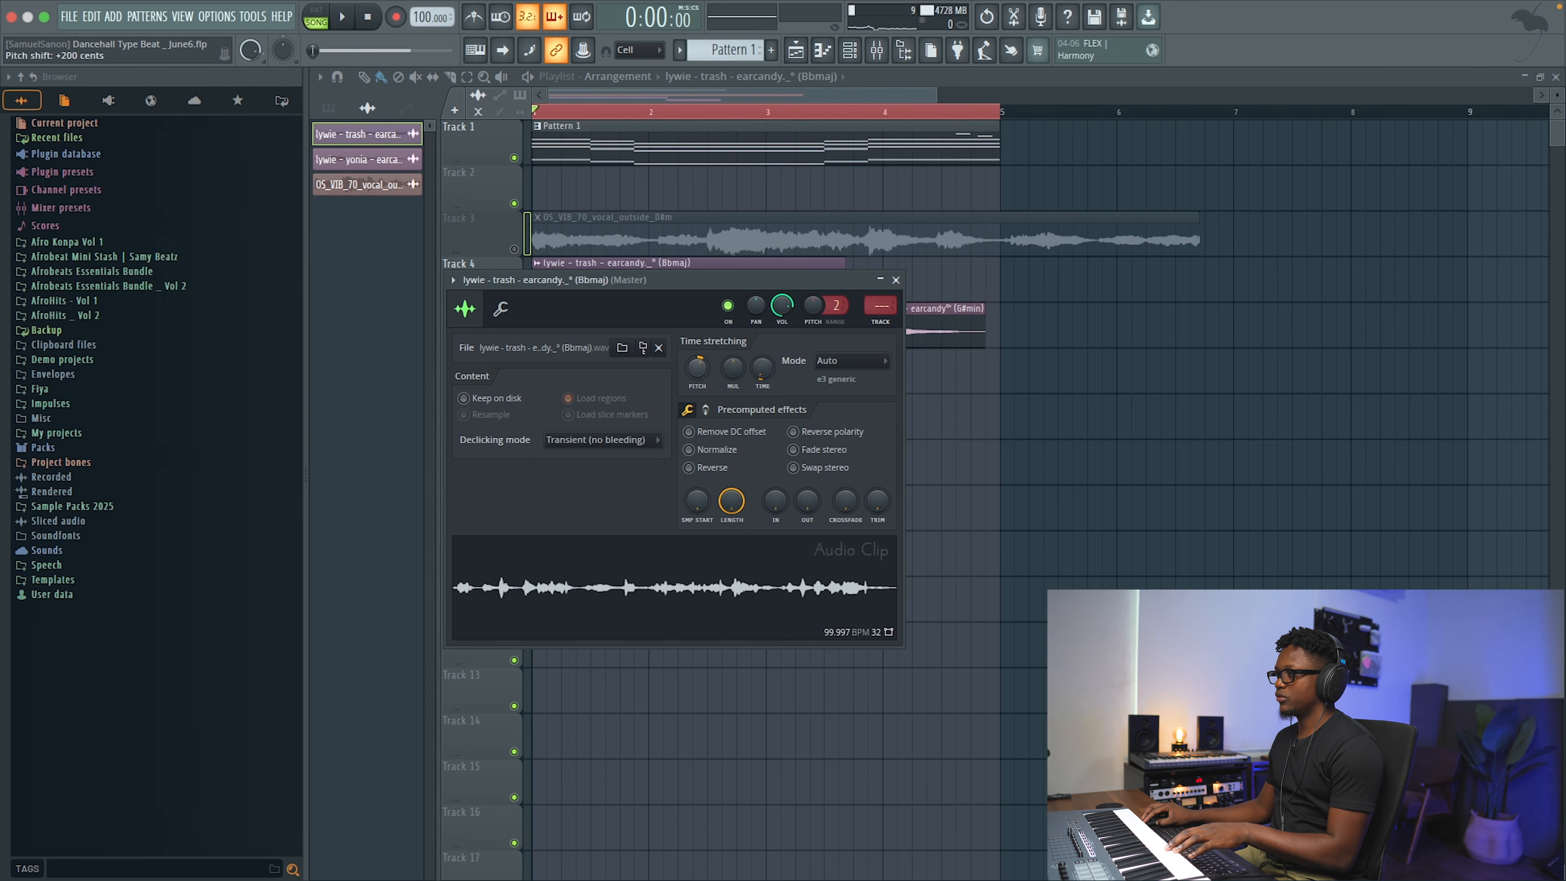
{"action": "left_click", "coordinate": [897, 280]}
{"action": "key", "text": "space"}
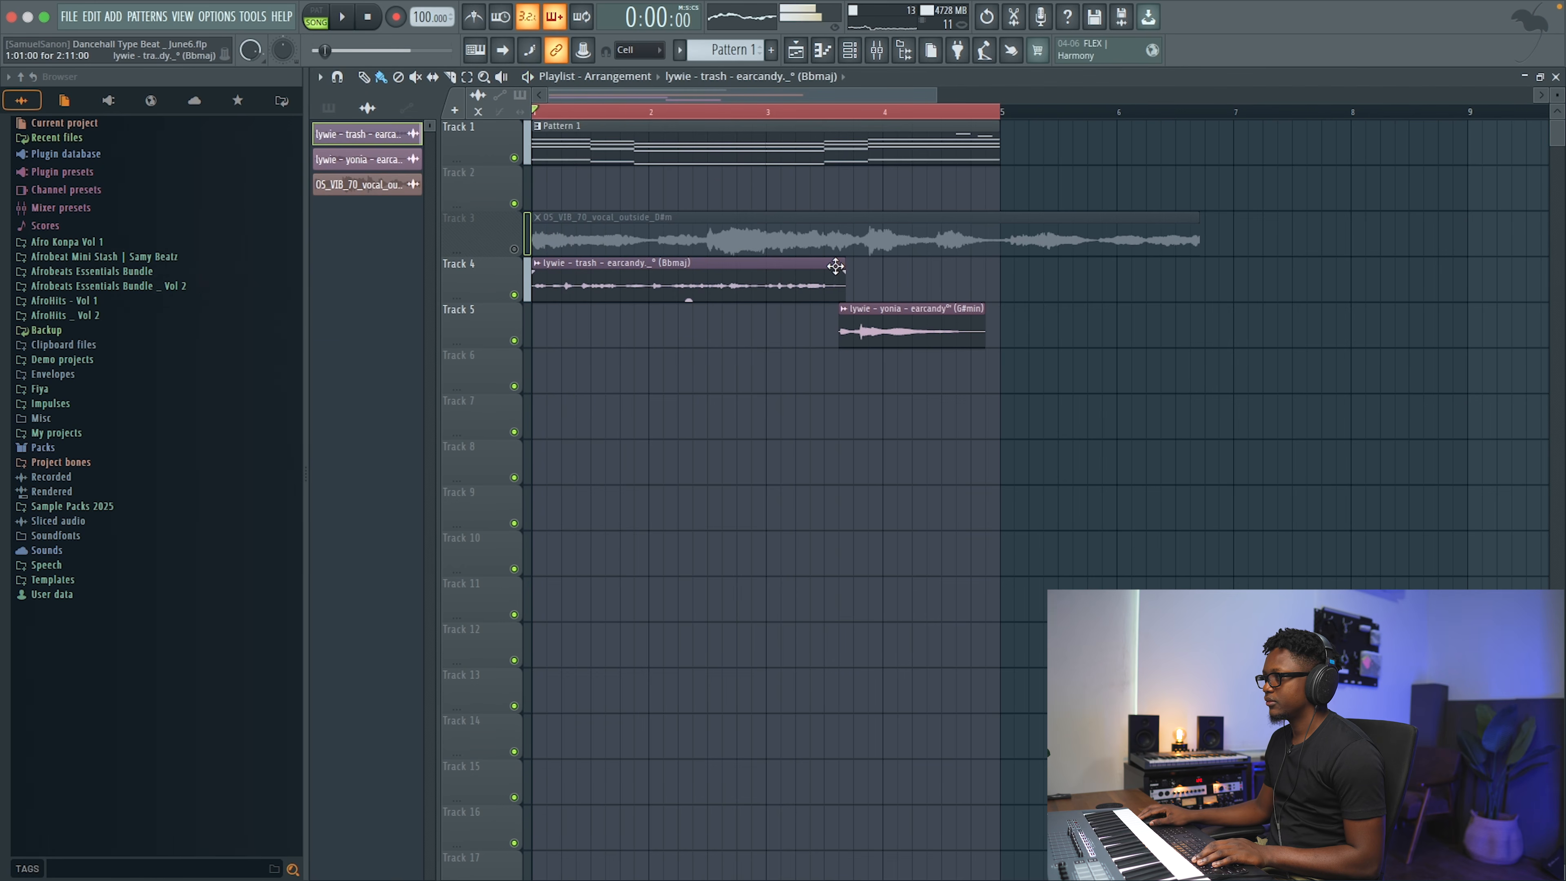
{"action": "left_click_drag", "start_coordinate": [814, 265], "coordinate": [650, 272]}
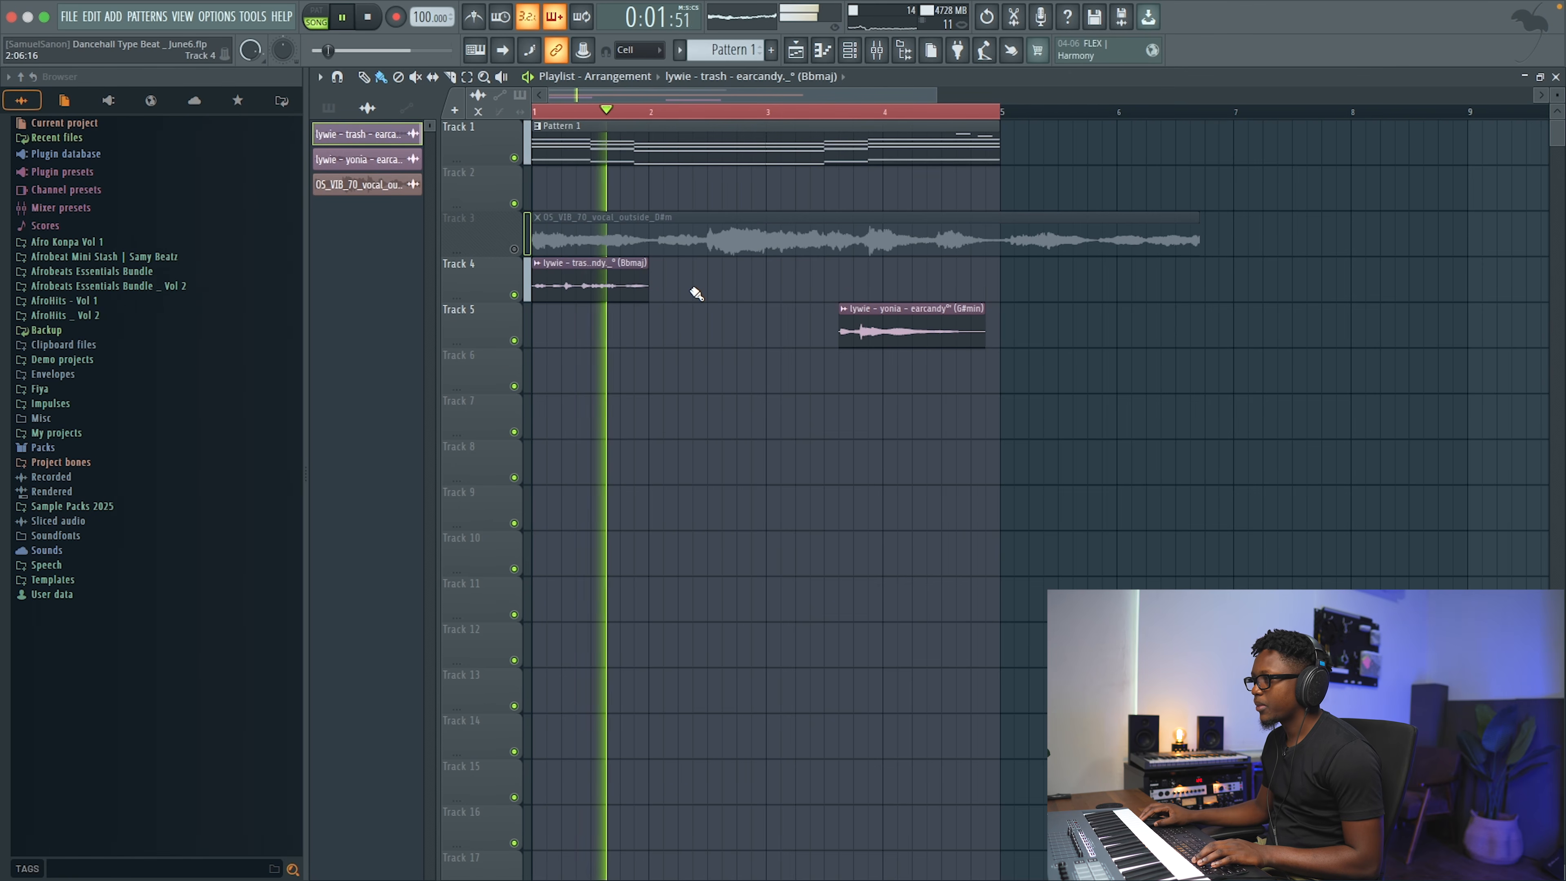
{"action": "key", "text": "space"}
- Move the yonia vocal clip on Track 5 to start at 3:13:00 and check its pitch setting
{"action": "left_click_drag", "start_coordinate": [899, 319], "coordinate": [914, 318]}
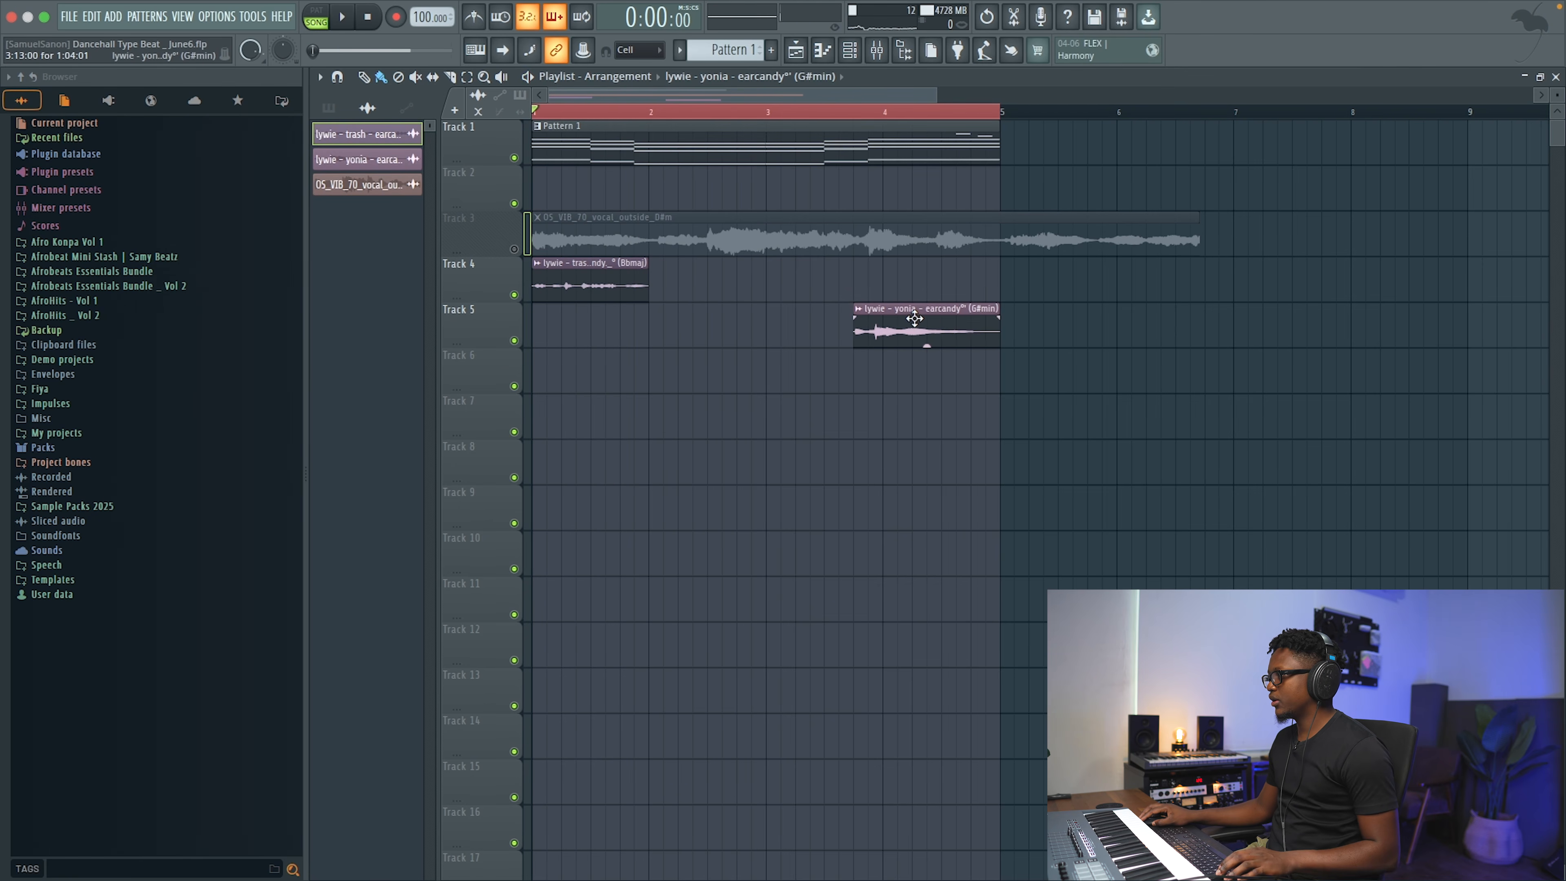
{"action": "double_click", "coordinate": [926, 330]}
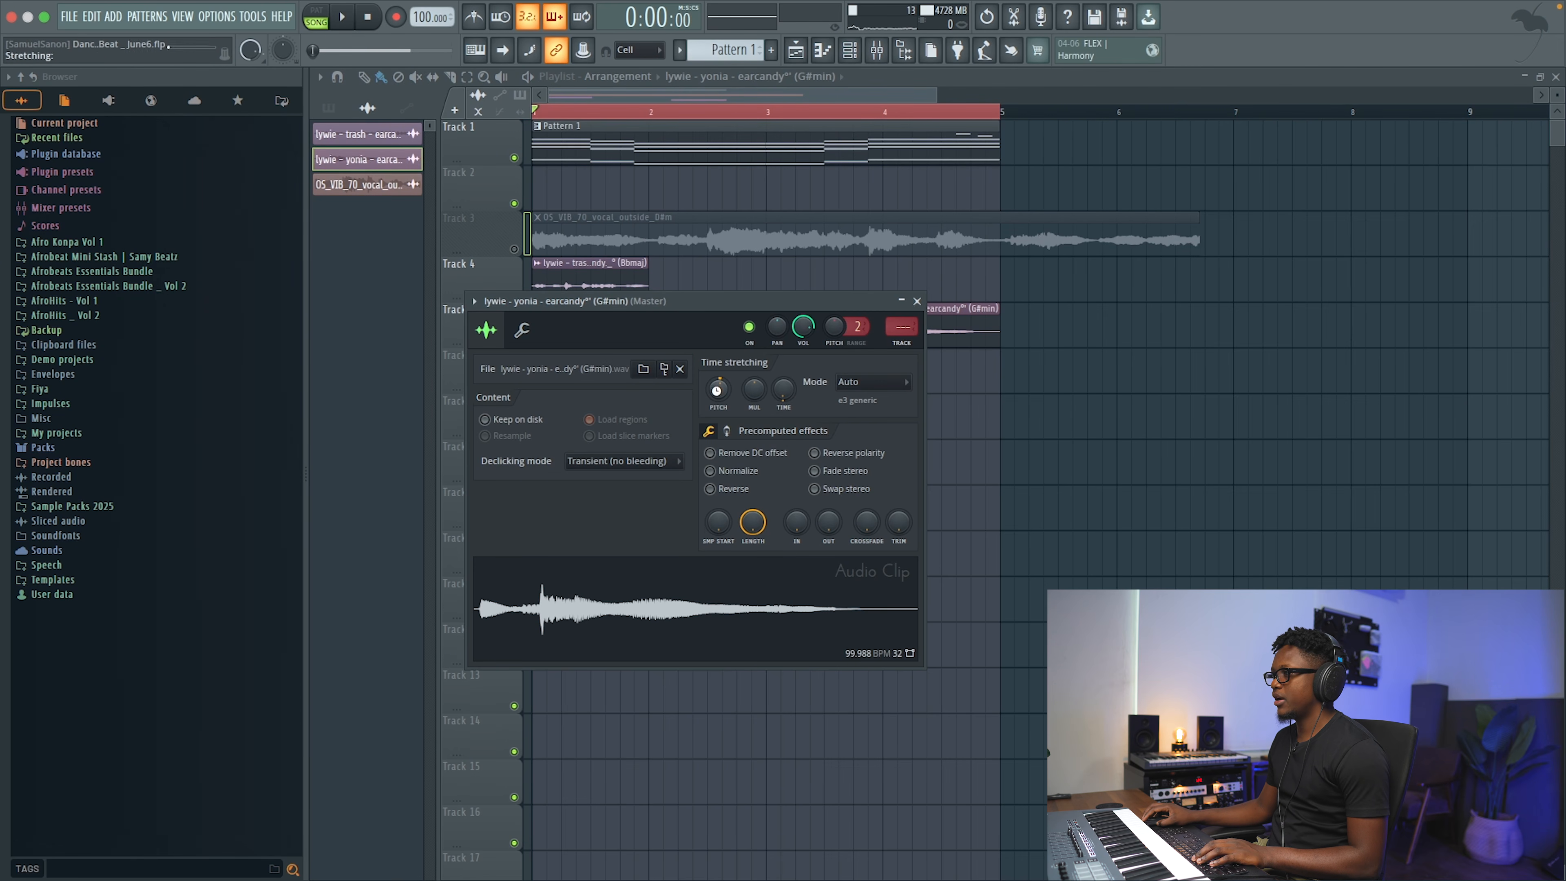
{"action": "left_click", "coordinate": [917, 301]}
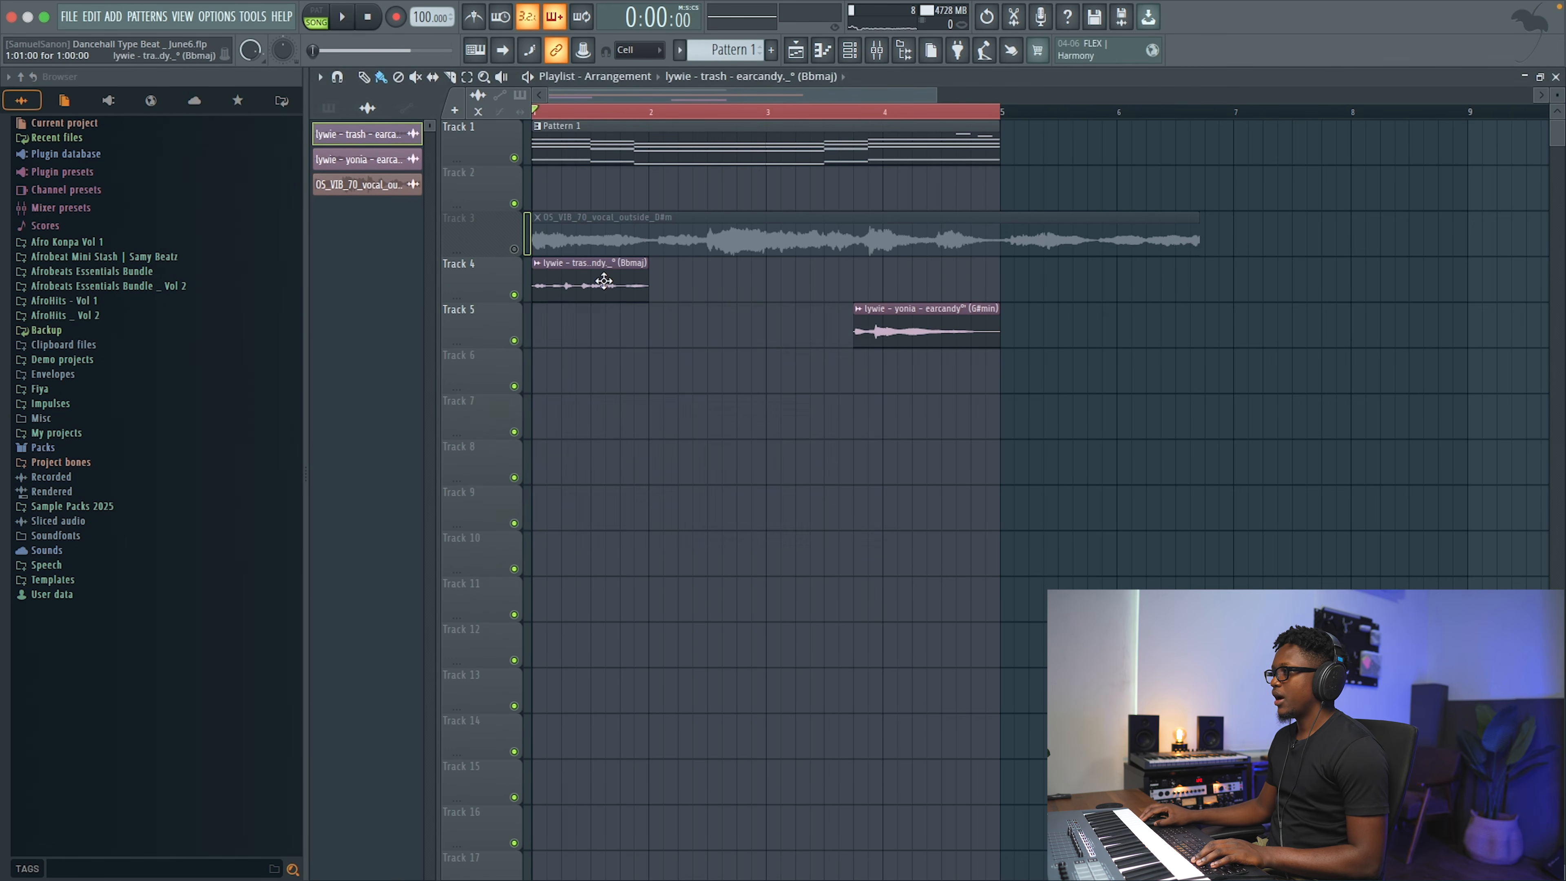
- Route the trash vocal clip to mixer insert 1 and load ValhallaVintageVerb in the first effect slot
{"action": "double_click", "coordinate": [604, 281]}
{"action": "key", "text": "super+l"}
{"action": "left_click", "coordinate": [1443, 130]}
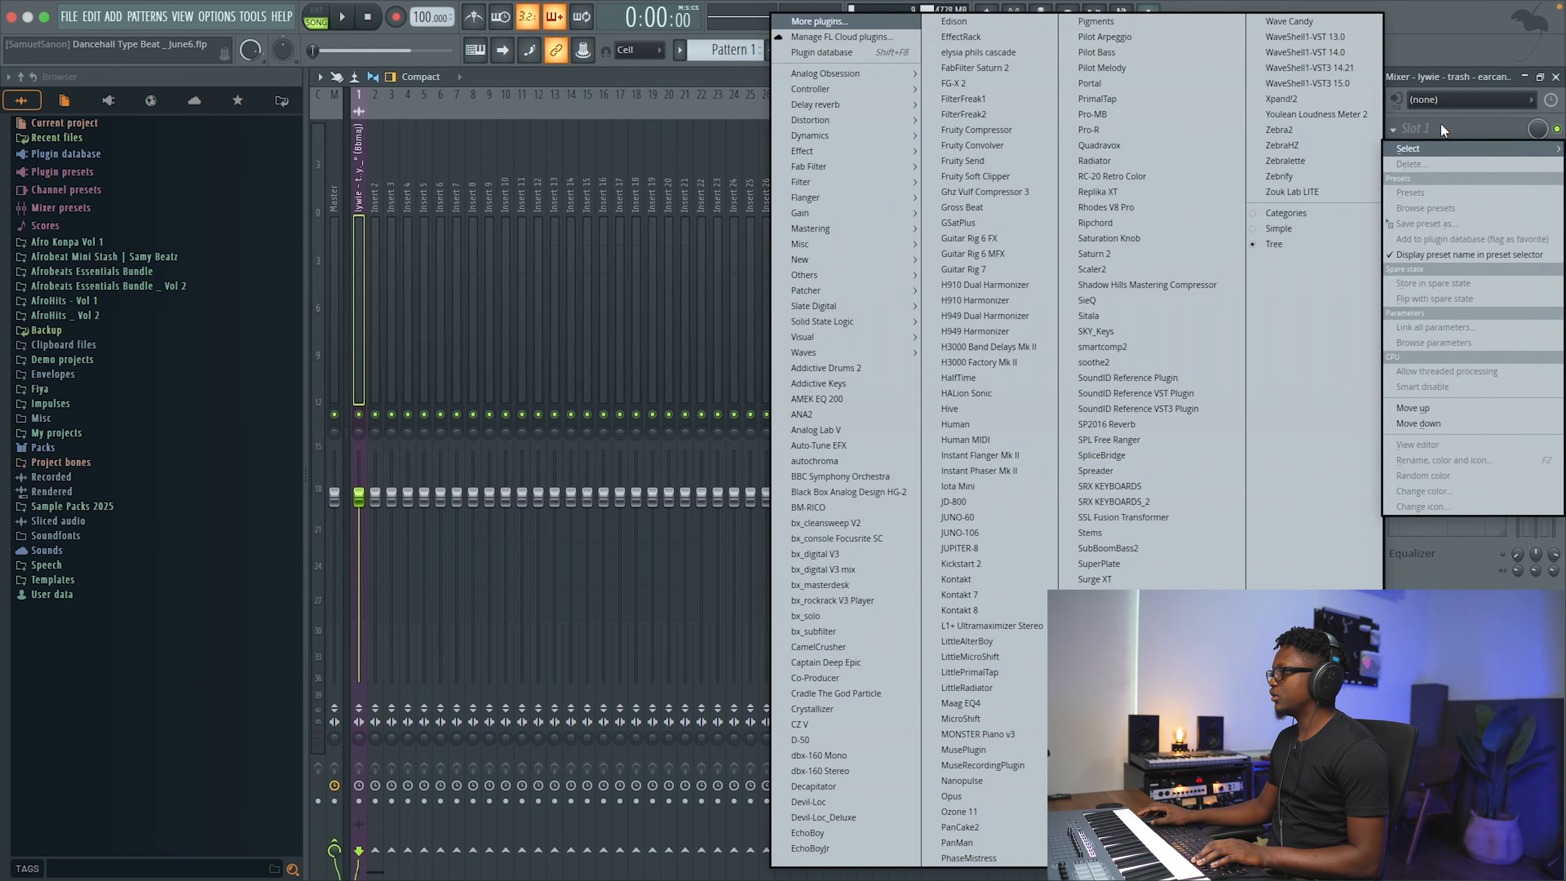
{"action": "left_click", "coordinate": [725, 213]}
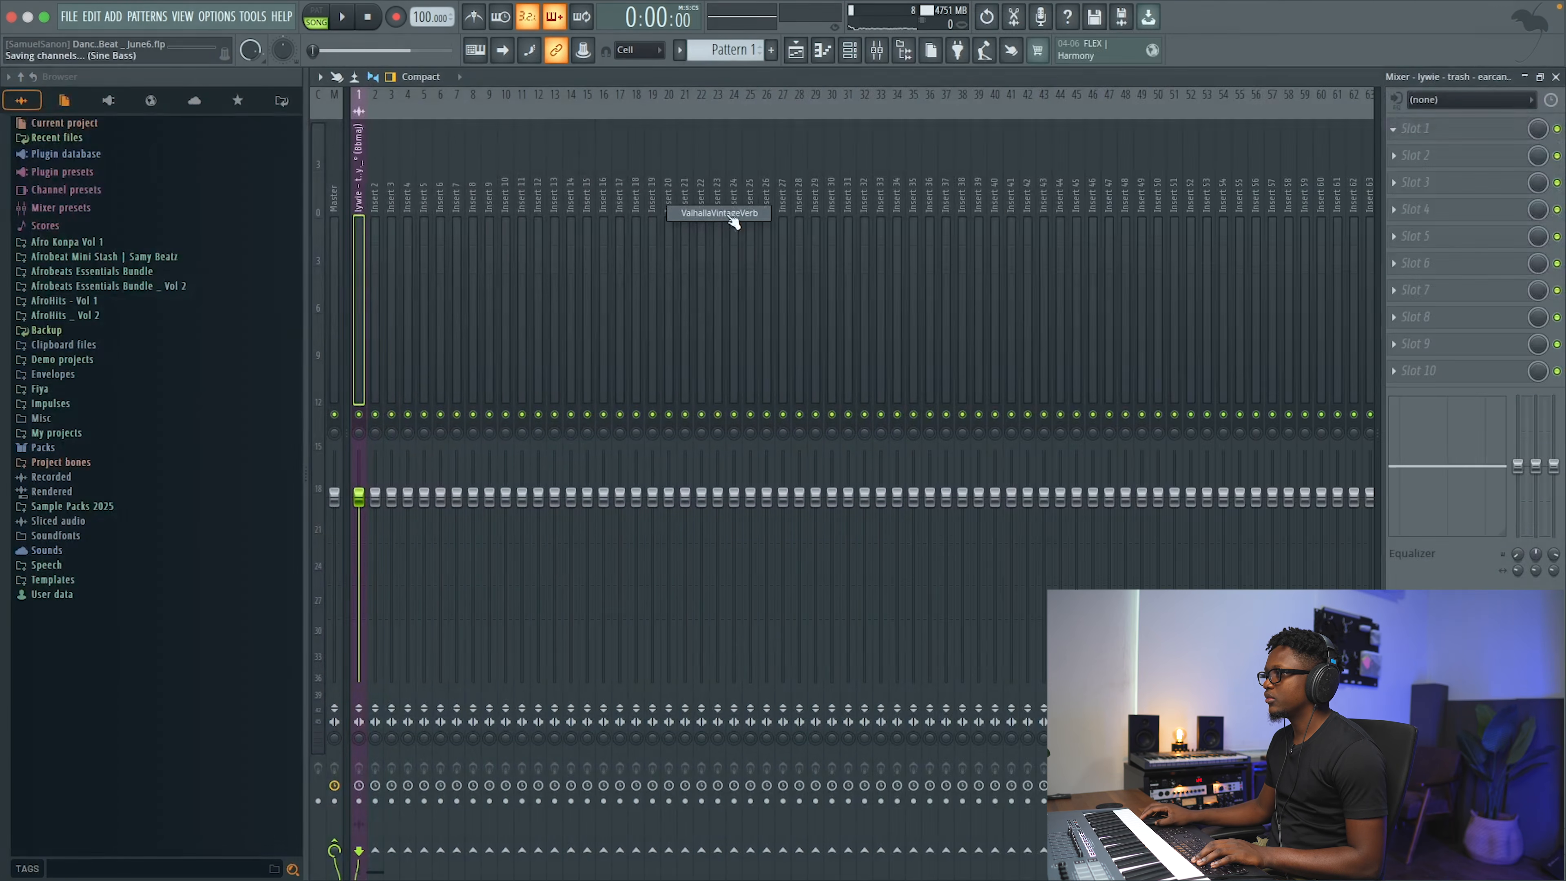
- Set the ValhallaVintageVerb decay to 2.00 s and the mix to about 24% during playback
{"action": "key", "text": "space"}
{"action": "left_click", "coordinate": [264, 427]}
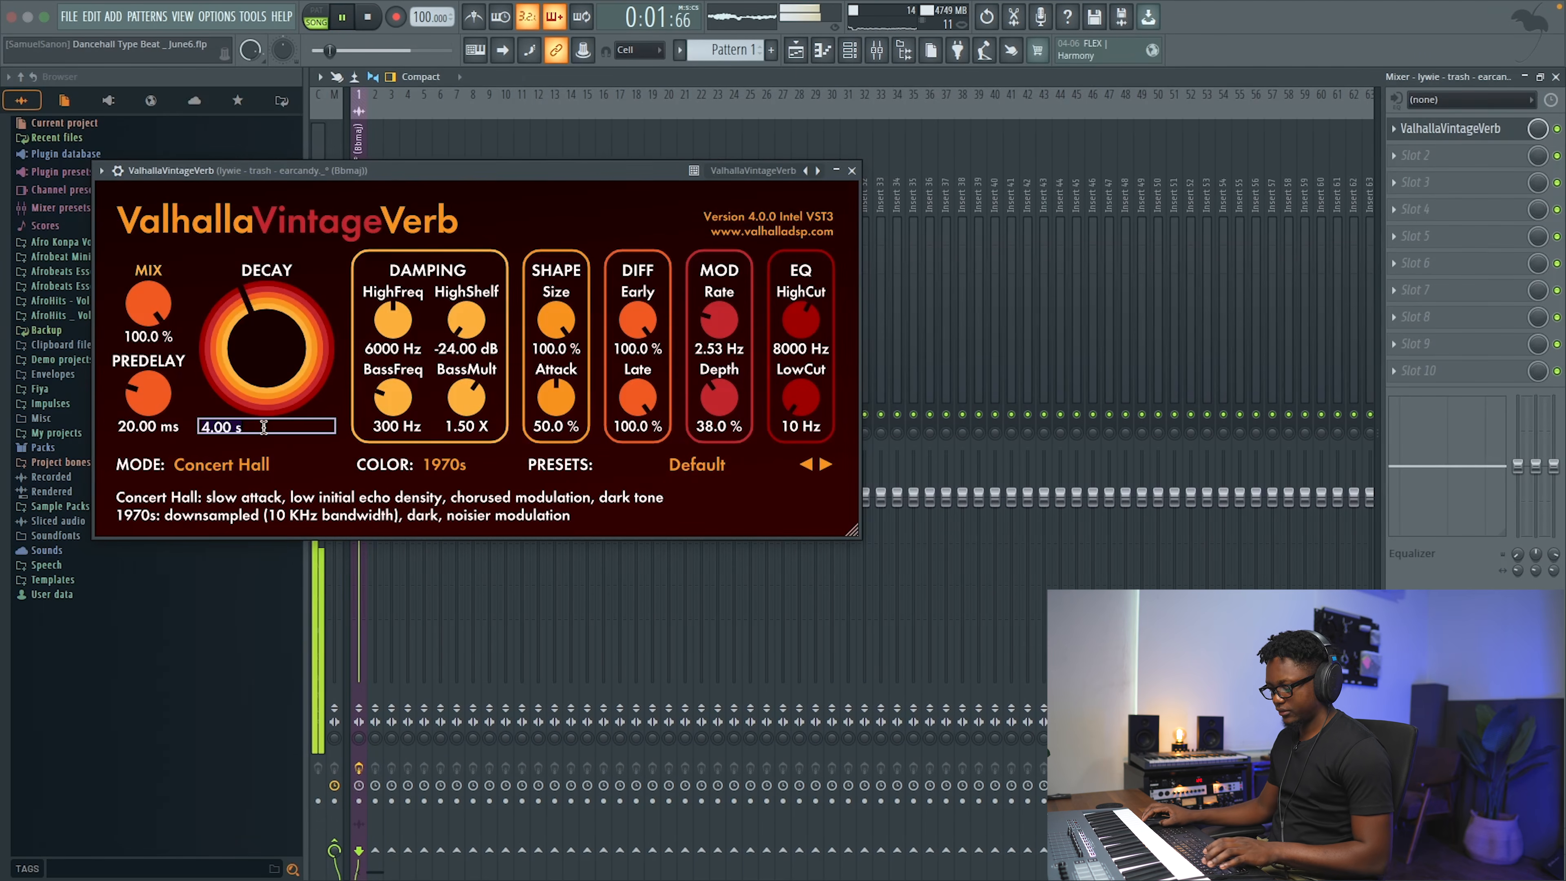
{"action": "type", "text": "2"}
{"action": "key", "text": "Return"}
{"action": "left_click_drag", "start_coordinate": [148, 304], "coordinate": [146, 450]}
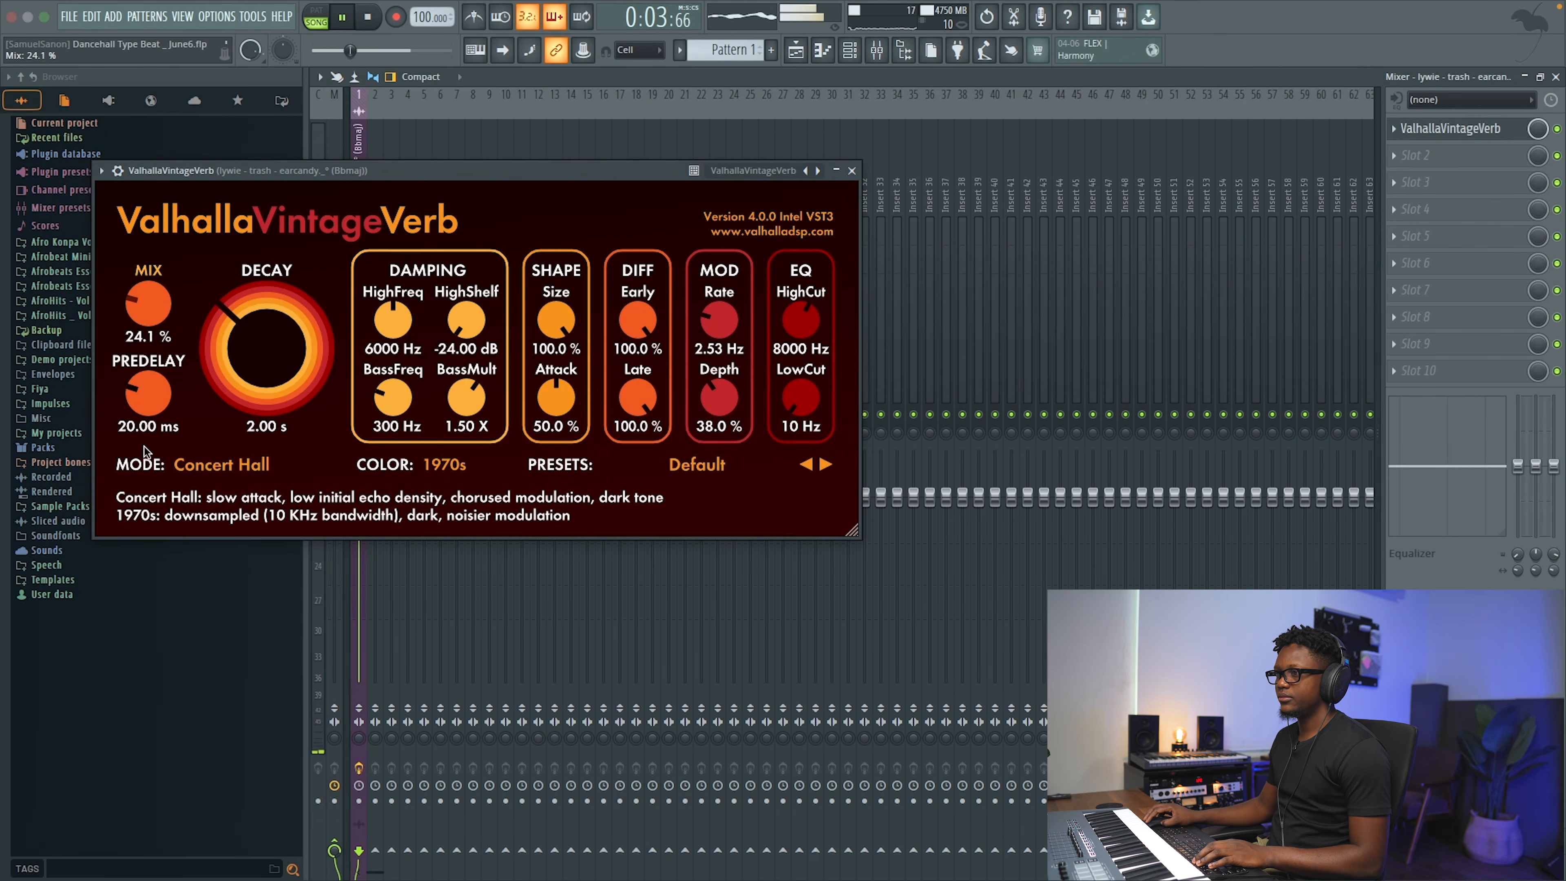
{"action": "left_click", "coordinate": [851, 170]}
{"action": "left_click", "coordinate": [1555, 77]}
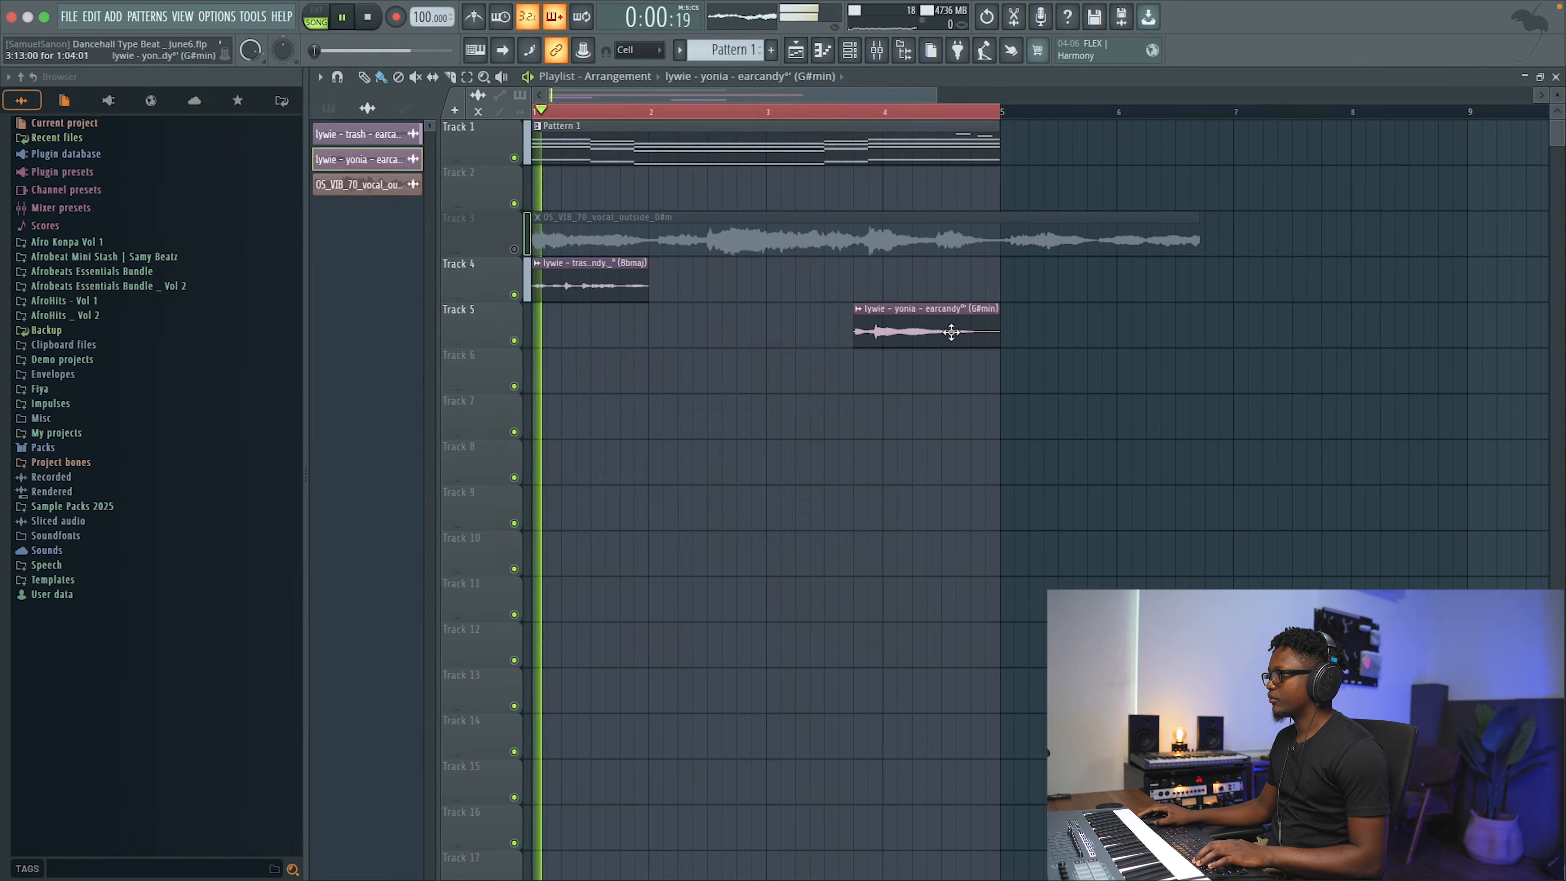
- Route the yonia vocal clip to mixer track 1 and play from just before the clip starts
{"action": "double_click", "coordinate": [951, 332]}
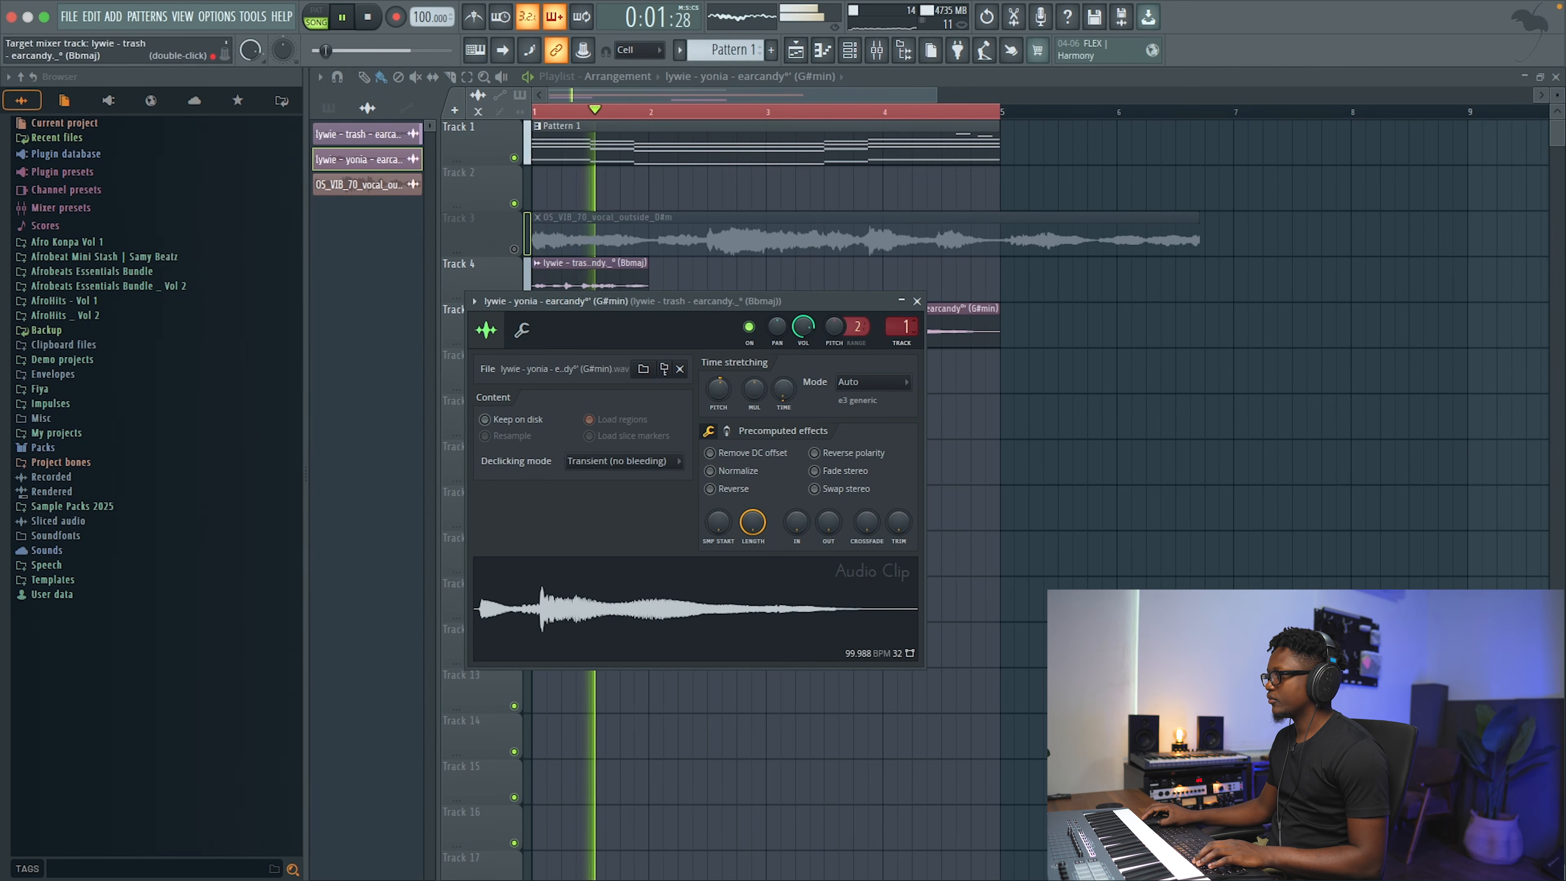
{"action": "left_click", "coordinate": [918, 301]}
{"action": "key", "text": "space"}
{"action": "left_click", "coordinate": [838, 111]}
{"action": "key", "text": "space"}
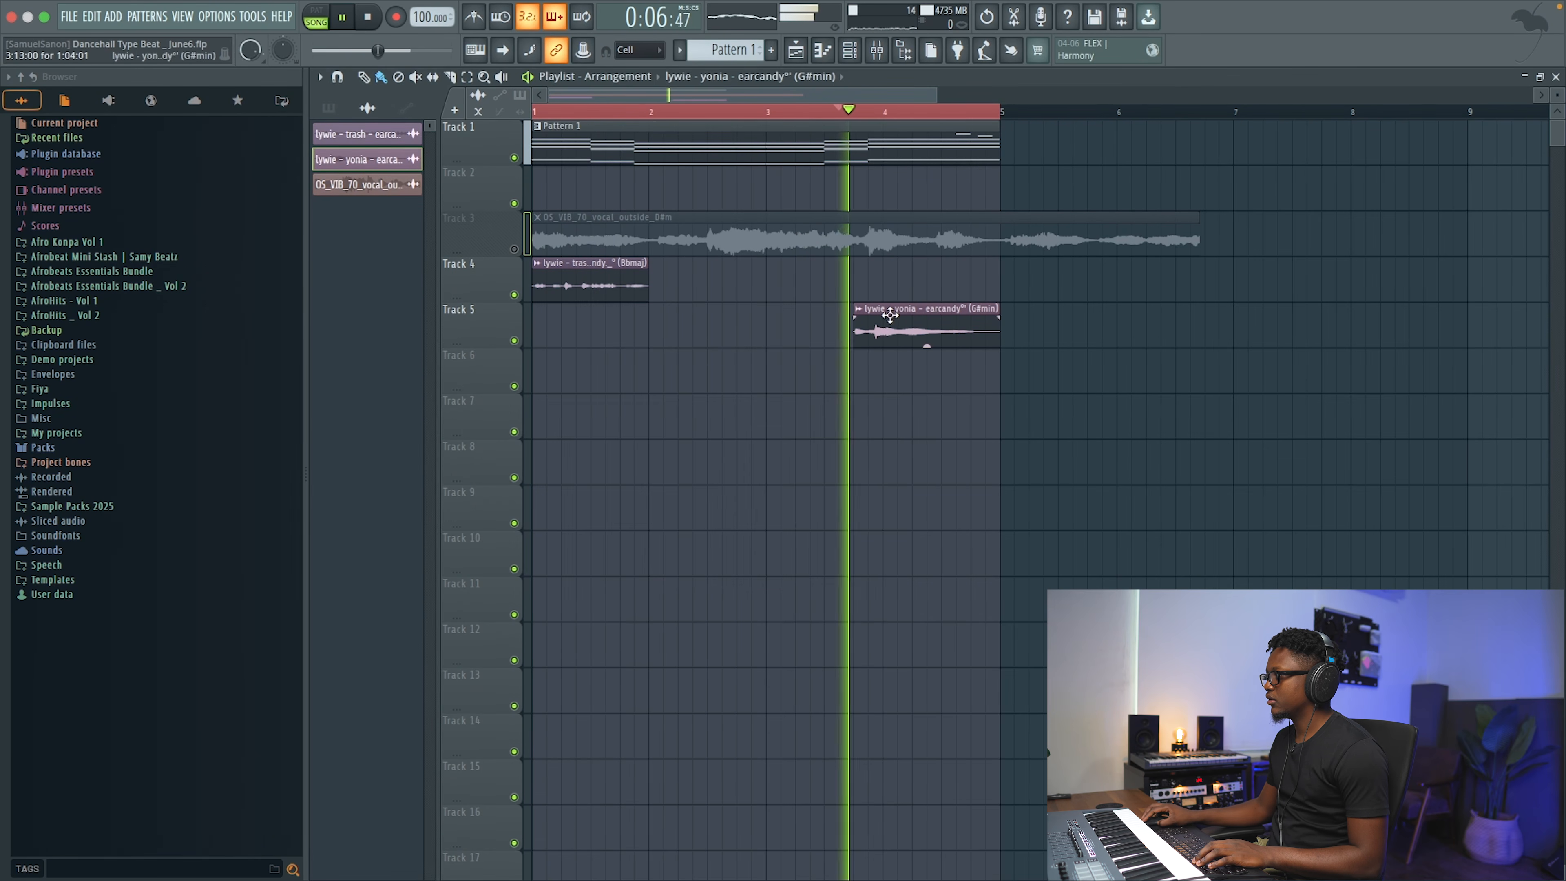
- Lower the channel volume of the yonia vocal clip during playback
{"action": "double_click", "coordinate": [887, 315]}
{"action": "left_click_drag", "start_coordinate": [803, 327], "coordinate": [804, 329]}
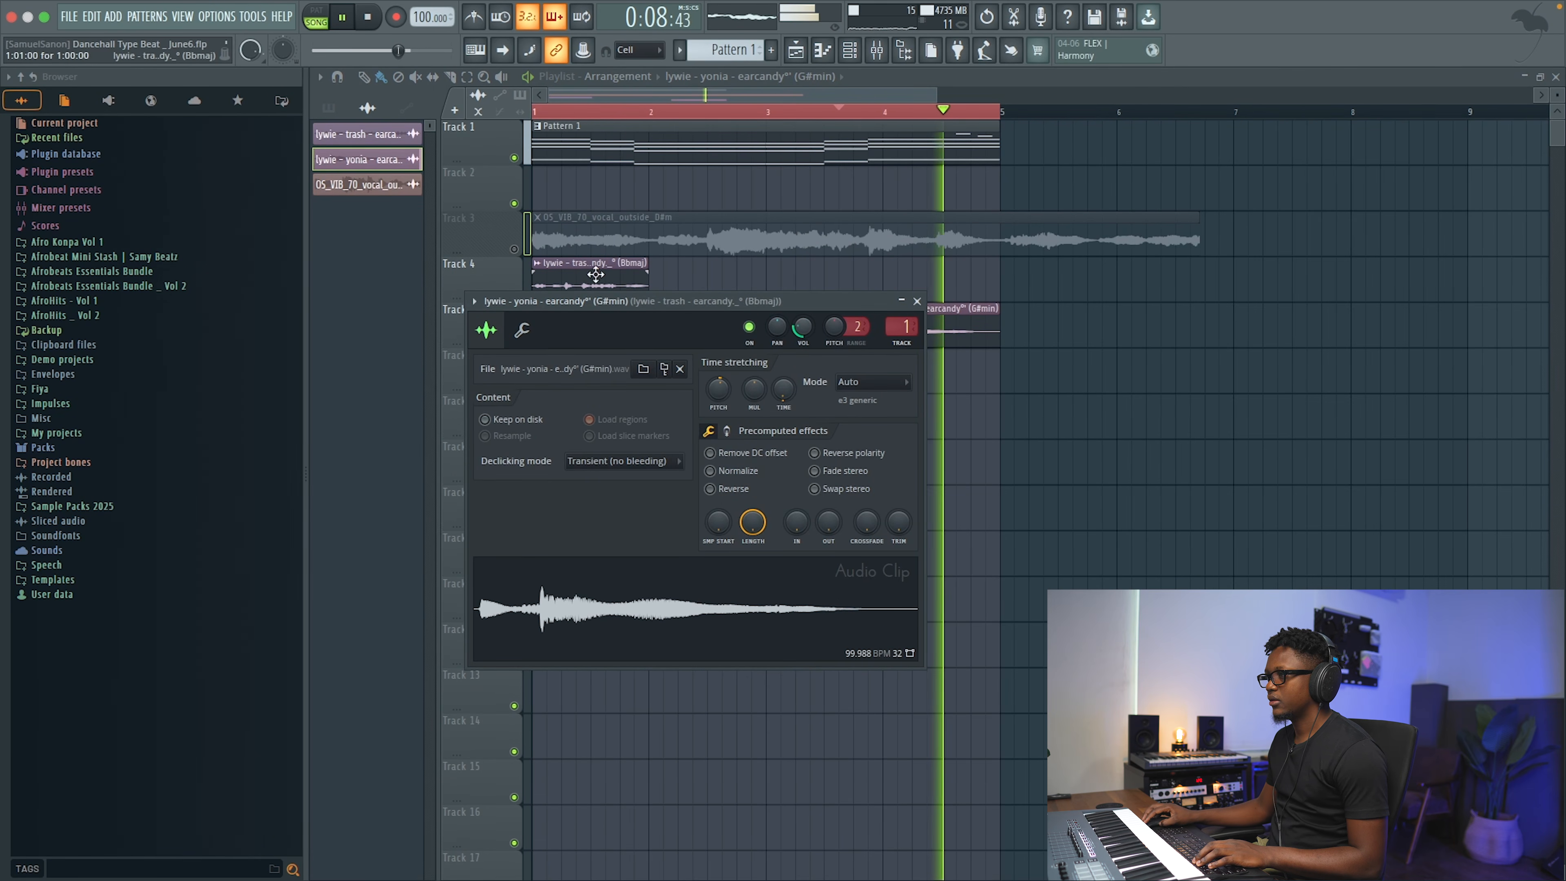
{"action": "left_click", "coordinate": [580, 273]}
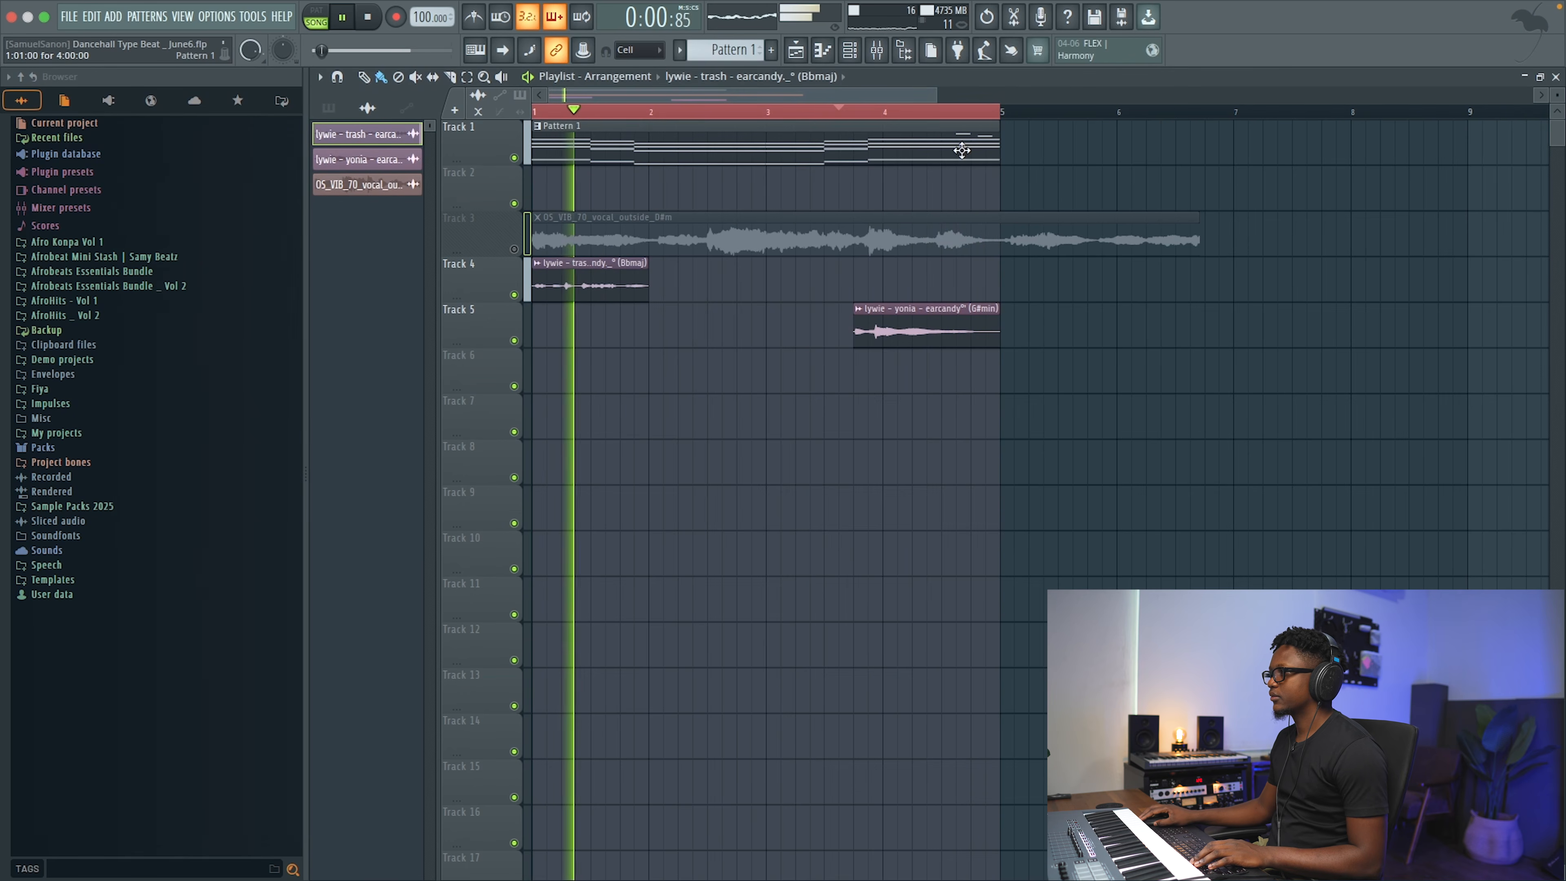
- Examine the audio clip settings of the trash vocal and of the OS_VIB_70_vocal_outside_D#m vocal on Track 3
{"action": "double_click", "coordinate": [619, 286]}
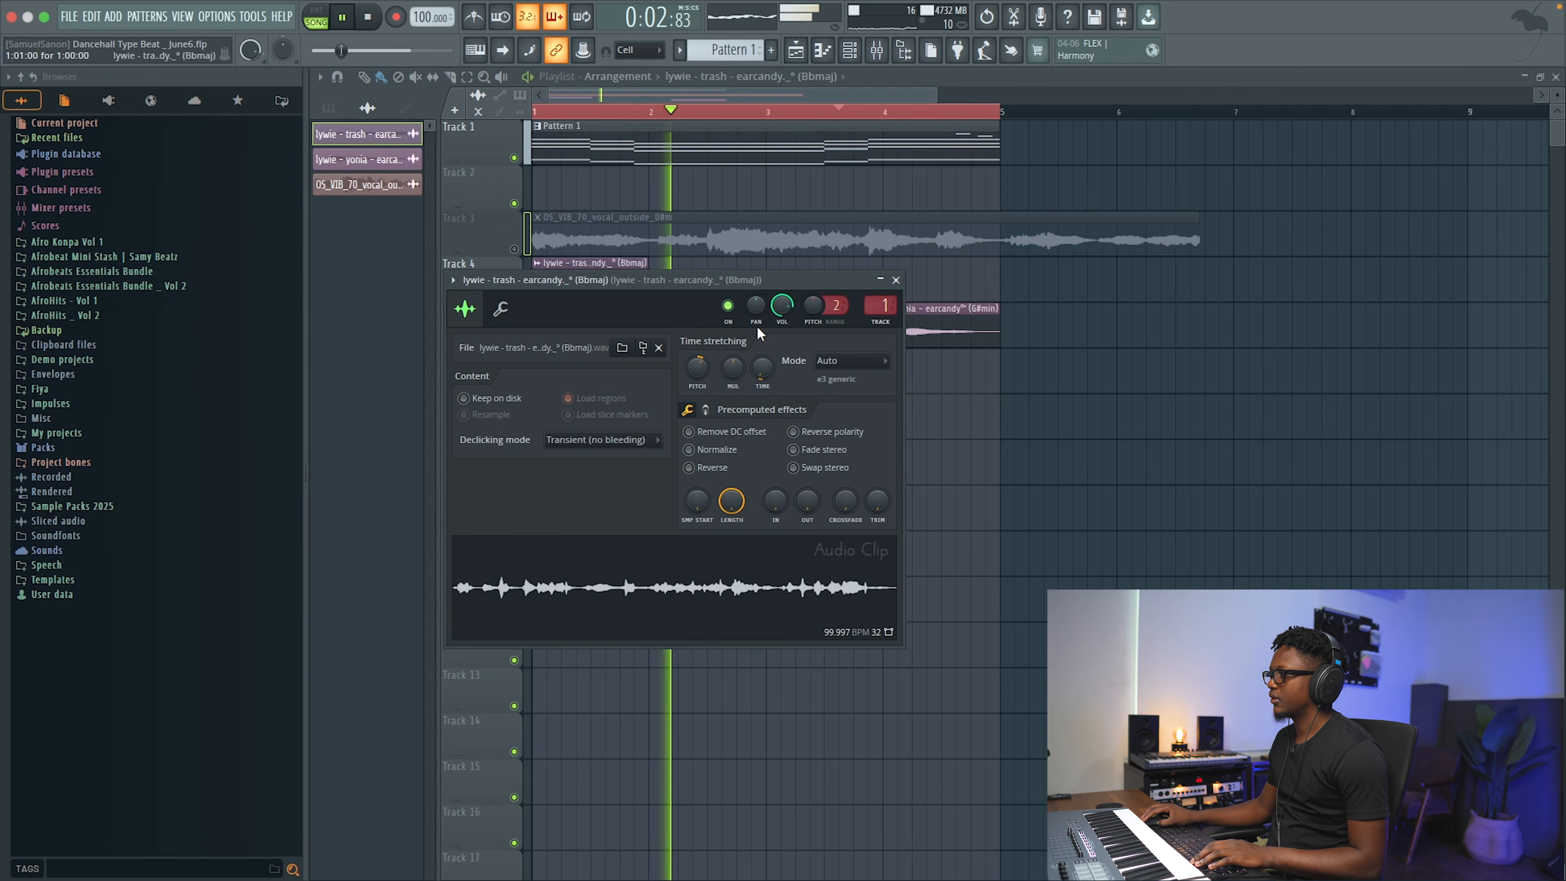
{"action": "key", "text": "space"}
{"action": "double_click", "coordinate": [660, 237]}
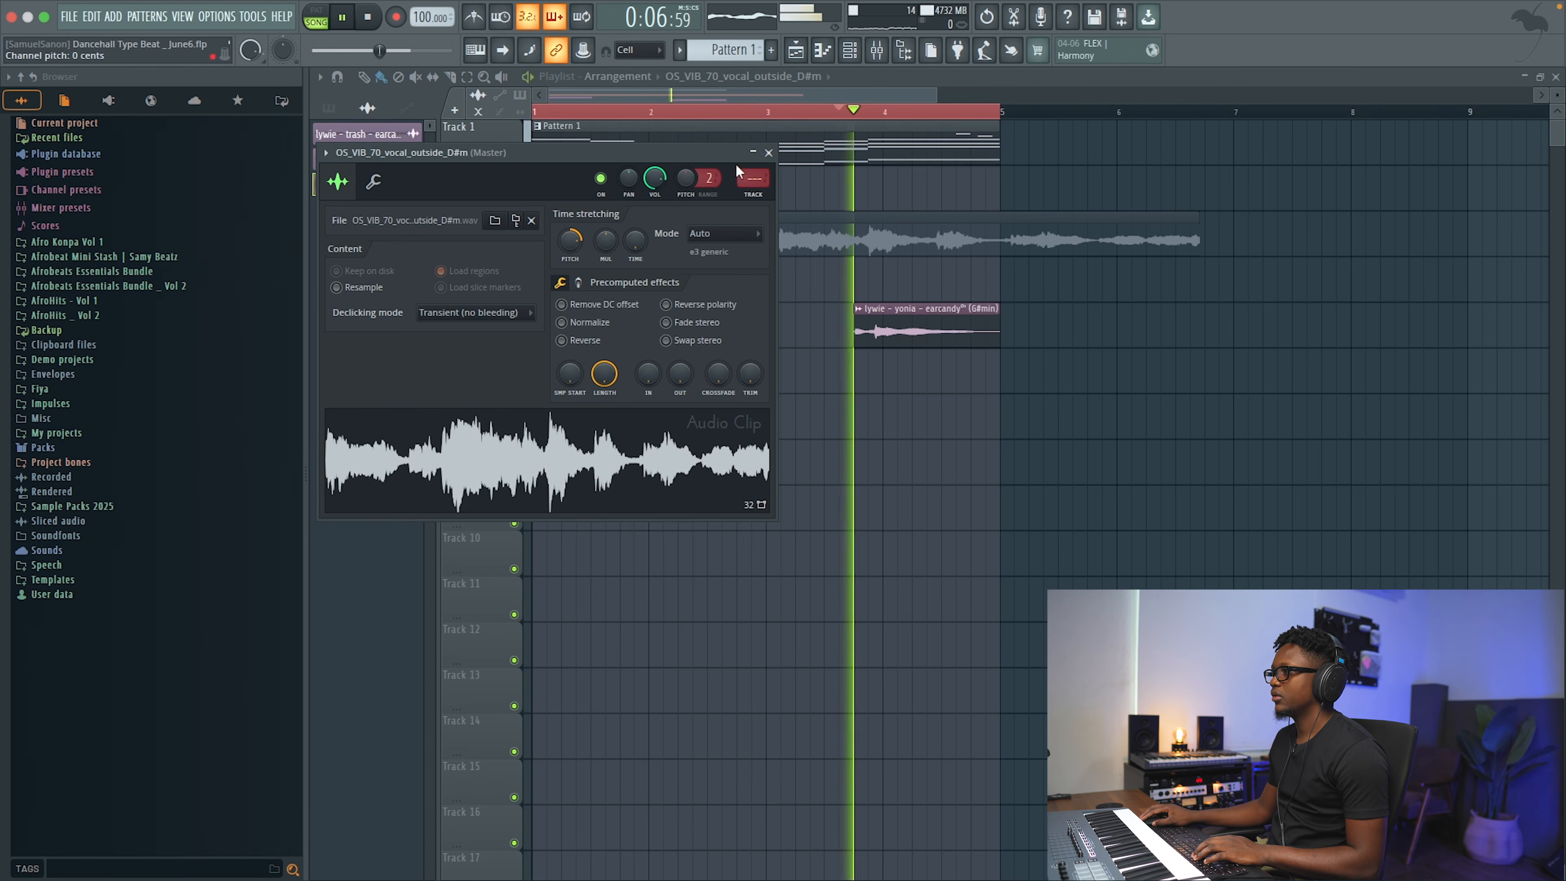
{"action": "left_click", "coordinate": [768, 152]}
- Unmute Track 3 and lower the channel volume of its OS_VIB_70_vocal_outside_D#m clip
{"action": "key", "text": "space"}
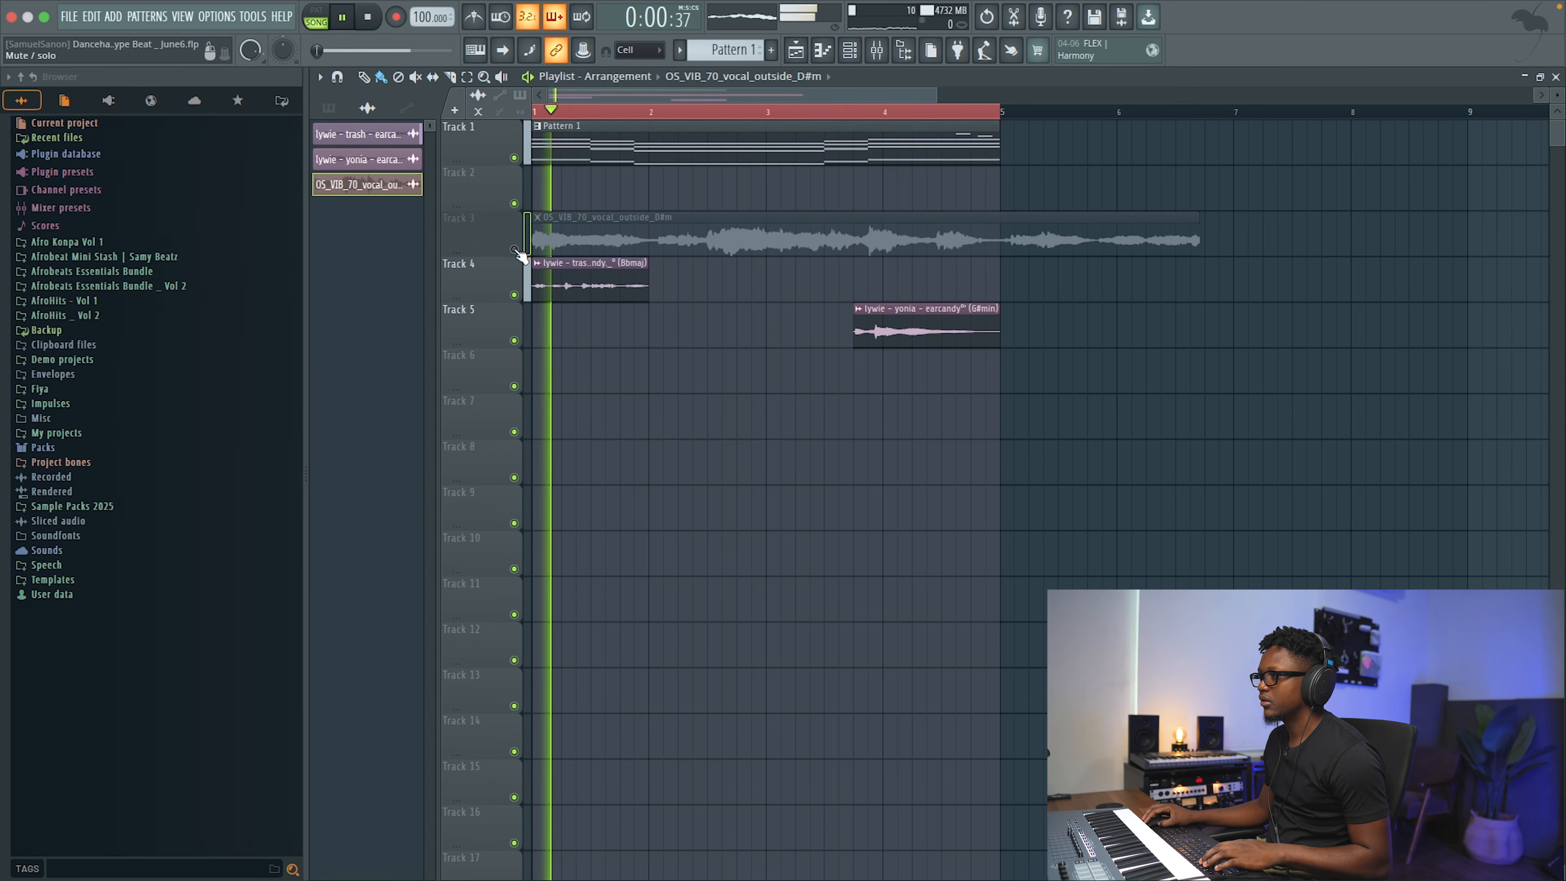
{"action": "double_click", "coordinate": [610, 229]}
{"action": "key", "text": "space"}
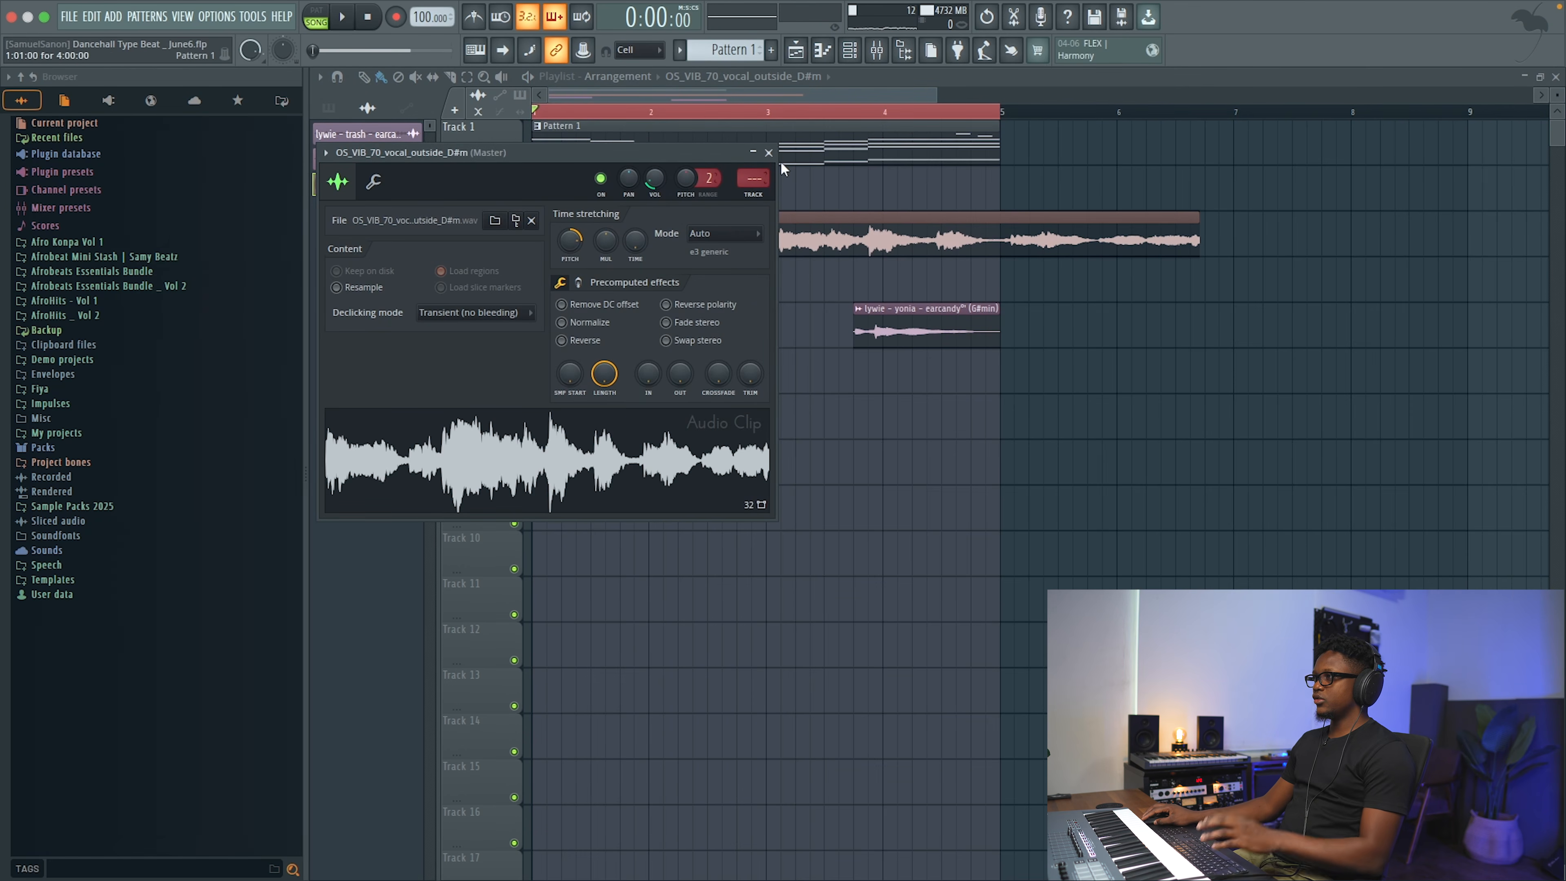
- Slice the OS_VIB_70 vocal clip at bar 2, and solo Track 3 to listen through it
{"action": "left_click", "coordinate": [768, 153]}
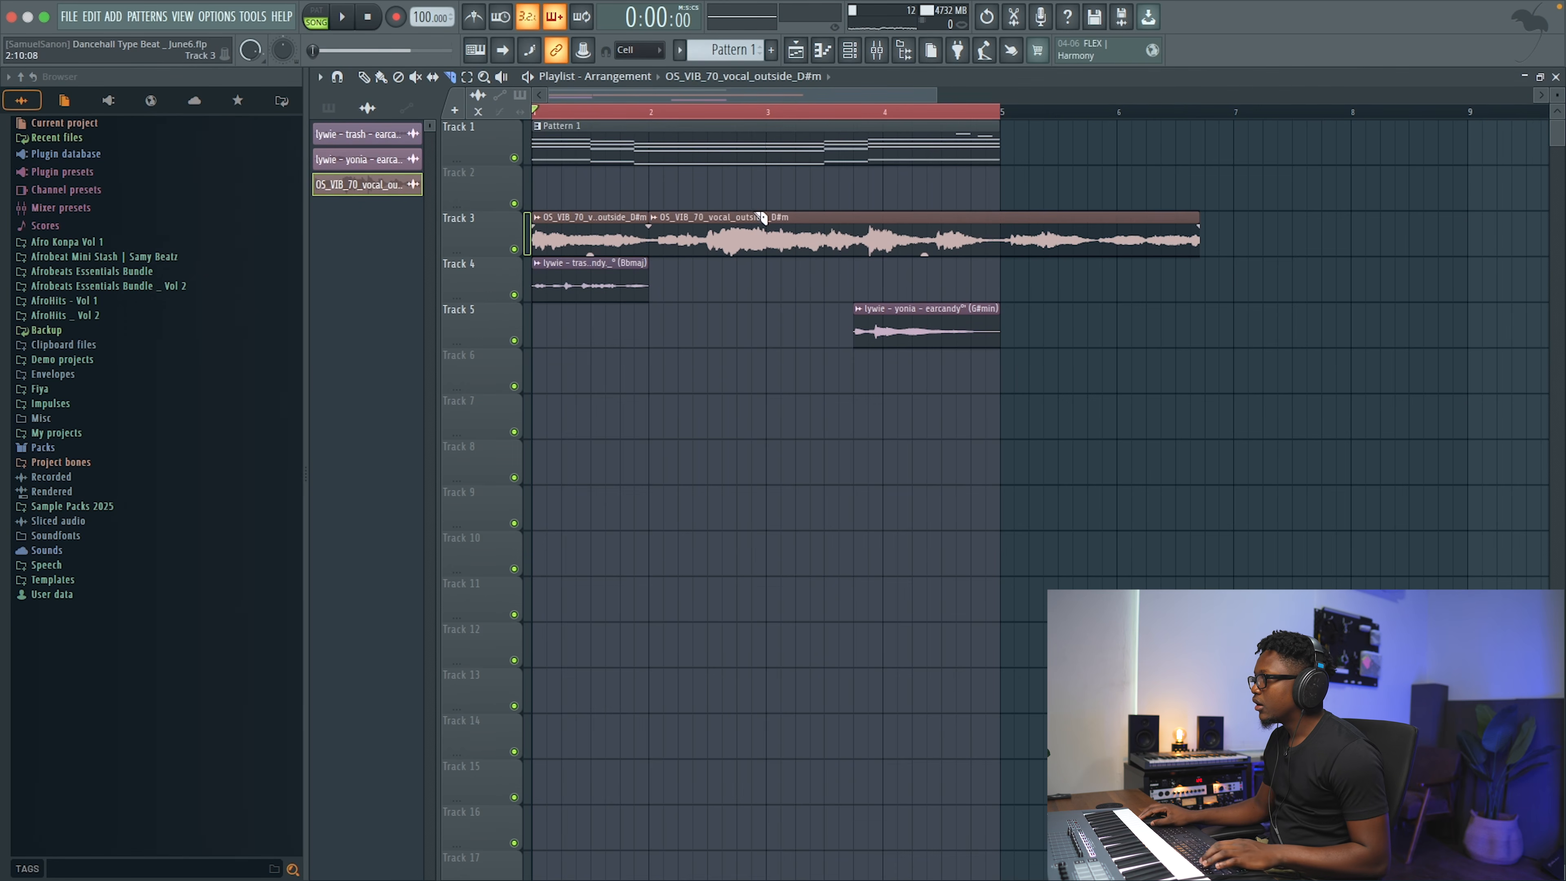
{"action": "key", "text": "space"}
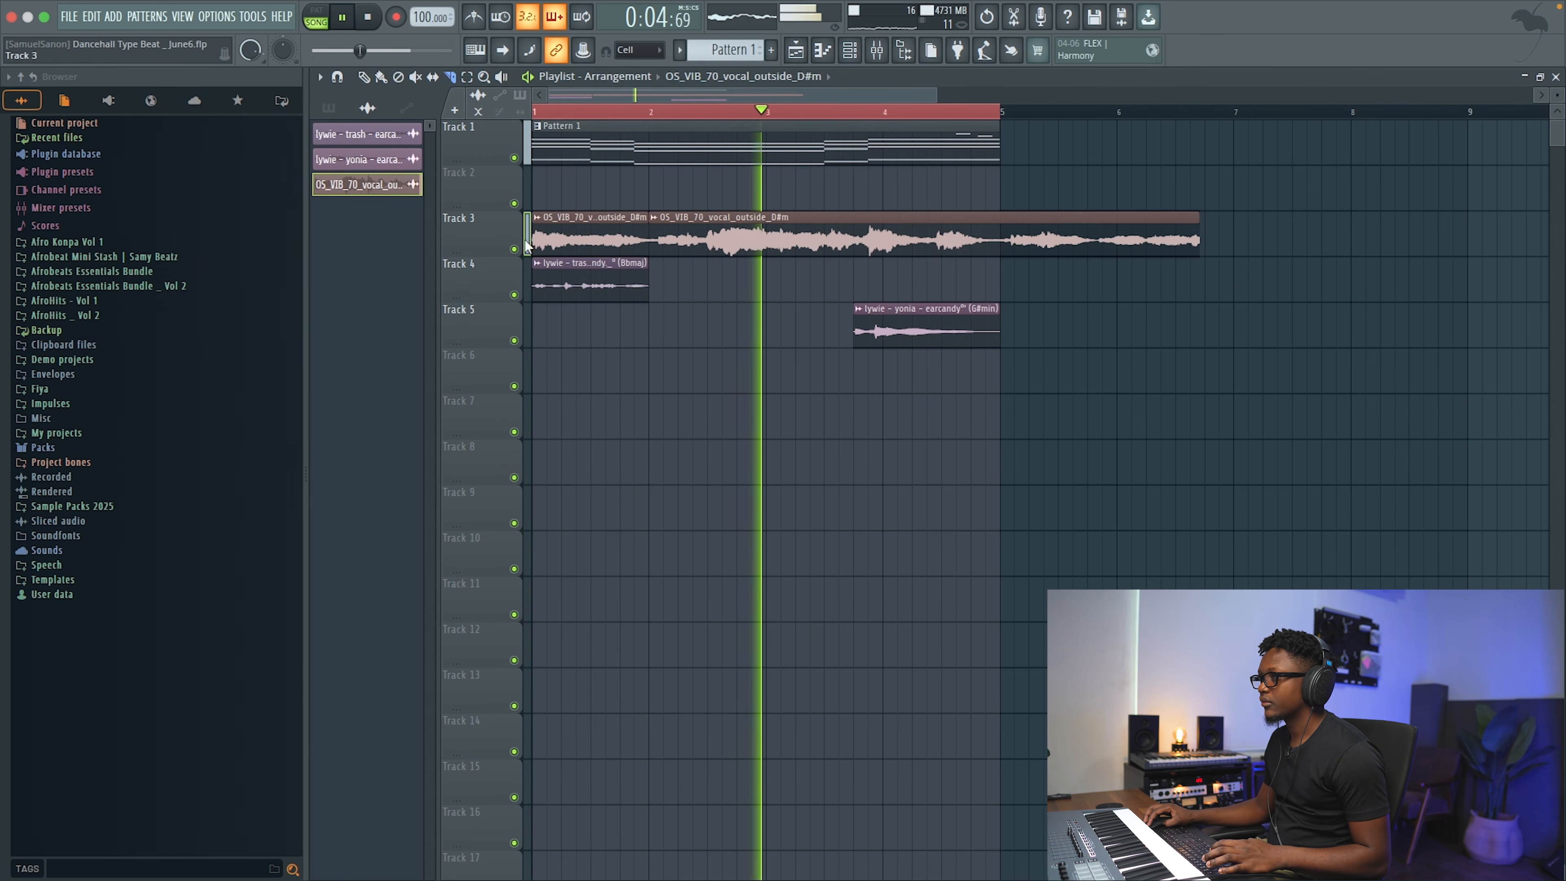
{"action": "left_click", "coordinate": [515, 249], "text": "ctrl"}
{"action": "key", "text": "space"}
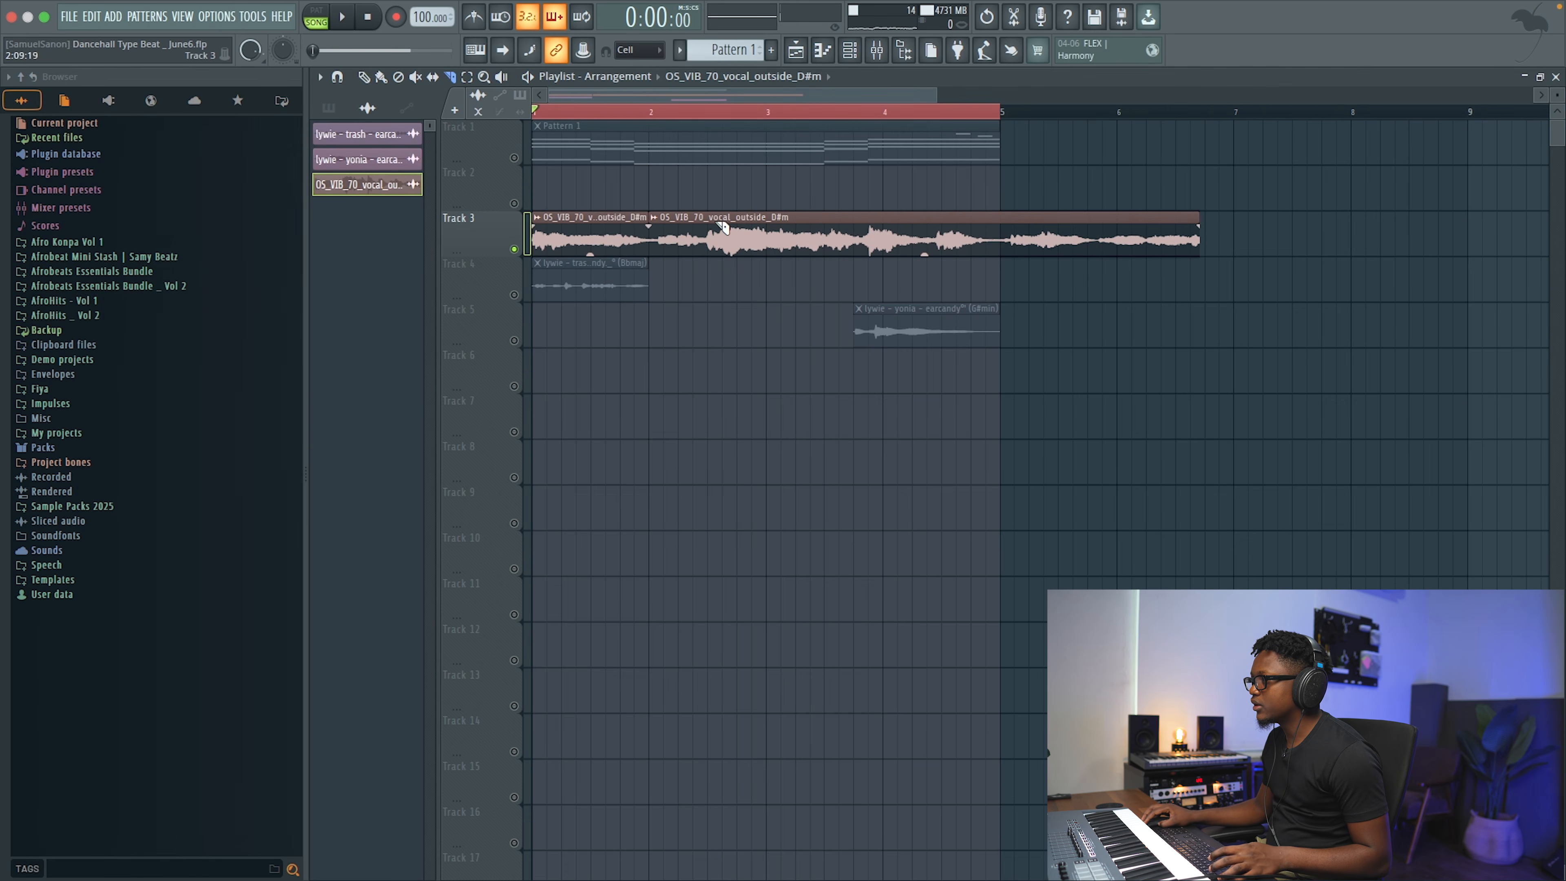
{"action": "key", "text": "space"}
{"action": "key", "text": "space"}
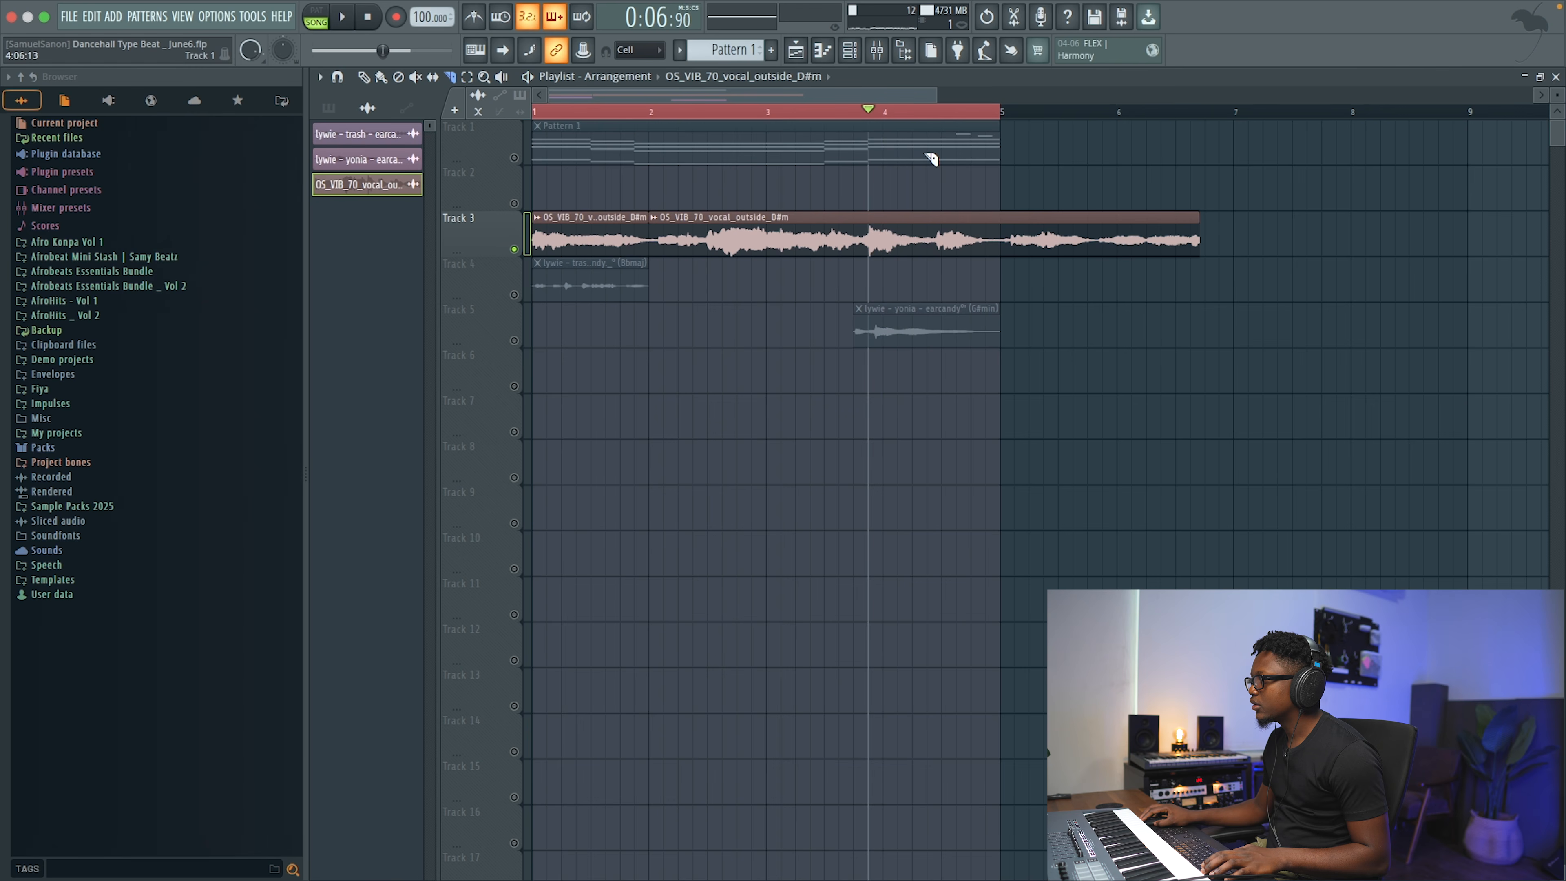
- Slice the OS_VIB_70 vocal clip on Track 3 shortly after bar 4, delete the middle section and move the last part back to bar 2
{"action": "key", "text": "space"}
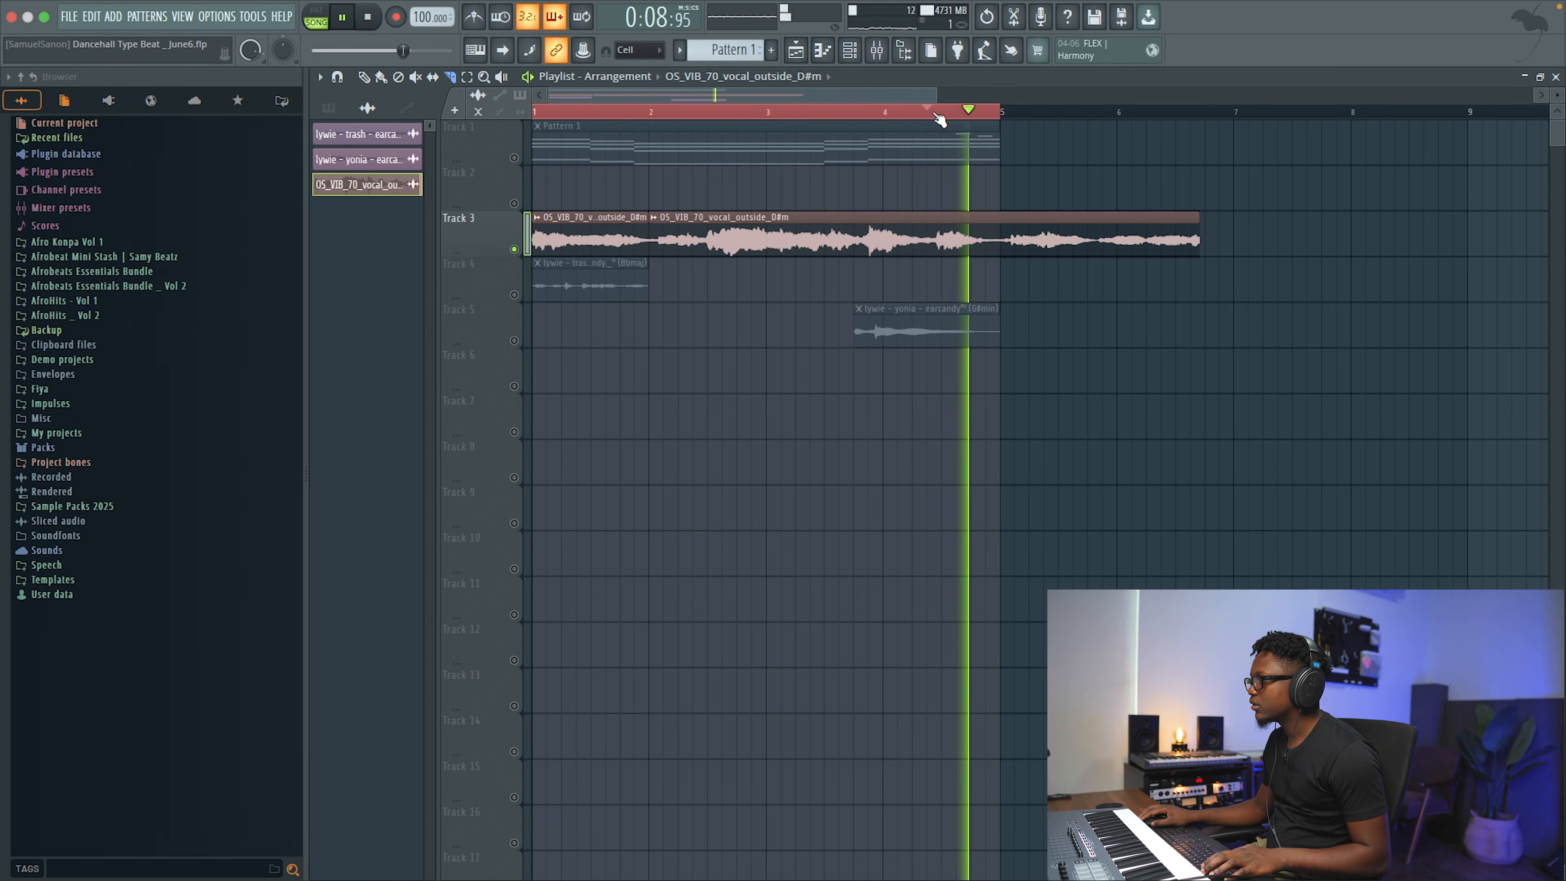
{"action": "key", "text": "space"}
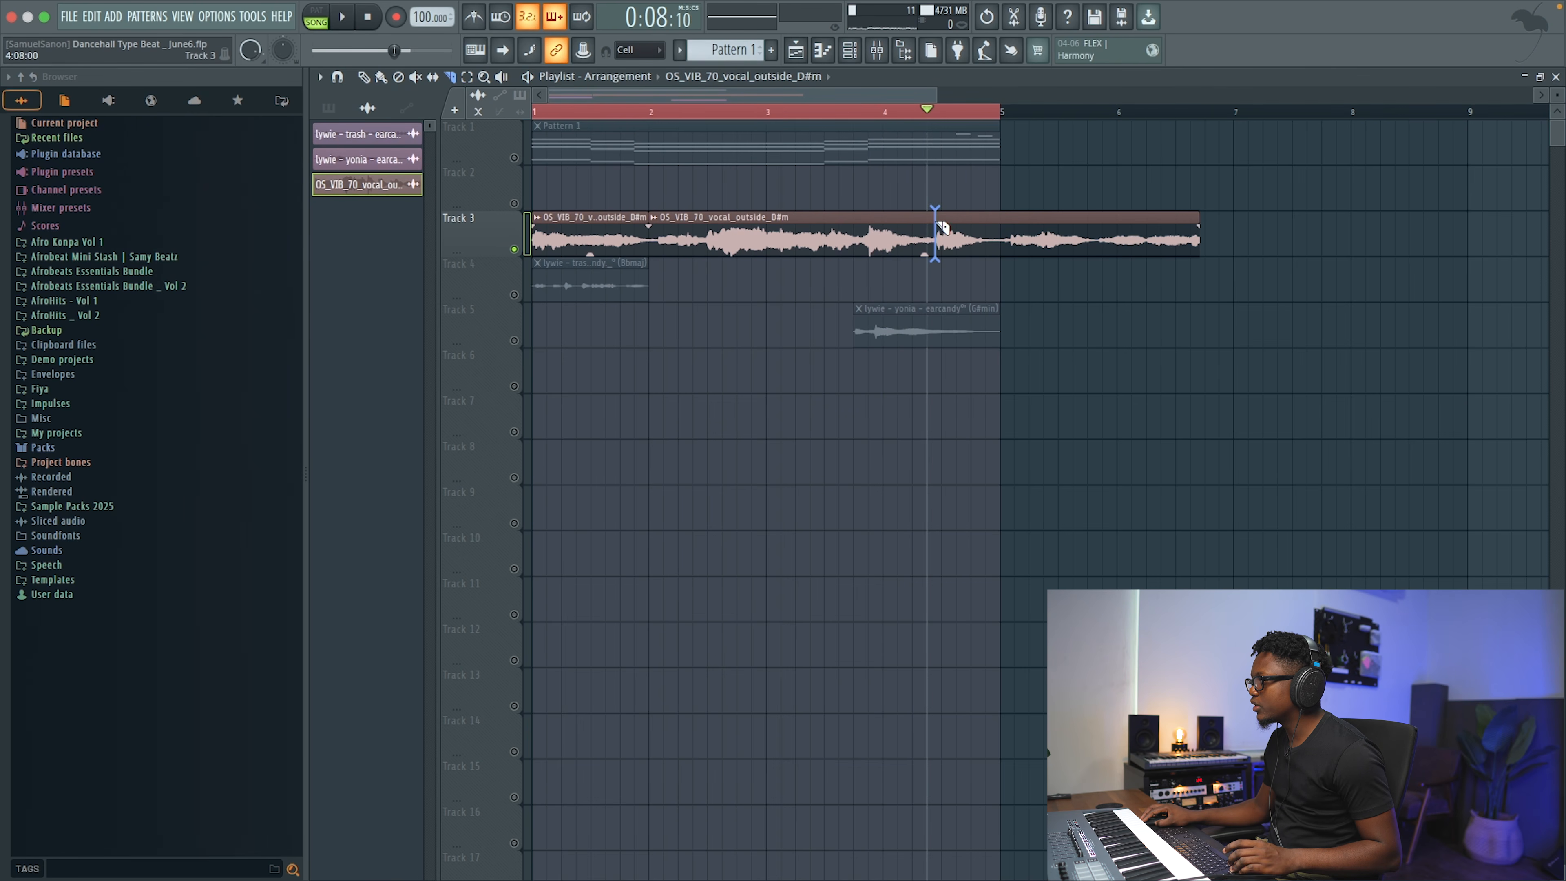
{"action": "right_click", "coordinate": [795, 242]}
{"action": "left_click_drag", "start_coordinate": [999, 228], "coordinate": [719, 229]}
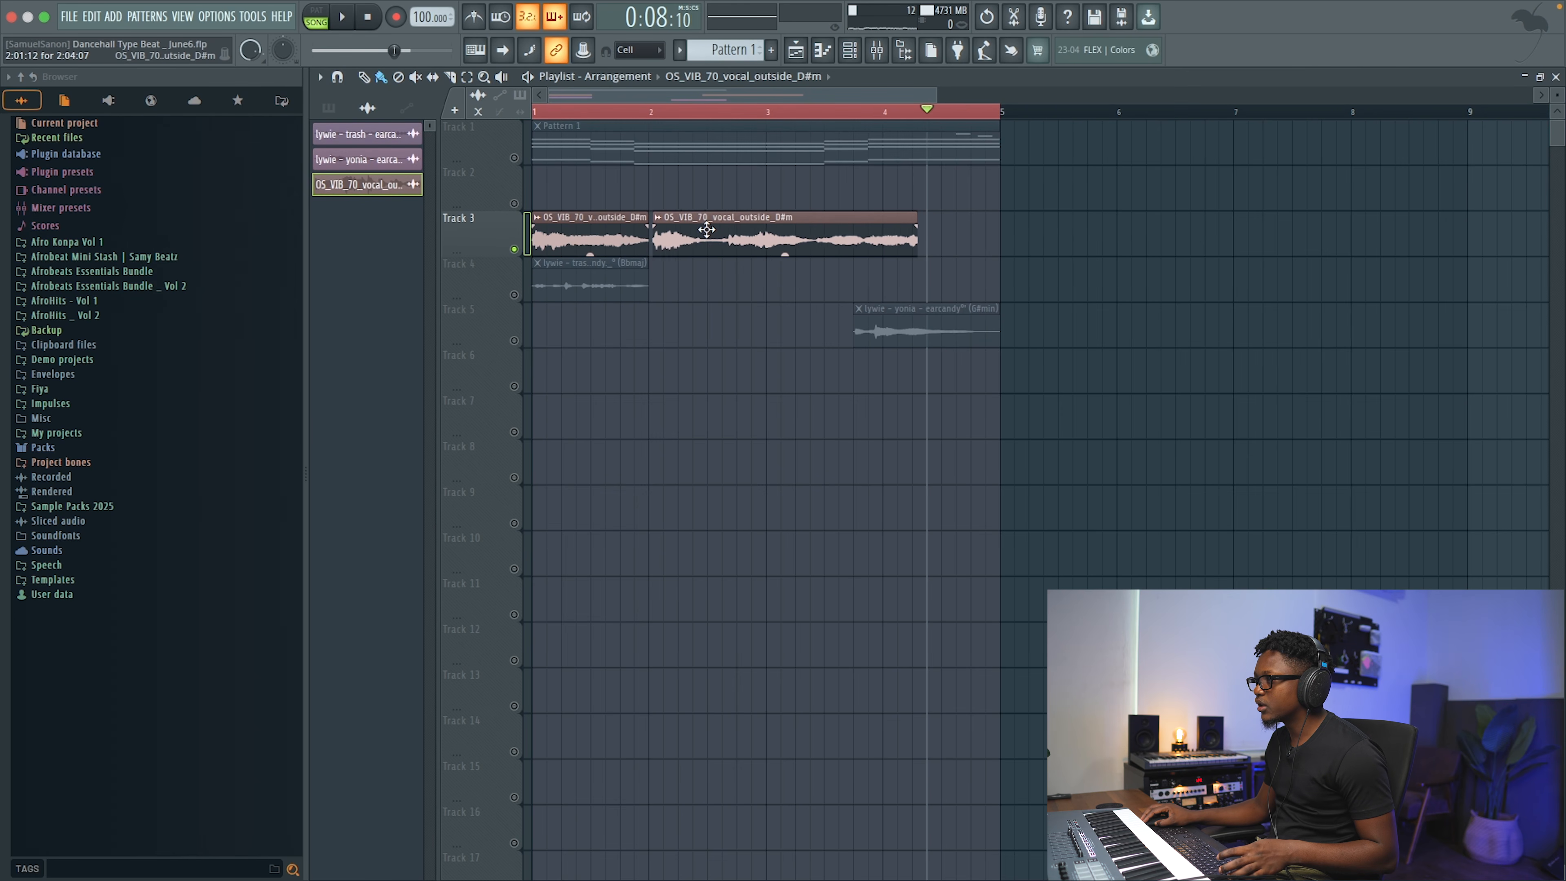
- Play the rearranged OS_VIB_70 vocal on its own, take Track 3 out of solo and play all tracks together
{"action": "key", "text": "space"}
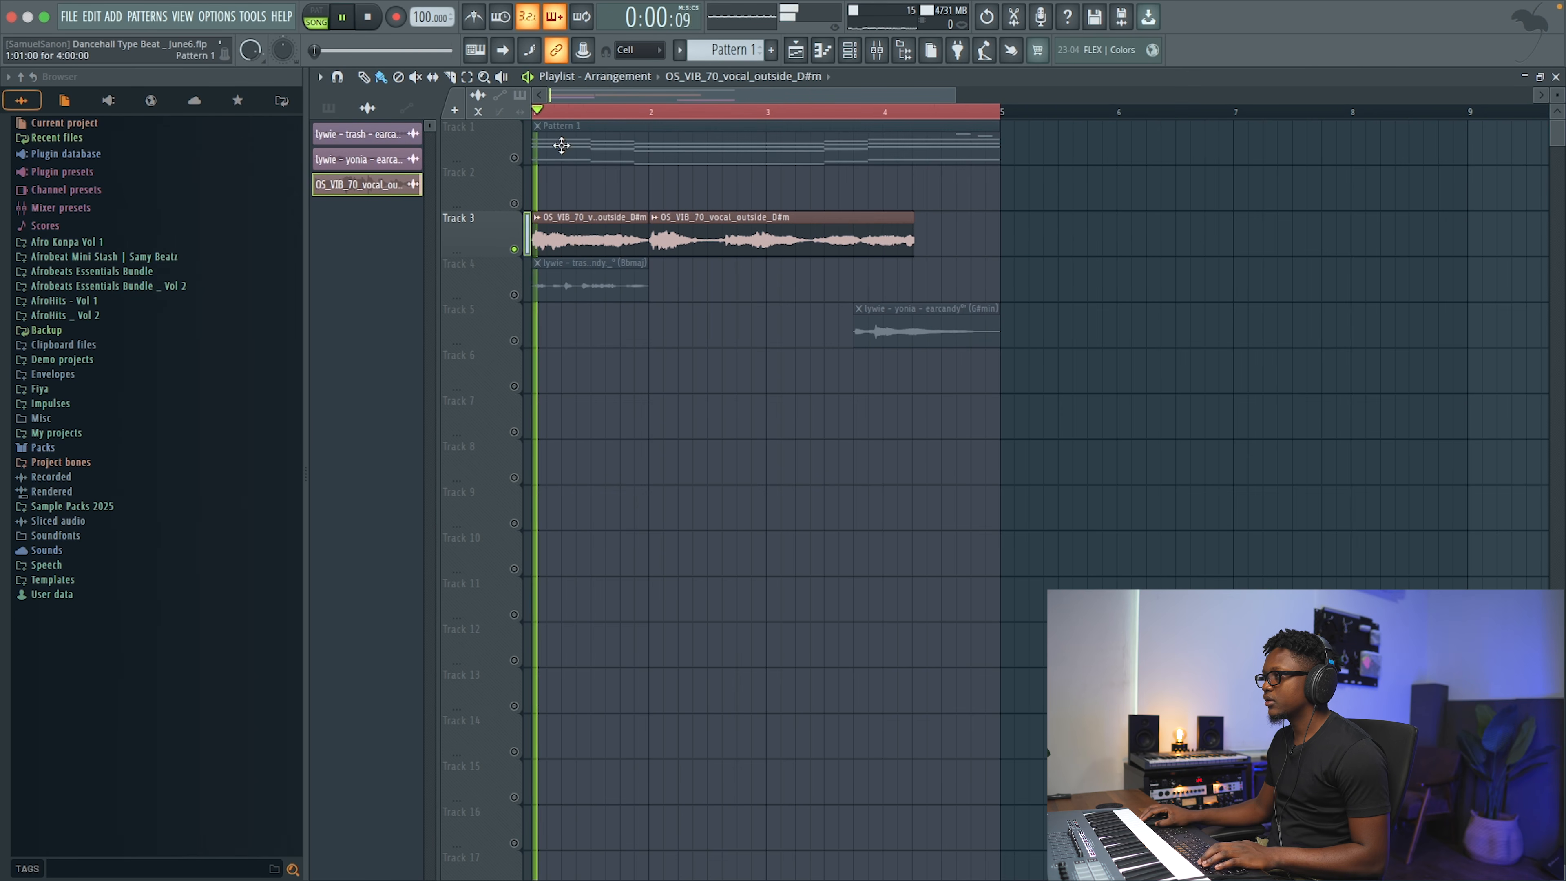
{"action": "left_click", "coordinate": [753, 207]}
{"action": "right_click", "coordinate": [754, 206]}
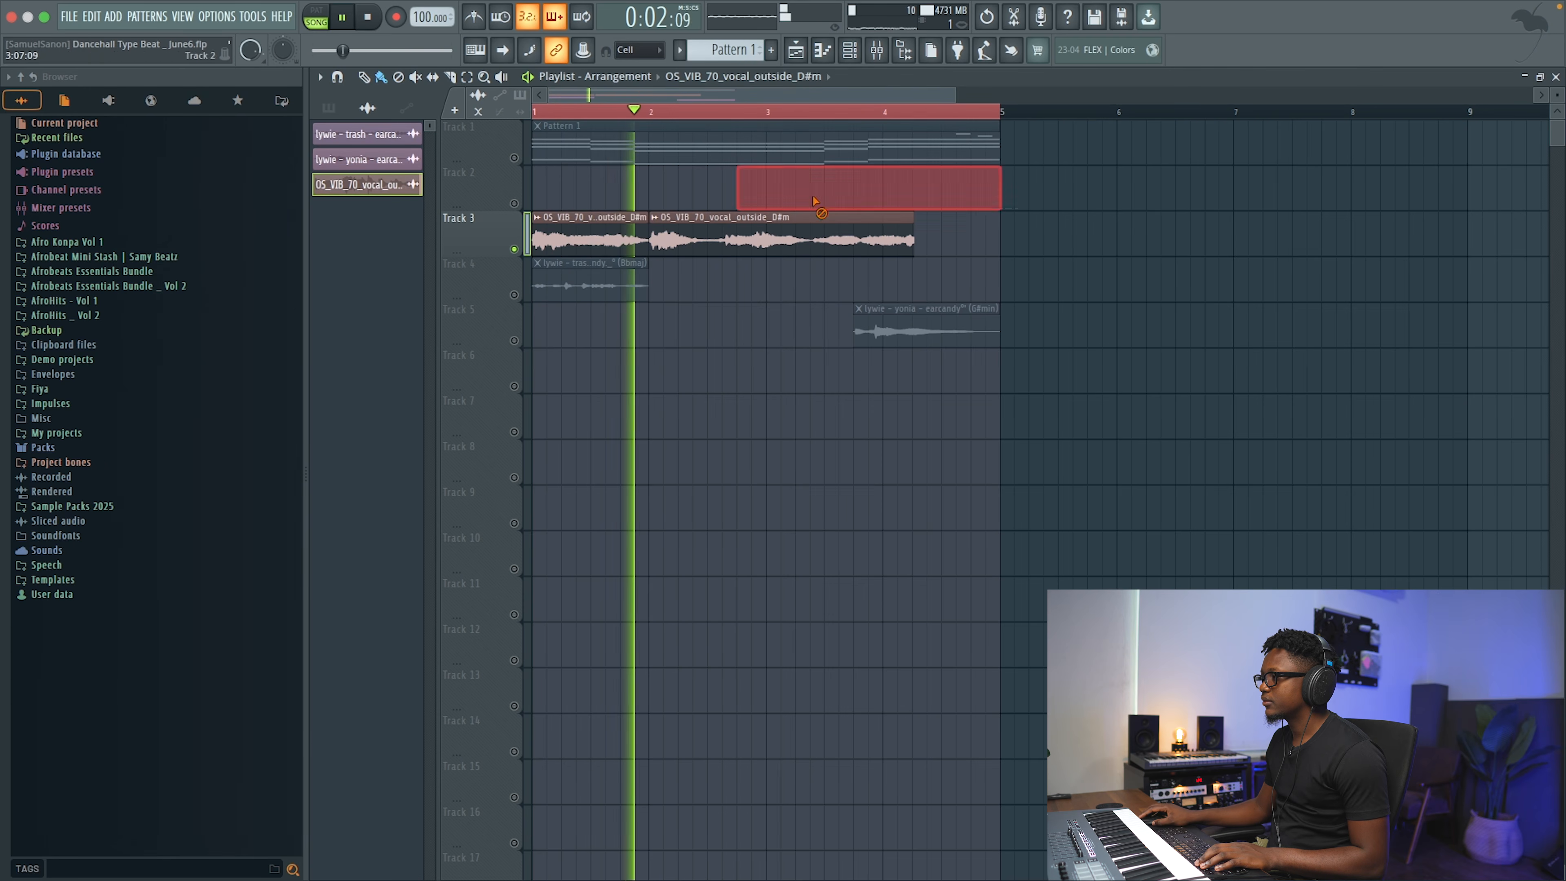
{"action": "double_click", "coordinate": [816, 235]}
{"action": "left_click", "coordinate": [772, 154]}
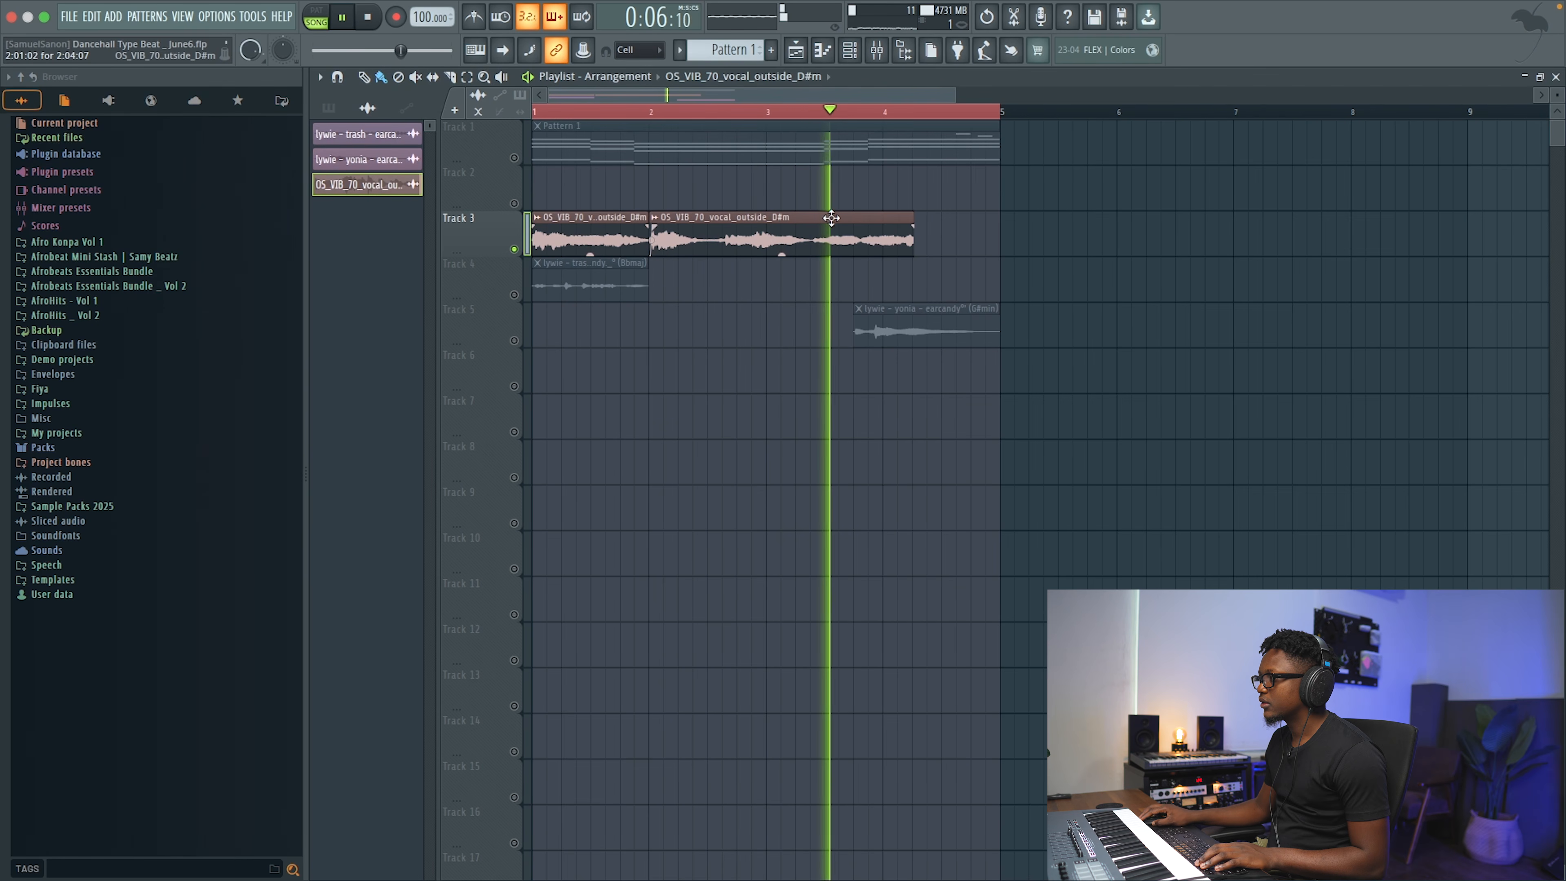
{"action": "key", "text": "space"}
{"action": "right_click", "coordinate": [516, 298]}
{"action": "right_click", "coordinate": [516, 298]}
{"action": "key", "text": "space"}
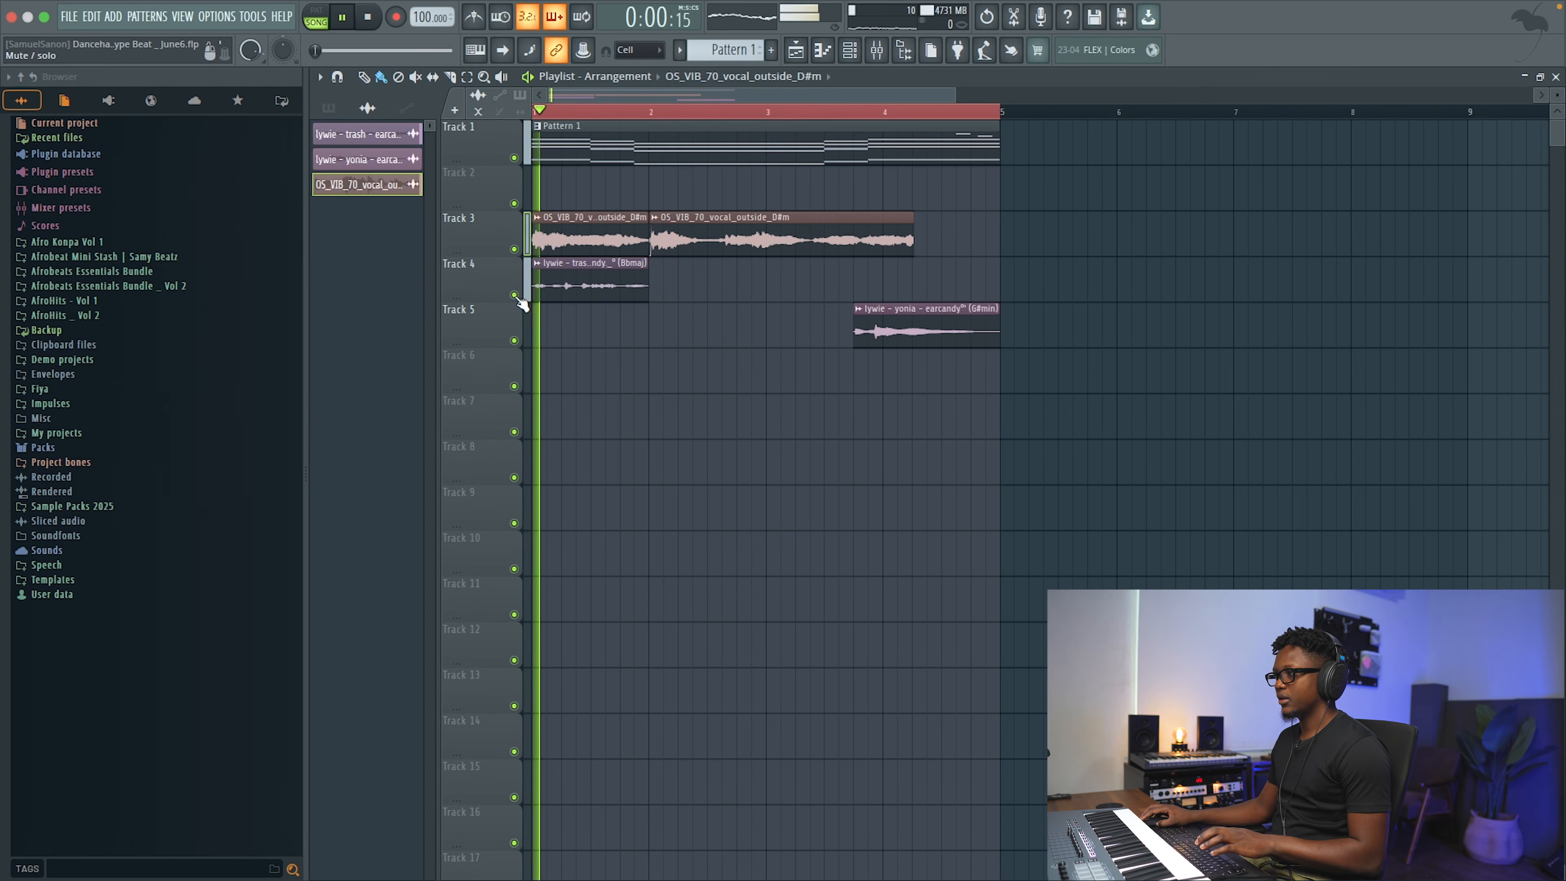
- Set the channel volume of the OS_VIB_70 vocal clip to about 19% during playback
{"action": "double_click", "coordinate": [788, 251]}
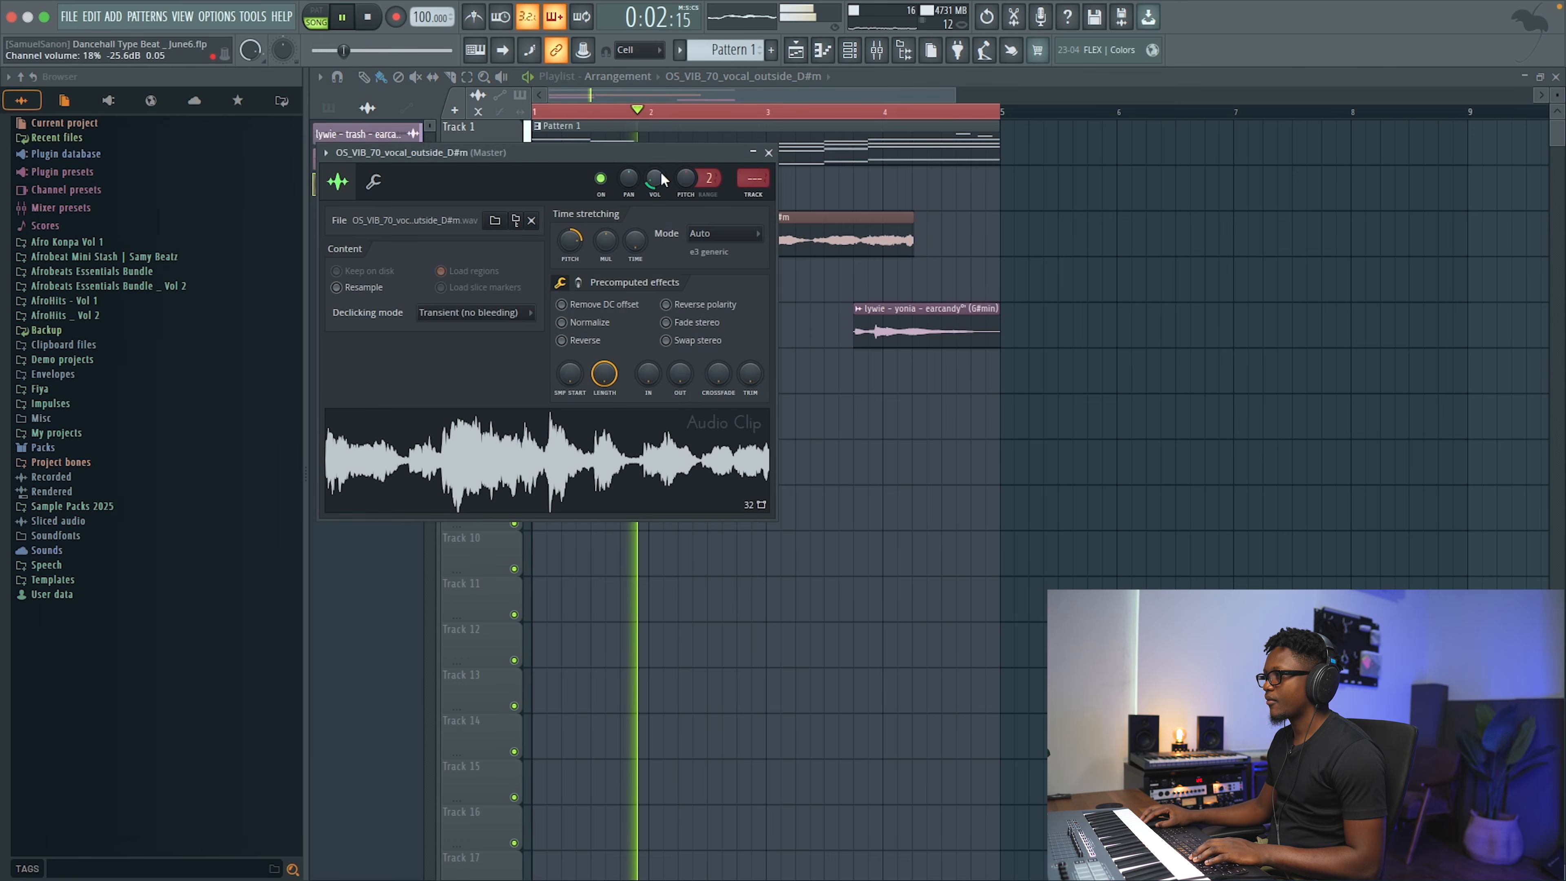
{"action": "left_click", "coordinate": [769, 153]}
{"action": "double_click", "coordinate": [782, 251]}
{"action": "left_click", "coordinate": [769, 153]}
{"action": "double_click", "coordinate": [850, 250]}
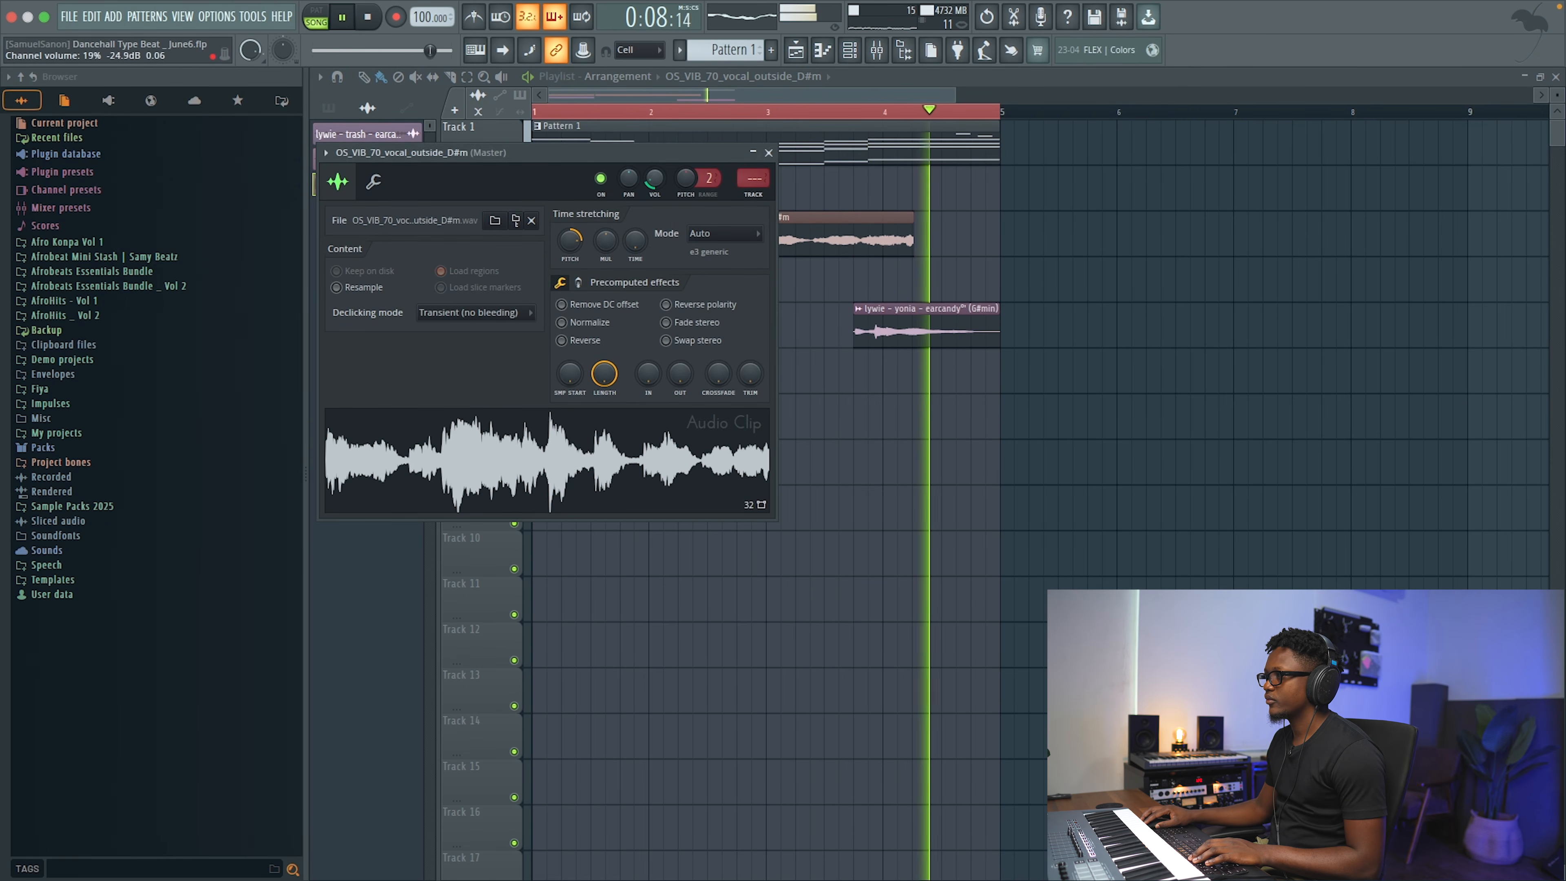
{"action": "double_click", "coordinate": [887, 327]}
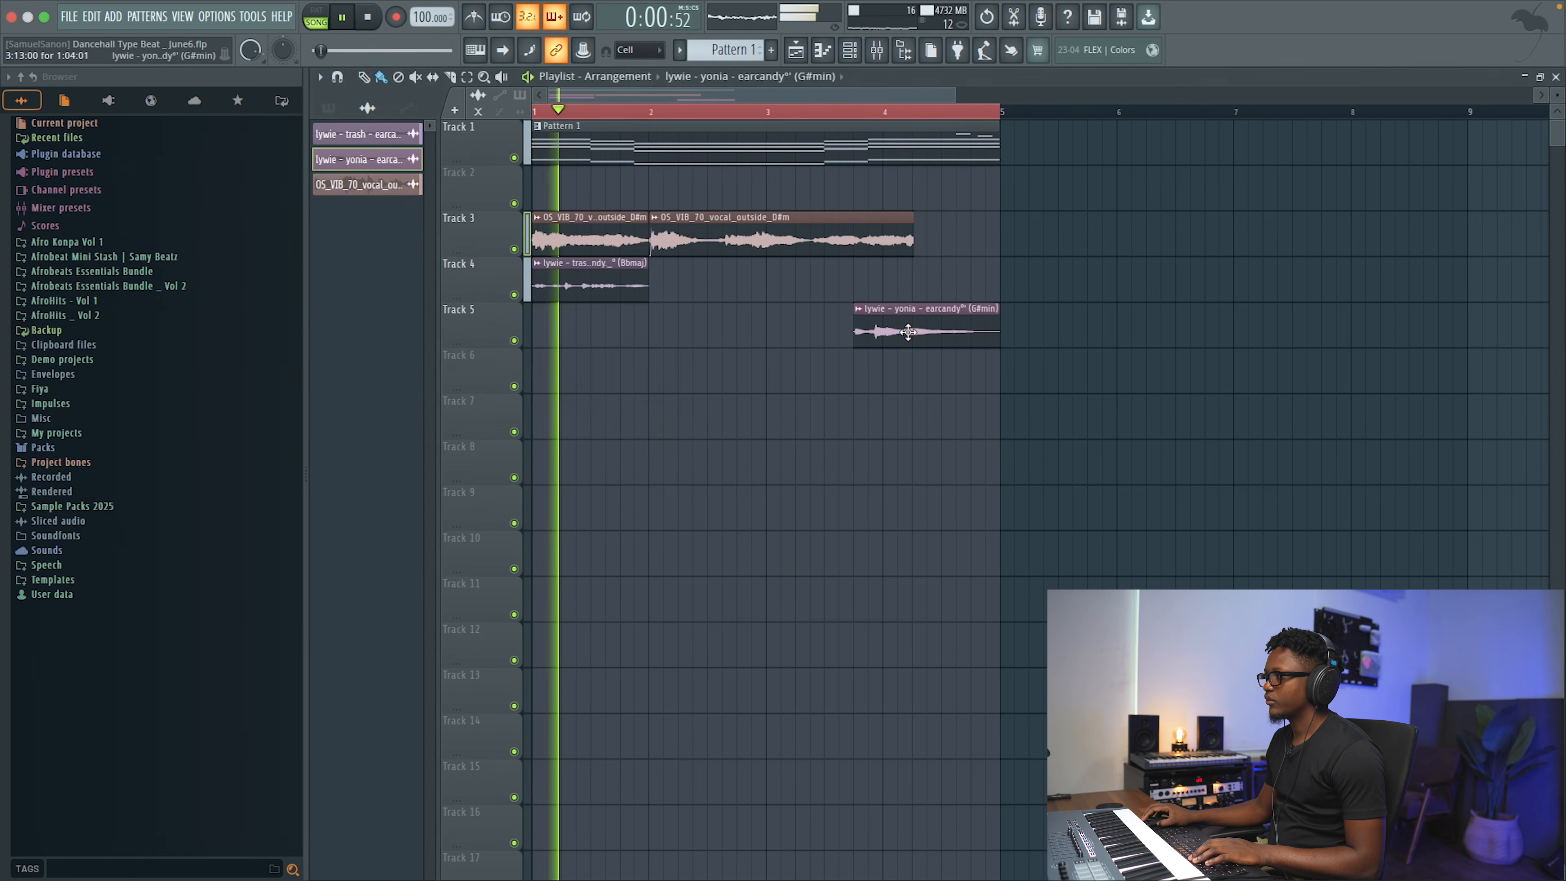
- Route the OS_VIB_70 vocal channel to mixer track 1 and play the arrangement
{"action": "key", "text": "space"}
{"action": "double_click", "coordinate": [751, 229]}
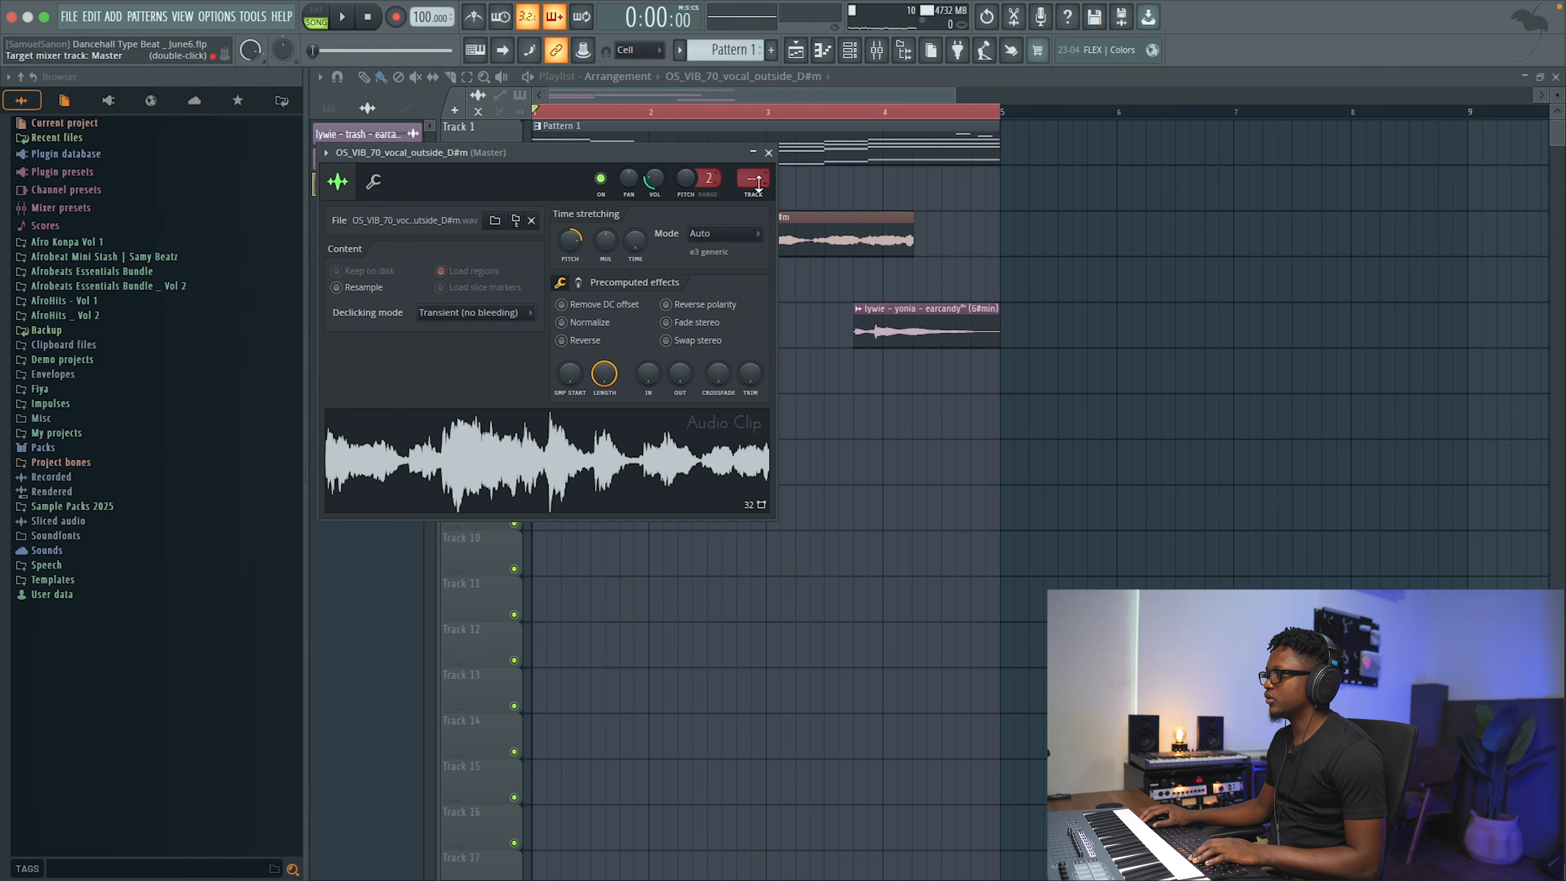
{"action": "key", "text": "space"}
{"action": "left_click", "coordinate": [769, 153]}
{"action": "double_click", "coordinate": [898, 250]}
- Check the ValhallaVintageVerb settings on mixer track 1 and the OS_VIB_70 vocal's channel settings
{"action": "key", "text": "F9"}
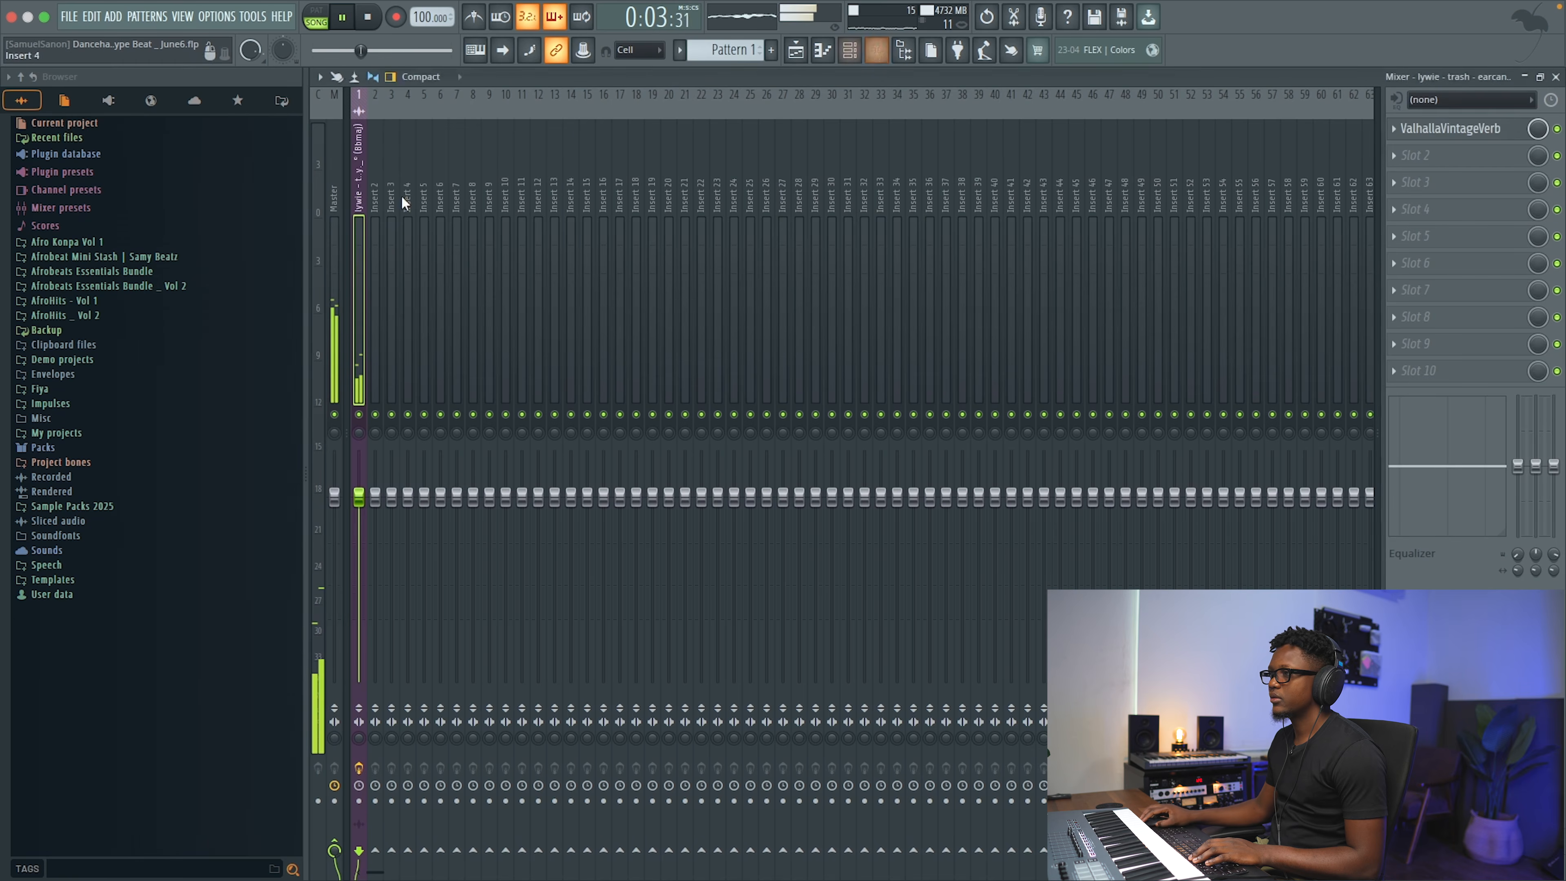
{"action": "left_click", "coordinate": [1450, 128]}
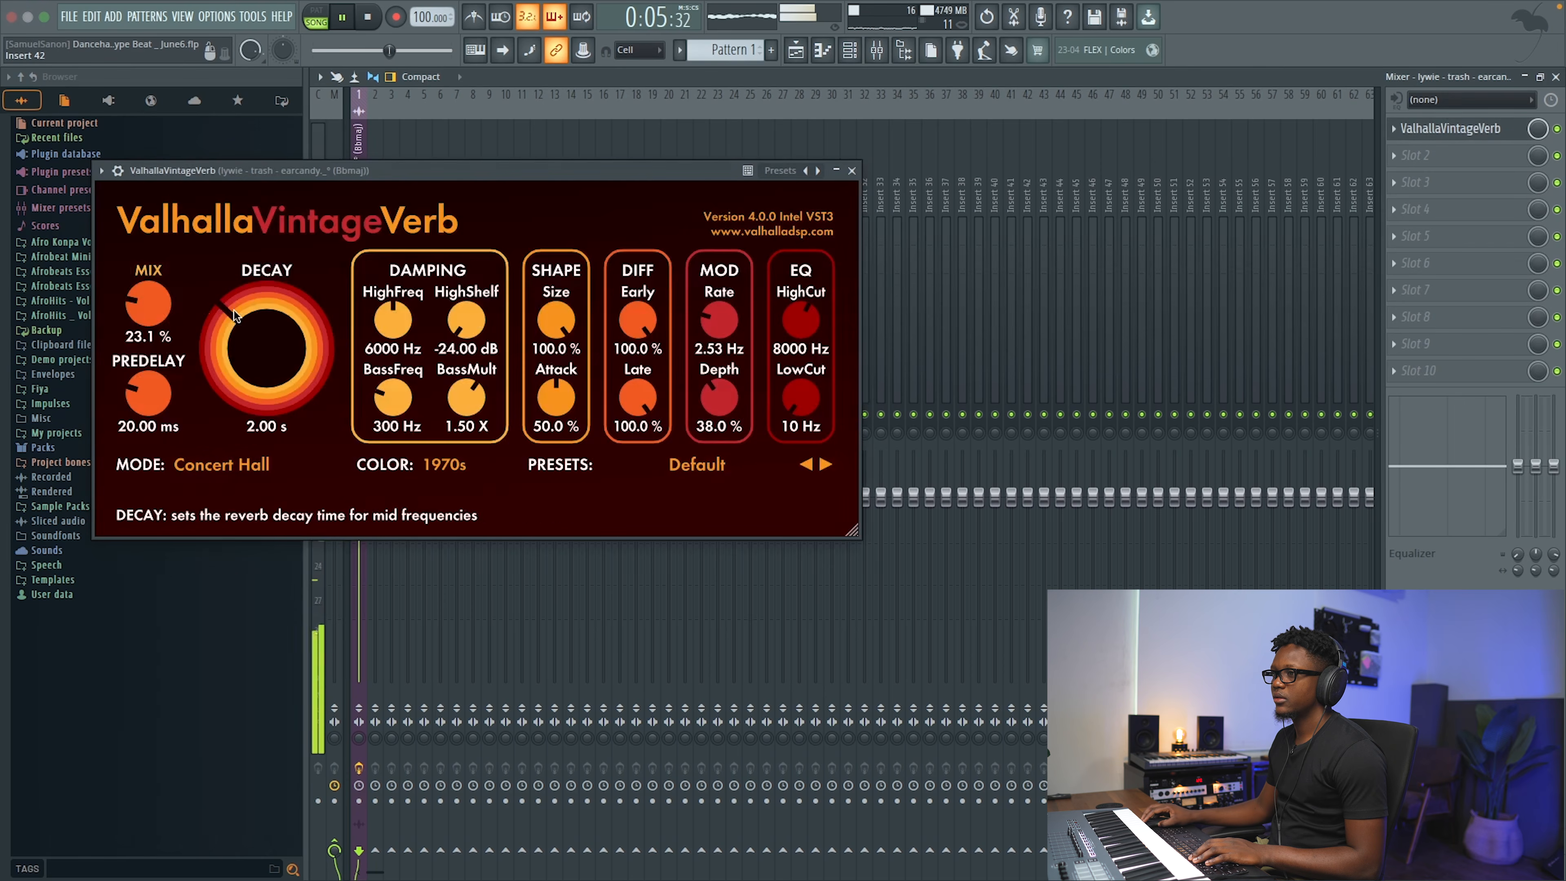
{"action": "left_click", "coordinate": [852, 170]}
{"action": "left_click", "coordinate": [1556, 76]}
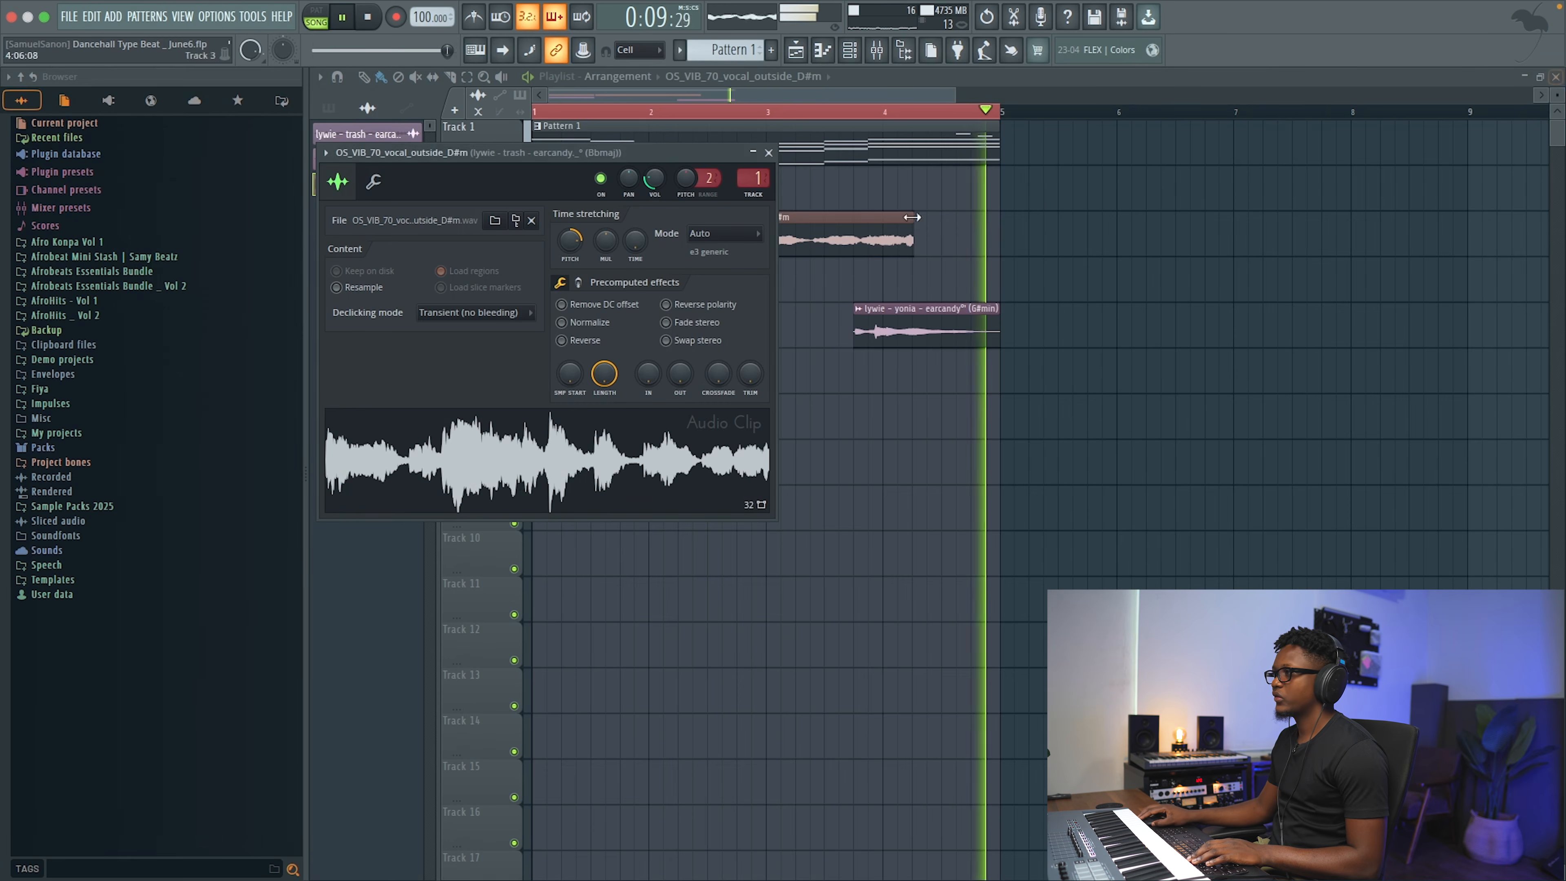
{"action": "left_click", "coordinate": [748, 174]}
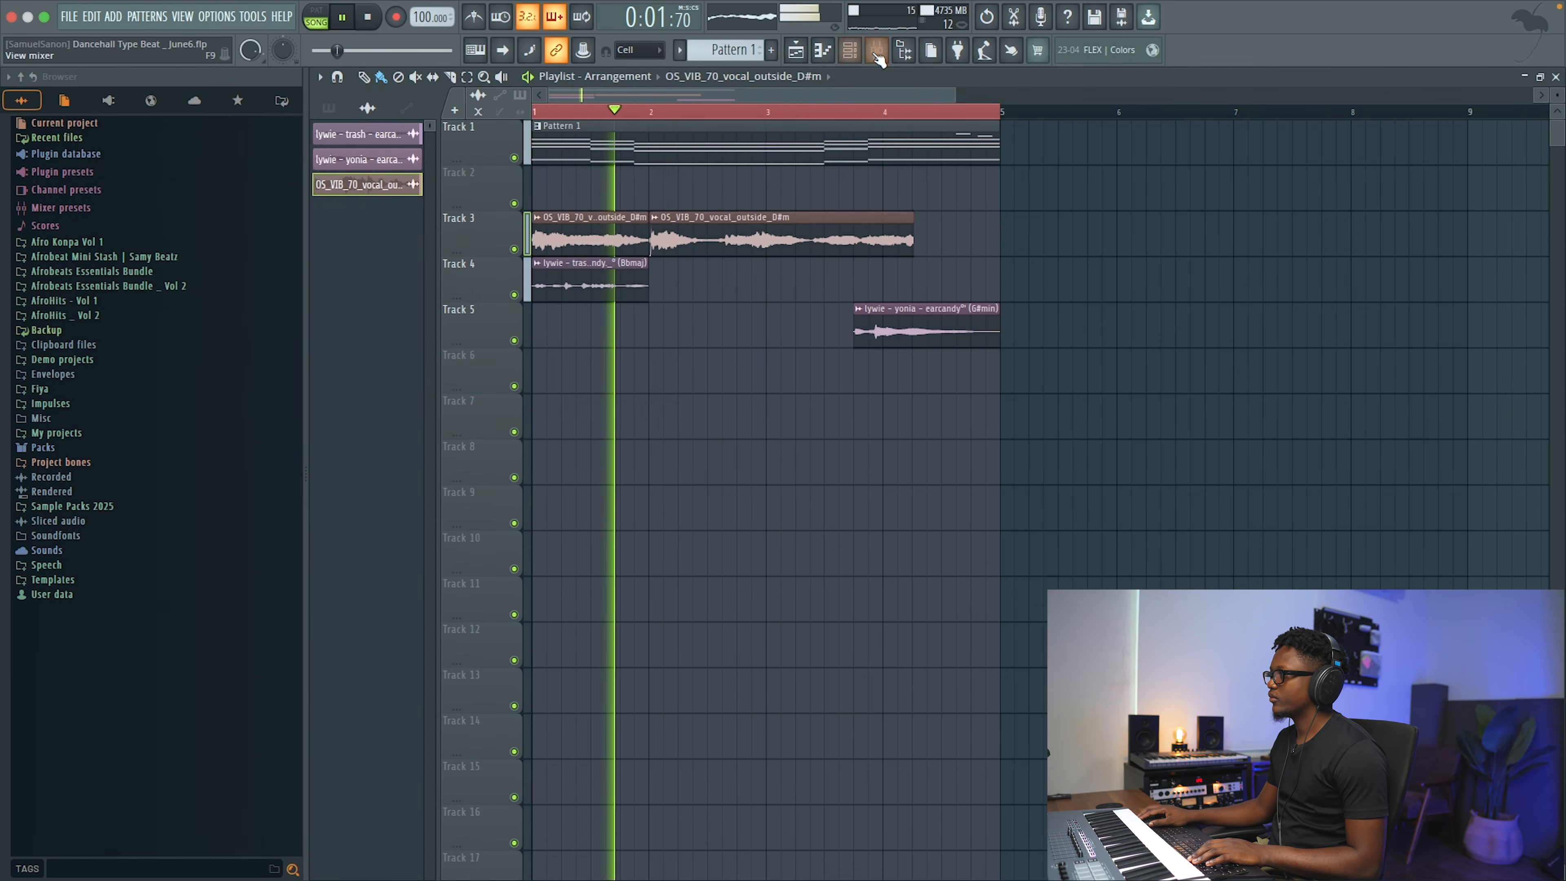
- Add Cradle The God Particle to slot 4 of the Master mixer track and play the beat through it
{"action": "key", "text": "F9"}
{"action": "left_click", "coordinate": [329, 178]}
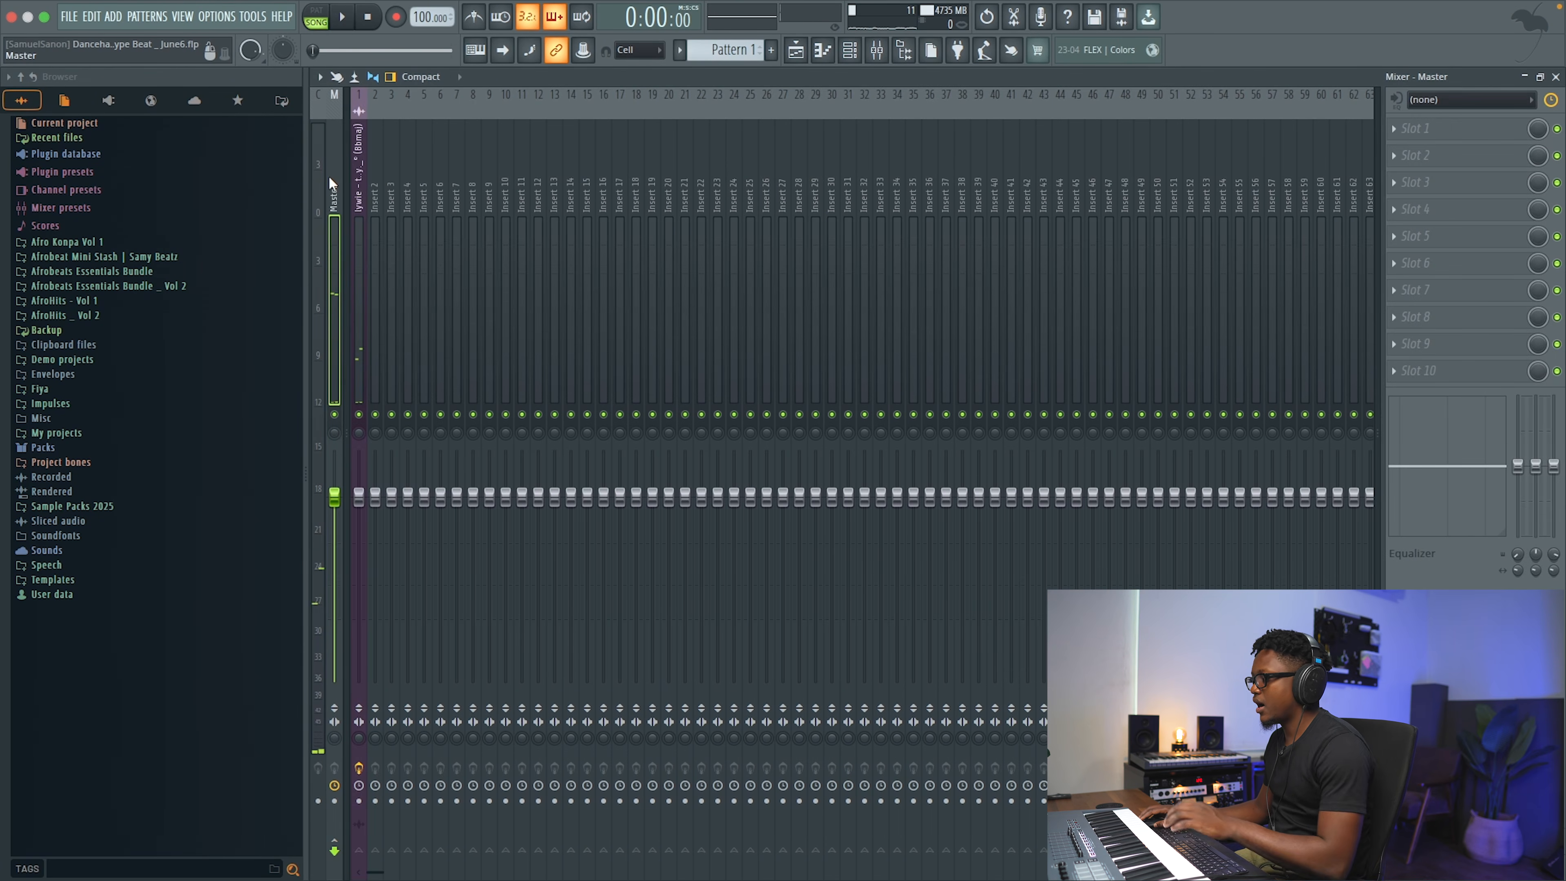
{"action": "left_click", "coordinate": [1411, 209]}
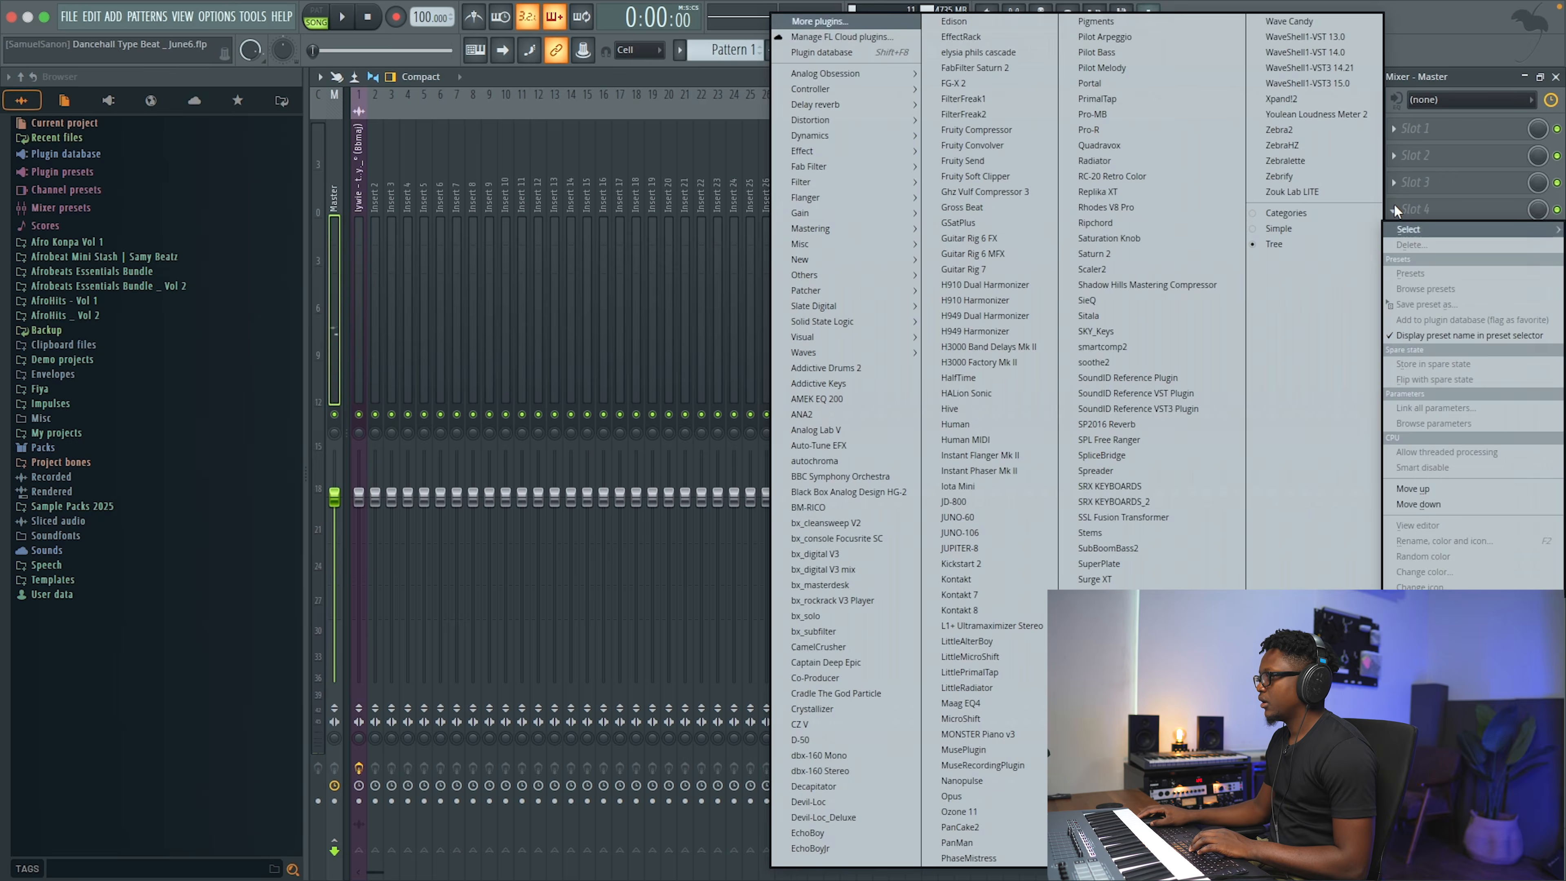
{"action": "left_click", "coordinate": [866, 688]}
{"action": "key", "text": "space"}
{"action": "left_click", "coordinate": [834, 191]}
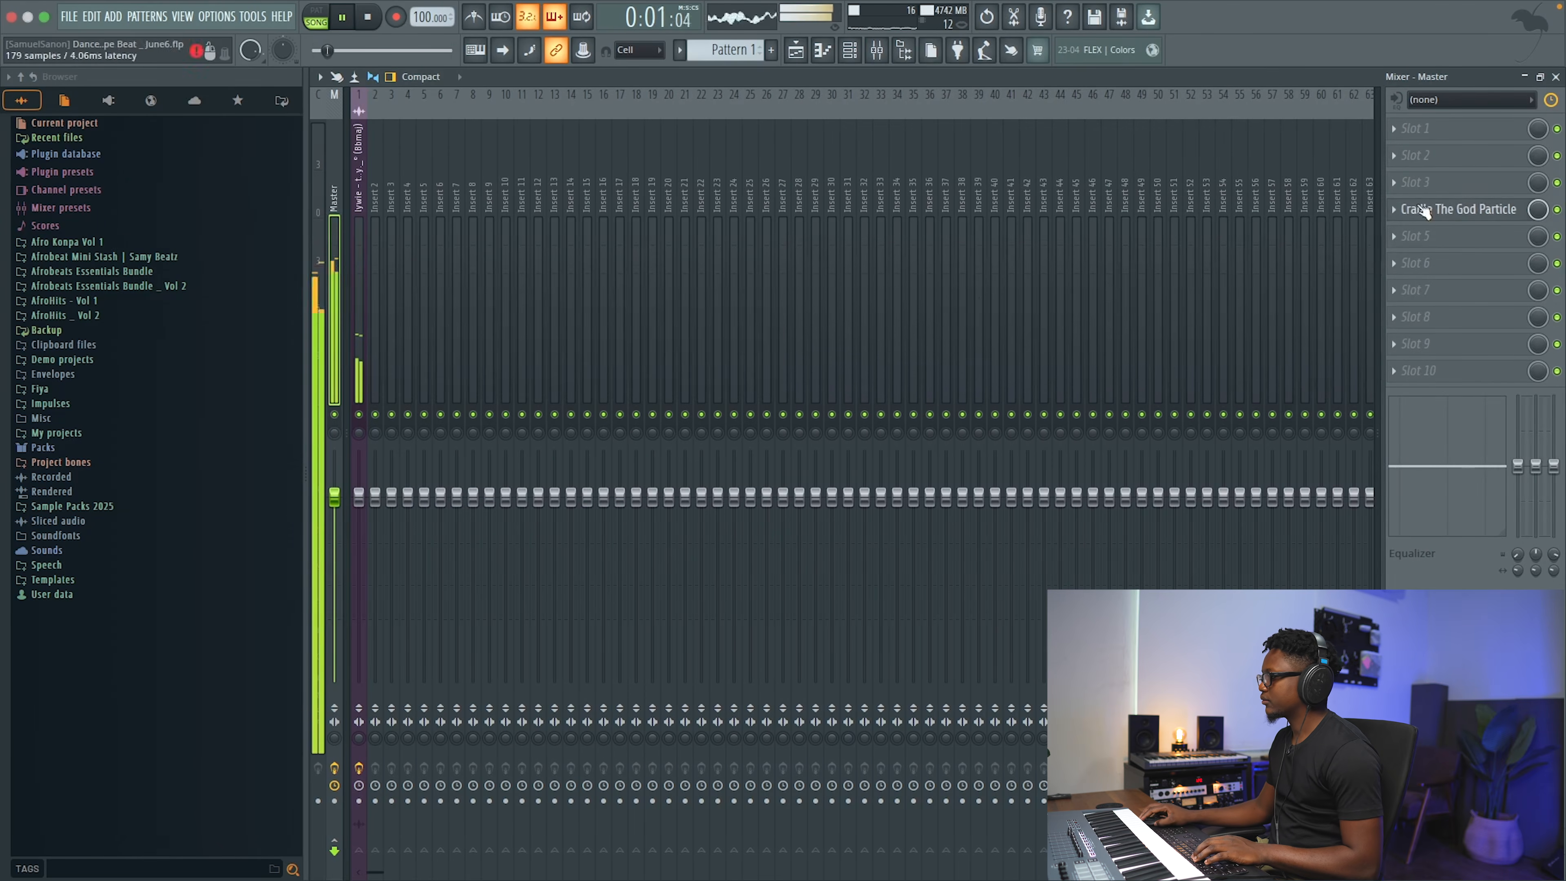
{"action": "left_click", "coordinate": [1556, 77]}
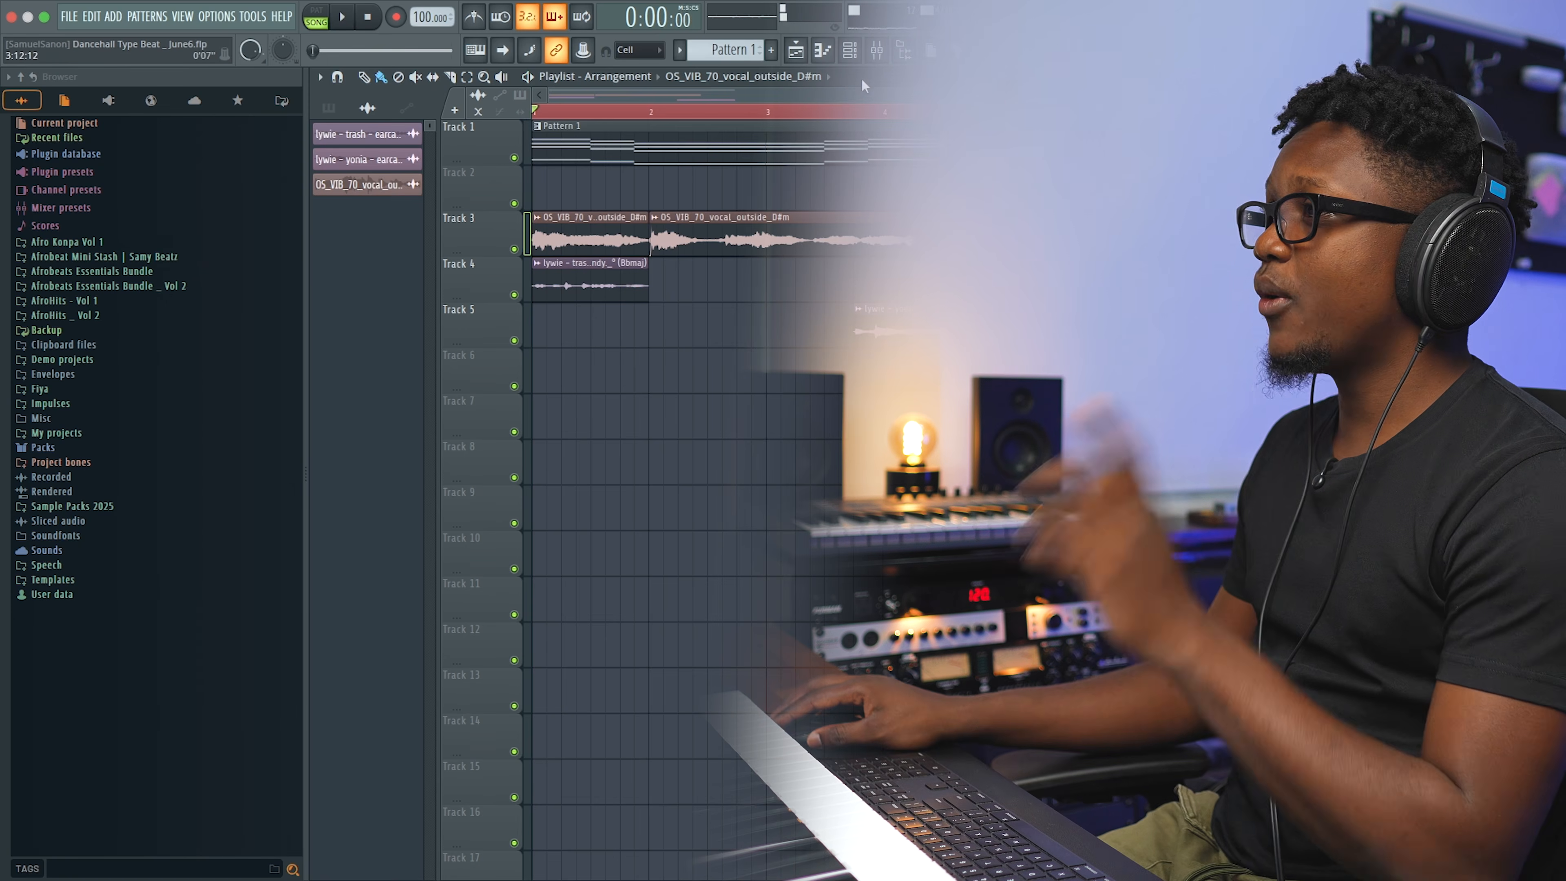
- Show the unsorted channels in the Channel rack and clone the Addictive Keys channel
{"action": "key", "text": "F6"}
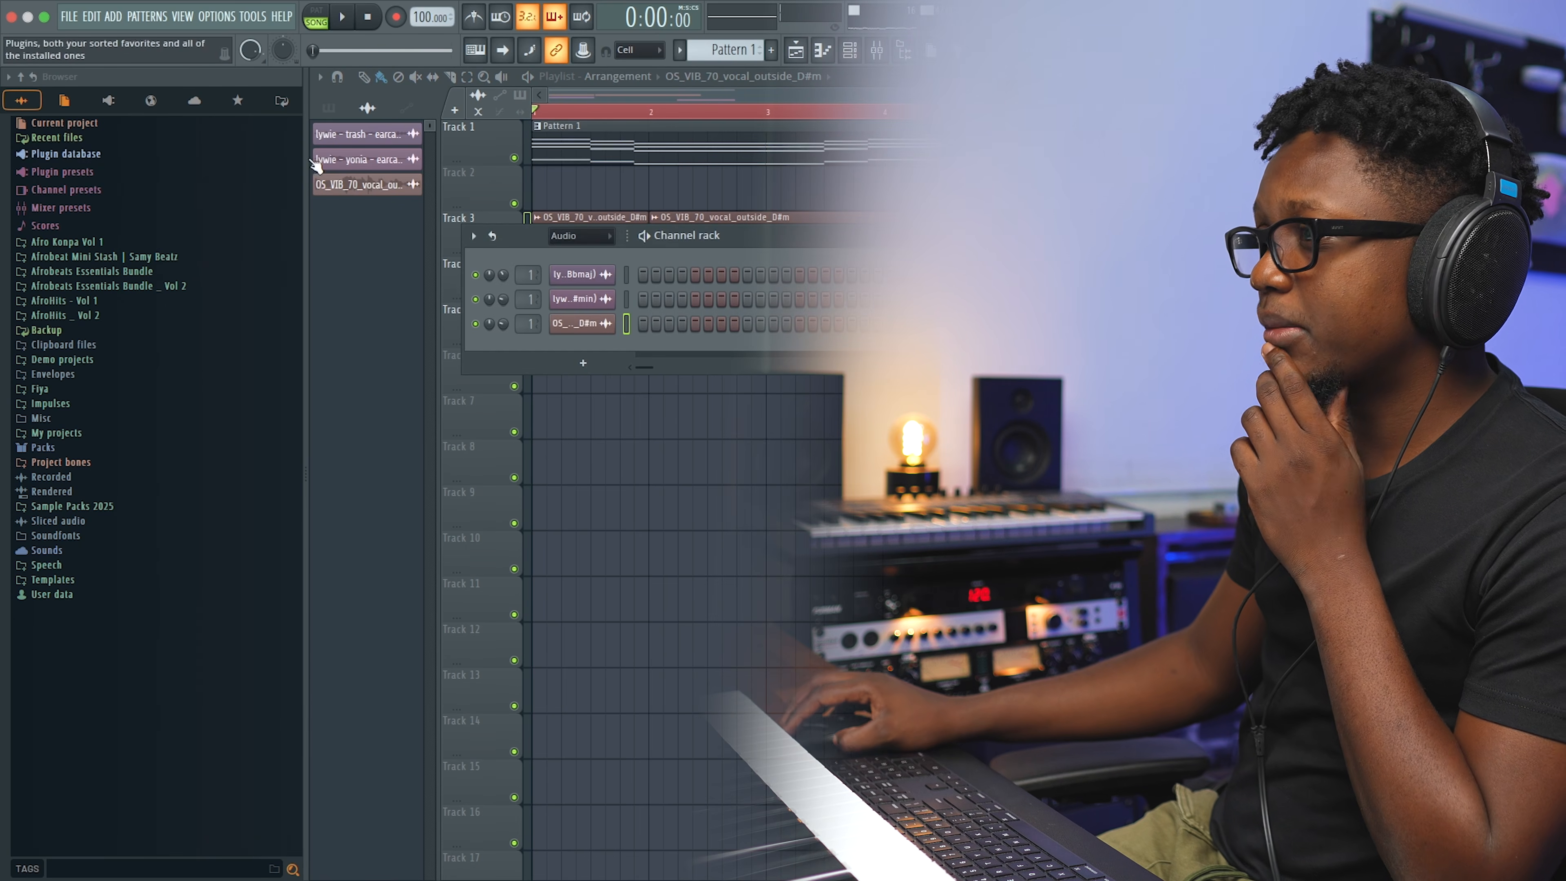
{"action": "left_click", "coordinate": [579, 235]}
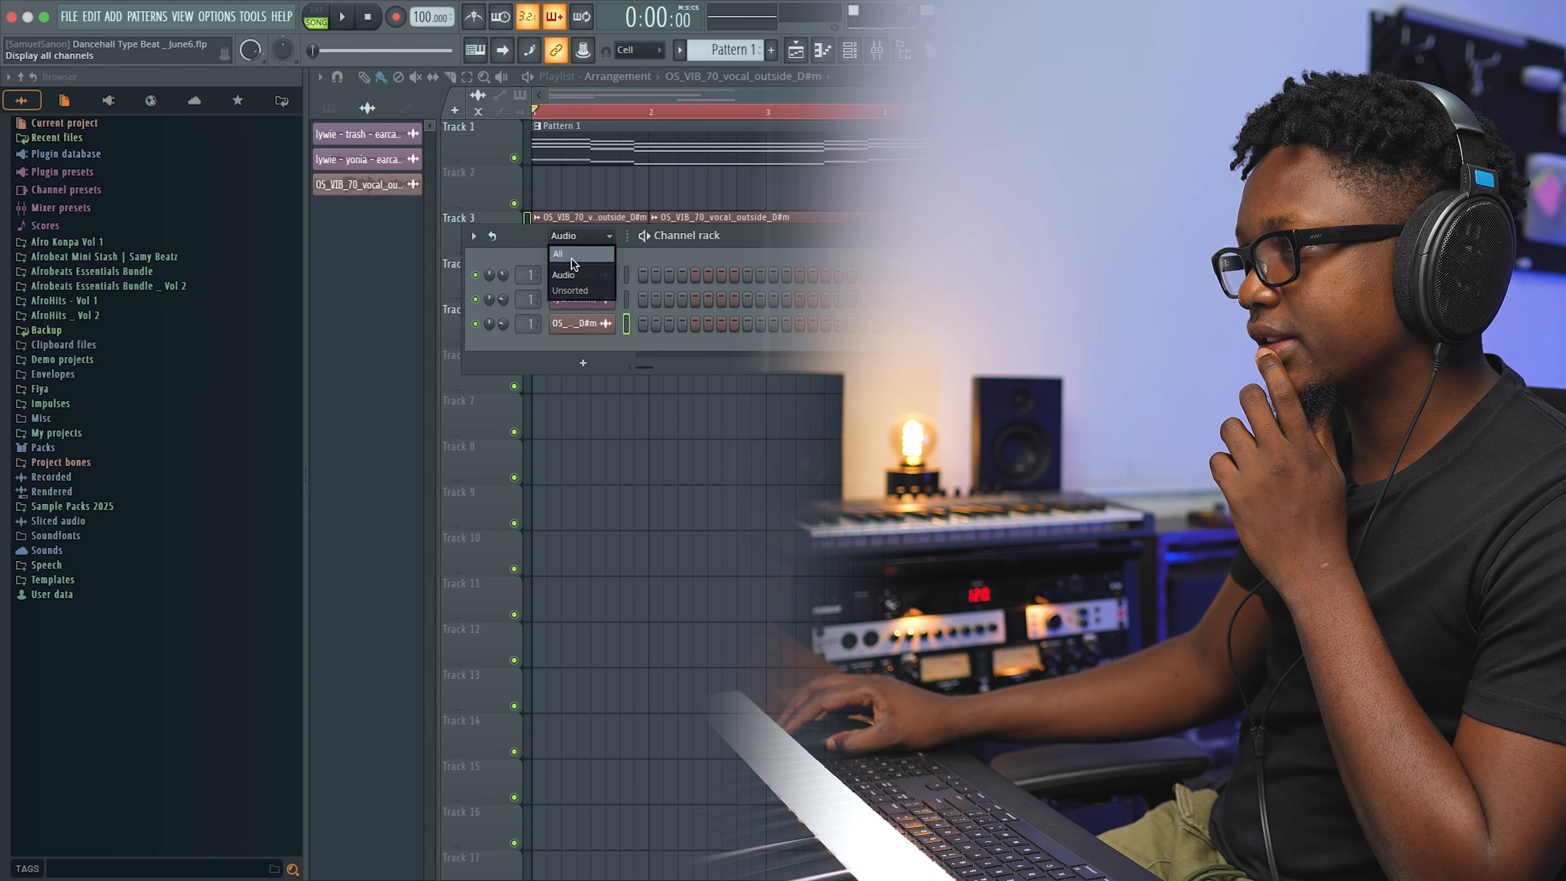
{"action": "left_click", "coordinate": [571, 288]}
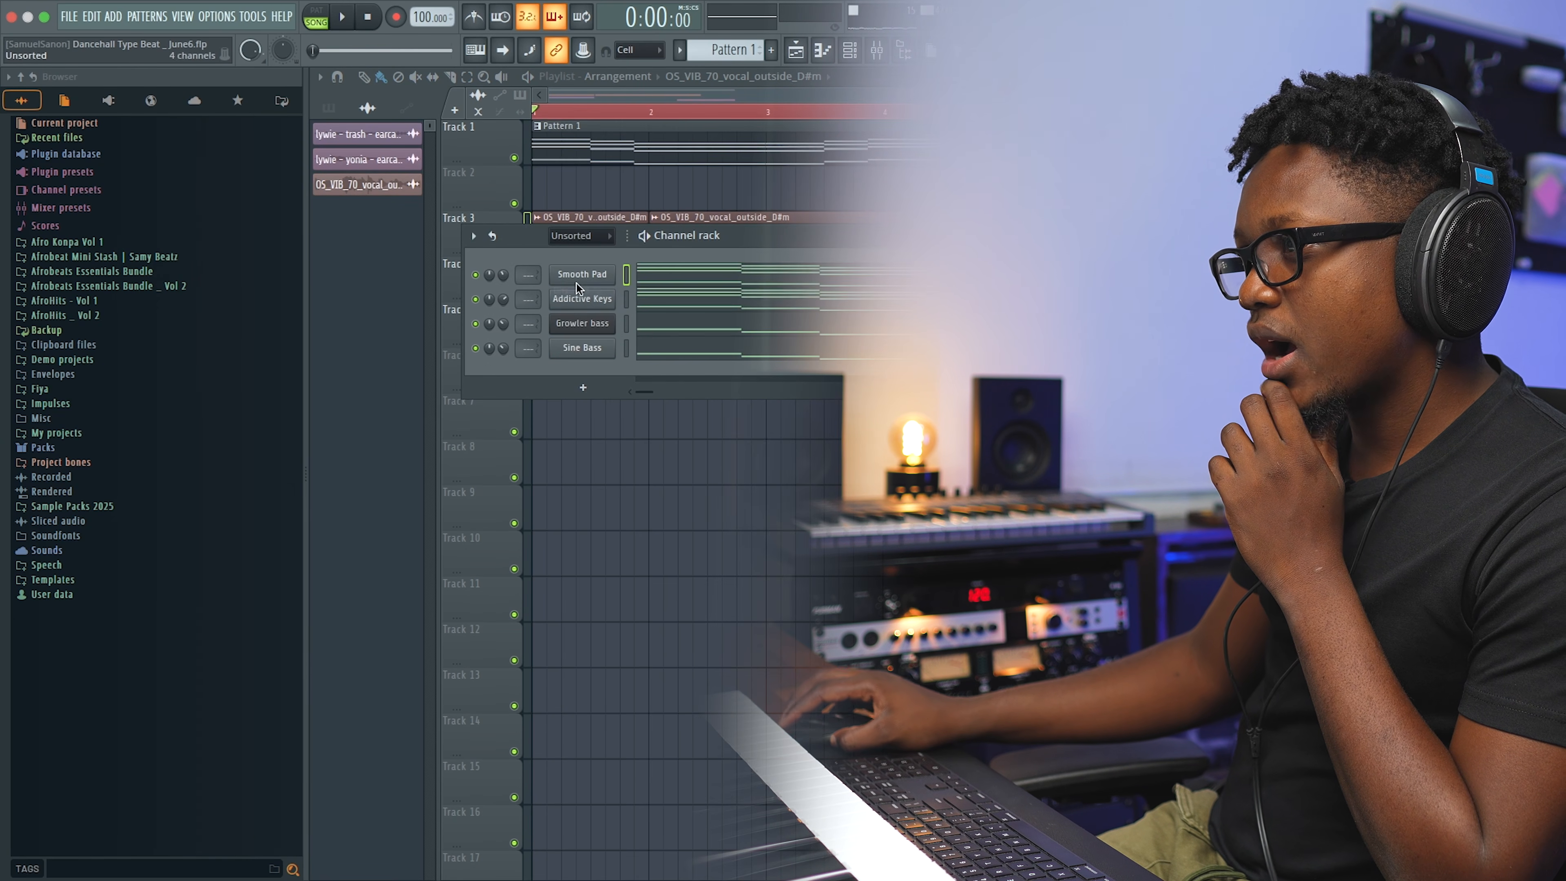
{"action": "right_click", "coordinate": [606, 303]}
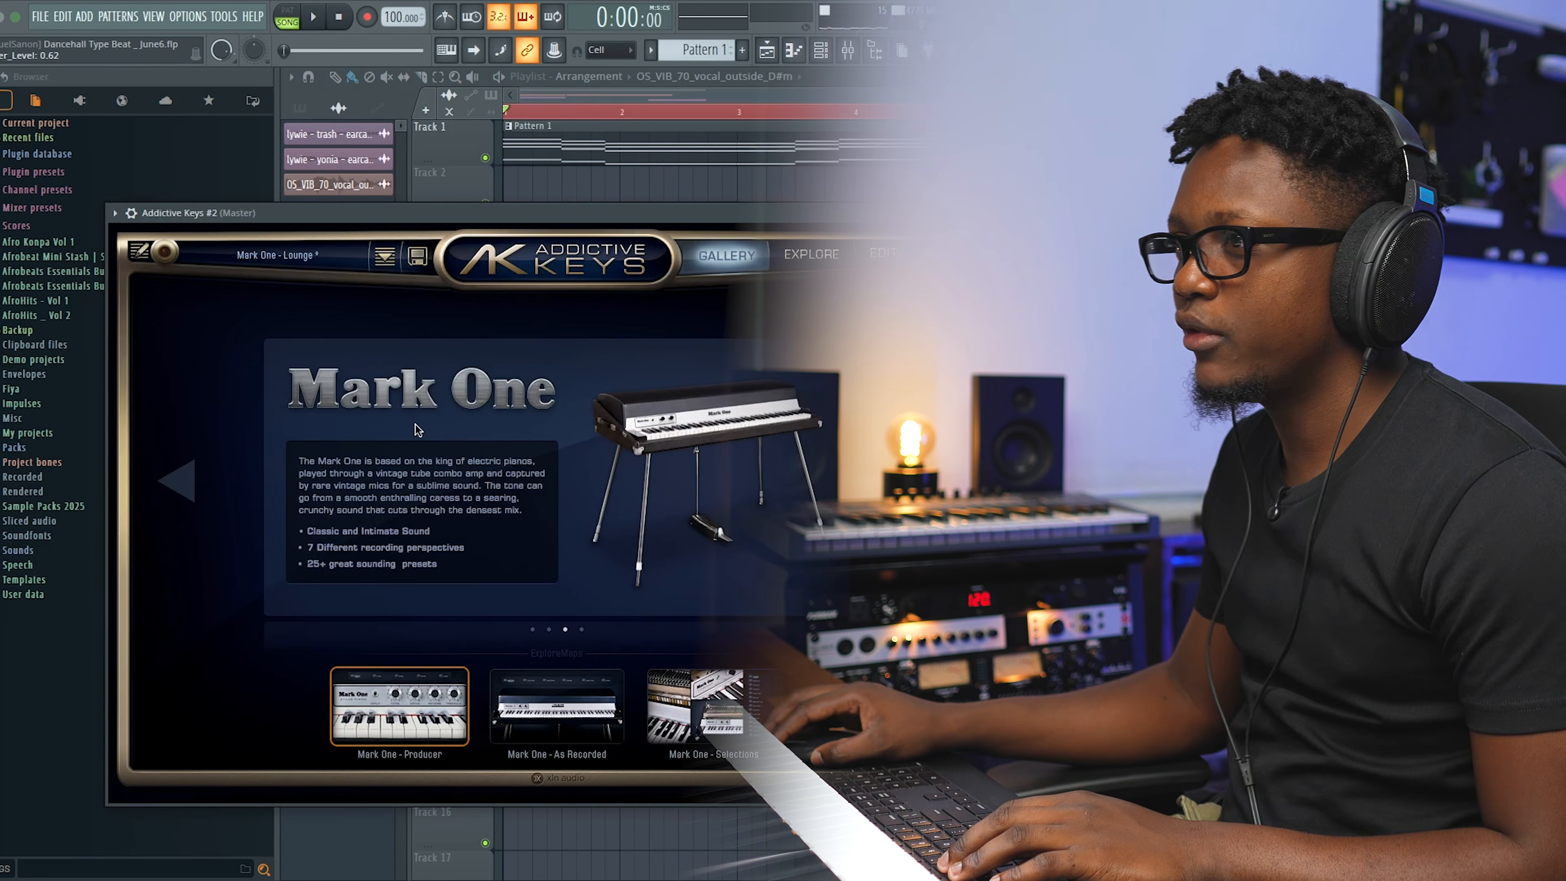
- Load a Studio Grand preset into Addictive Keys #2 from its preset browser
{"action": "left_click", "coordinate": [386, 255]}
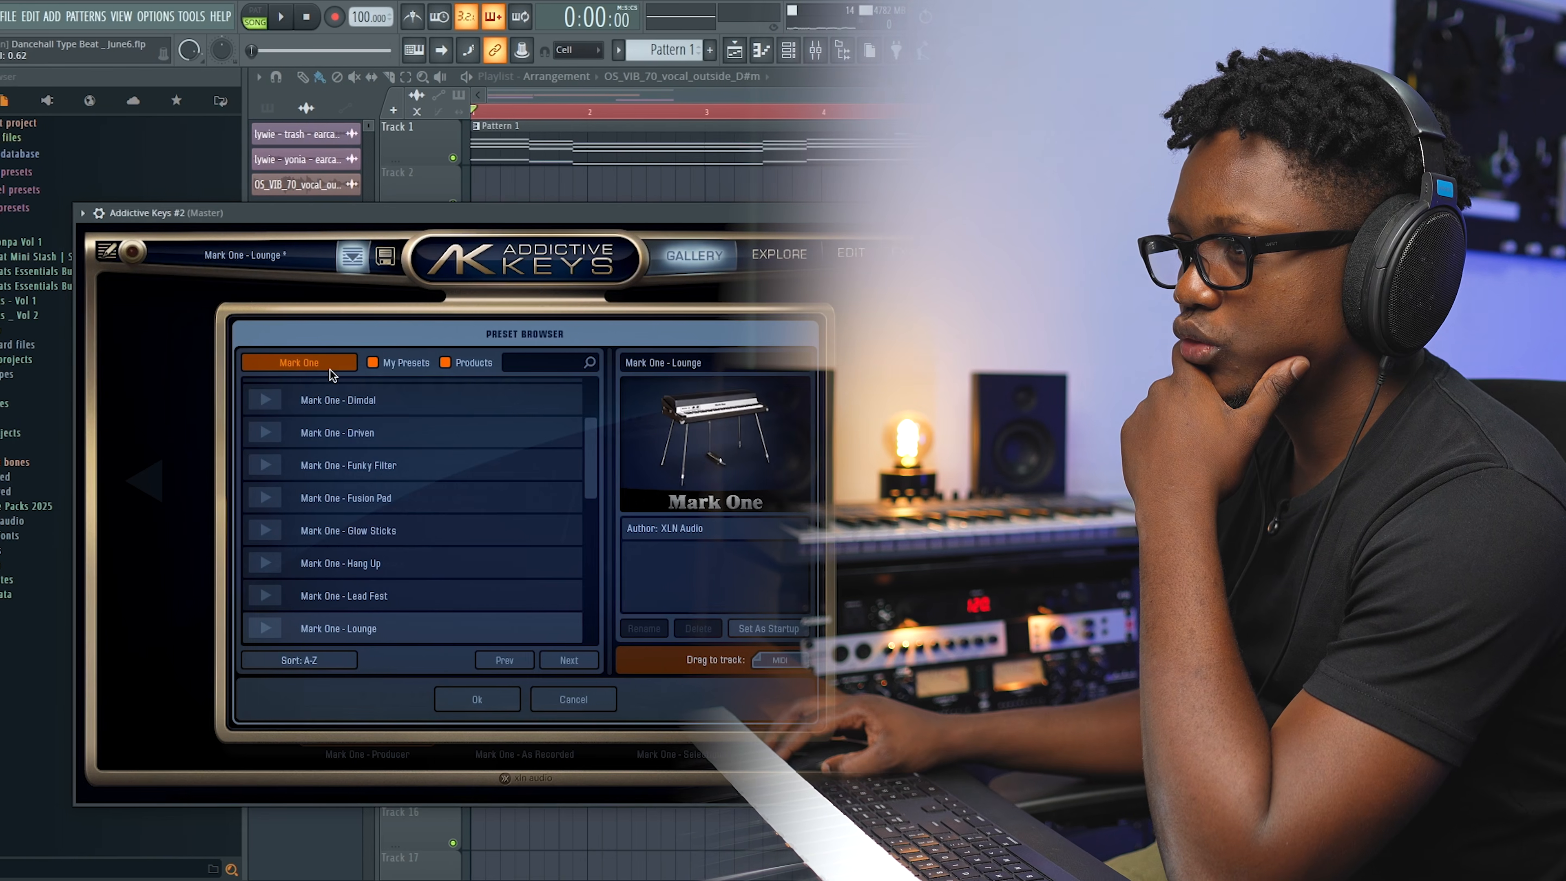
{"action": "left_click", "coordinate": [327, 363]}
{"action": "left_click", "coordinate": [369, 422]}
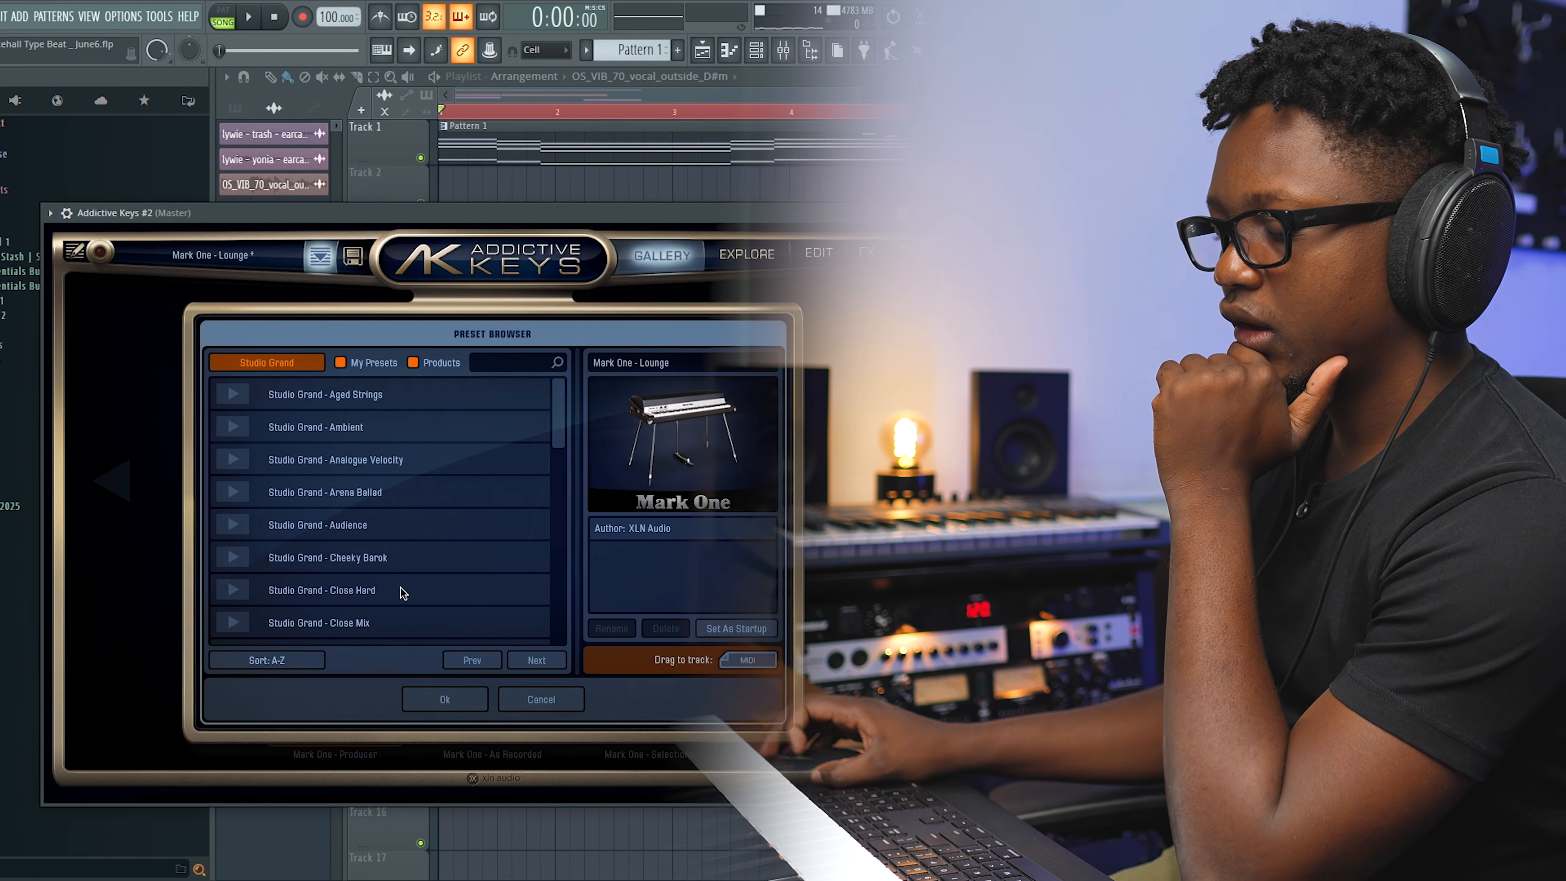
{"action": "scroll", "coordinate": [410, 589], "scroll_direction": "down", "scroll_amount": 10}
{"action": "double_click", "coordinate": [389, 632]}
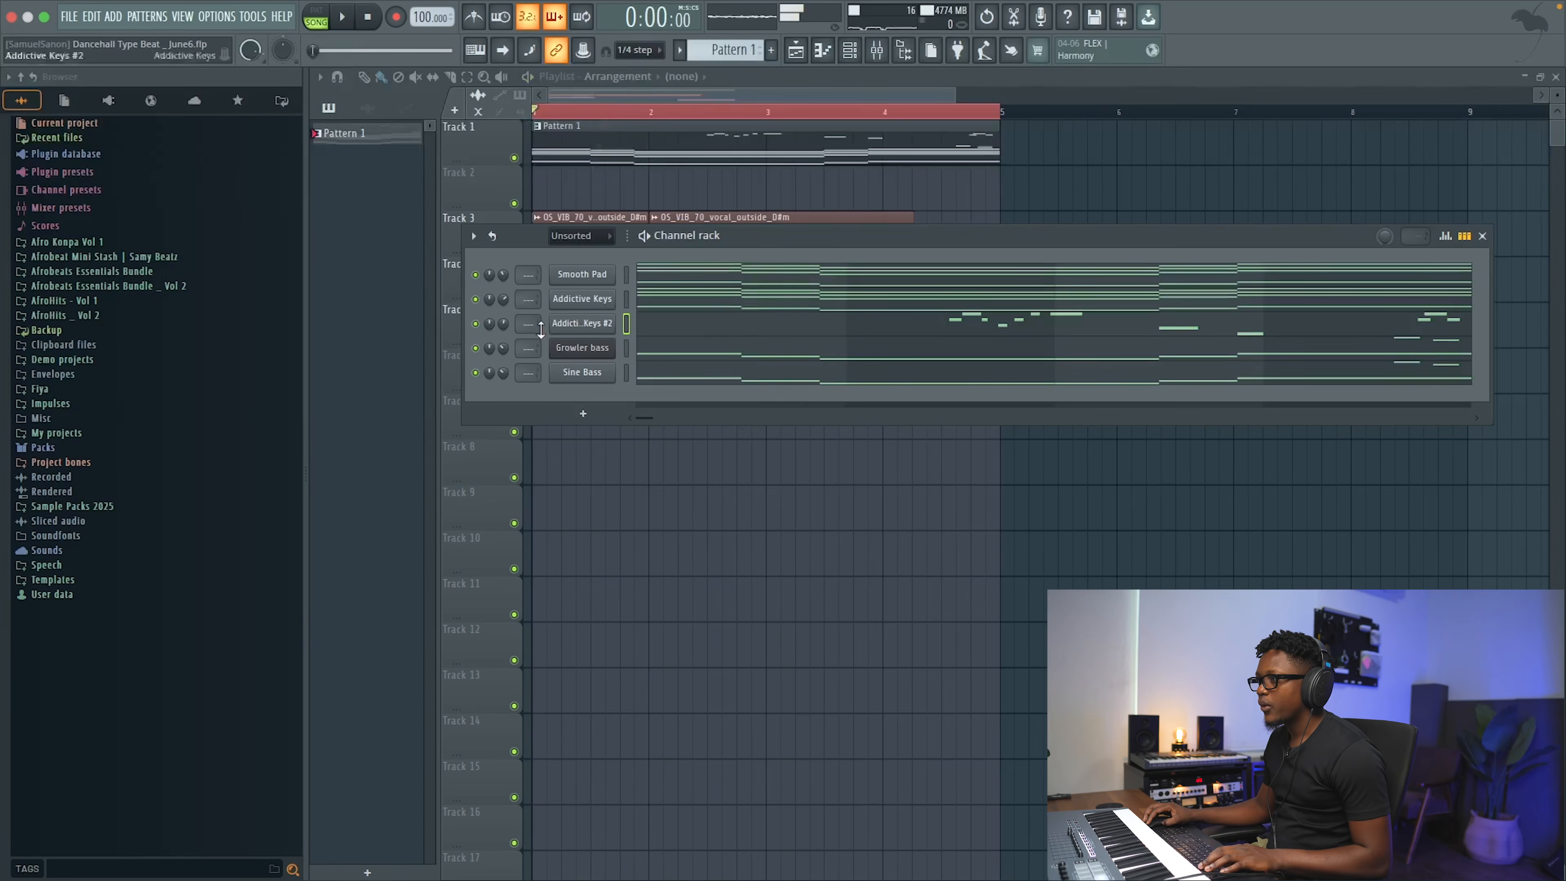
- Route Addictive Keys #2 to mixer track 1 and set its ValhallaVintageVerb to 62.4% mix and a 300 Hz low cut
{"action": "key", "text": "space"}
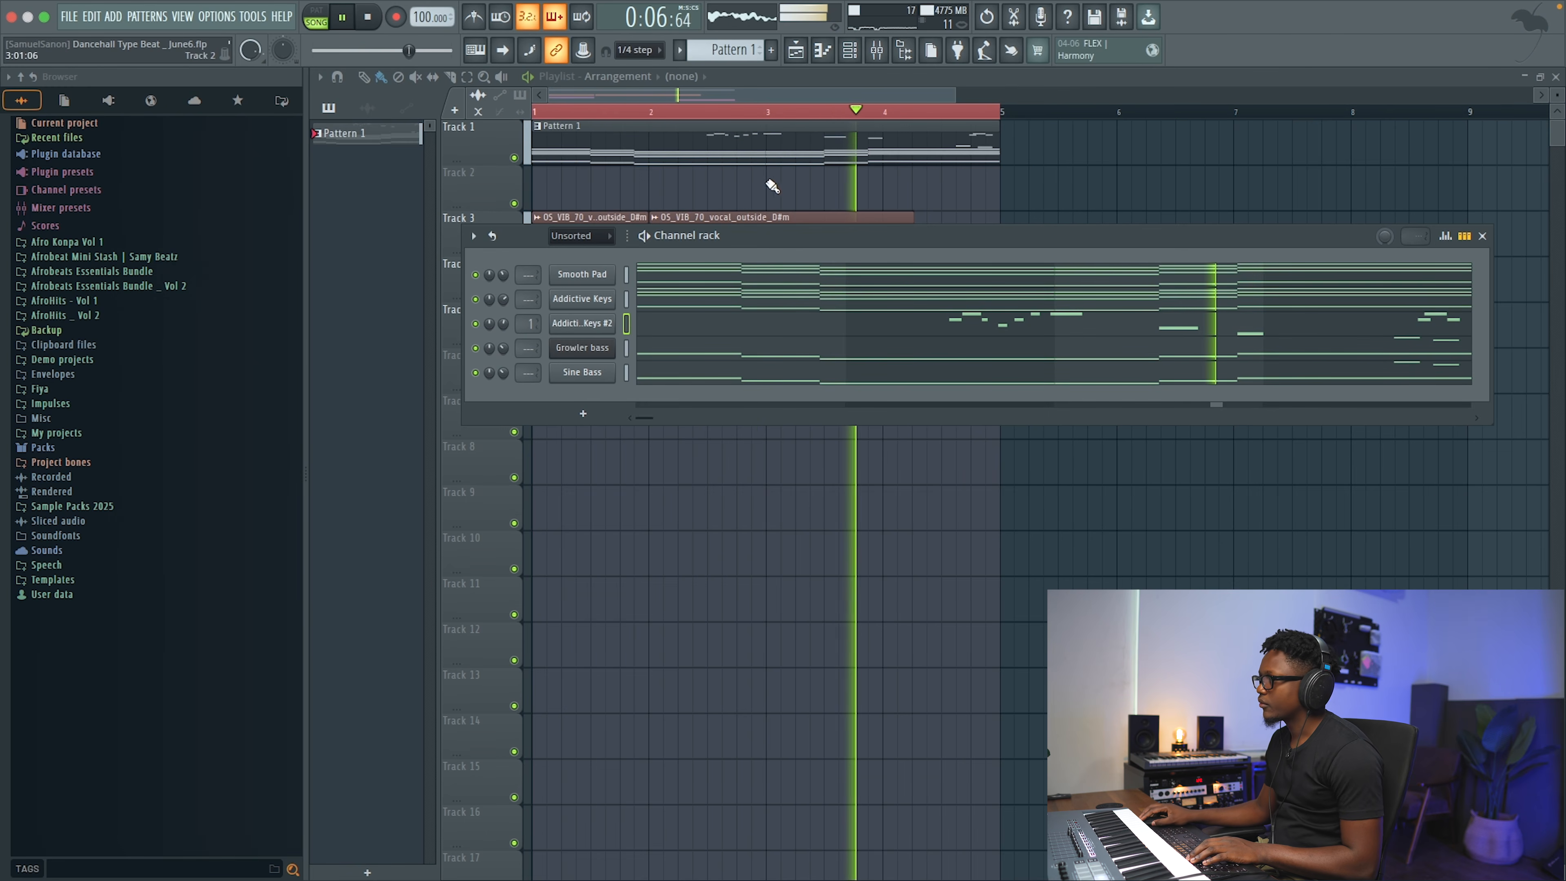
{"action": "left_click", "coordinate": [877, 52]}
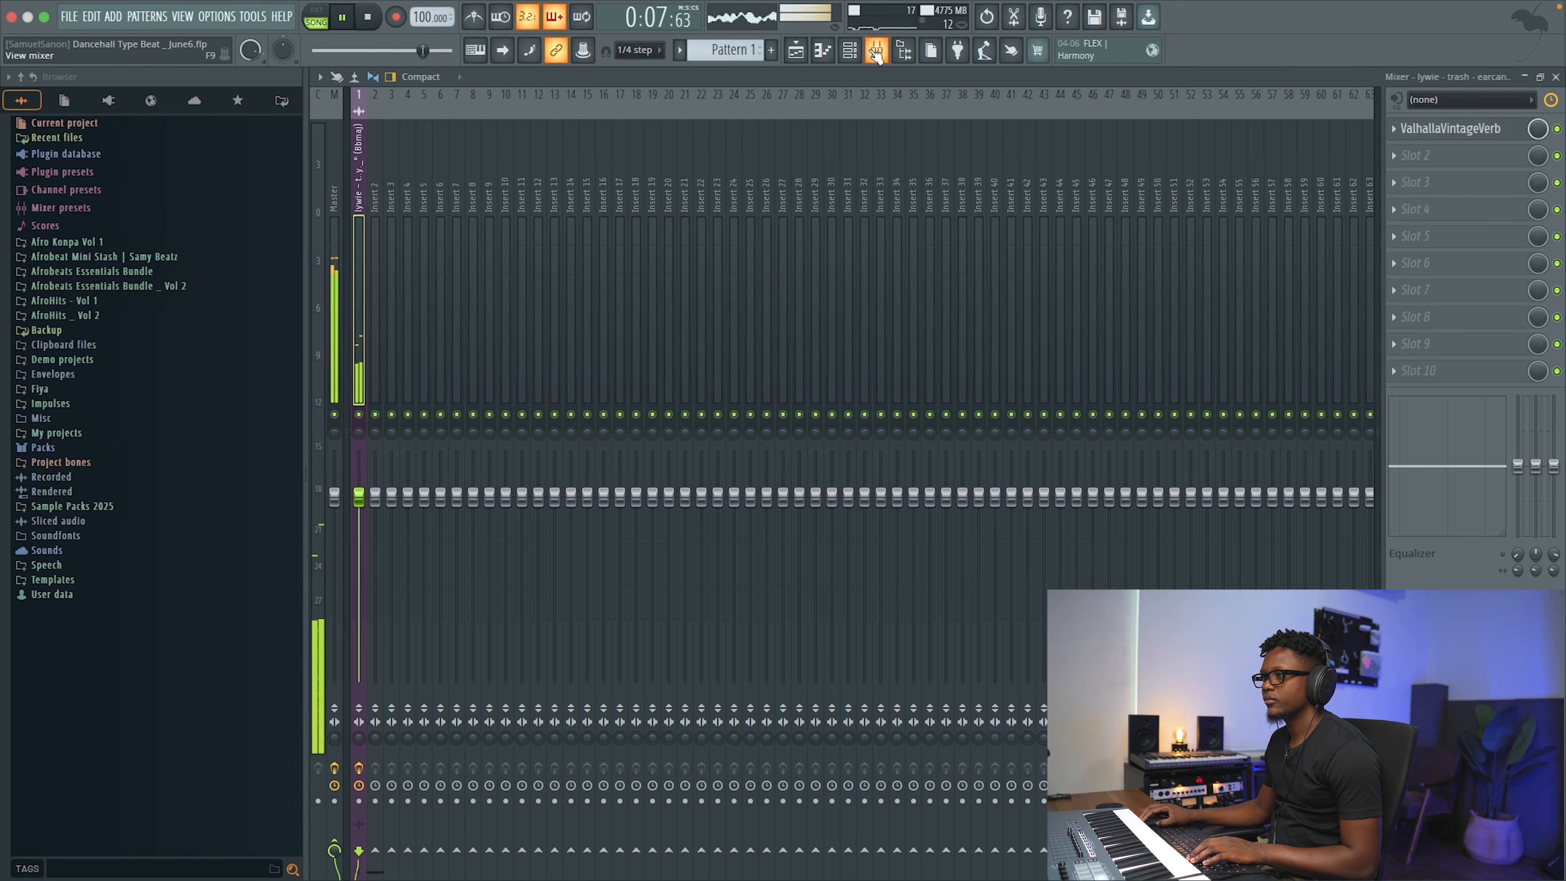
{"action": "left_click", "coordinate": [1457, 128]}
{"action": "left_click_drag", "start_coordinate": [791, 395], "coordinate": [789, 373]}
{"action": "left_click", "coordinate": [1556, 77]}
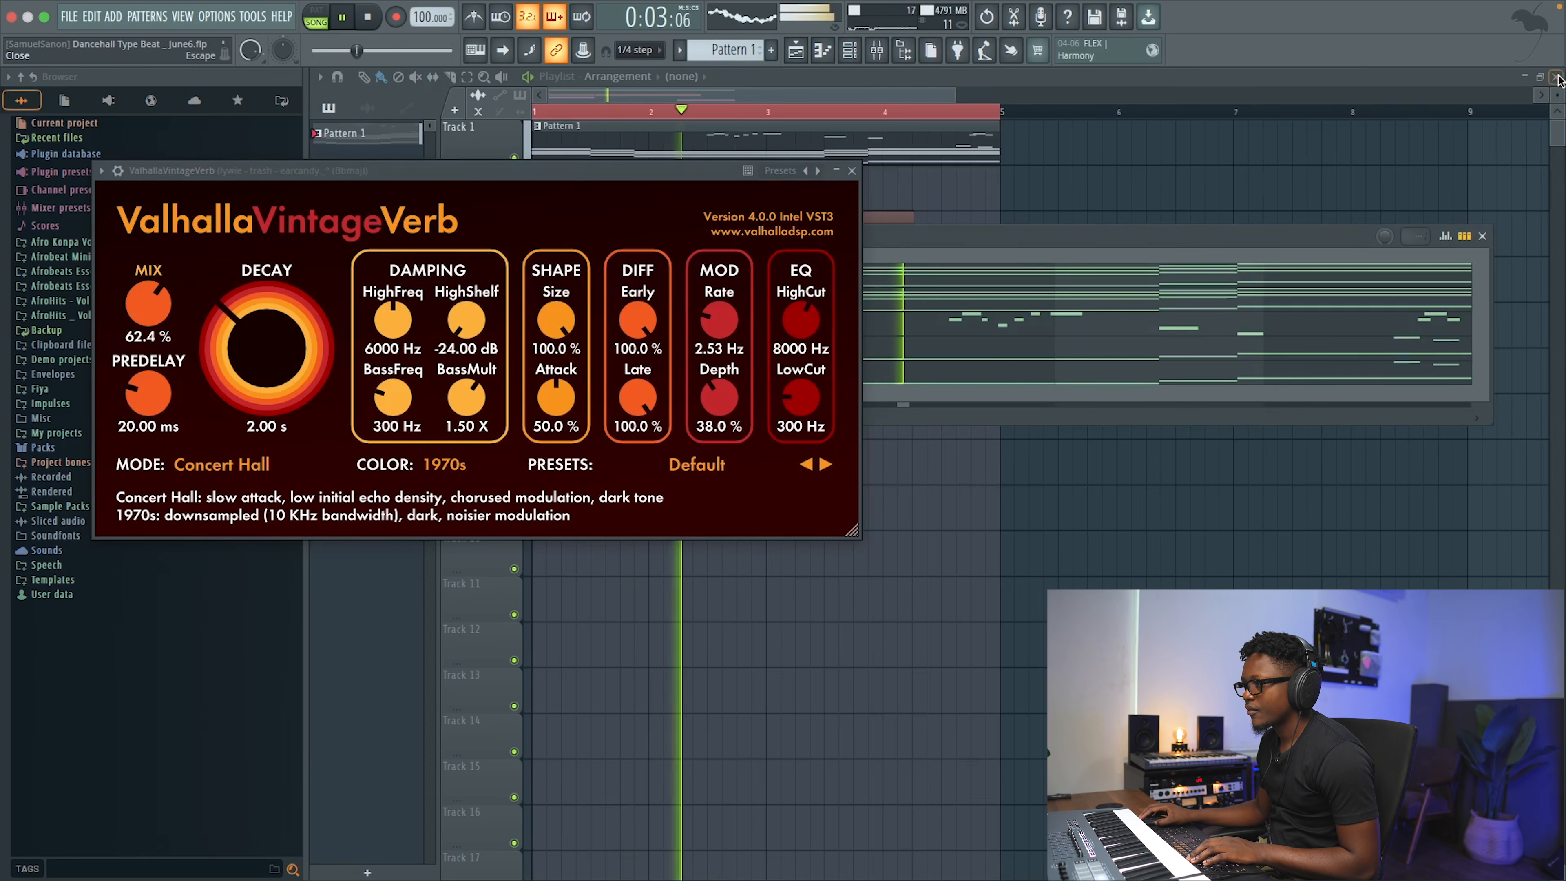
{"action": "left_click", "coordinate": [853, 172]}
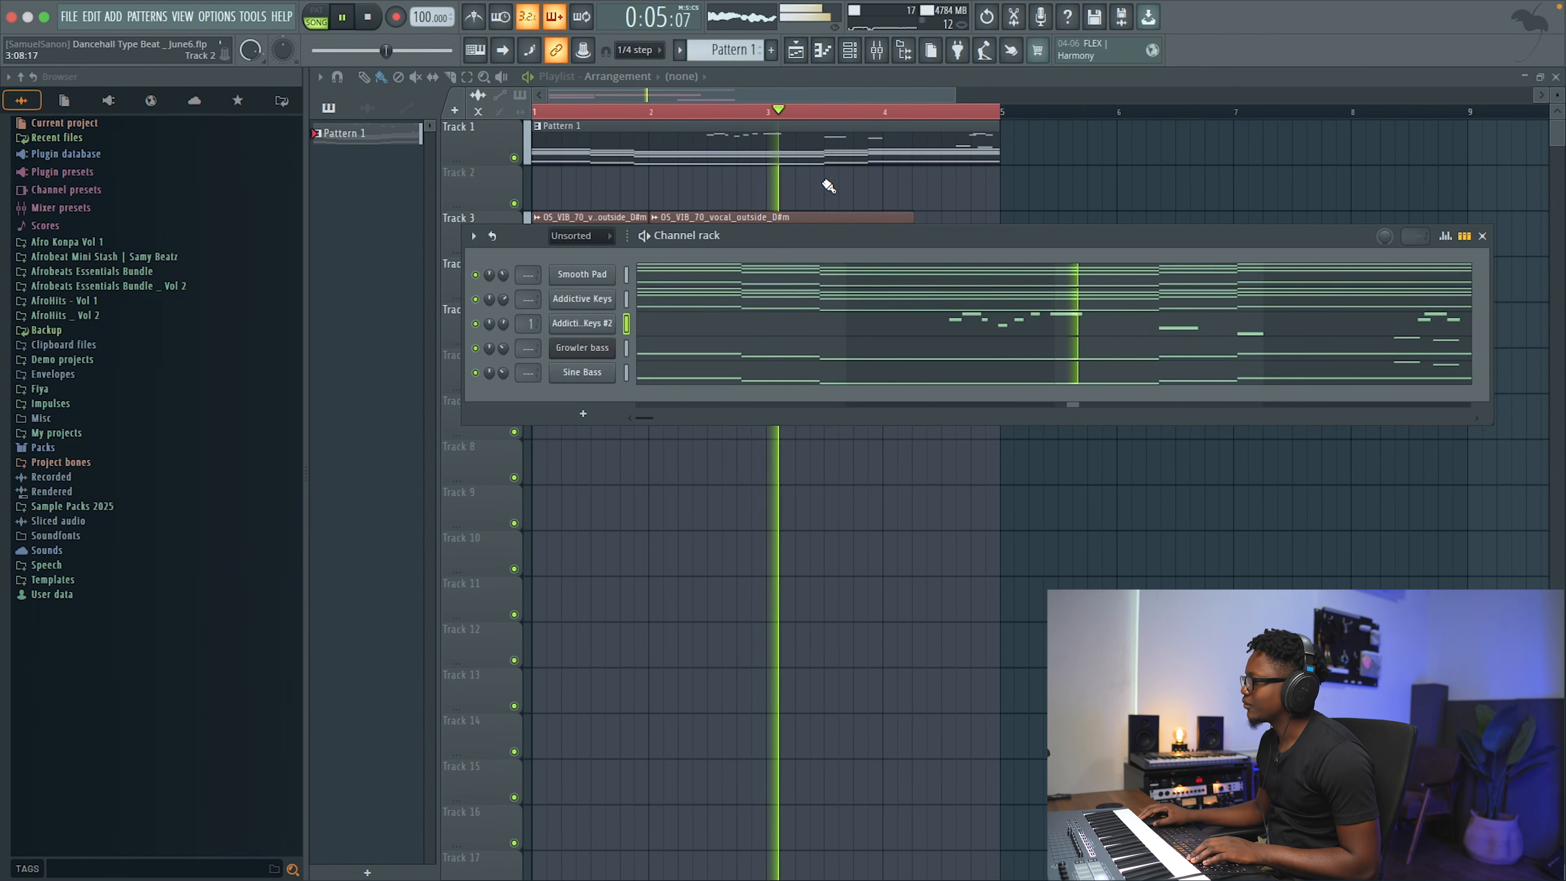
{"action": "key", "text": "space"}
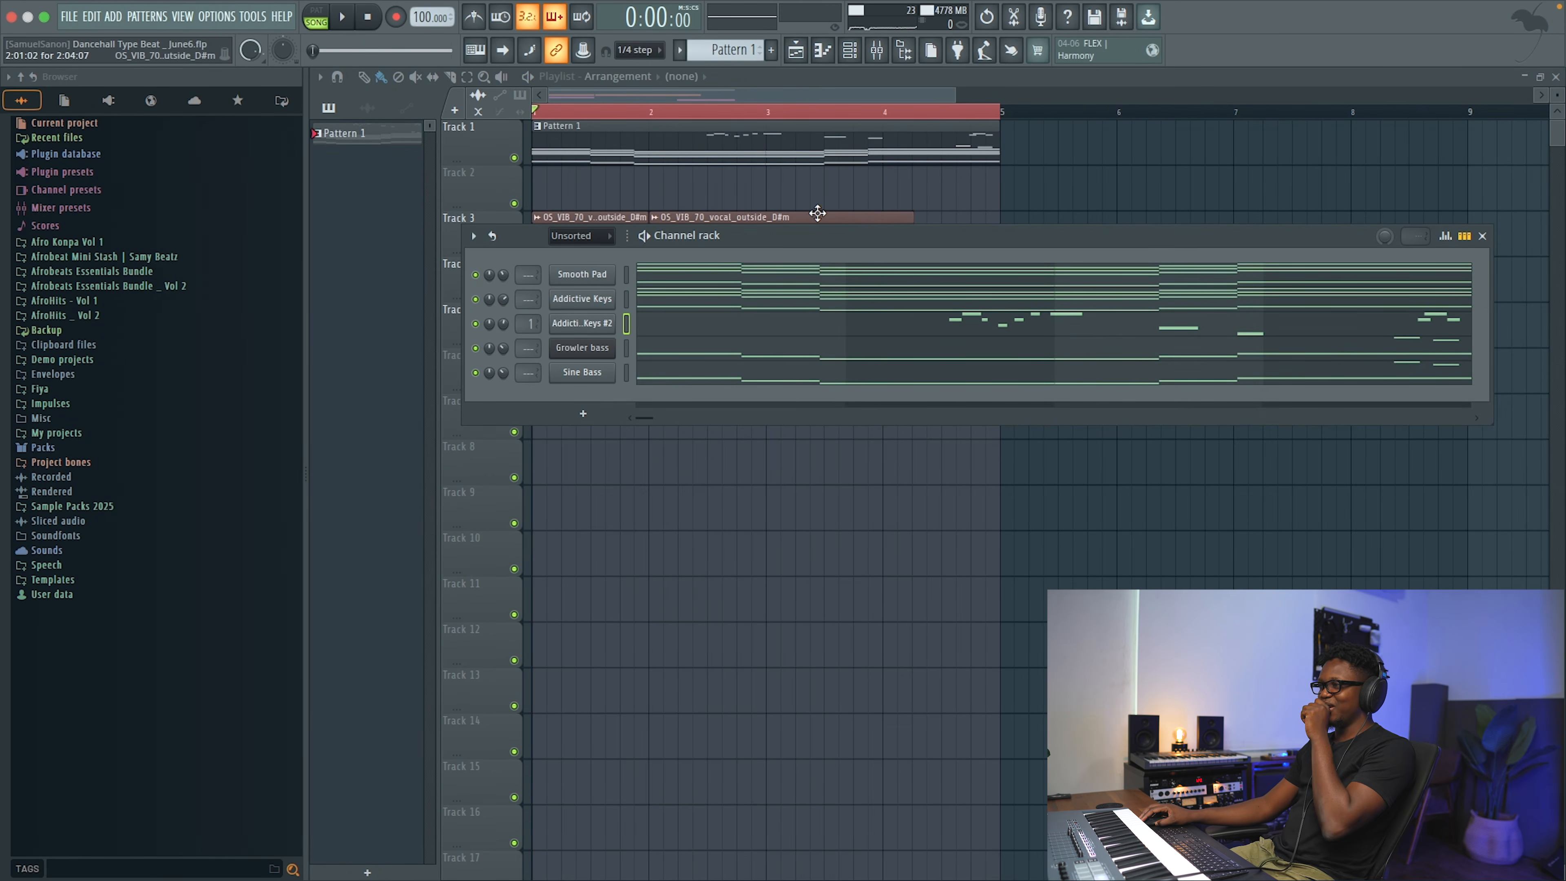
{"action": "key", "text": "F6"}
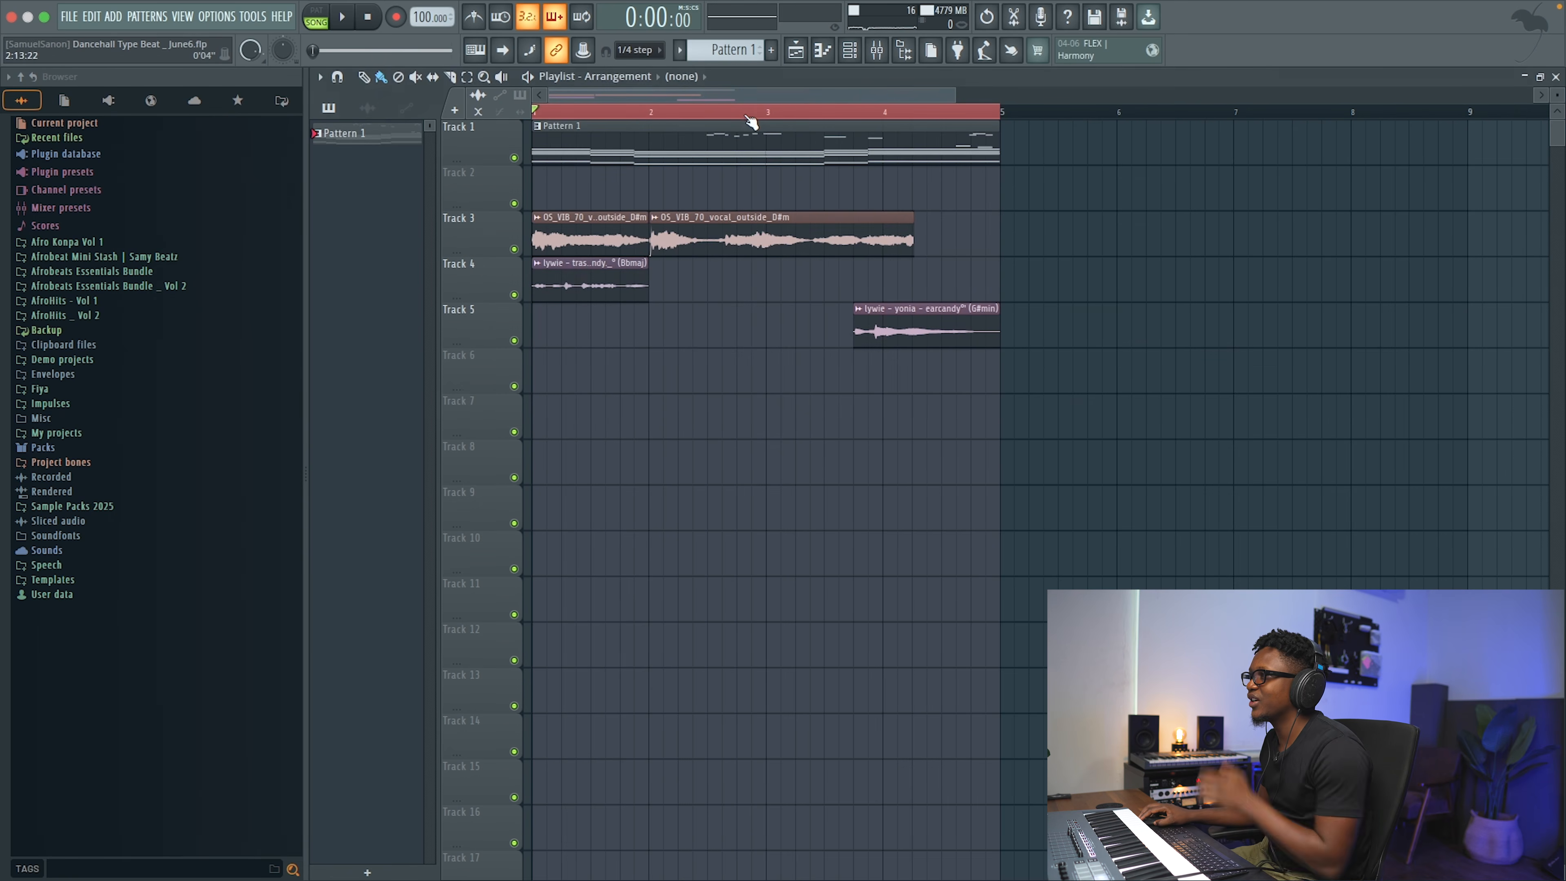
- Load WaveShell1-VST3 15.0 in slot 2 of the Master mixer track and choose a SoundShifter plugin from its shell list
{"action": "left_click", "coordinate": [869, 59]}
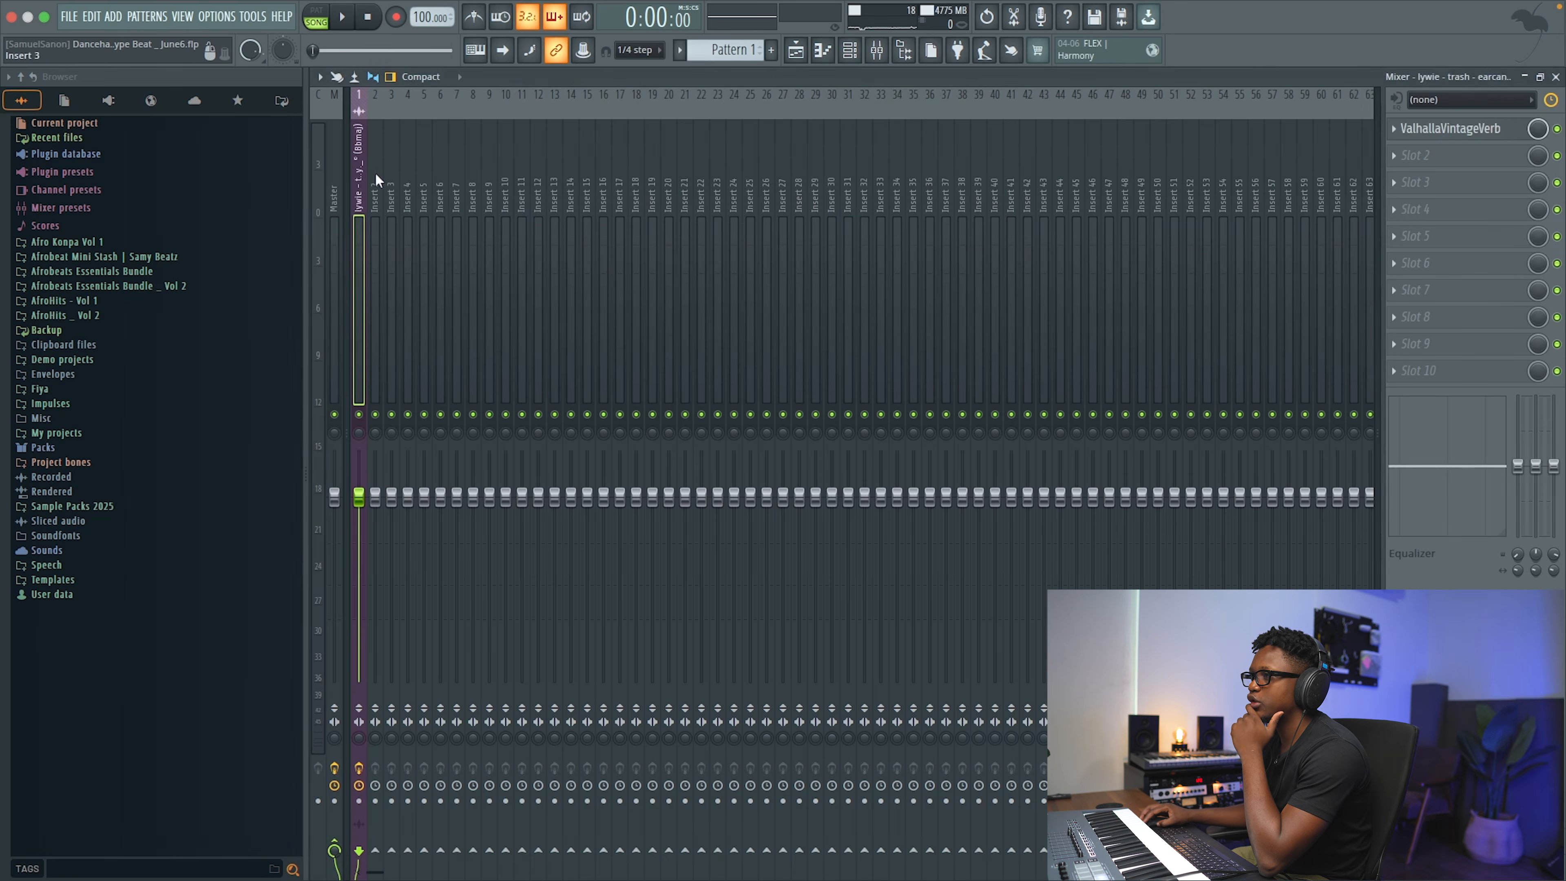
{"action": "left_click", "coordinate": [1418, 155]}
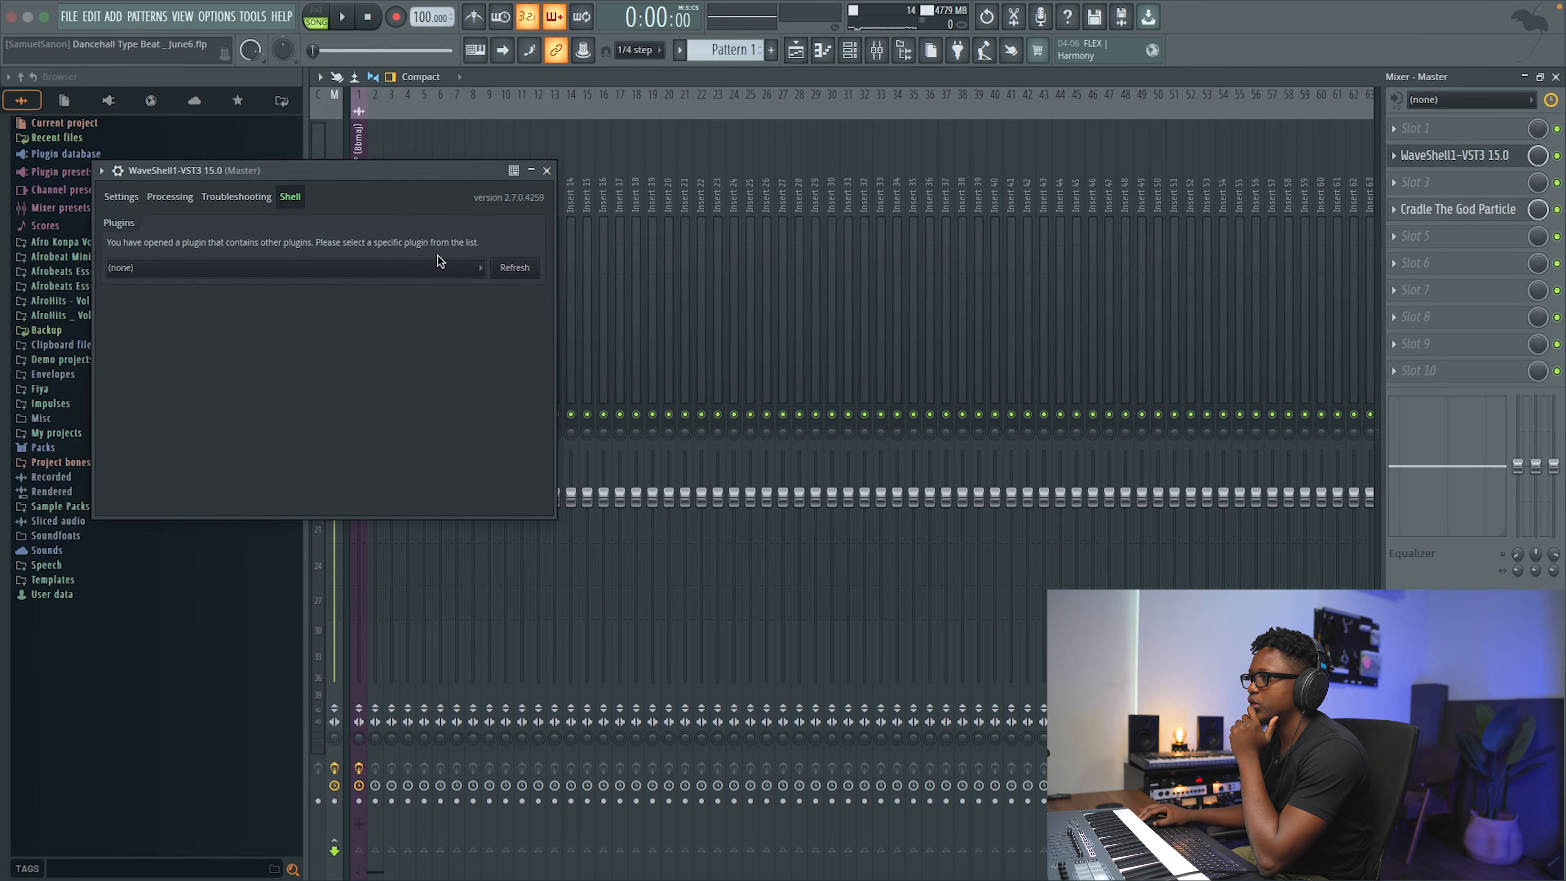
{"action": "left_click", "coordinate": [458, 265]}
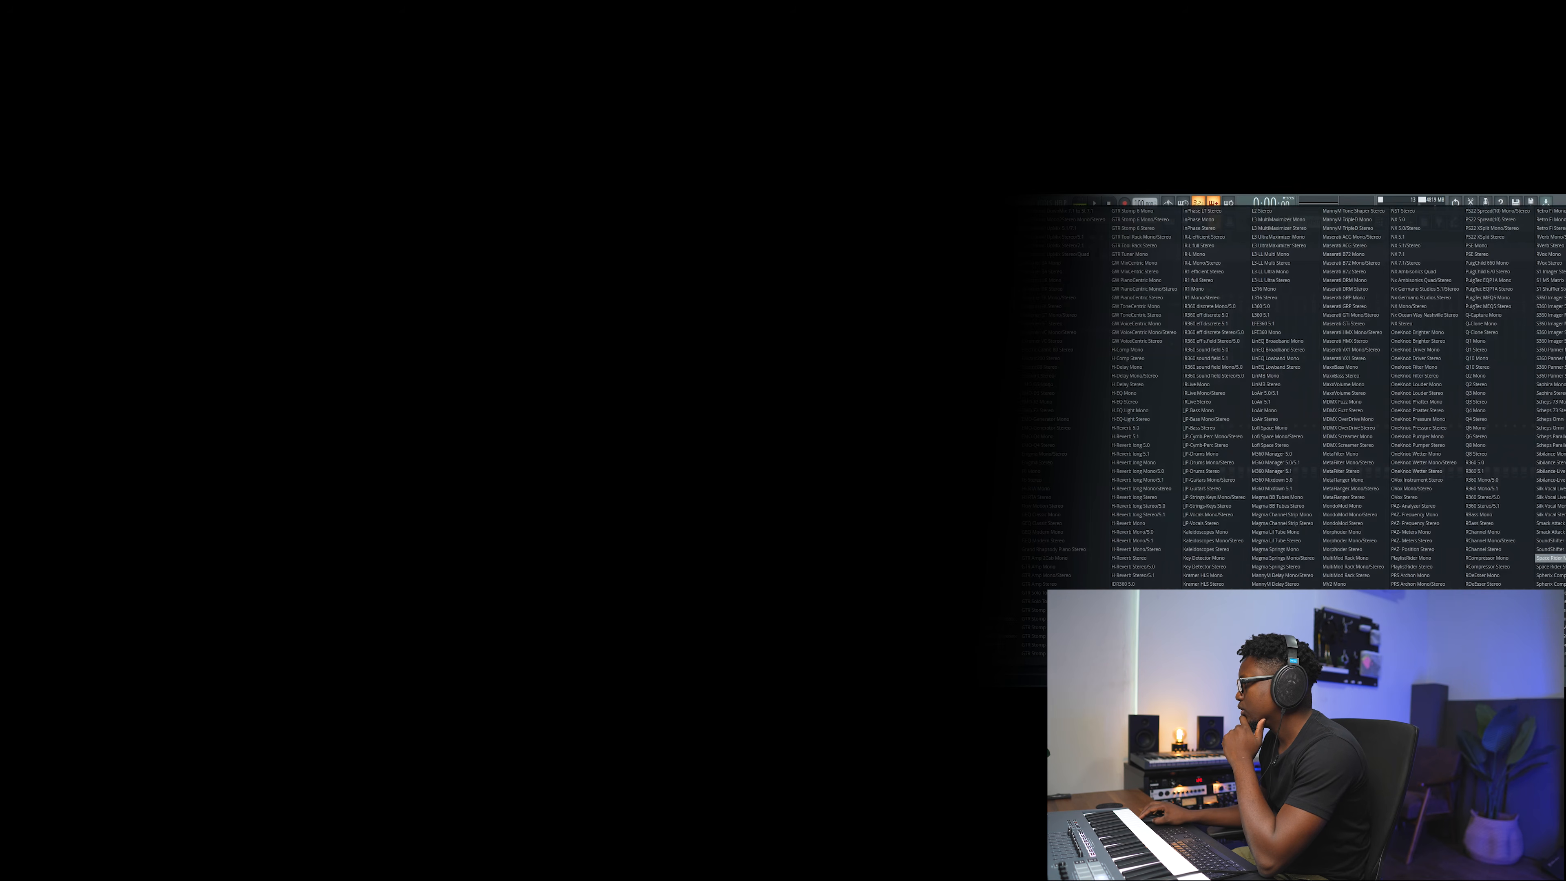
{"action": "left_click", "coordinate": [1551, 549]}
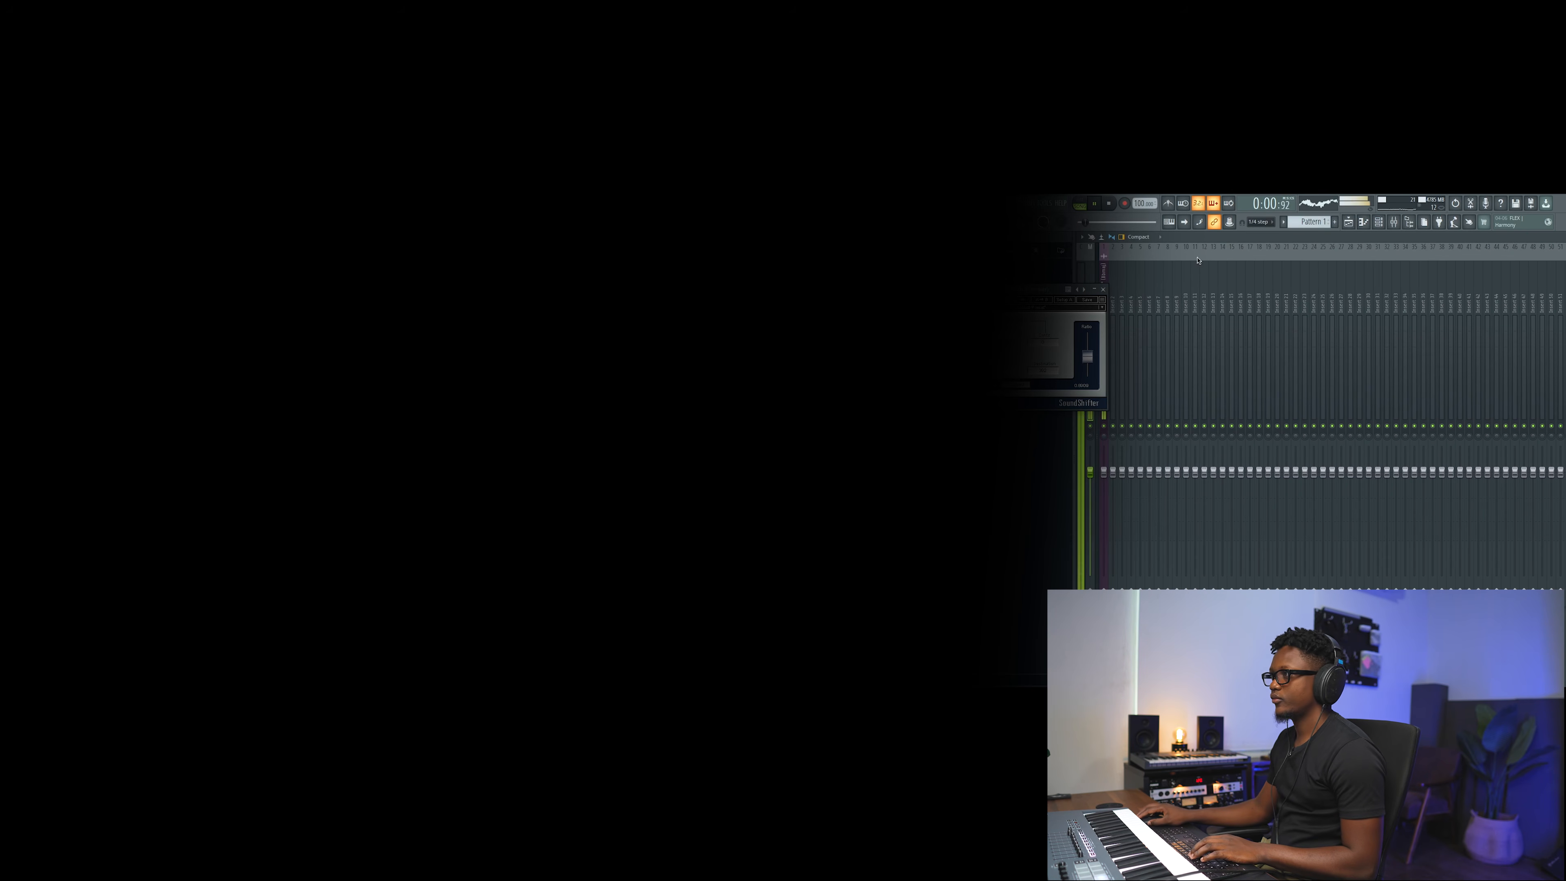
{"action": "left_click", "coordinate": [1348, 223]}
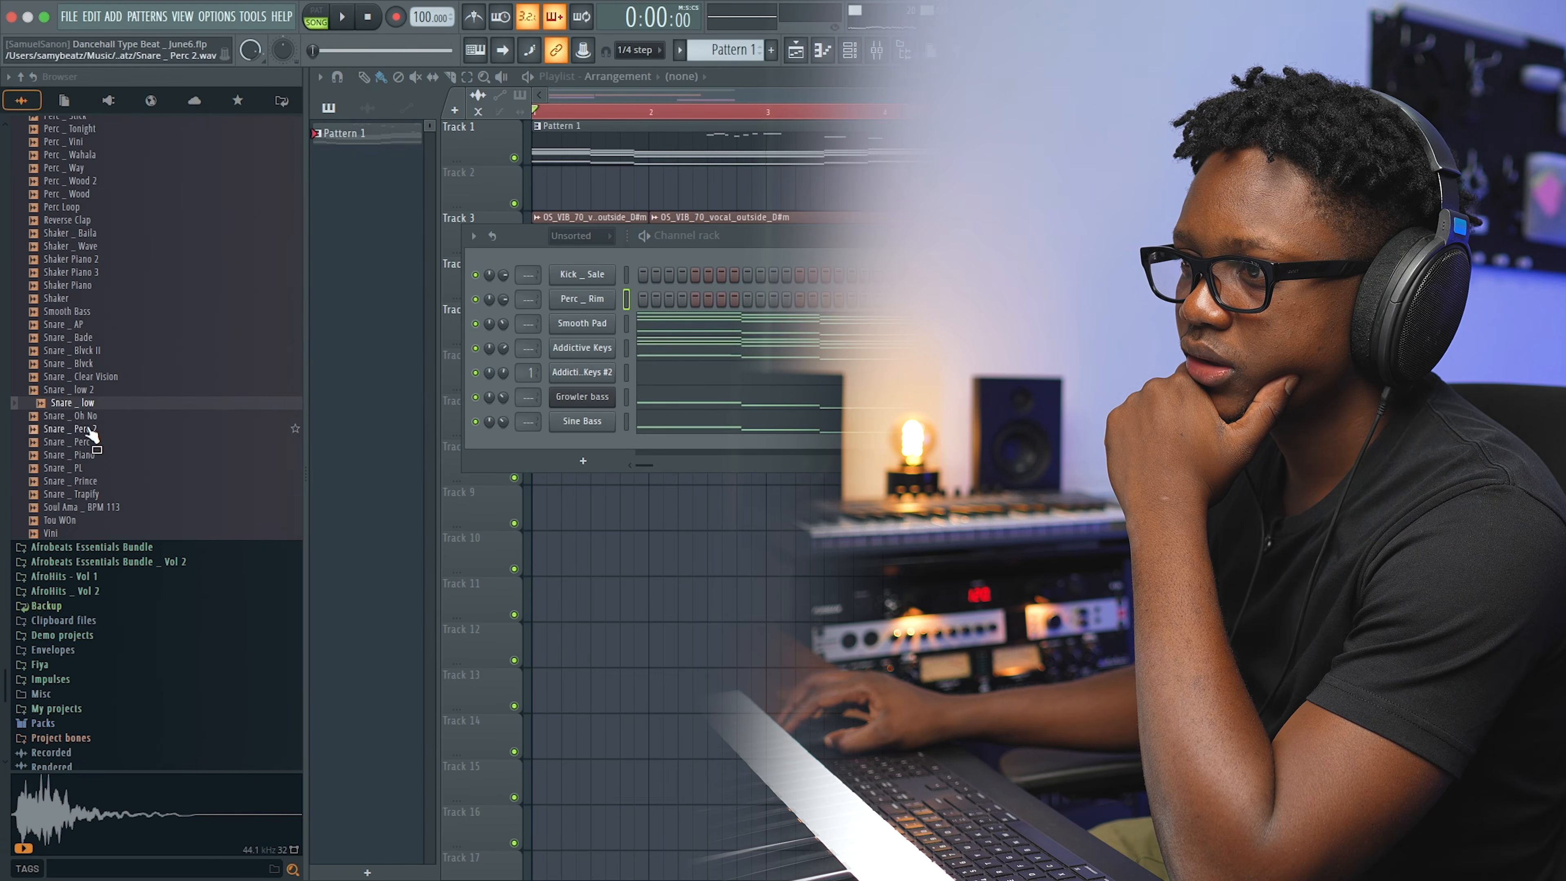
- Add the Snare _ Trapify sample and the Mini clap from the Fiya kit's Clap folder to the Channel rack
{"action": "left_click", "coordinate": [92, 494]}
{"action": "left_click_drag", "start_coordinate": [123, 494], "coordinate": [589, 310]}
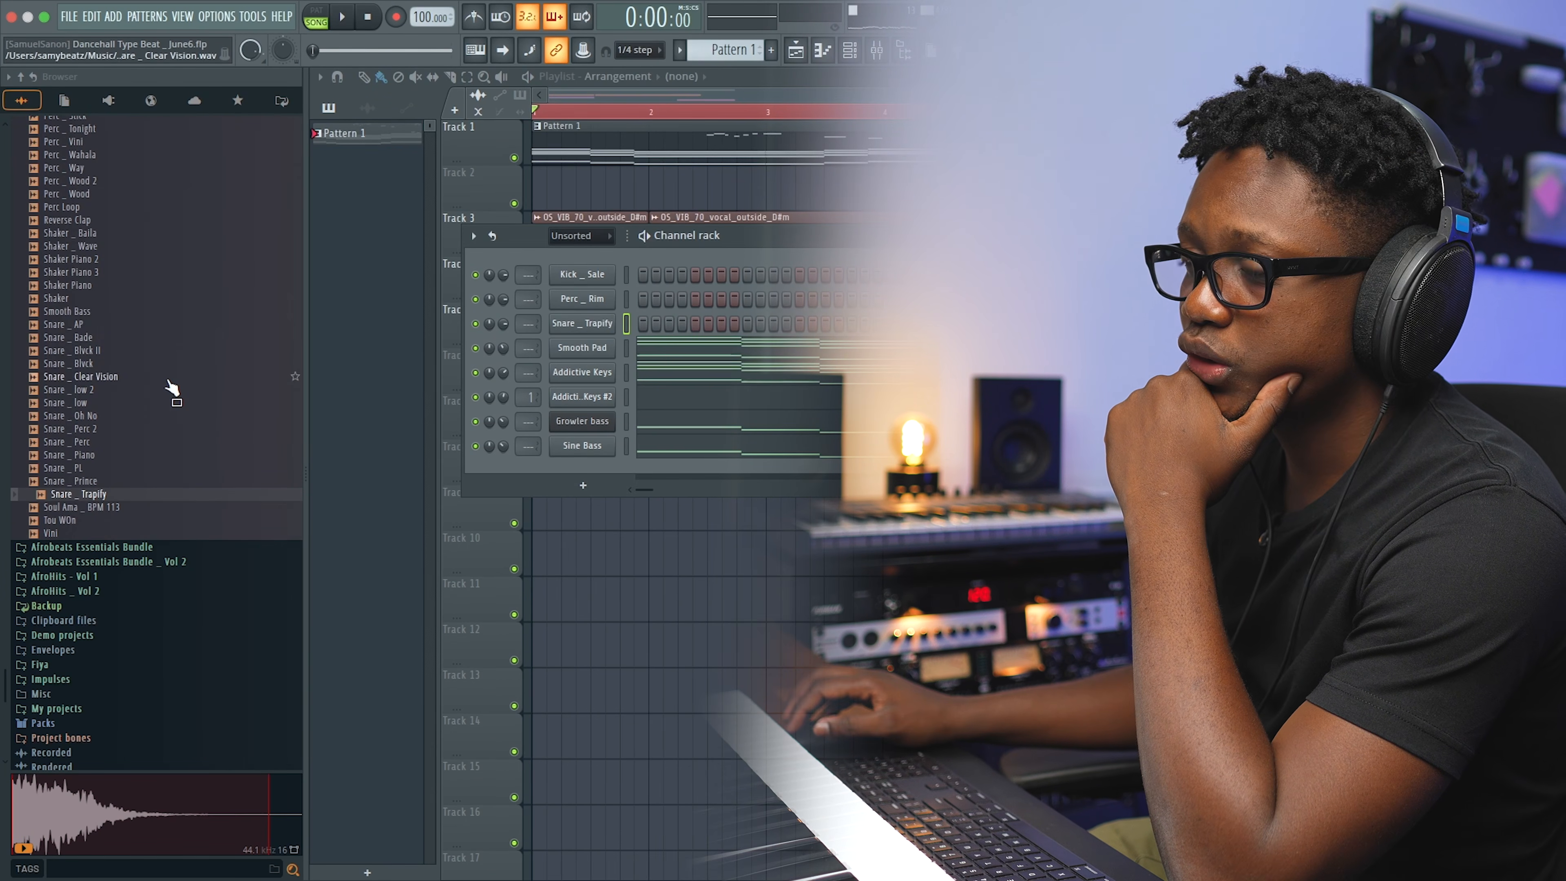
{"action": "scroll", "coordinate": [172, 388], "scroll_direction": "up", "scroll_amount": 2}
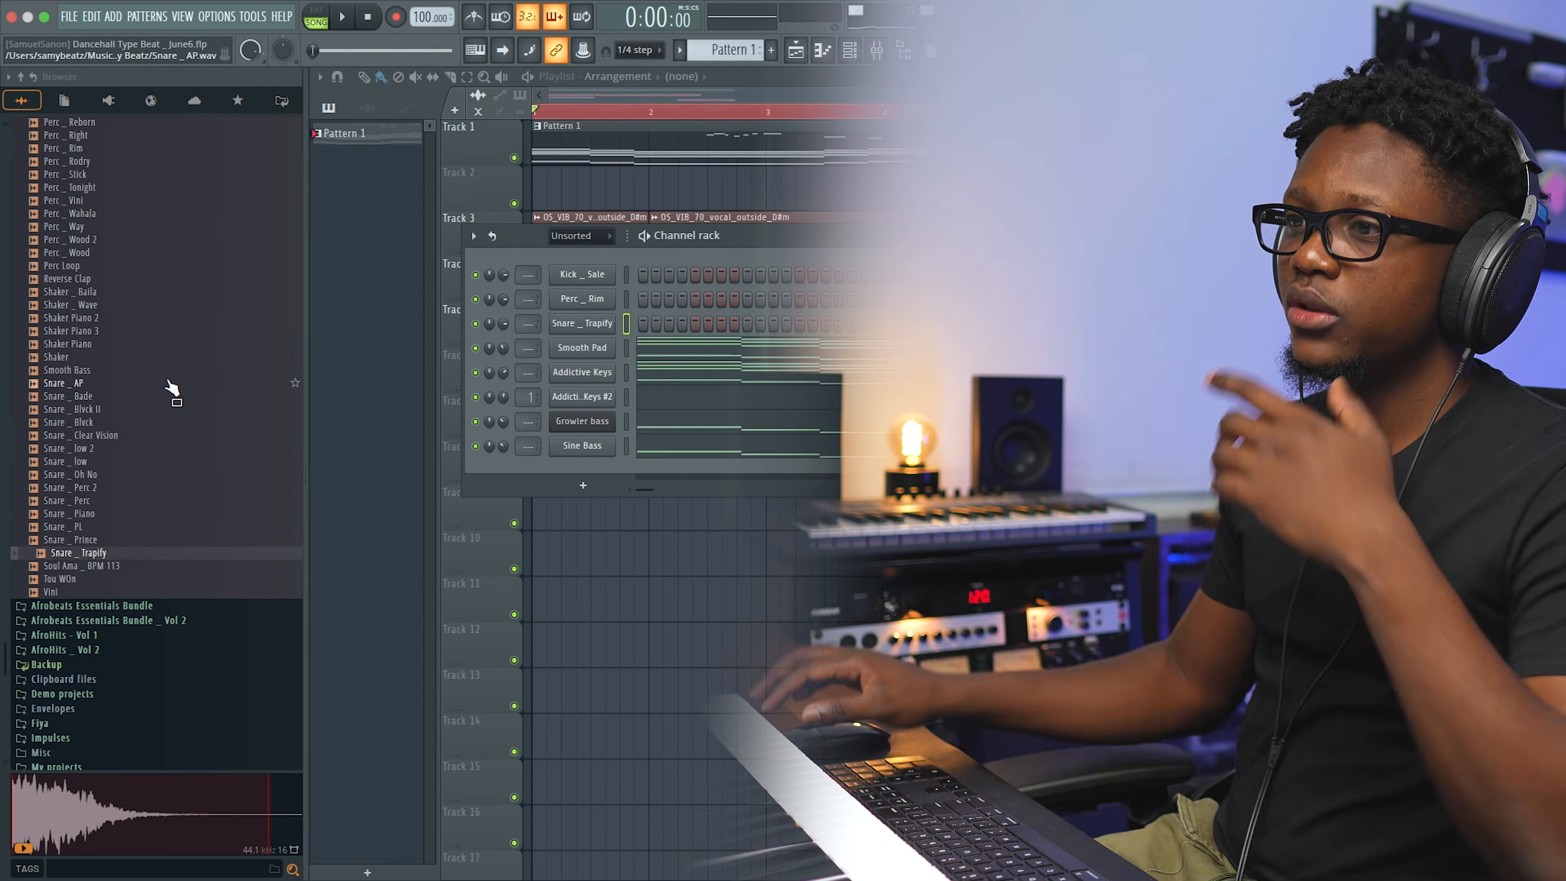
{"action": "scroll", "coordinate": [172, 388], "scroll_direction": "down", "scroll_amount": 6}
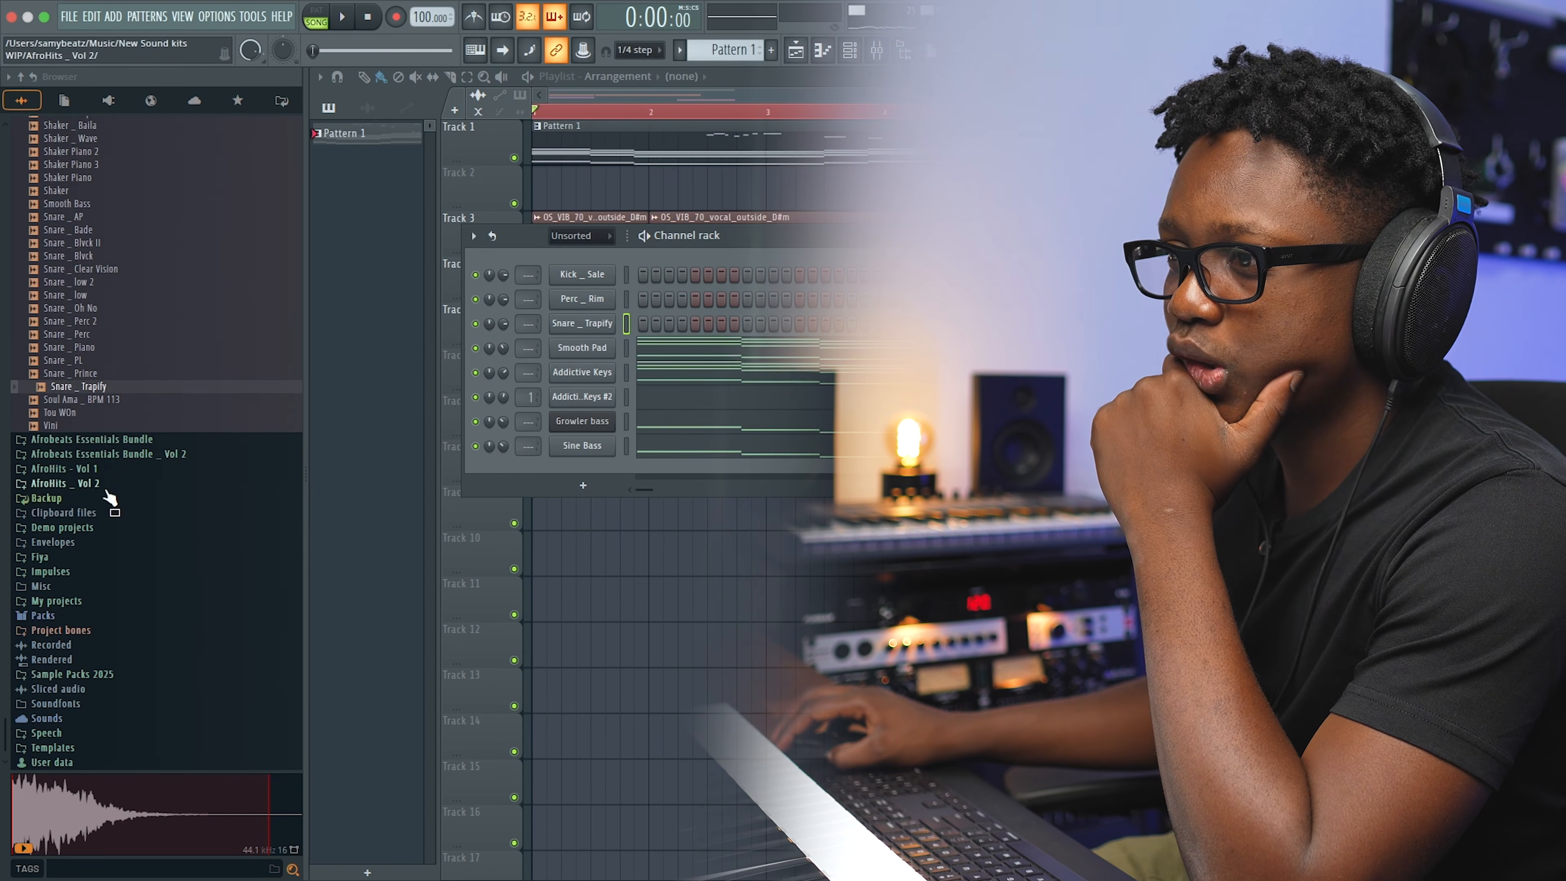
{"action": "left_click", "coordinate": [67, 558]}
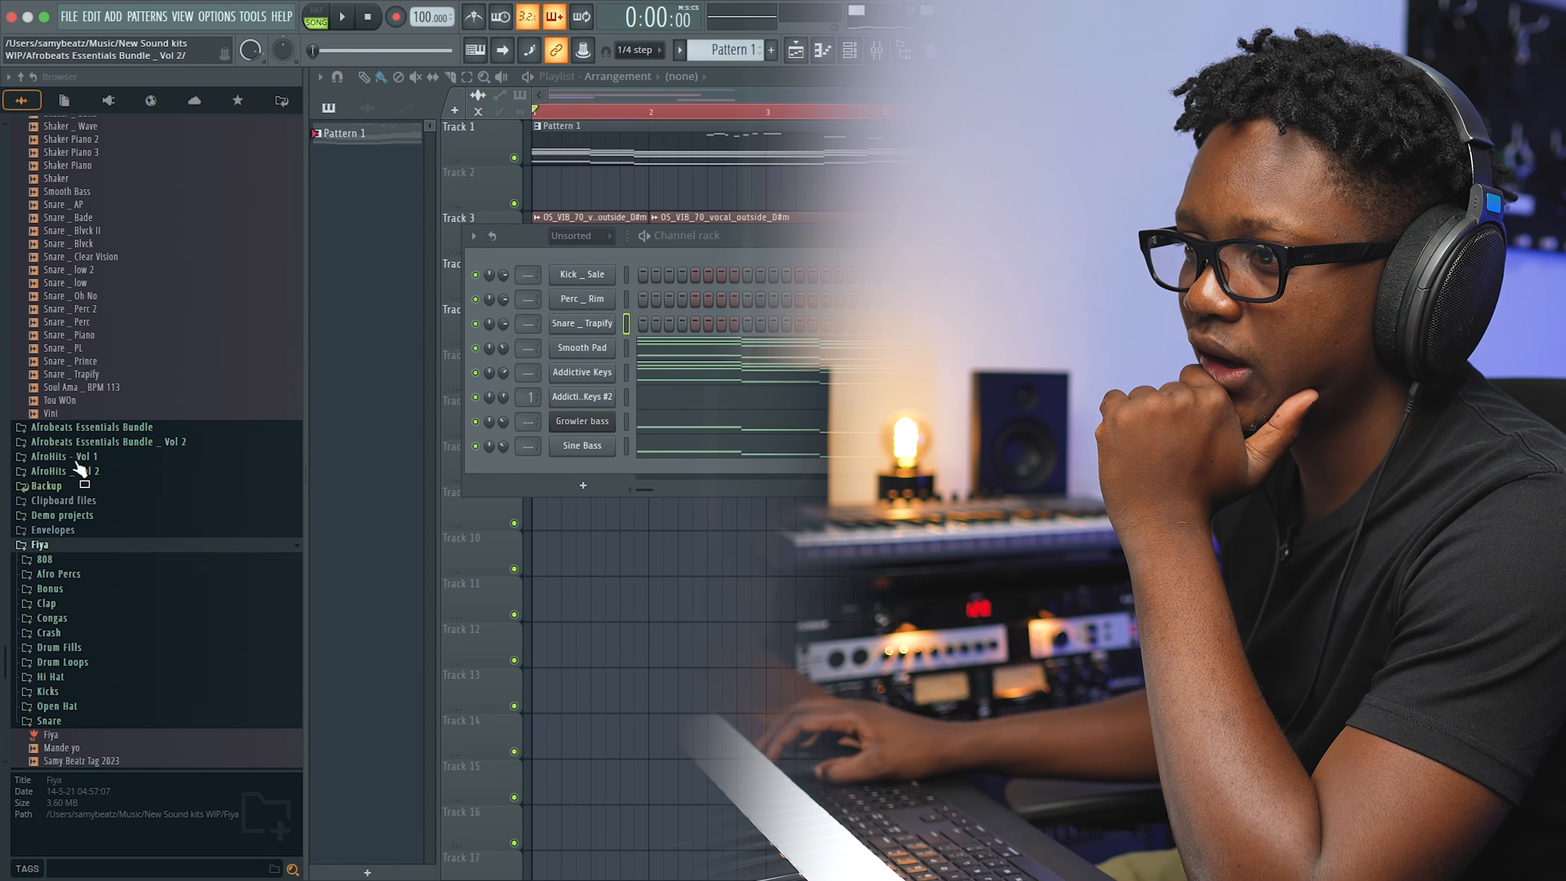
{"action": "left_click", "coordinate": [99, 472]}
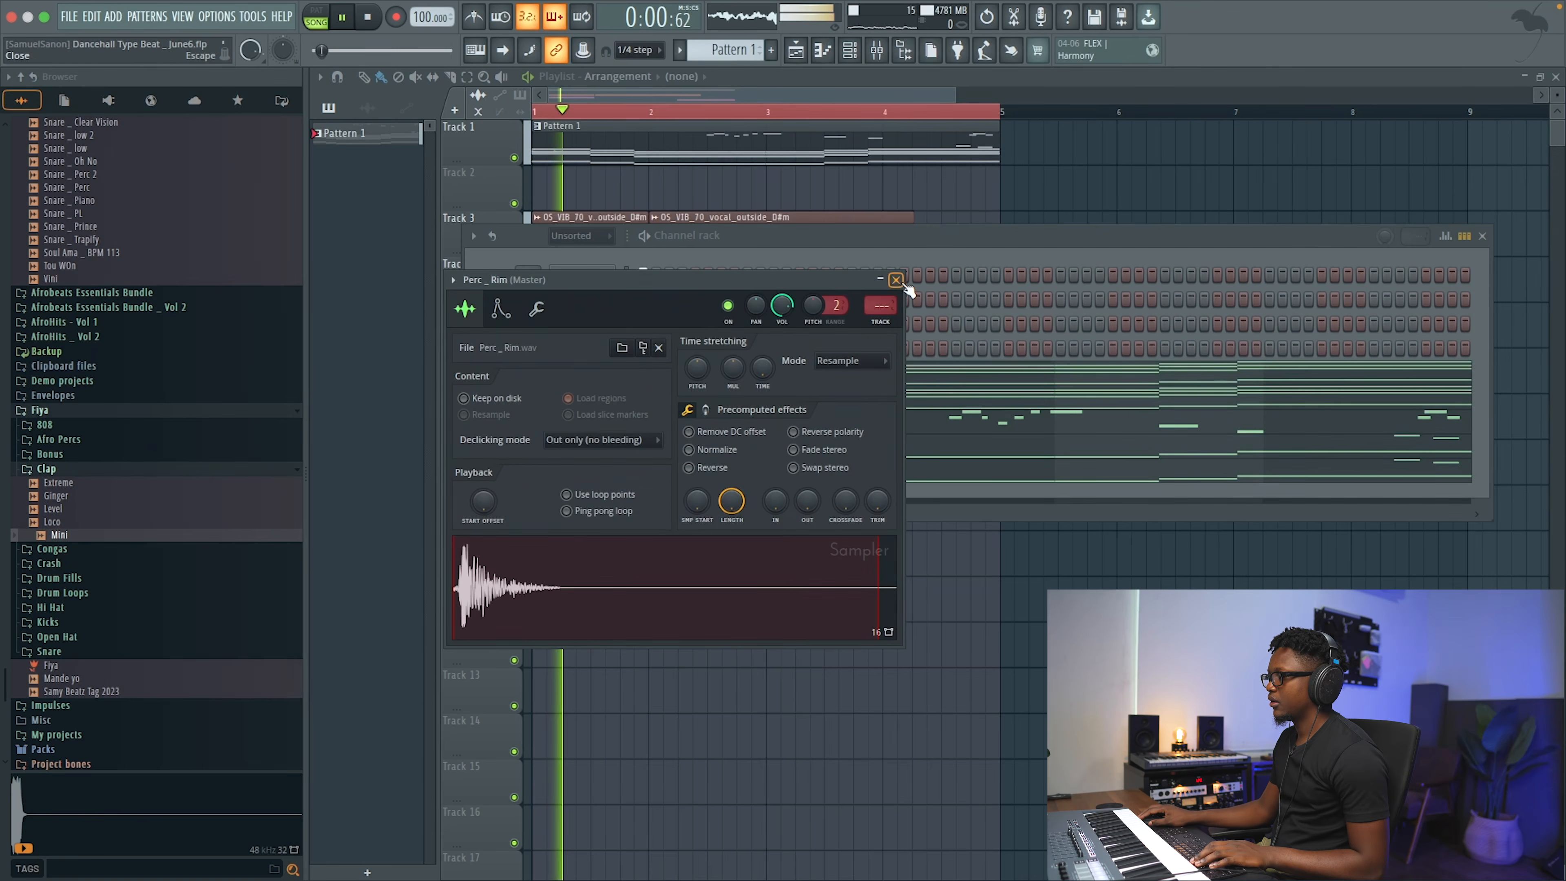
- Start the drum pattern with Kick _ Sale on step 1, Mini on step 4, Perc _ Rim on step 7 and Snare _ Trapify on step 13
{"action": "left_click", "coordinate": [897, 281]}
{"action": "key", "text": "space"}
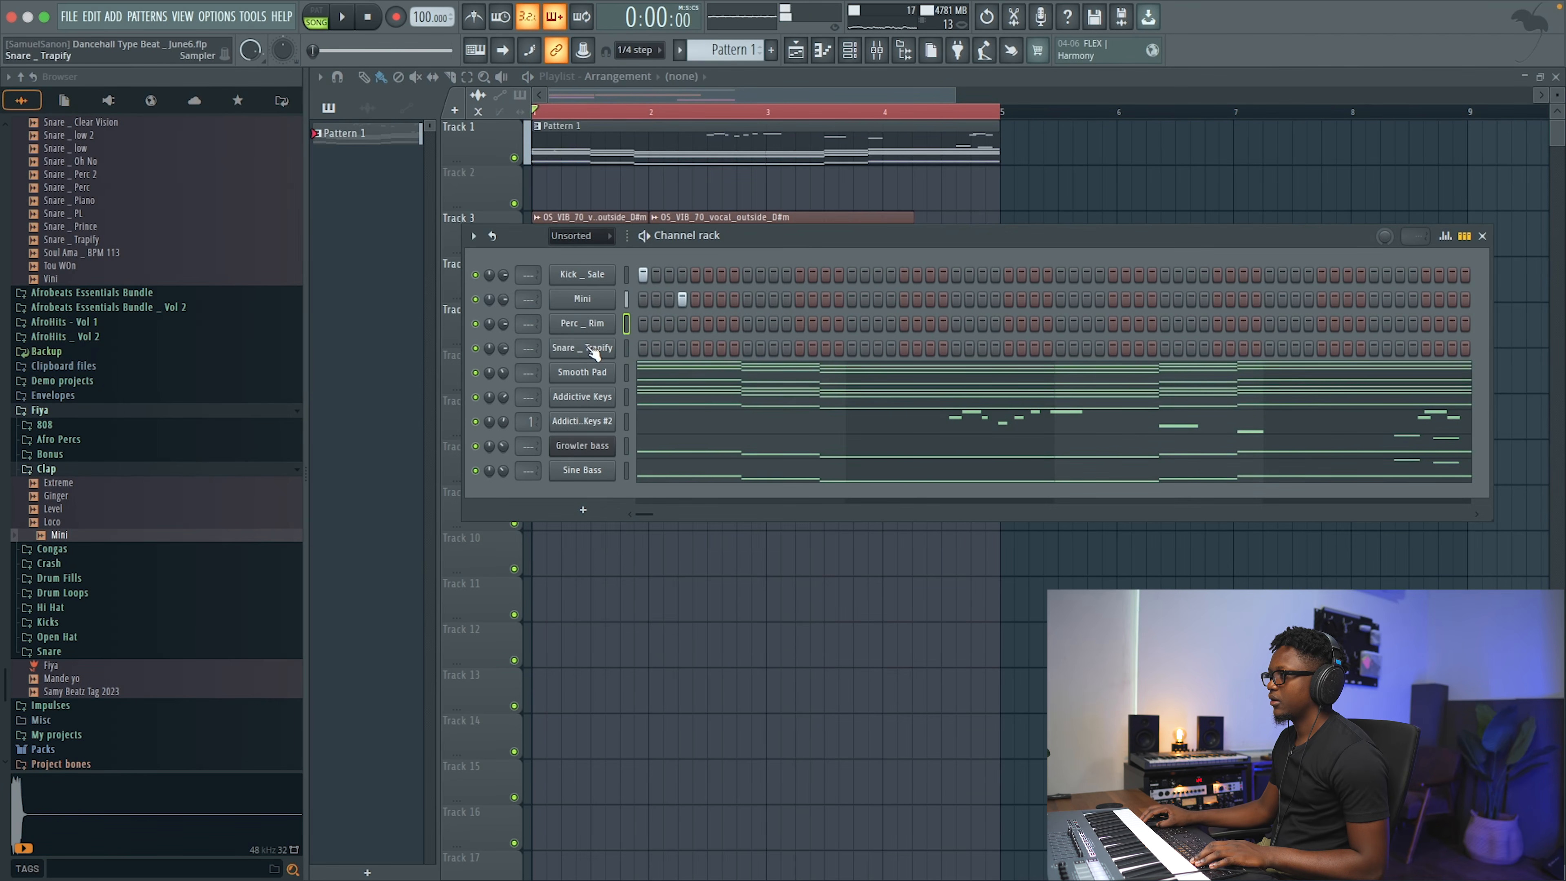
{"action": "left_click", "coordinate": [721, 323]}
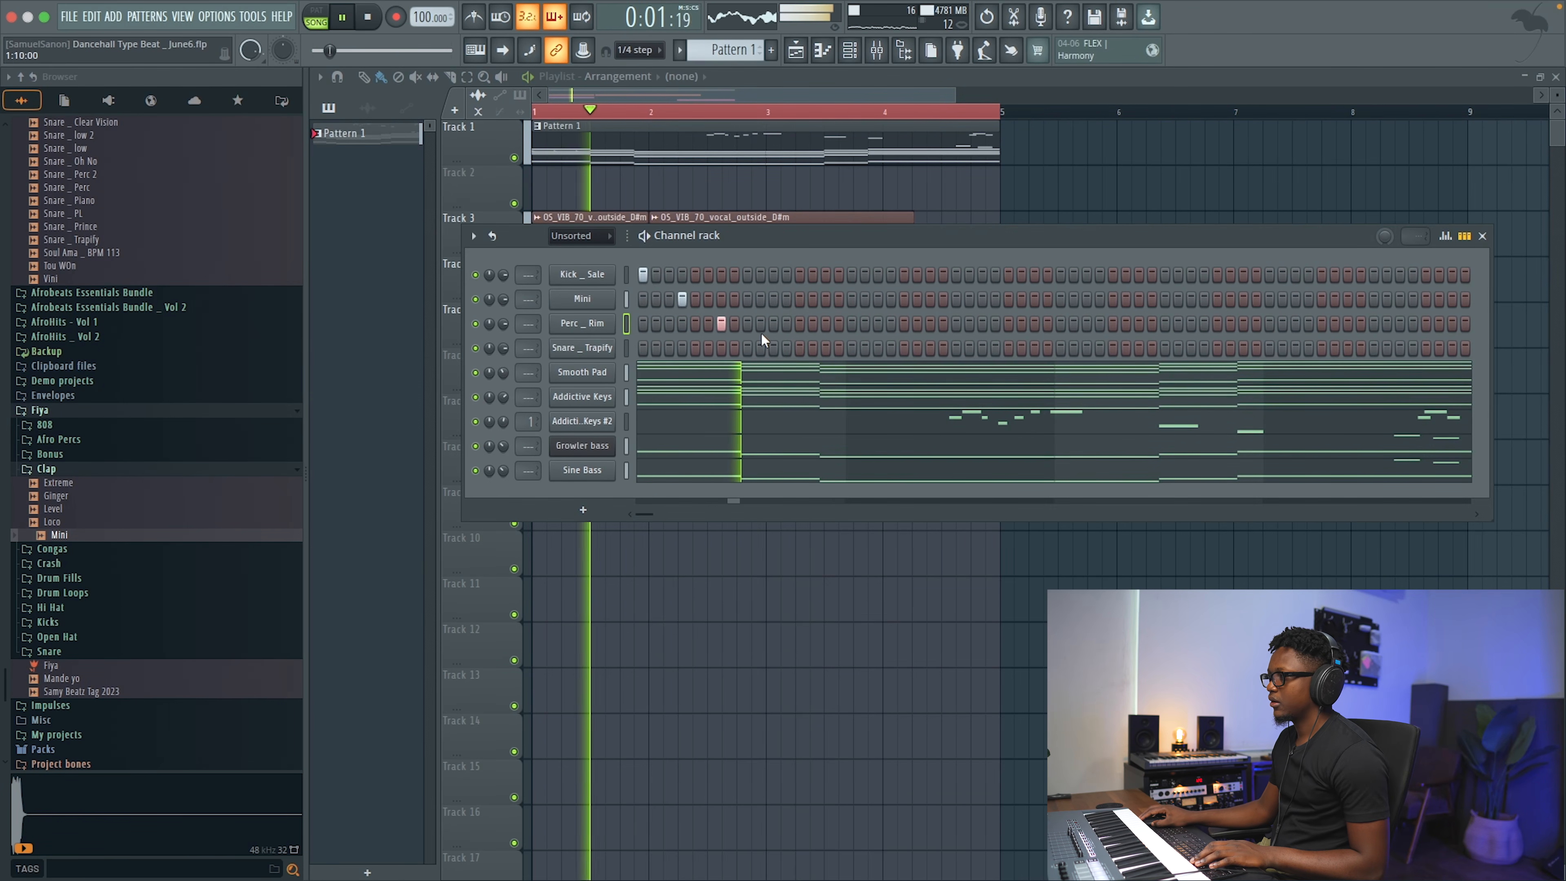
{"action": "left_click", "coordinate": [800, 348]}
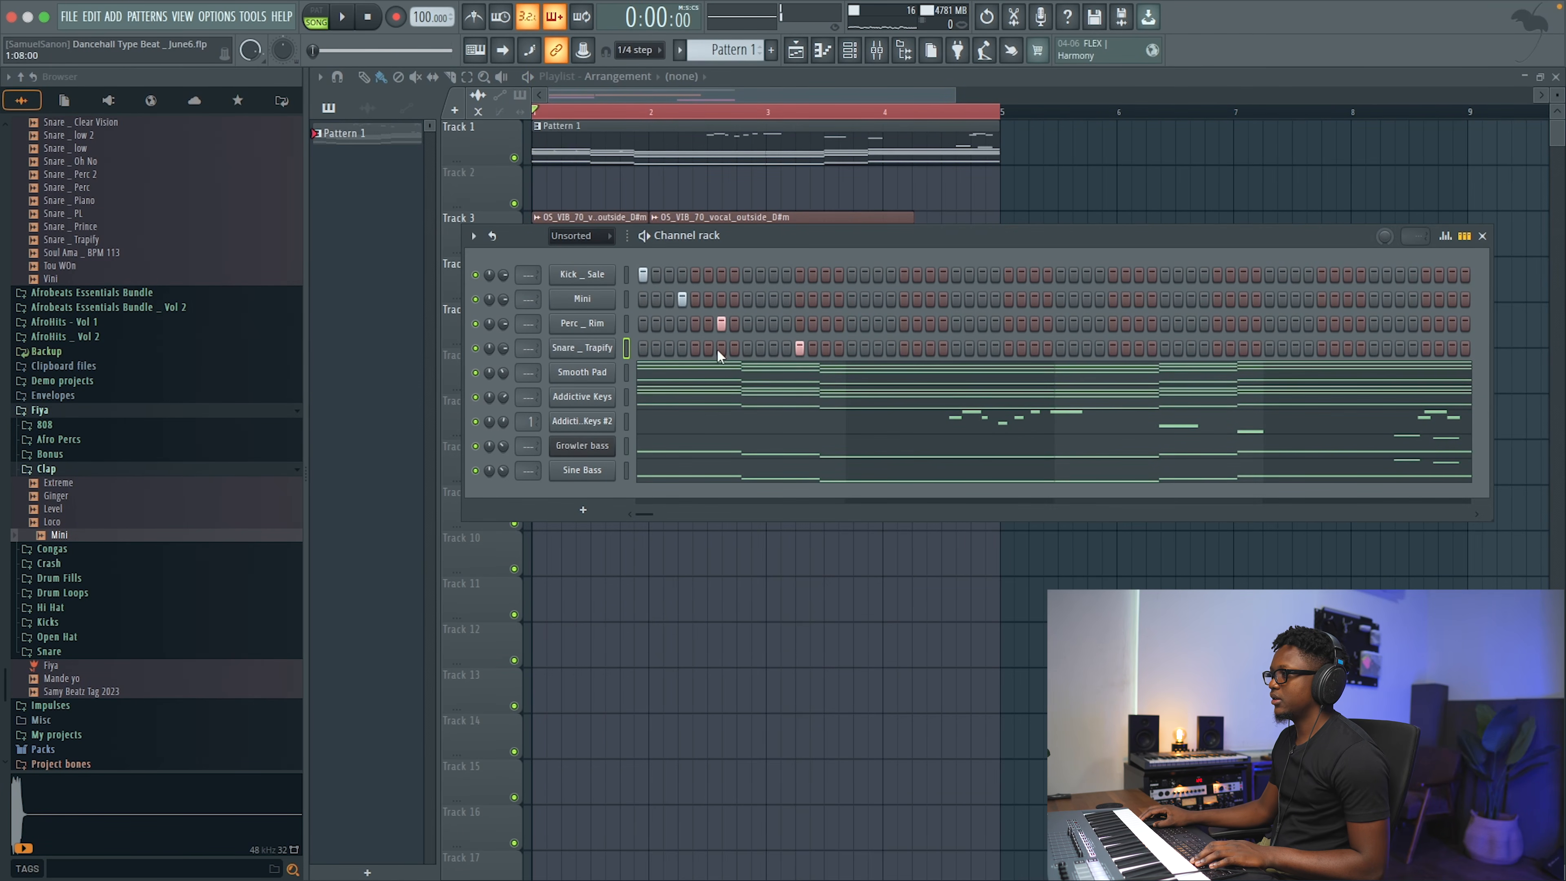
{"action": "left_click", "coordinate": [577, 348]}
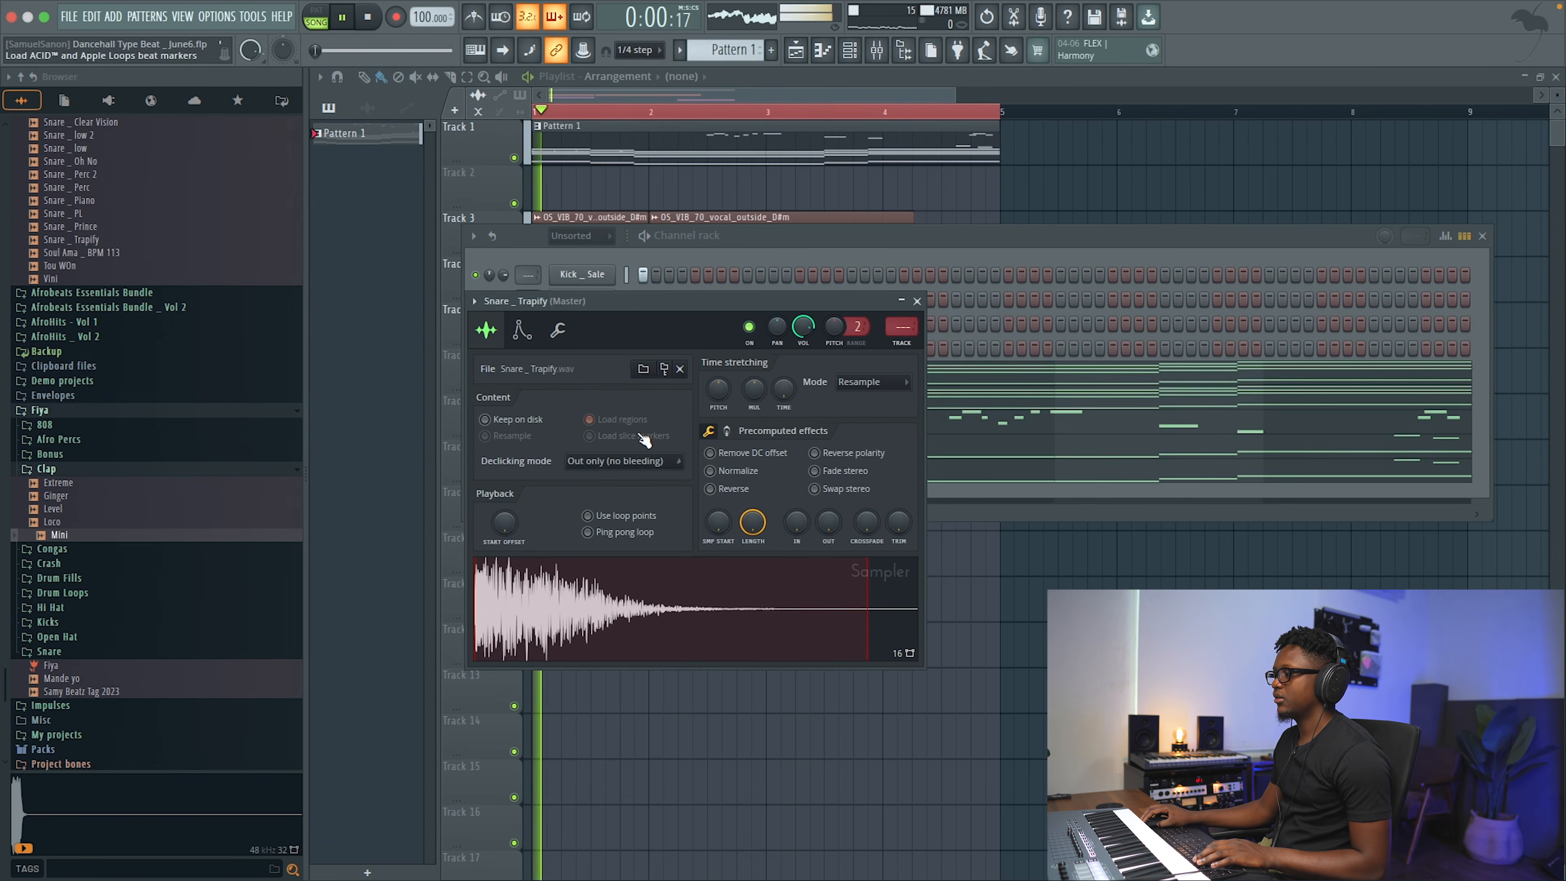
{"action": "left_click", "coordinate": [917, 300]}
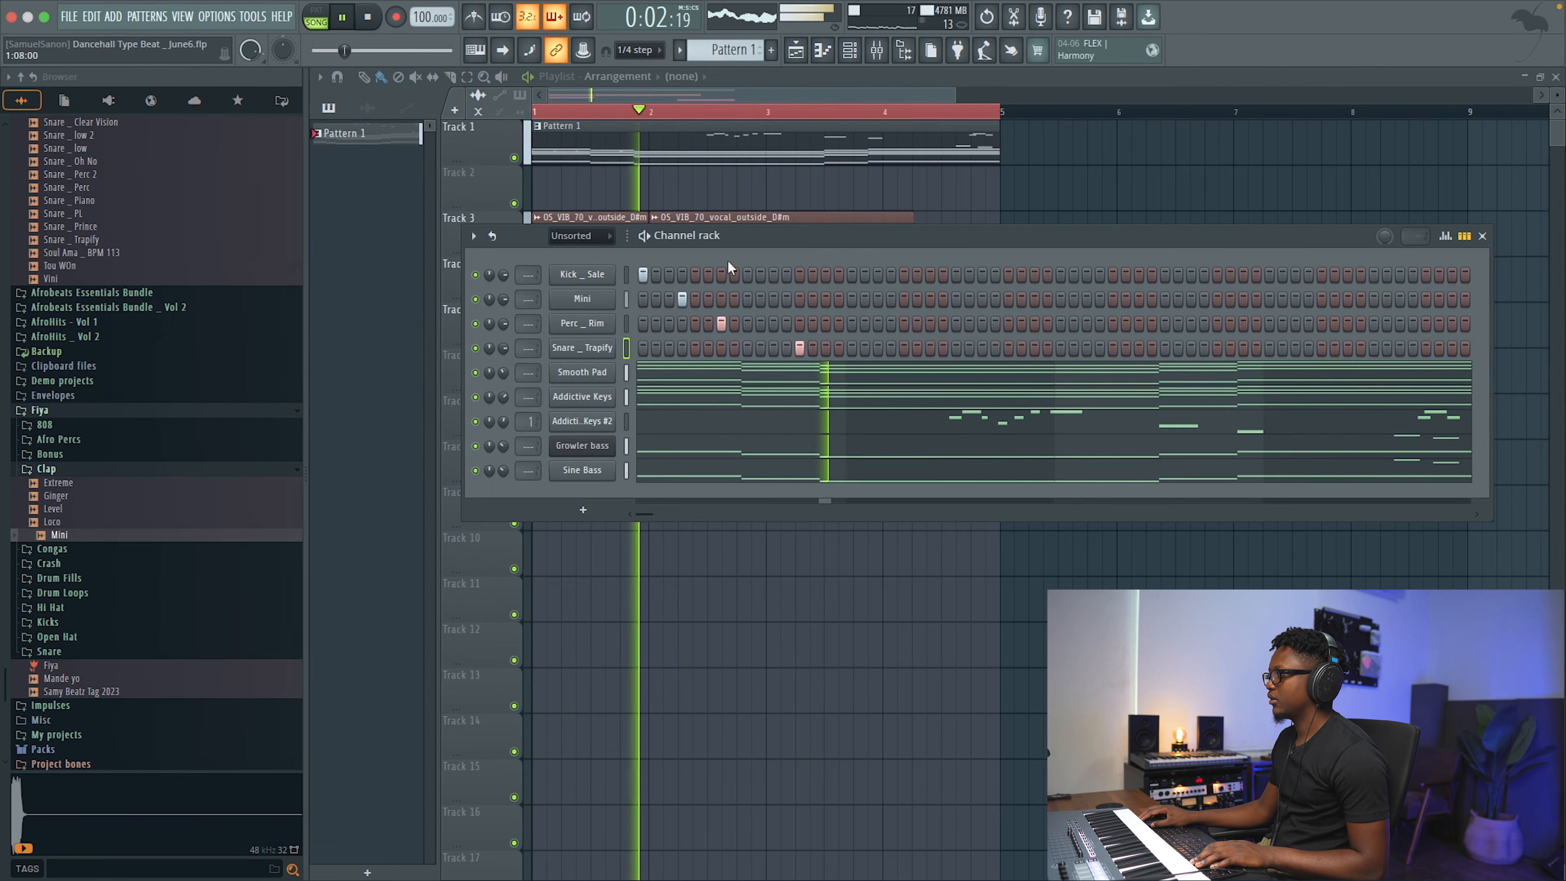
- Extend the pattern with Kick _ Sale on steps 11, 27 and 33, and repeat the clap, rim and snare hits in the following bars
{"action": "left_click", "coordinate": [773, 273]}
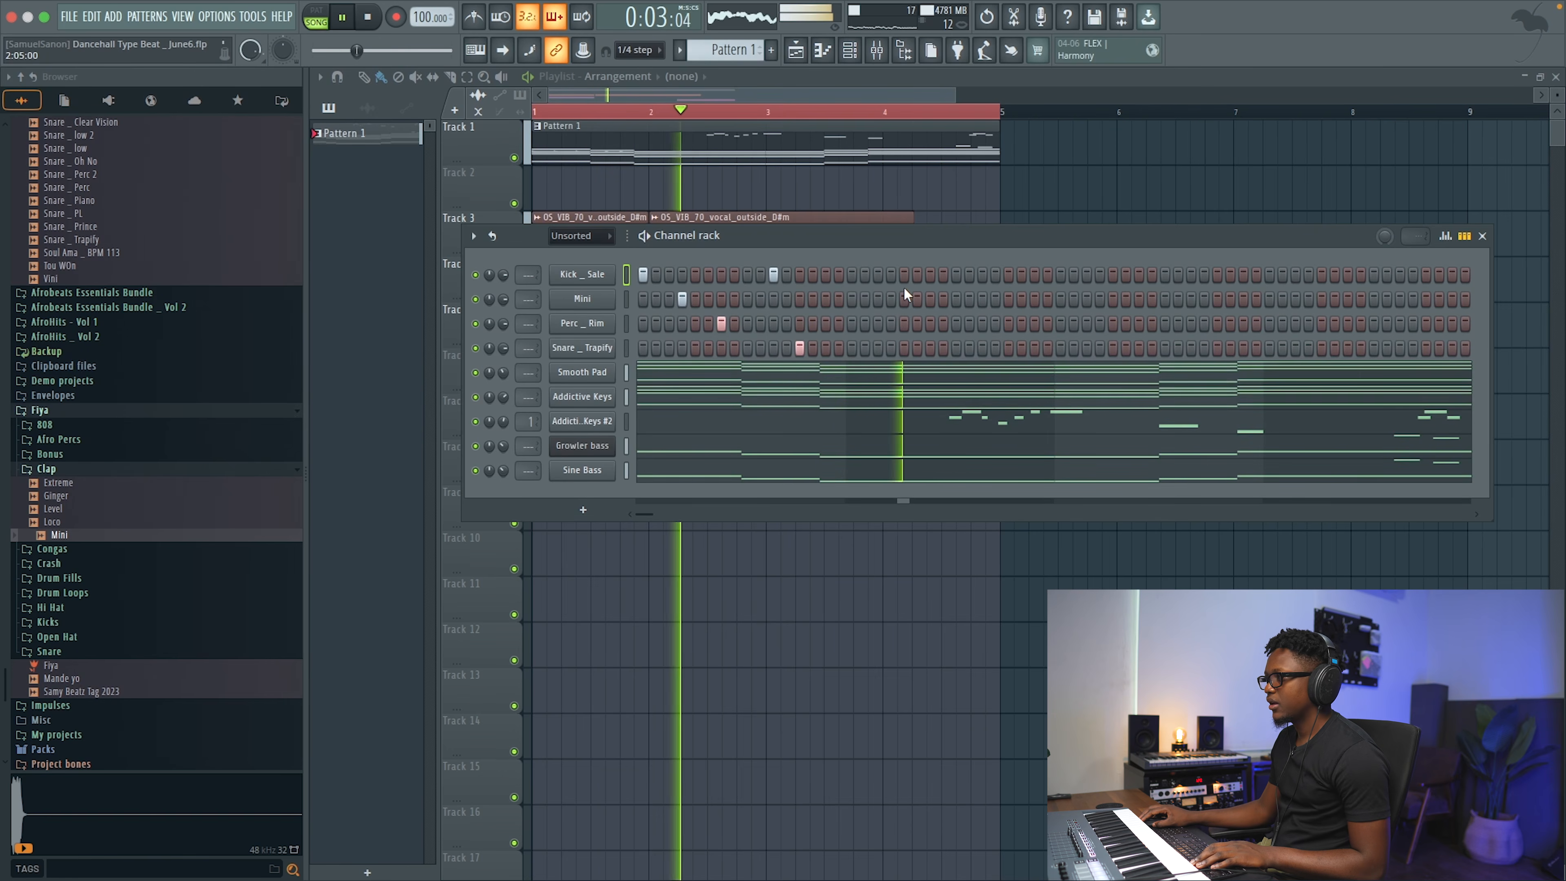
{"action": "key", "text": "space"}
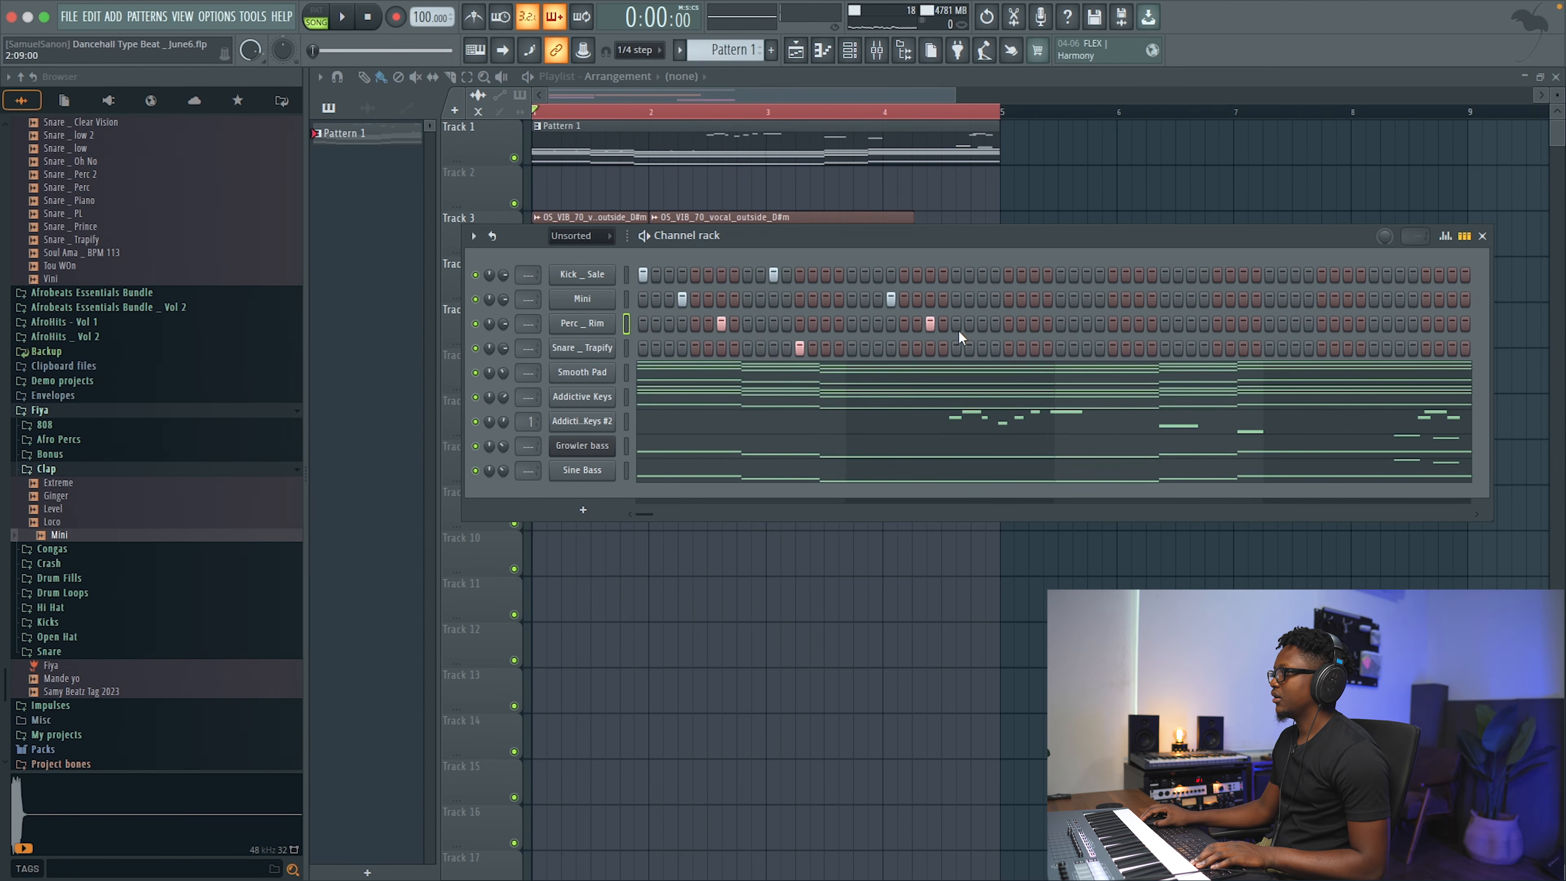
{"action": "key", "text": "space"}
{"action": "left_click", "coordinate": [1008, 347]}
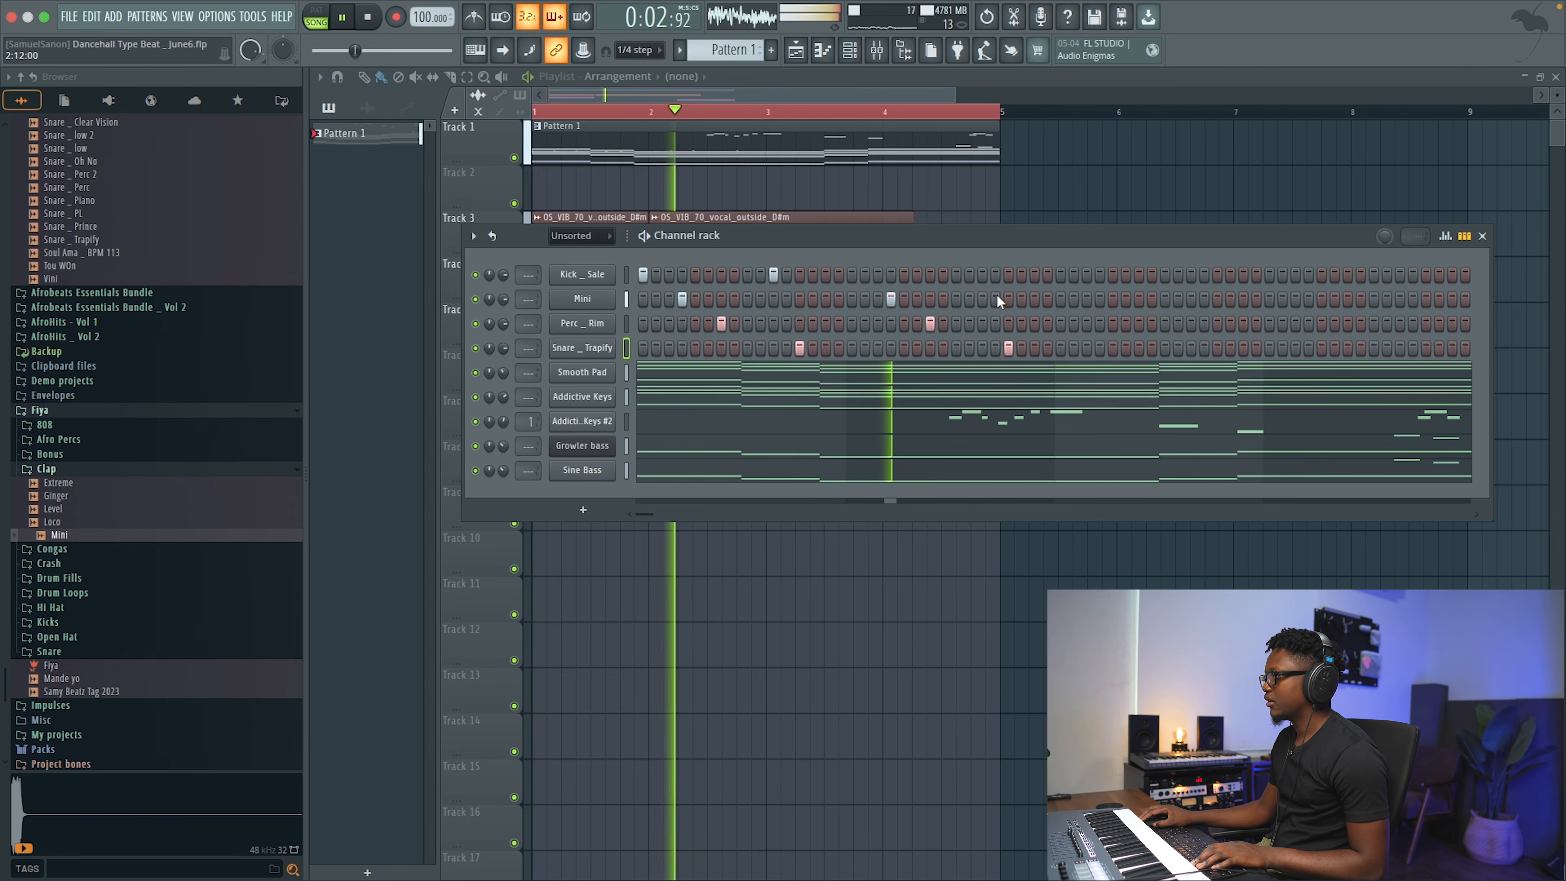
{"action": "left_click", "coordinate": [981, 274]}
{"action": "left_click", "coordinate": [1061, 274]}
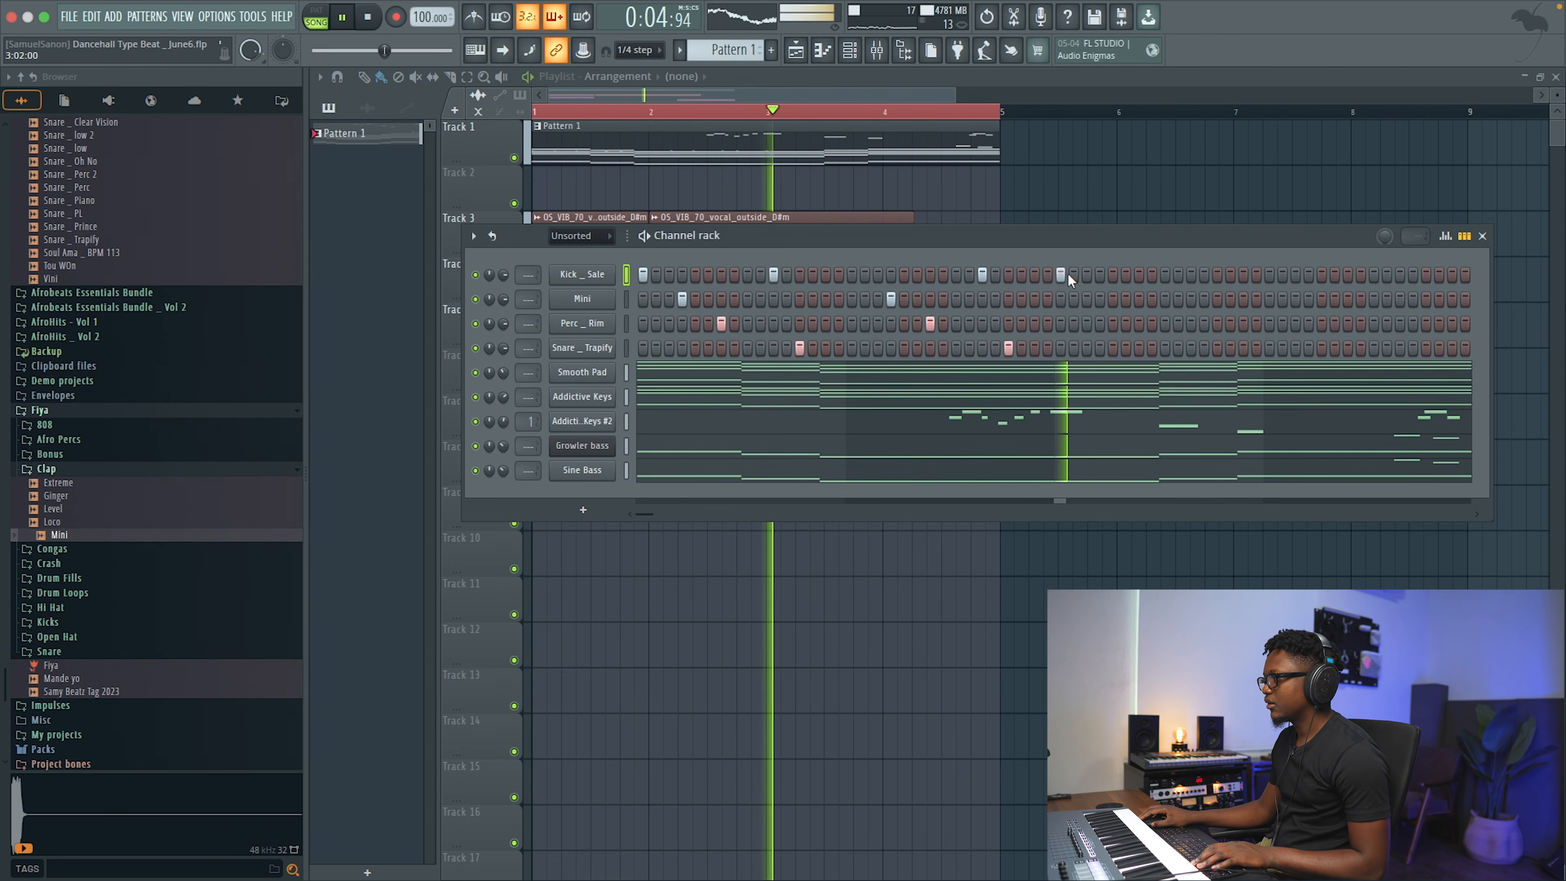
{"action": "key", "text": "space"}
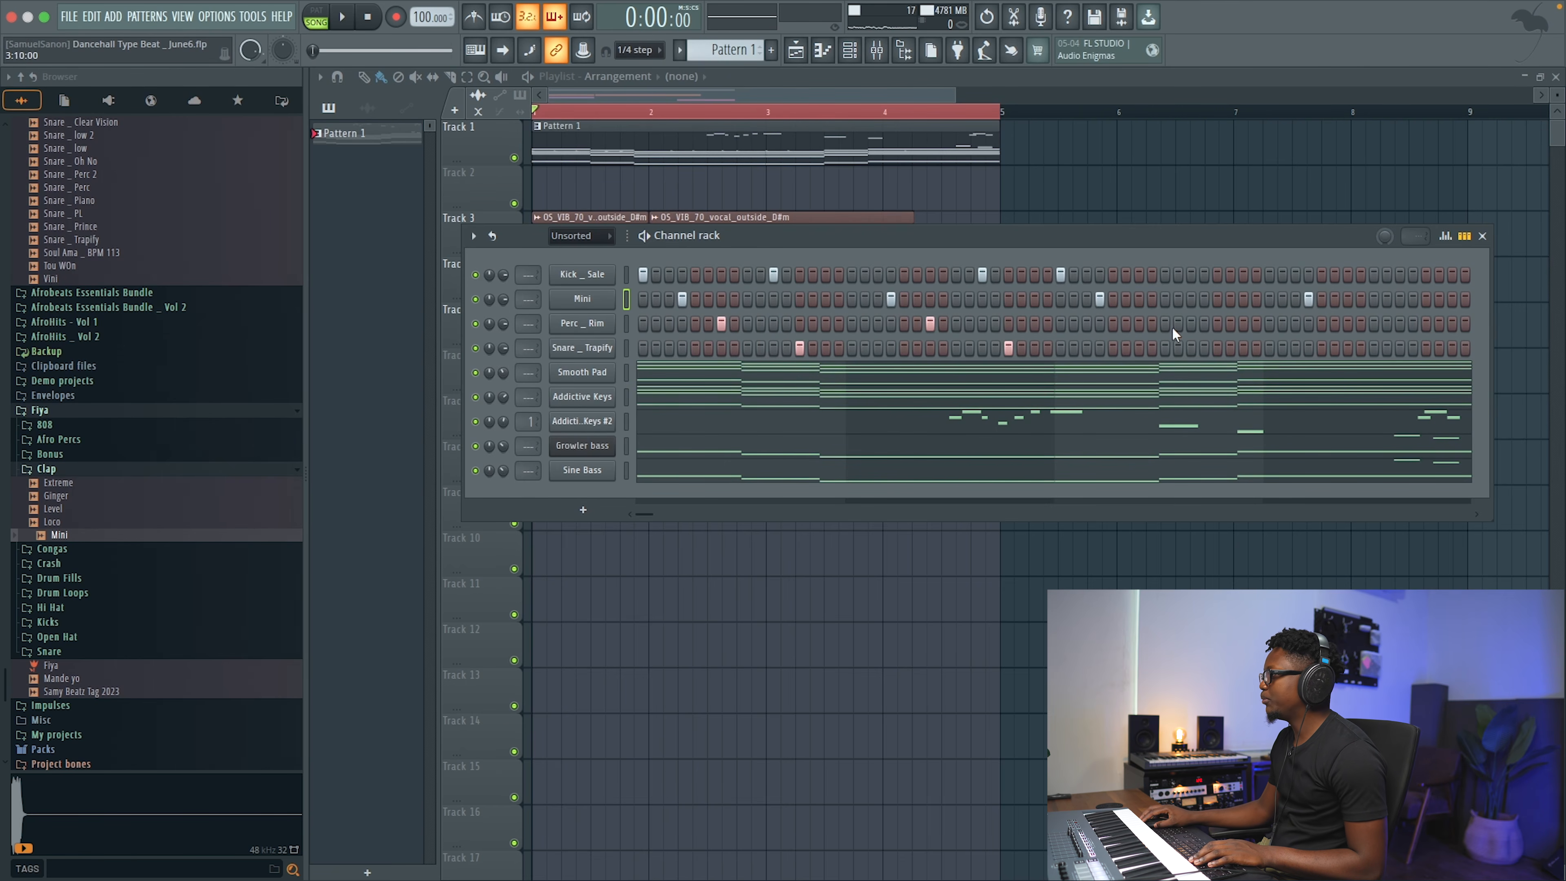
- Add the Perc _ Filtered sample below Snare _ Trapify, place a hit on step 31 and play the beat
{"action": "scroll", "coordinate": [154, 321], "scroll_direction": "up", "scroll_amount": 3}
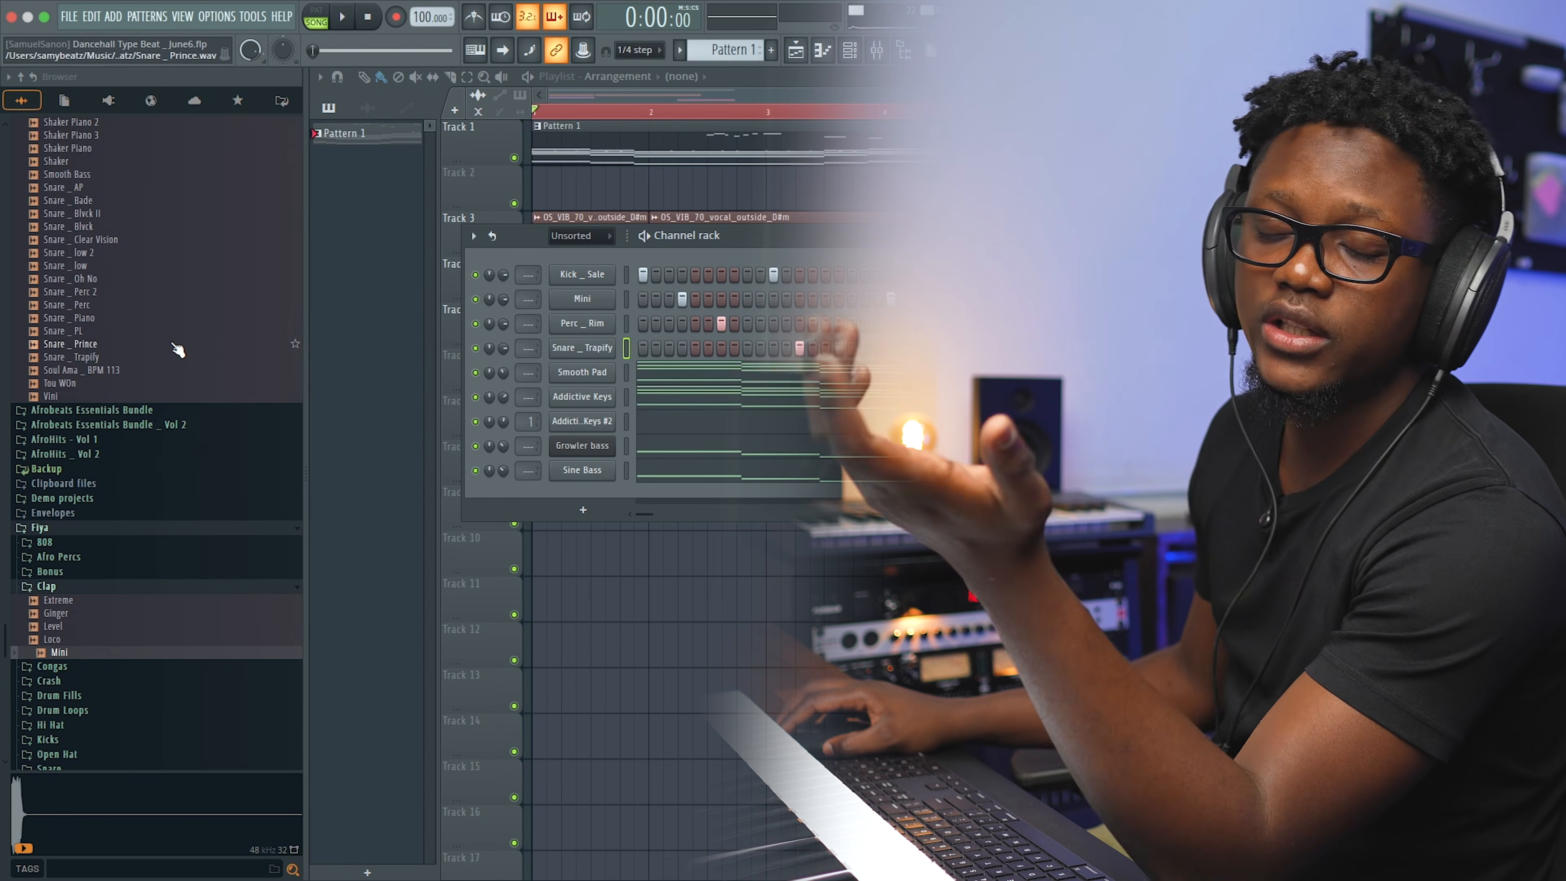
{"action": "scroll", "coordinate": [178, 350], "scroll_direction": "up", "scroll_amount": 2}
{"action": "scroll", "coordinate": [185, 438], "scroll_direction": "up", "scroll_amount": 10}
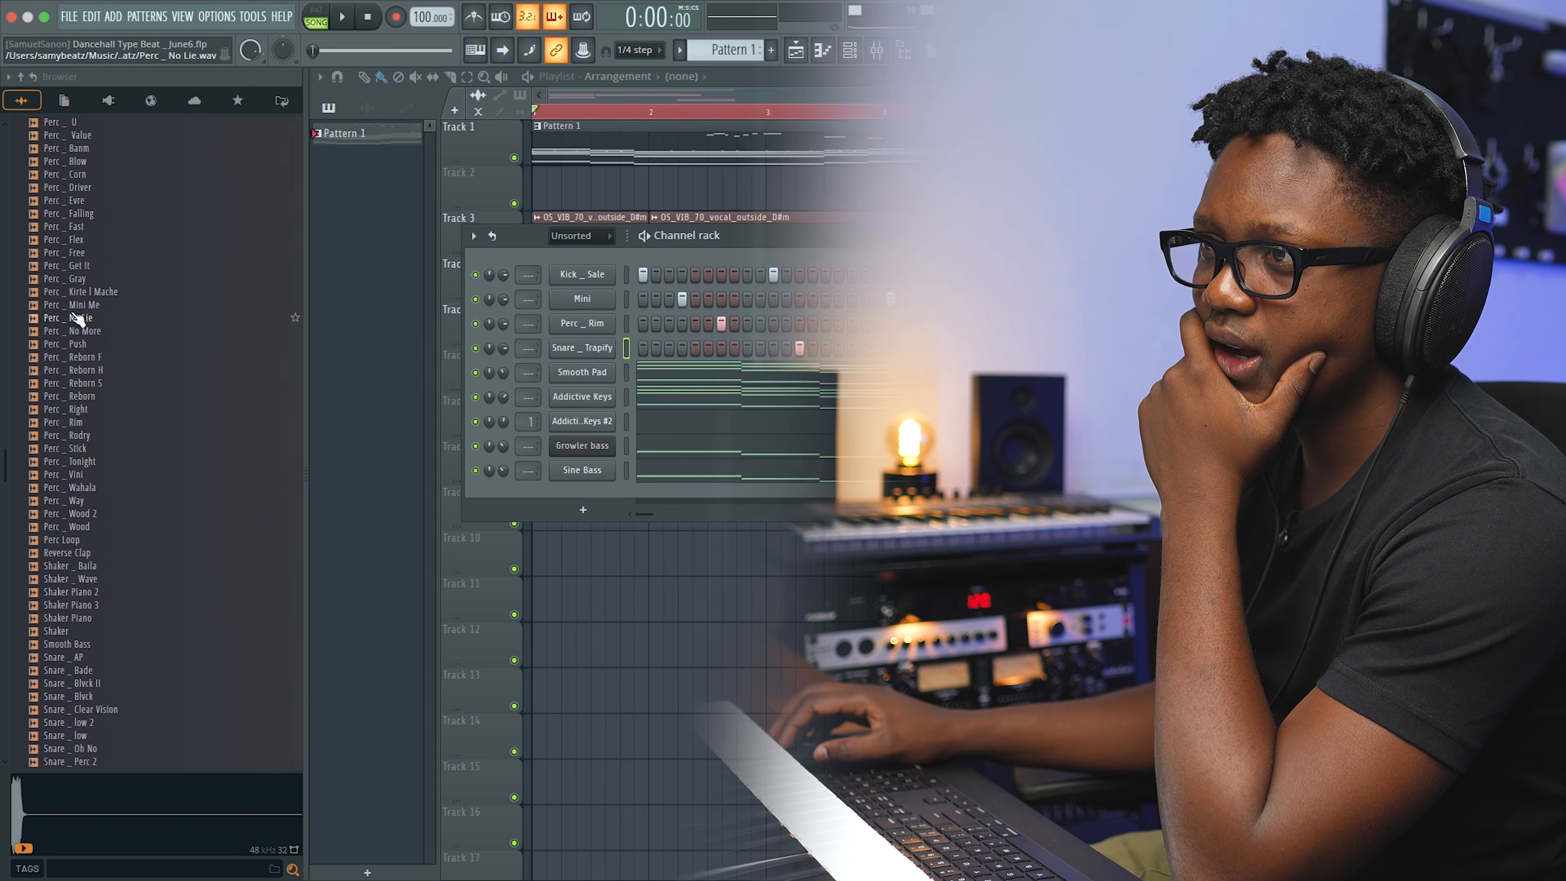
{"action": "scroll", "coordinate": [78, 317], "scroll_direction": "up", "scroll_amount": 7}
{"action": "left_click_drag", "start_coordinate": [80, 246], "coordinate": [587, 359]}
{"action": "key", "text": "space"}
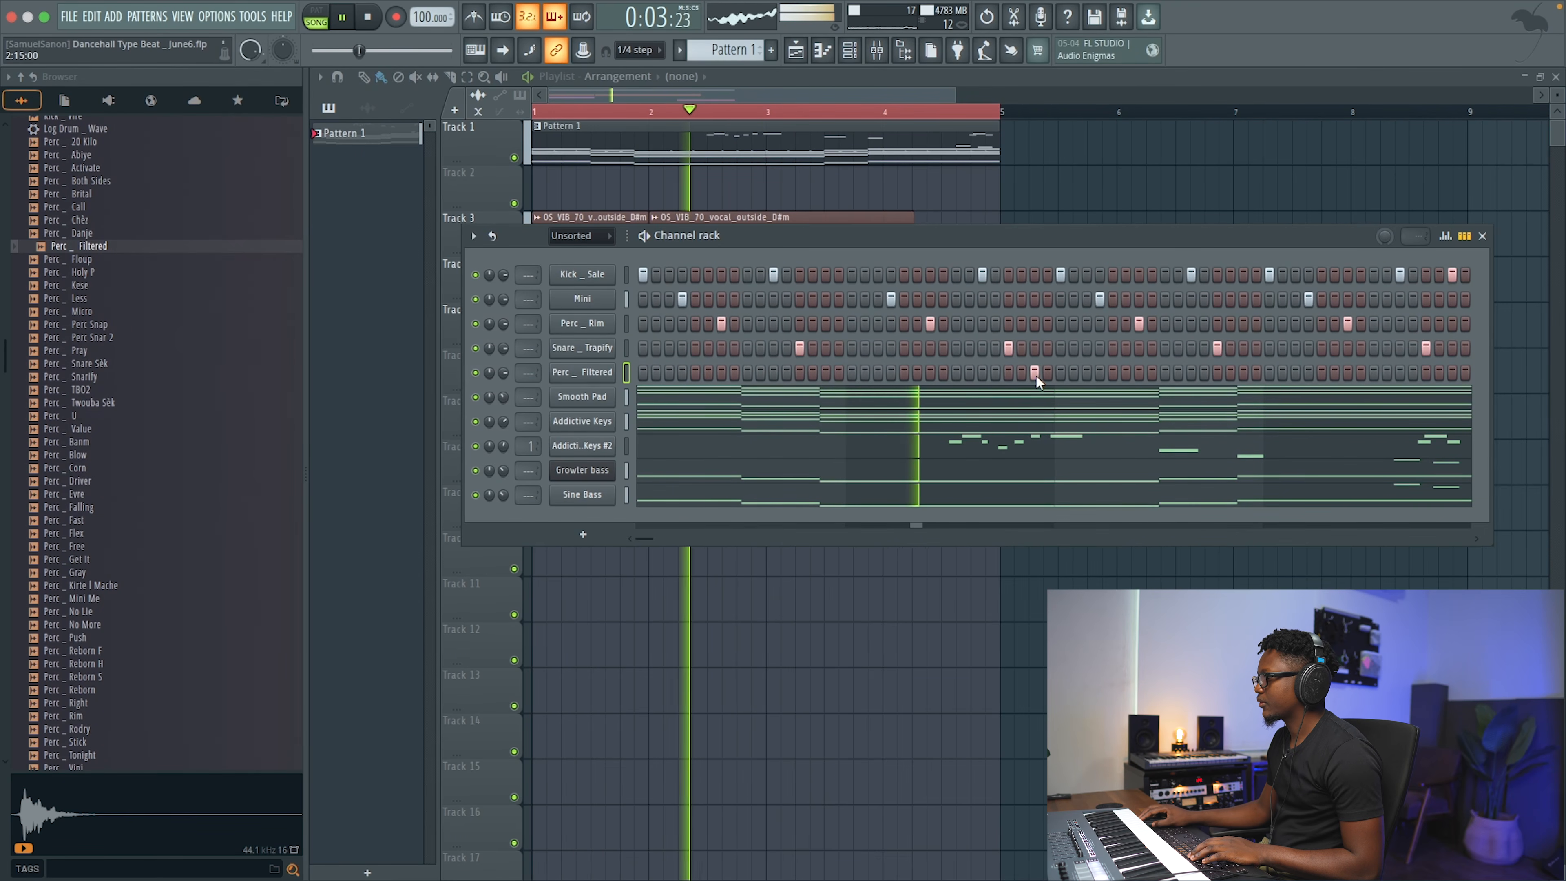
- Show the Perc _ Filtered channel in the Piano roll and set the snap to 1/2 step
{"action": "right_click", "coordinate": [601, 370]}
{"action": "left_click", "coordinate": [634, 370]}
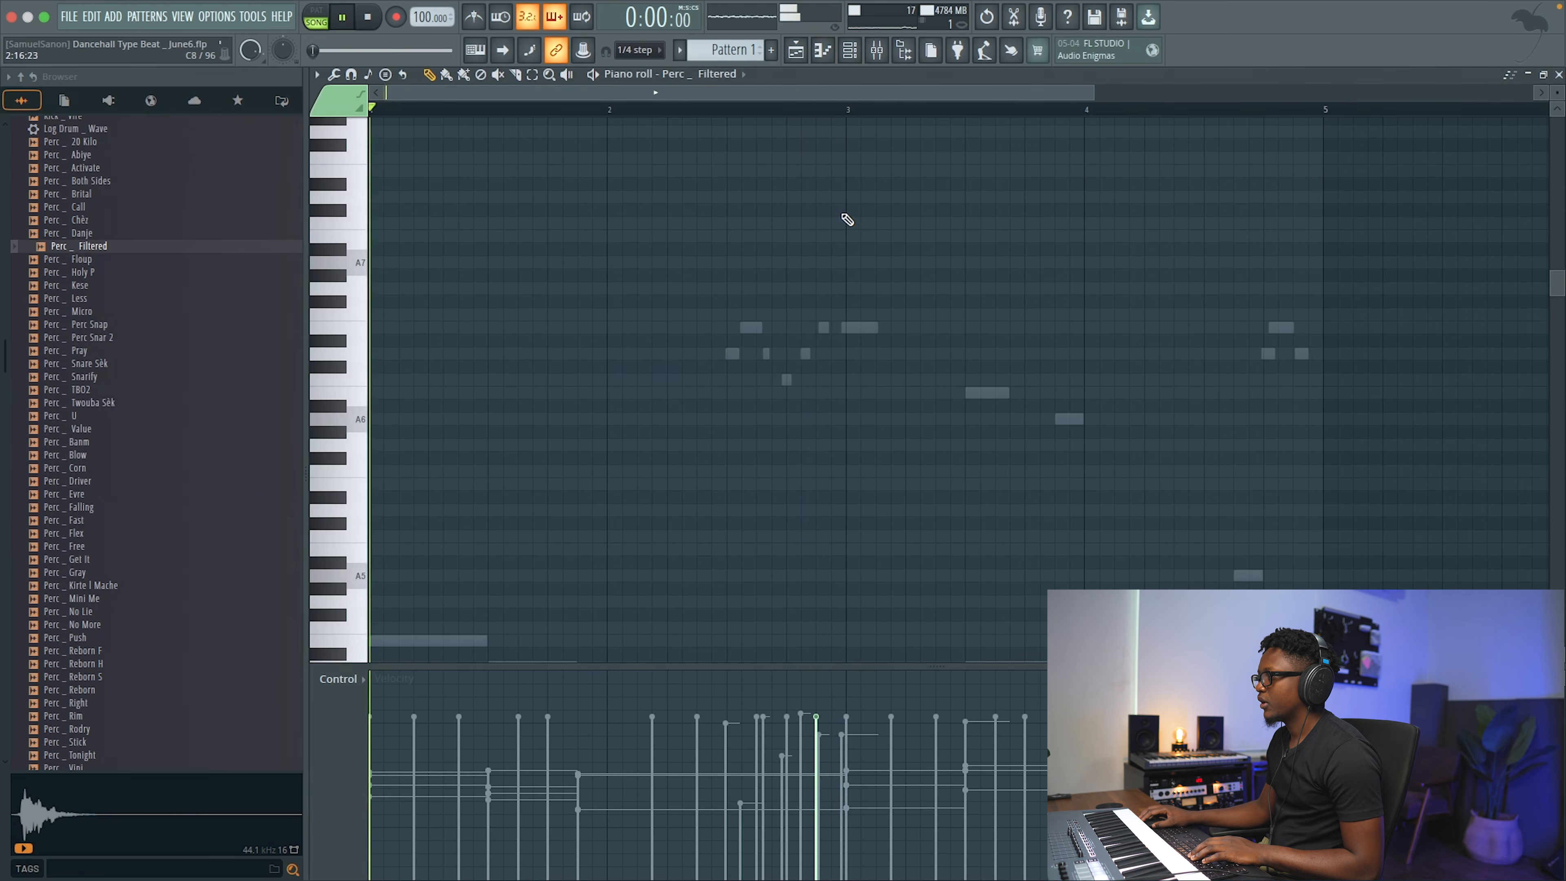
{"action": "scroll", "coordinate": [846, 217], "scroll_direction": "down", "scroll_amount": 5}
{"action": "key", "text": "space"}
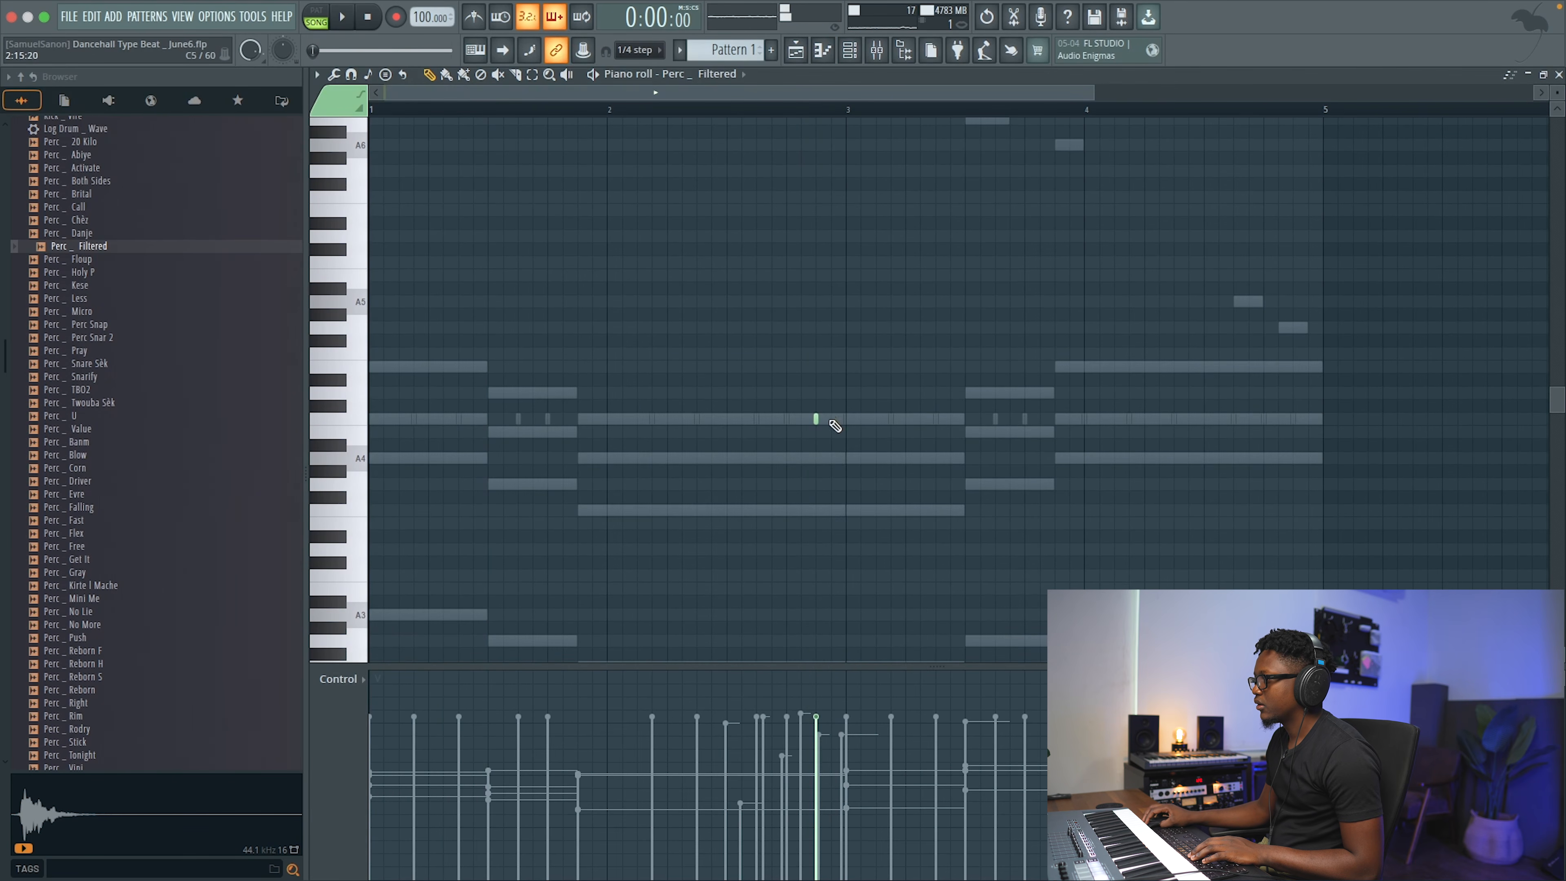
{"action": "left_click", "coordinate": [647, 51]}
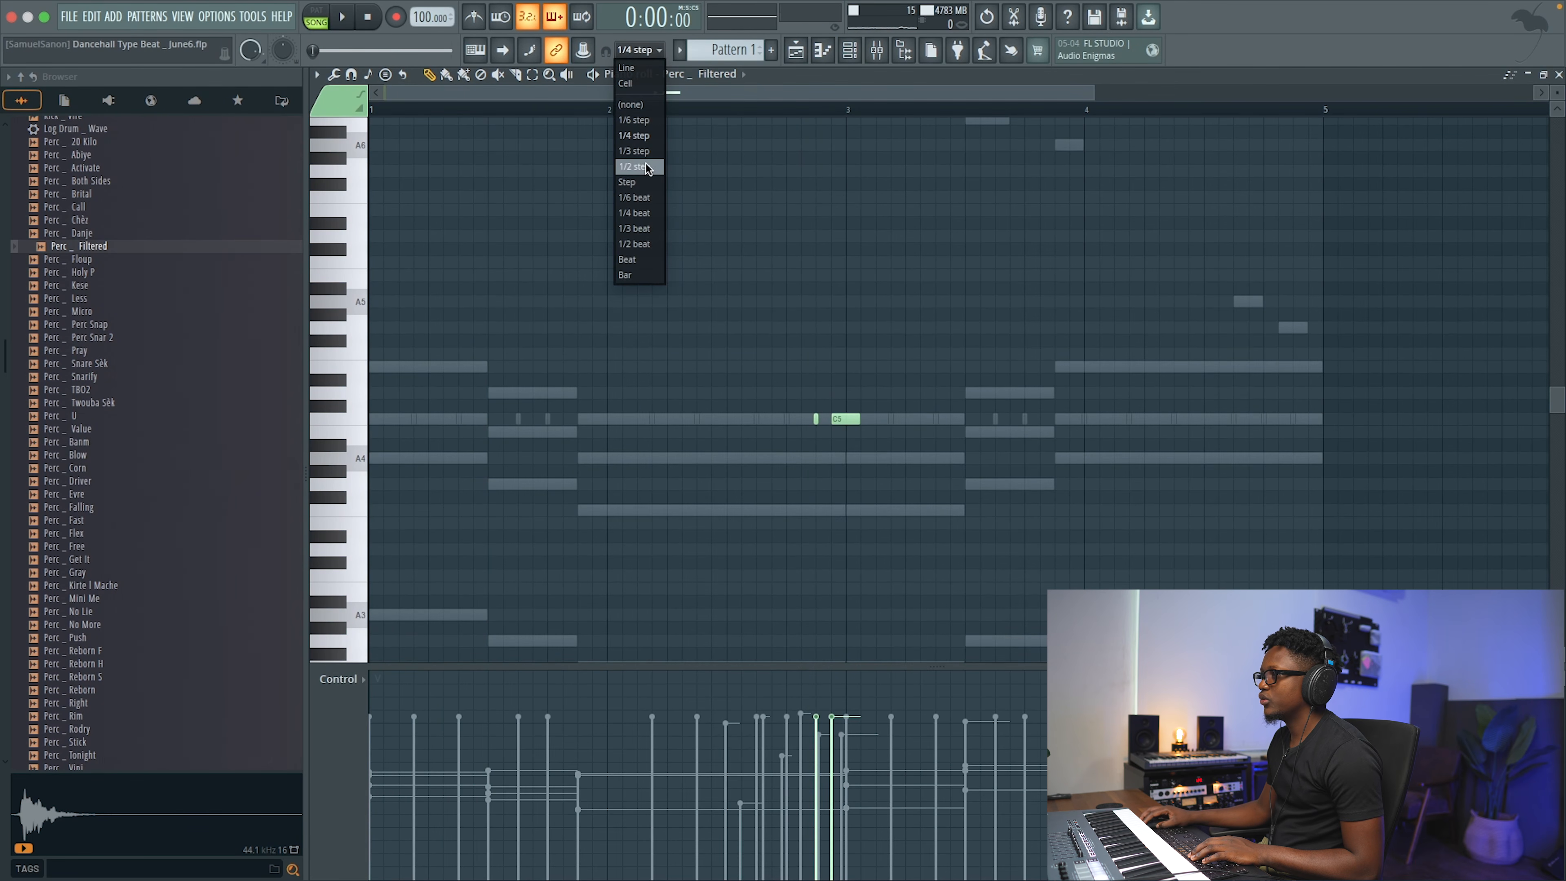
{"action": "left_click", "coordinate": [644, 168]}
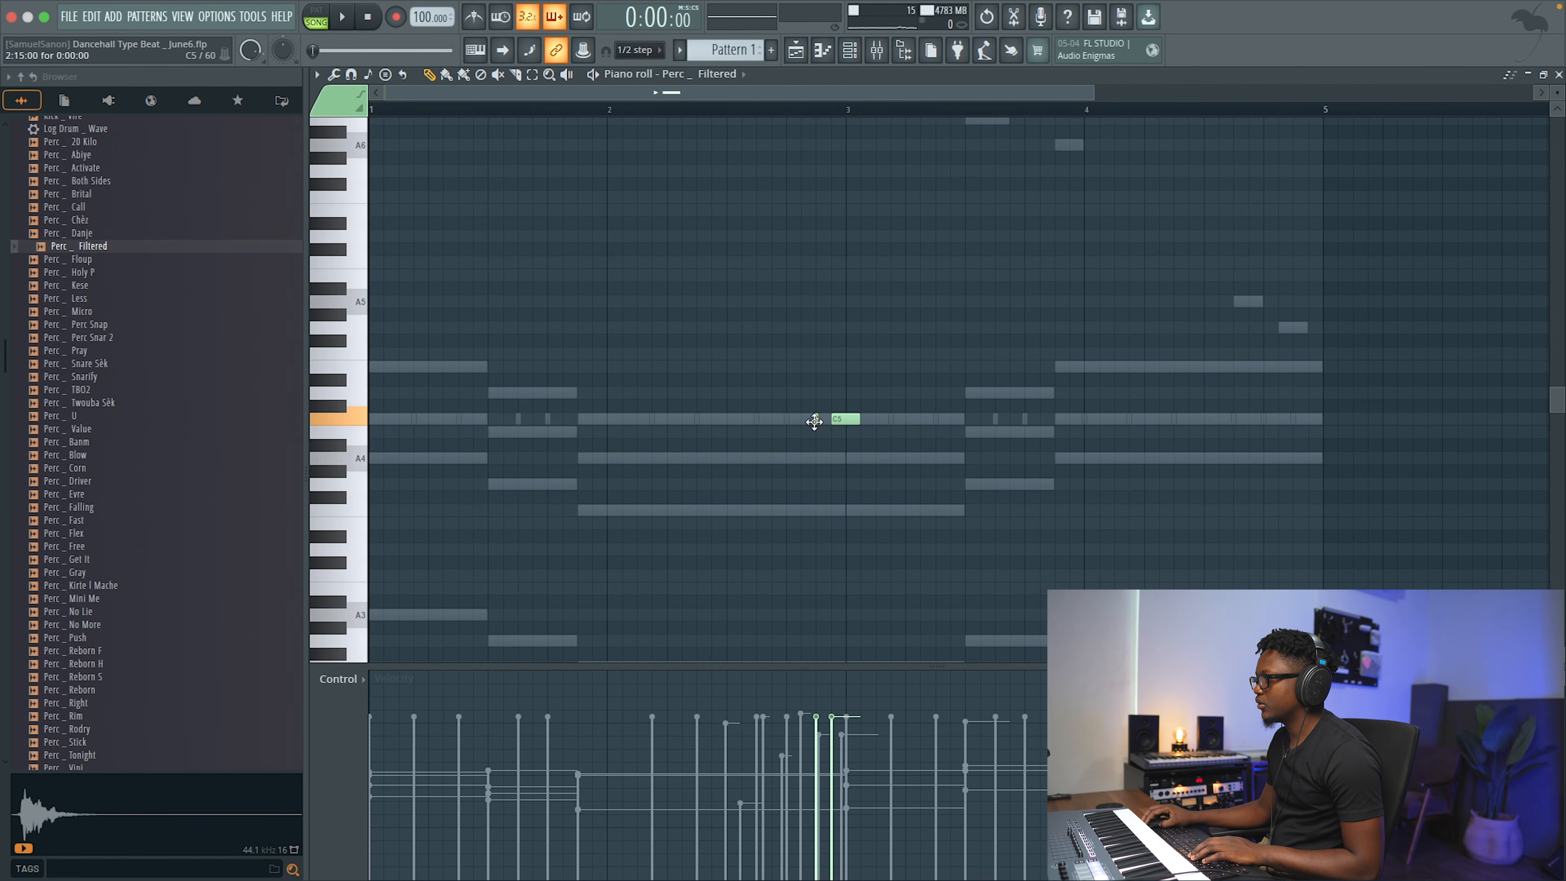
- Place three short C5 hits half a step apart just before bar 3 and lower the velocities of the last two
{"action": "left_click_drag", "start_coordinate": [1092, 92], "coordinate": [896, 130]}
{"action": "key", "text": "space"}
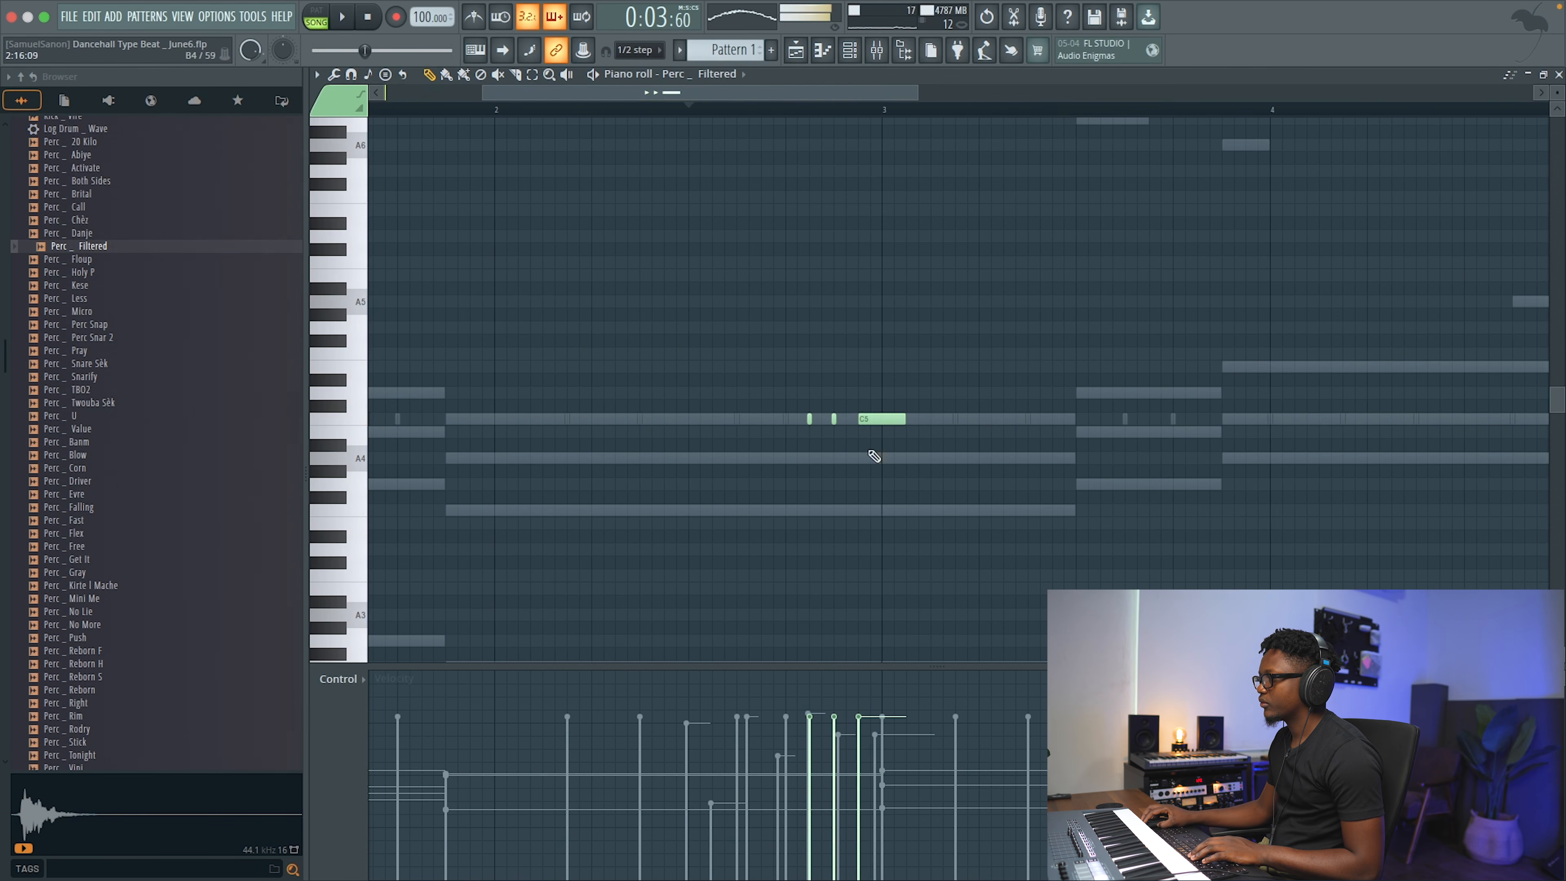
{"action": "right_click", "coordinate": [881, 419]}
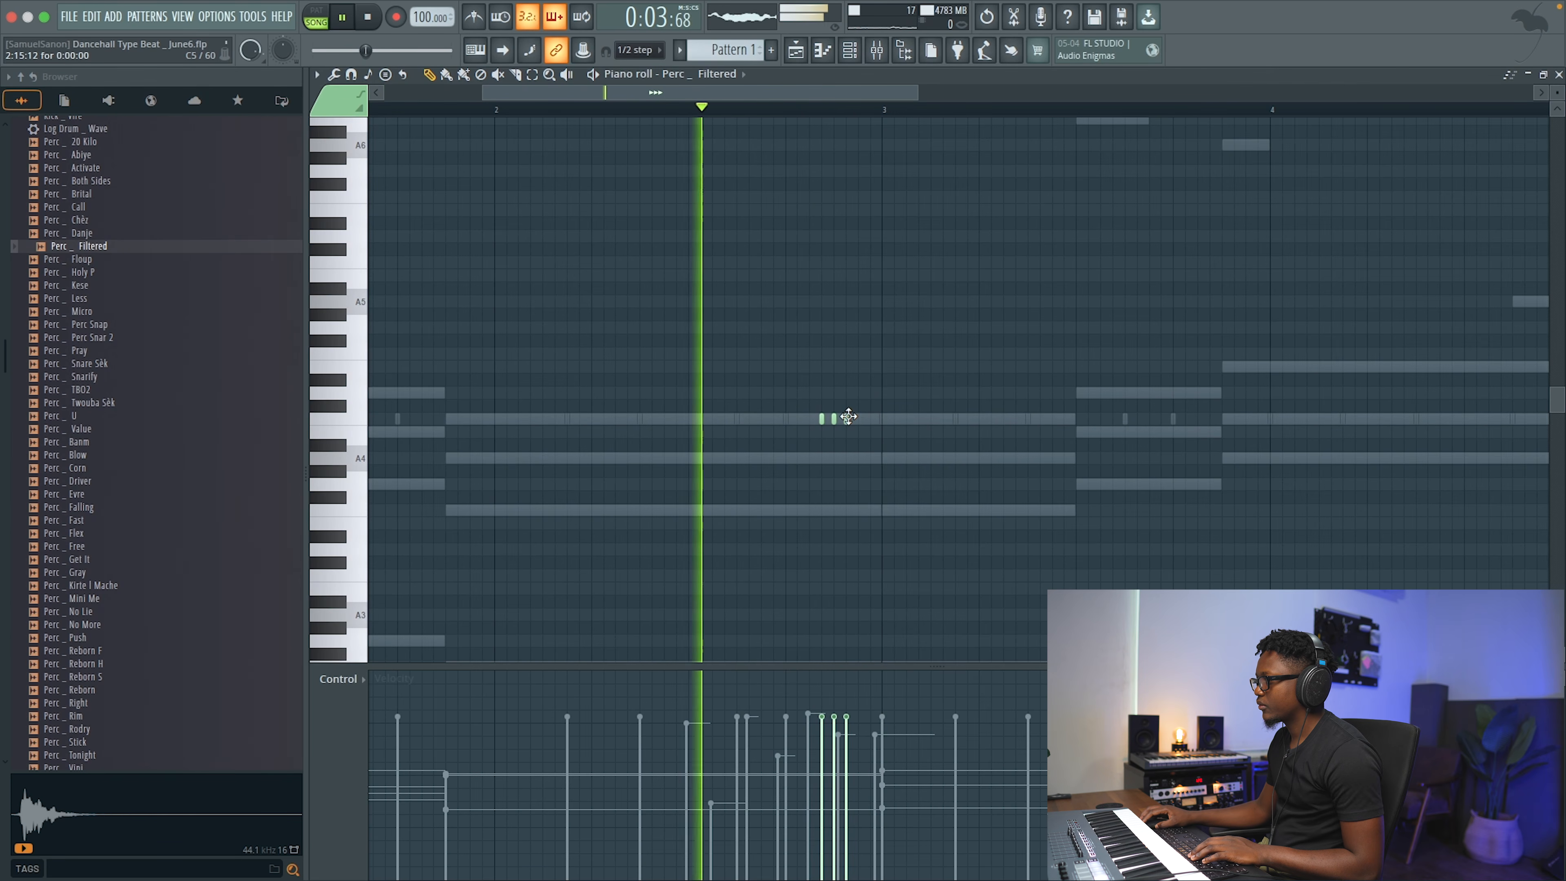
{"action": "left_click", "coordinate": [860, 420]}
{"action": "left_click_drag", "start_coordinate": [845, 719], "coordinate": [847, 755]}
{"action": "left_click", "coordinate": [845, 784]}
{"action": "left_click", "coordinate": [858, 742]}
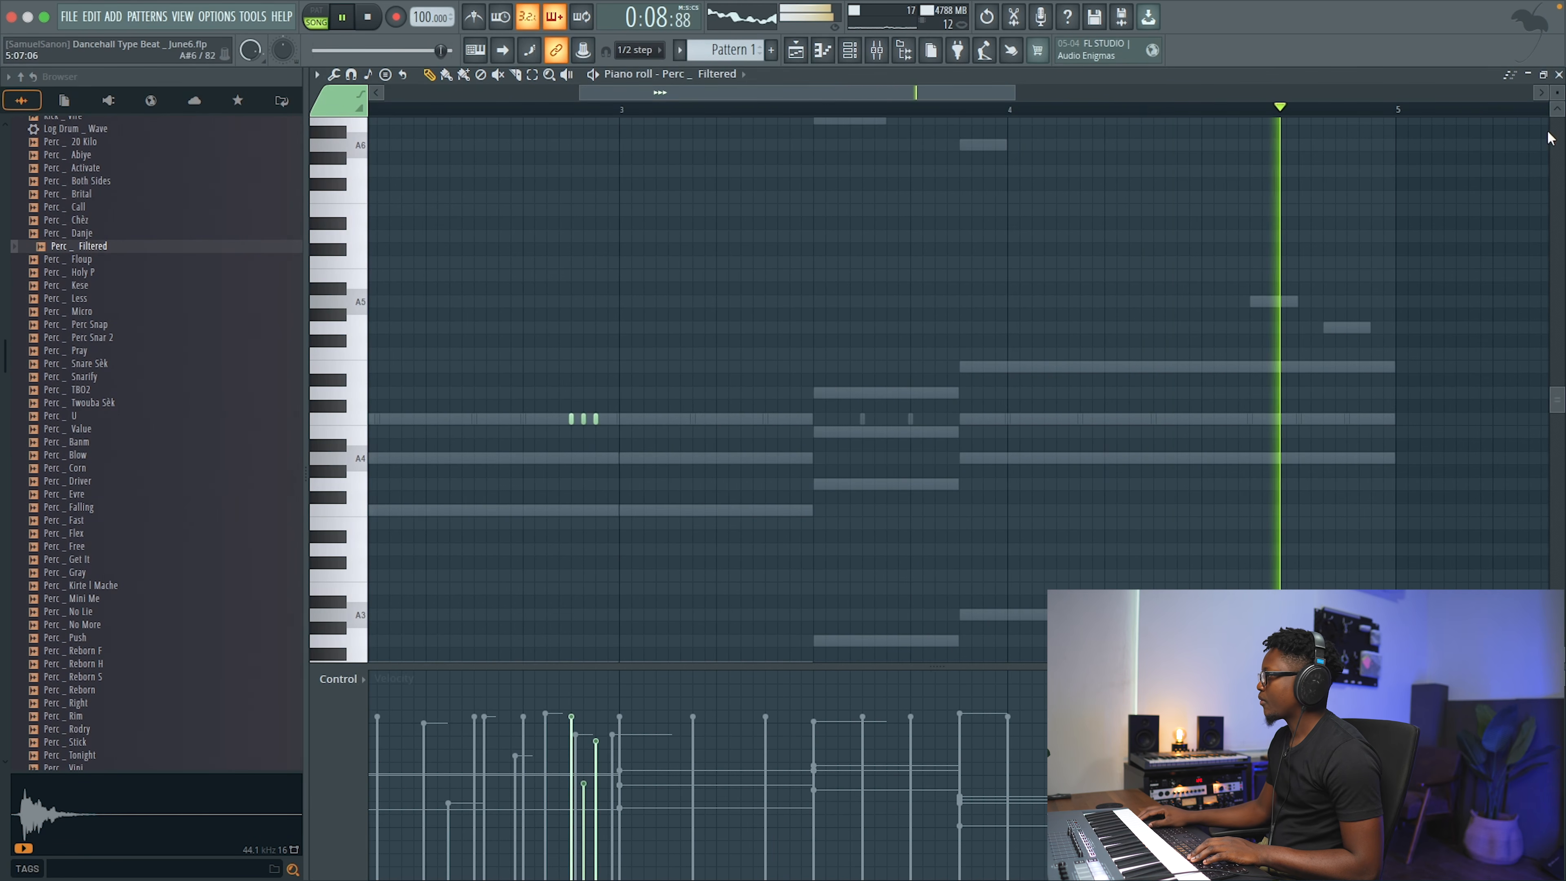
- Add the Always hi-hat from the Fiya kit to the Channel rack and place its hits on steps 4 to 7
{"action": "key", "text": "F7"}
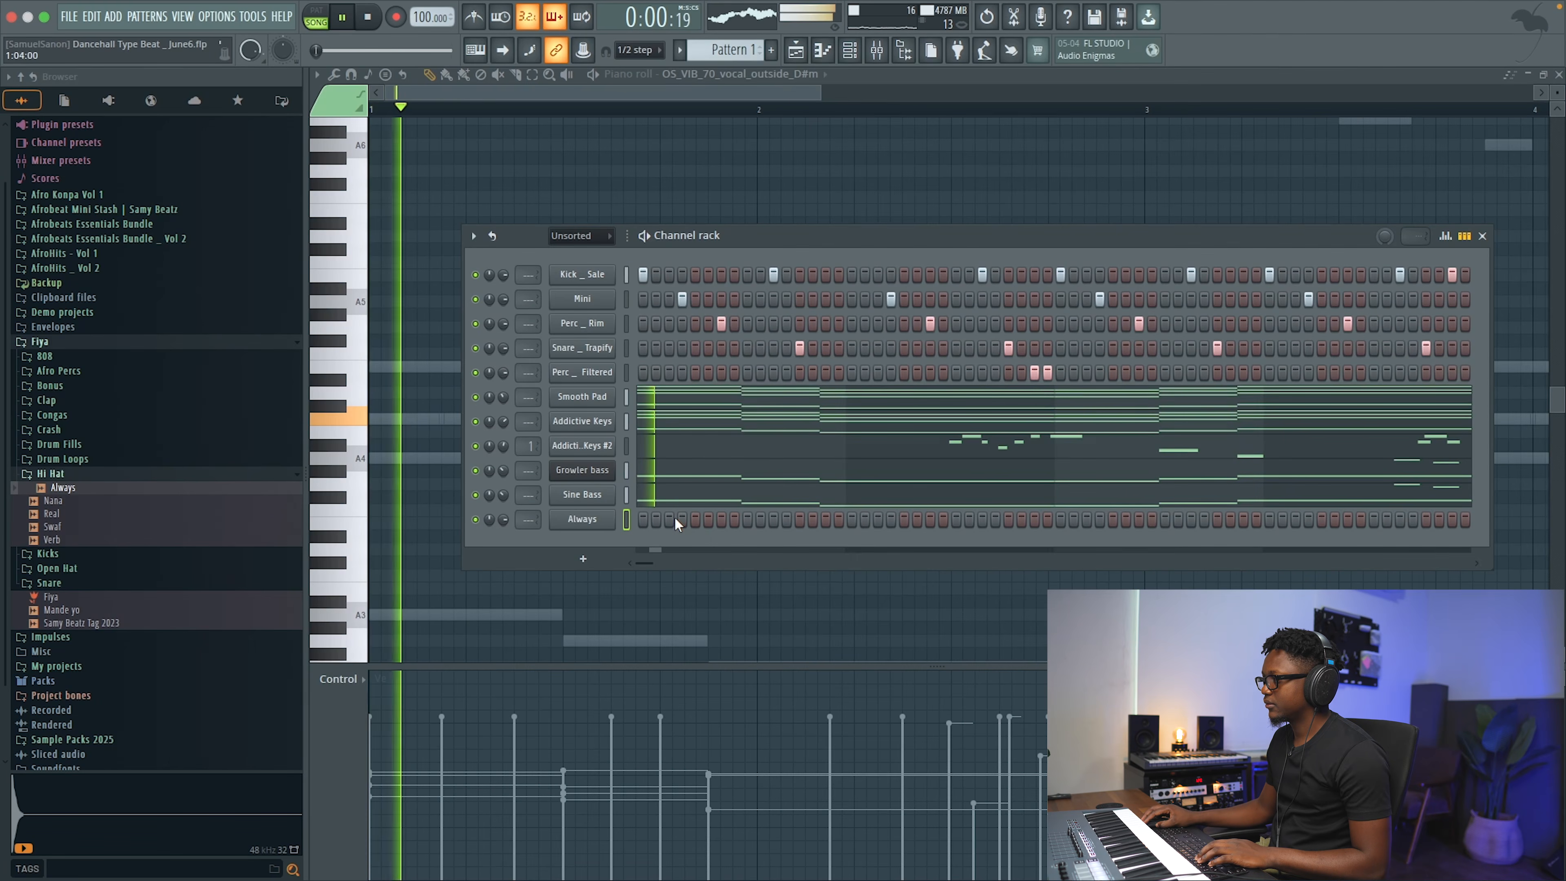
{"action": "left_click", "coordinate": [673, 517]}
{"action": "key", "text": "space"}
{"action": "key", "text": "space"}
{"action": "left_click", "coordinate": [680, 519]}
{"action": "key", "text": "space"}
{"action": "key", "text": "space"}
{"action": "left_click", "coordinate": [671, 519]}
{"action": "left_click_drag", "start_coordinate": [695, 520], "coordinate": [723, 522]}
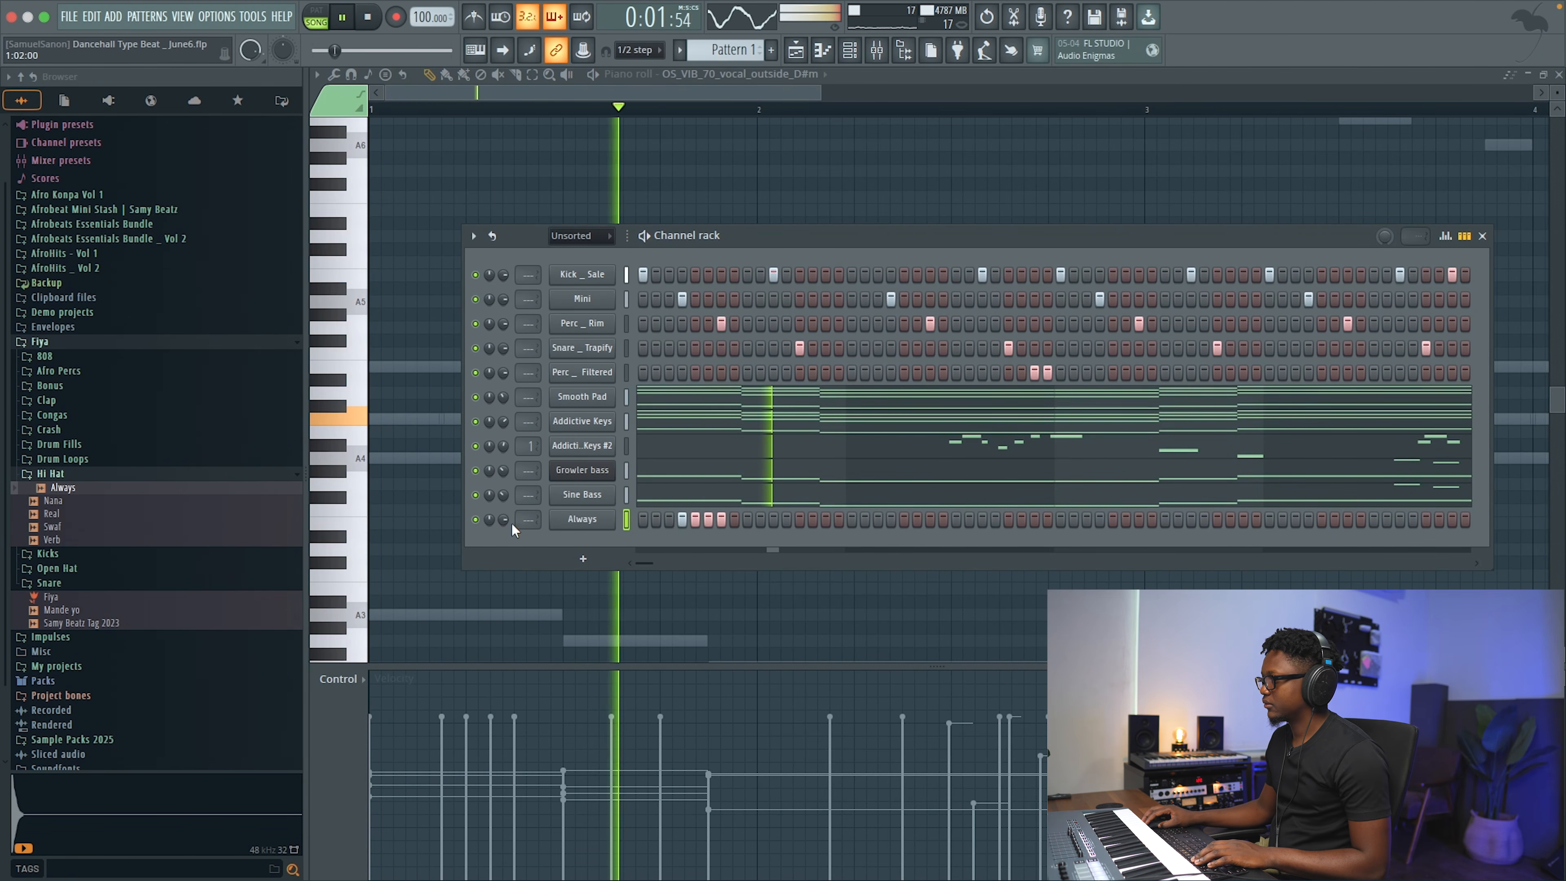
{"action": "key", "text": "space"}
- Repeat the four Always hi-hat notes across all four bars in the Piano roll and close it
{"action": "right_click", "coordinate": [609, 522]}
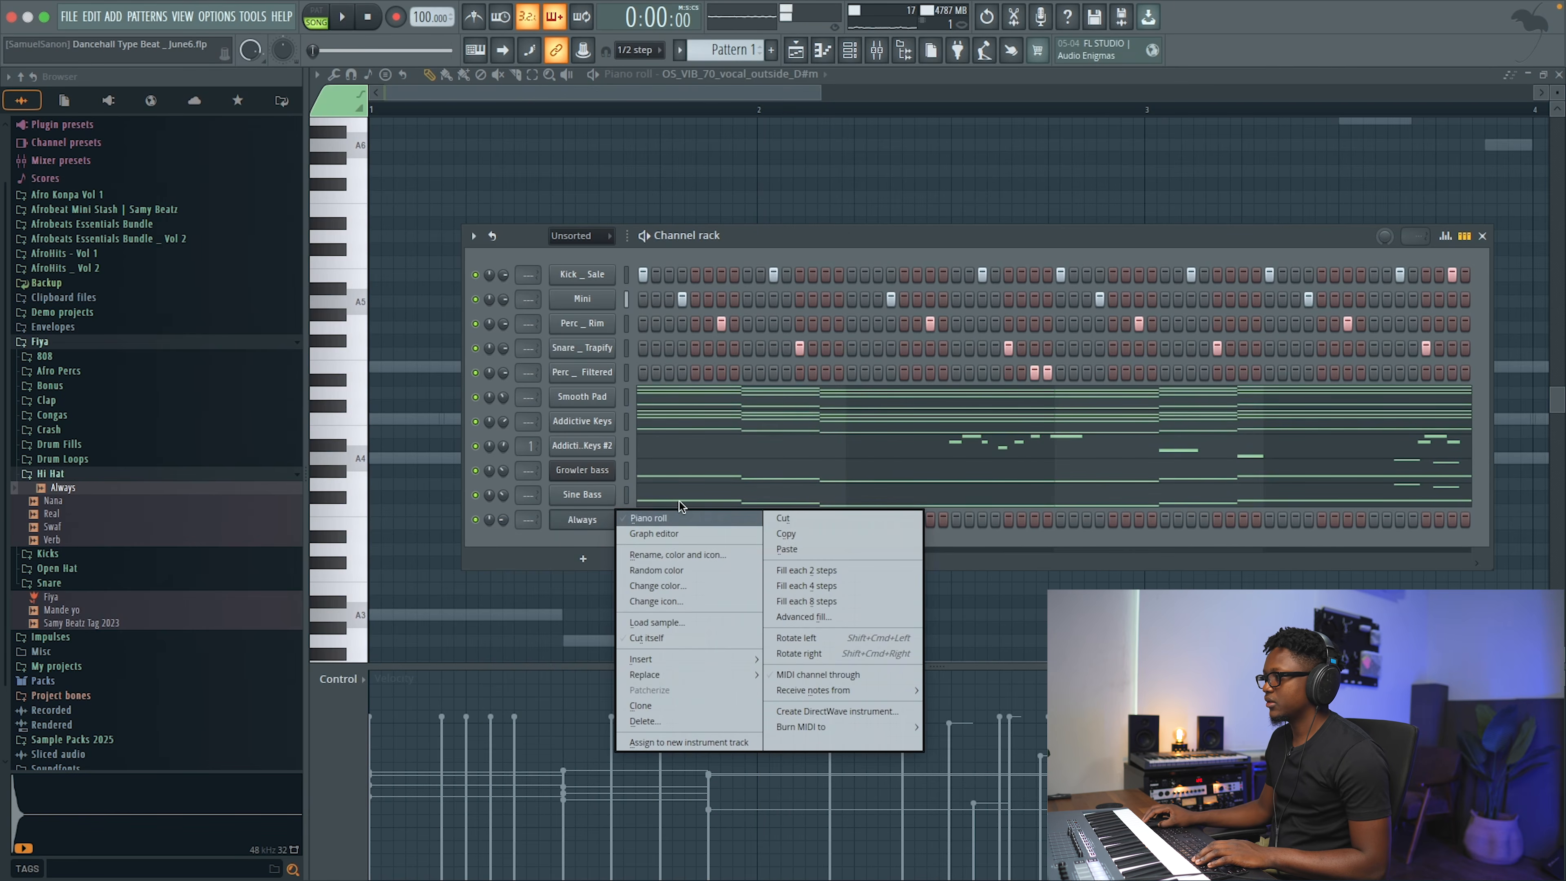
{"action": "left_click", "coordinate": [647, 519]}
{"action": "key", "text": "ctrl+b"}
{"action": "key", "text": "ctrl+b"}
{"action": "key", "text": "ctrl+b"}
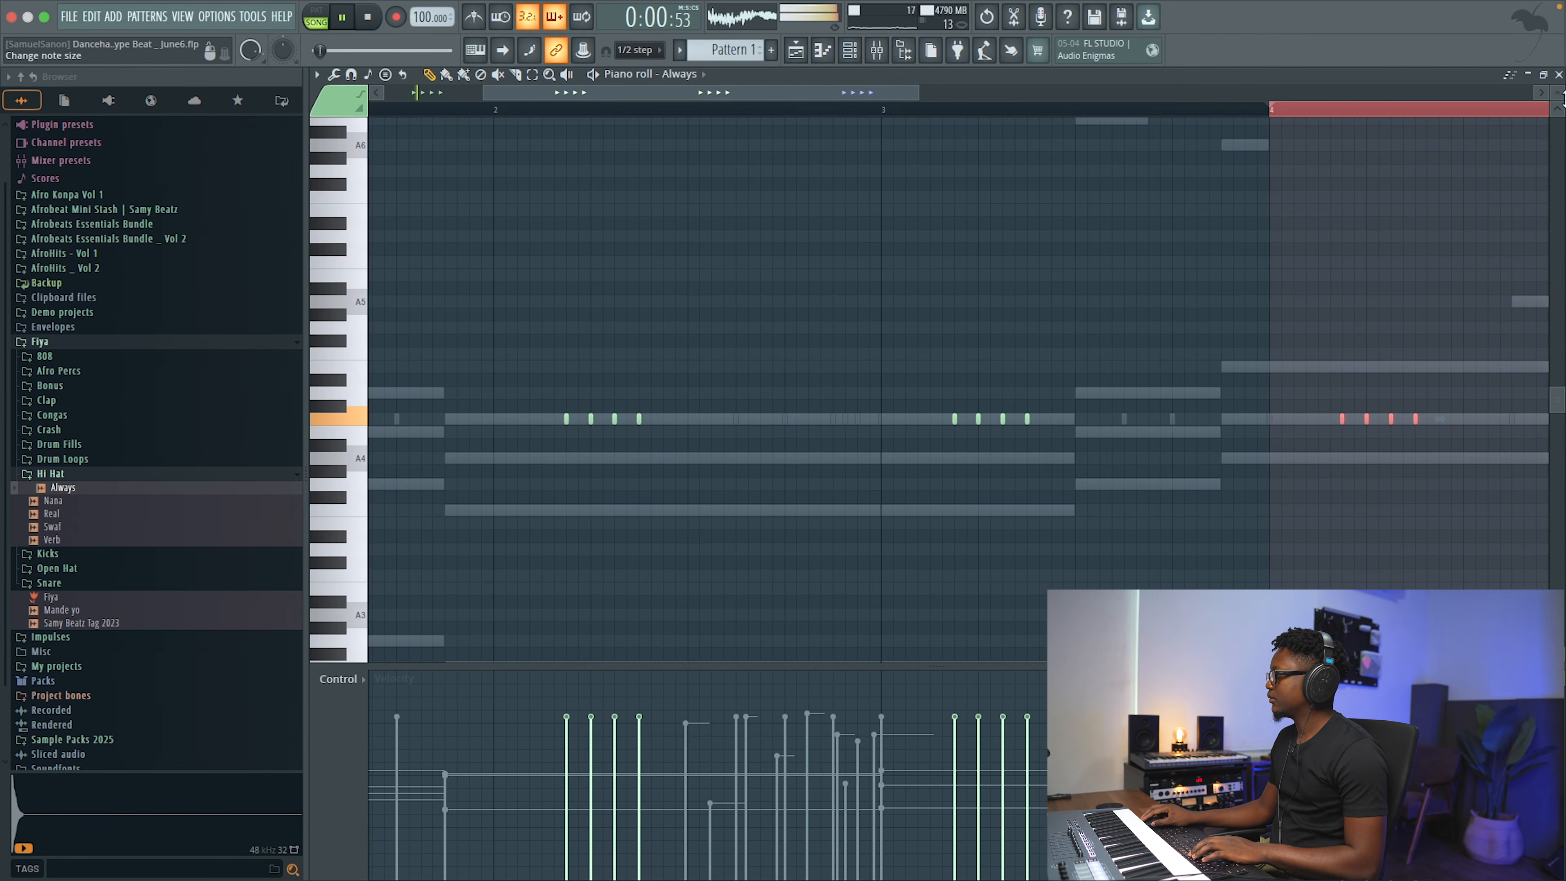
{"action": "left_click", "coordinate": [1558, 74]}
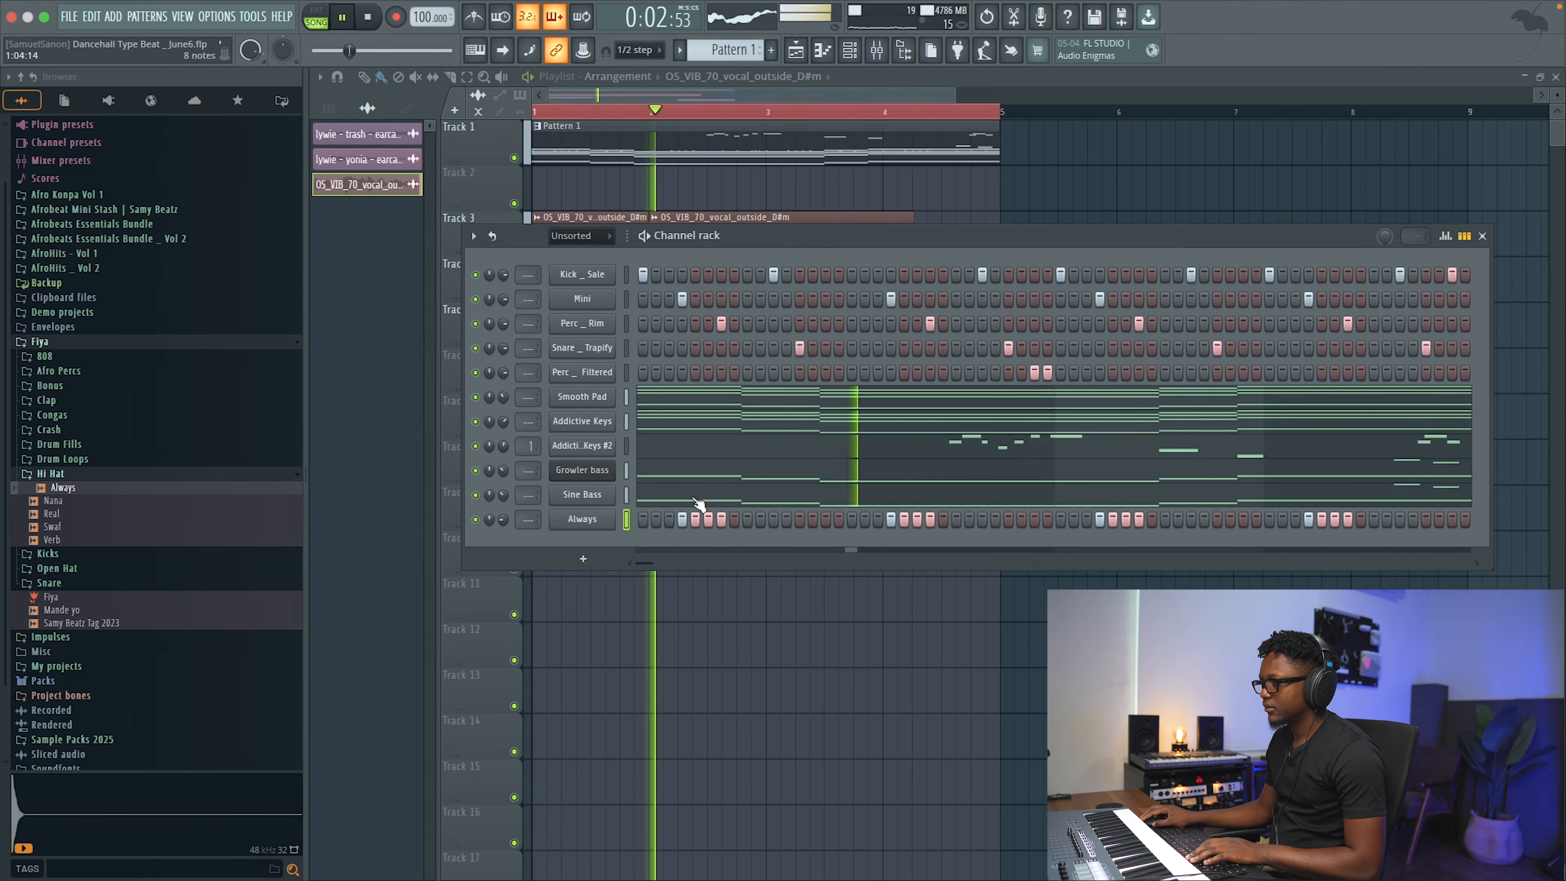
- Play the pattern from the start several times to check the Always hi-hat against the other drums
{"action": "key", "text": "space"}
{"action": "key", "text": "space"}
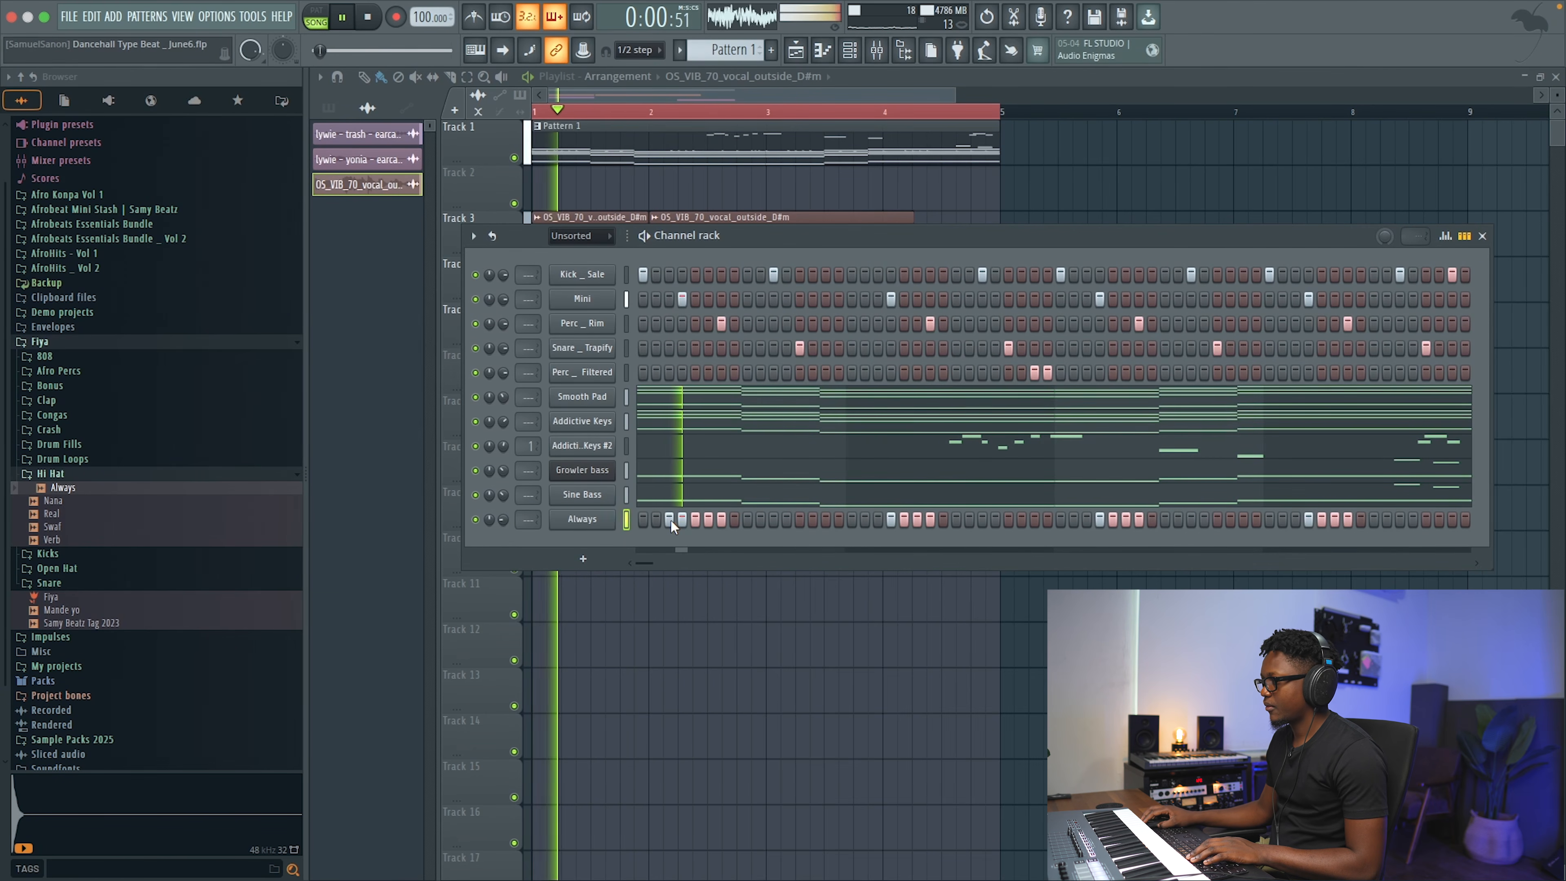
{"action": "key", "text": "space"}
{"action": "key", "text": "space"}
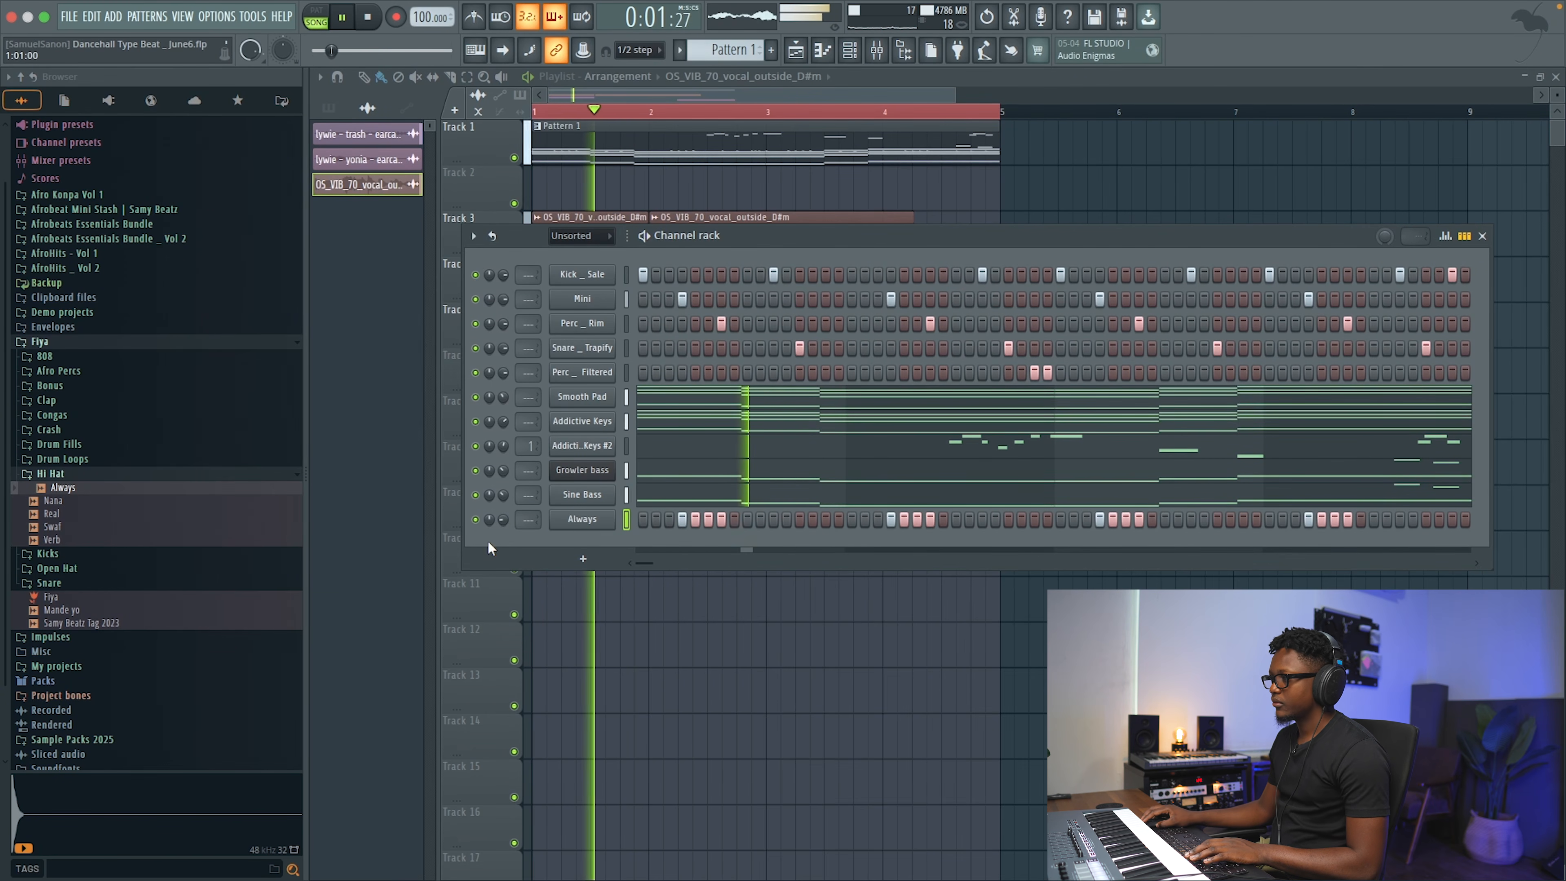
{"action": "key", "text": "space"}
- Collapse the Fiya kit in the browser and open the Hi Hat folder of AfroHits - Vol 1
{"action": "scroll", "coordinate": [82, 460], "scroll_direction": "up", "scroll_amount": 2}
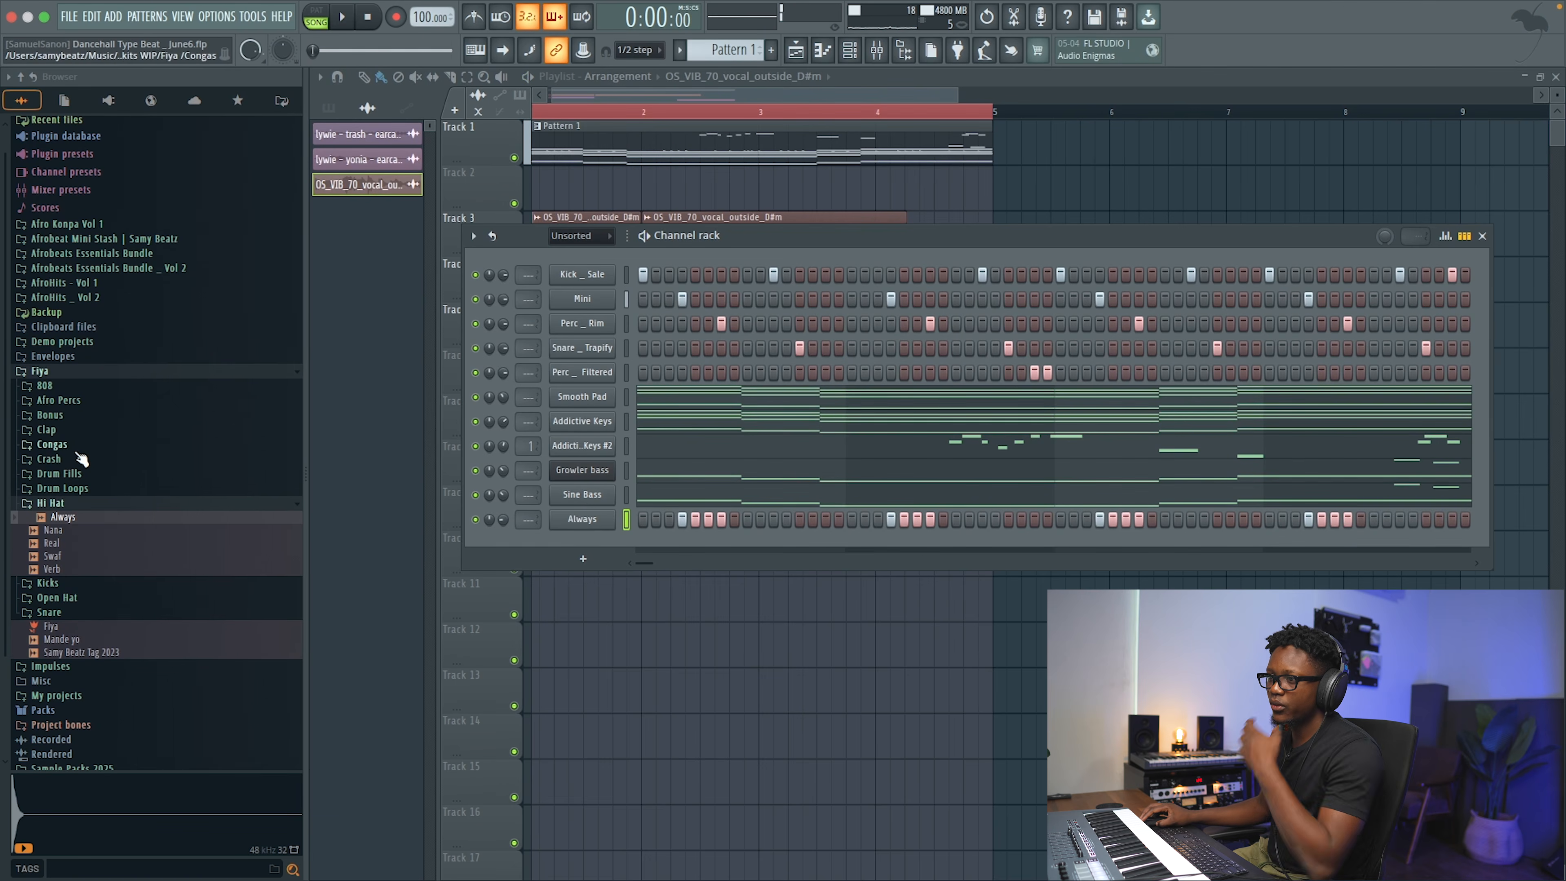
{"action": "left_click", "coordinate": [59, 374]}
{"action": "left_click", "coordinate": [81, 301]}
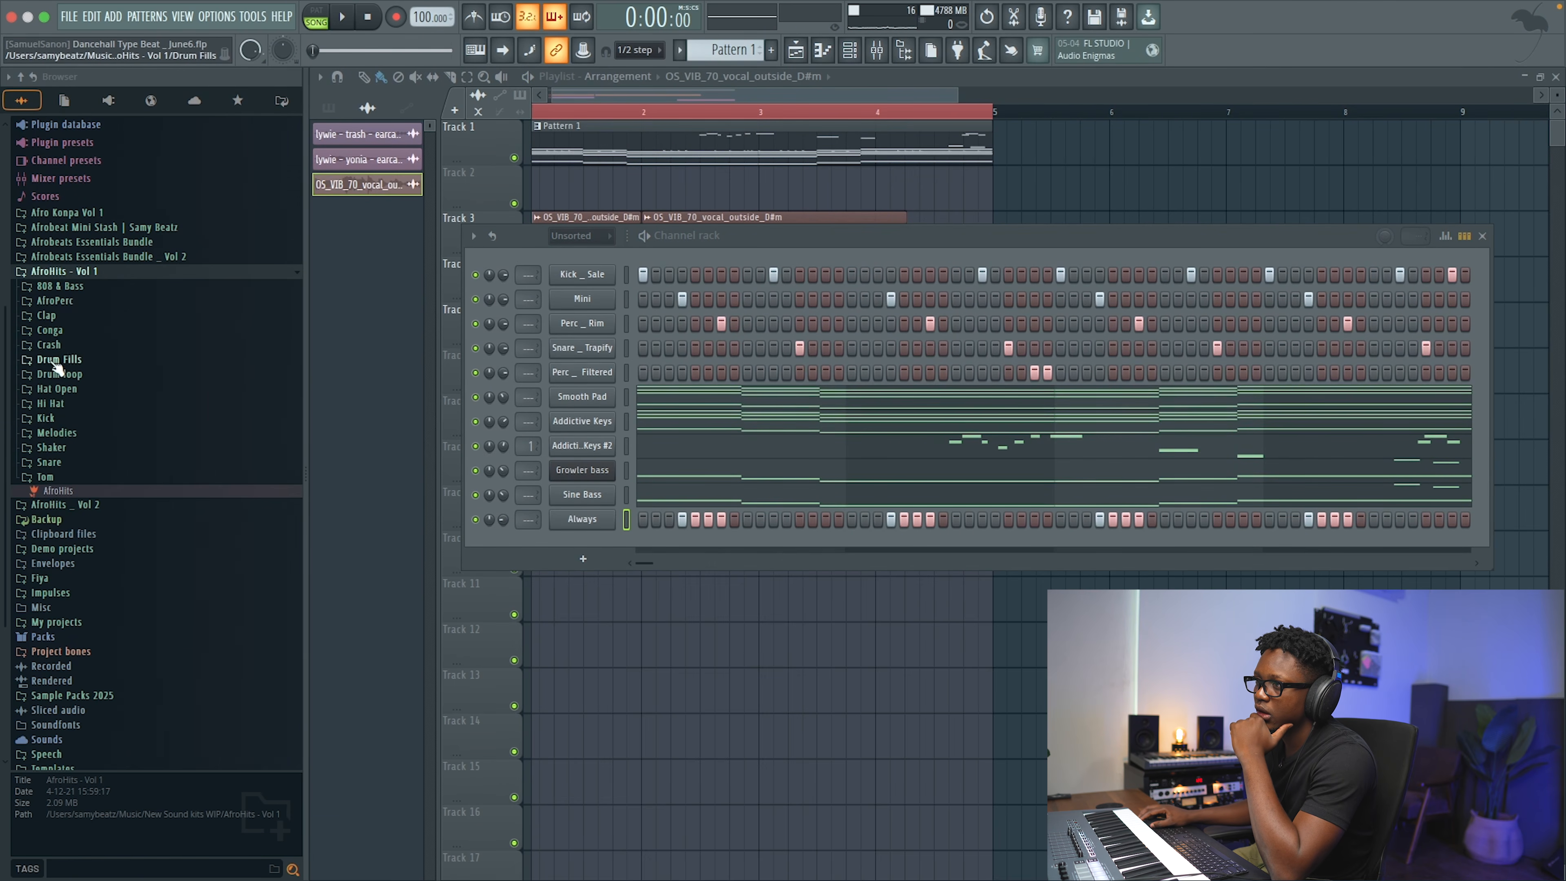
{"action": "left_click", "coordinate": [65, 389]}
{"action": "left_click", "coordinate": [64, 390]}
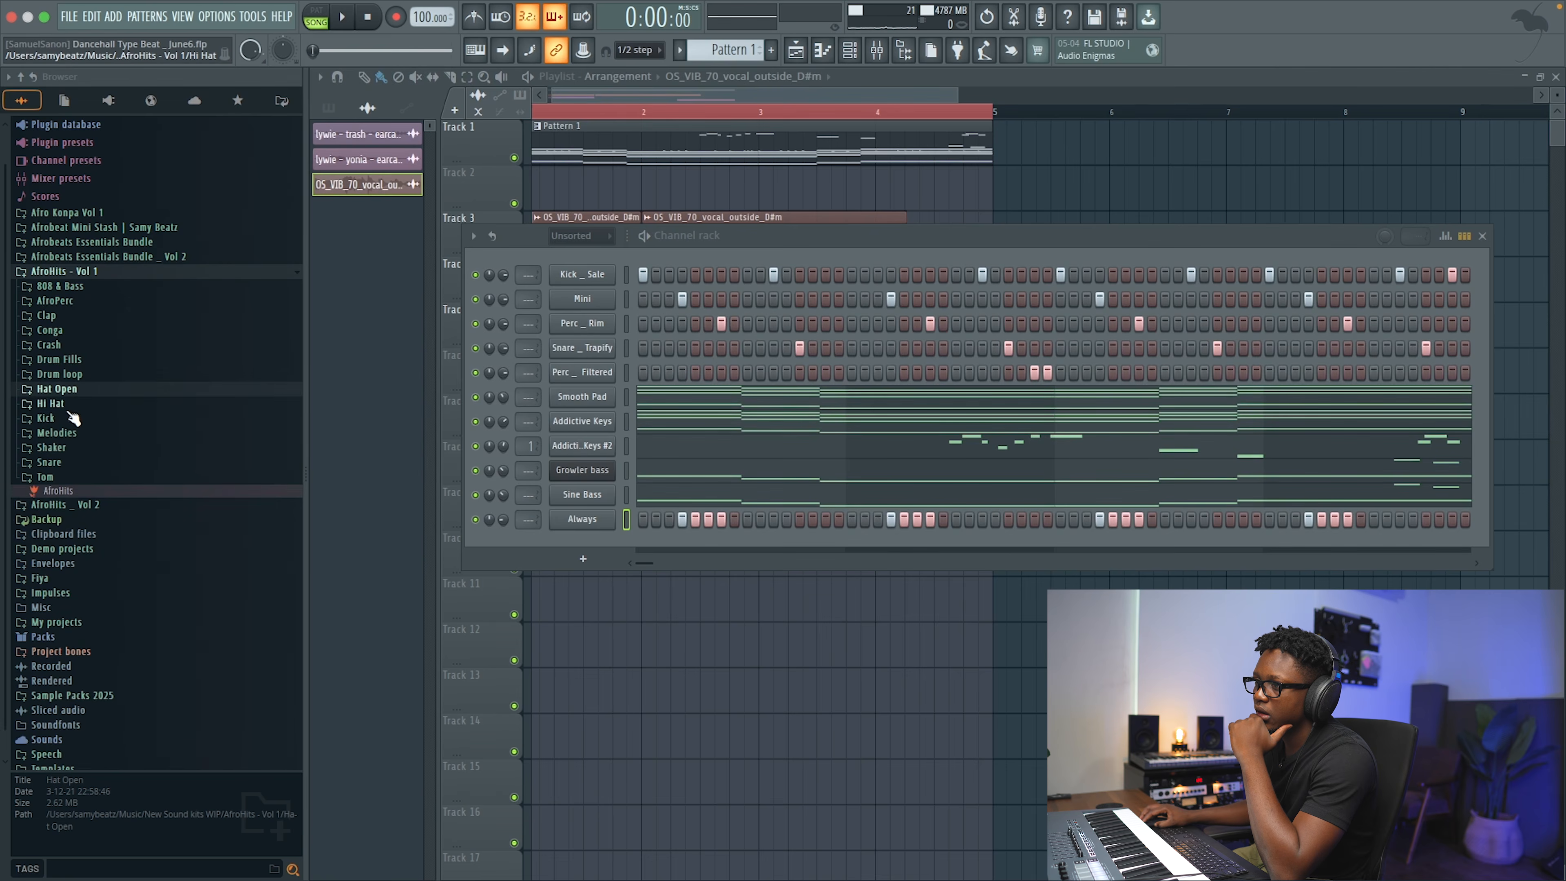
{"action": "left_click", "coordinate": [59, 404]}
- Audition the open-hat and hi-hat samples and replace the Always channel's sample with [EmeraldP] HiHat _ 01
{"action": "left_click", "coordinate": [109, 444]}
{"action": "left_click", "coordinate": [114, 509]}
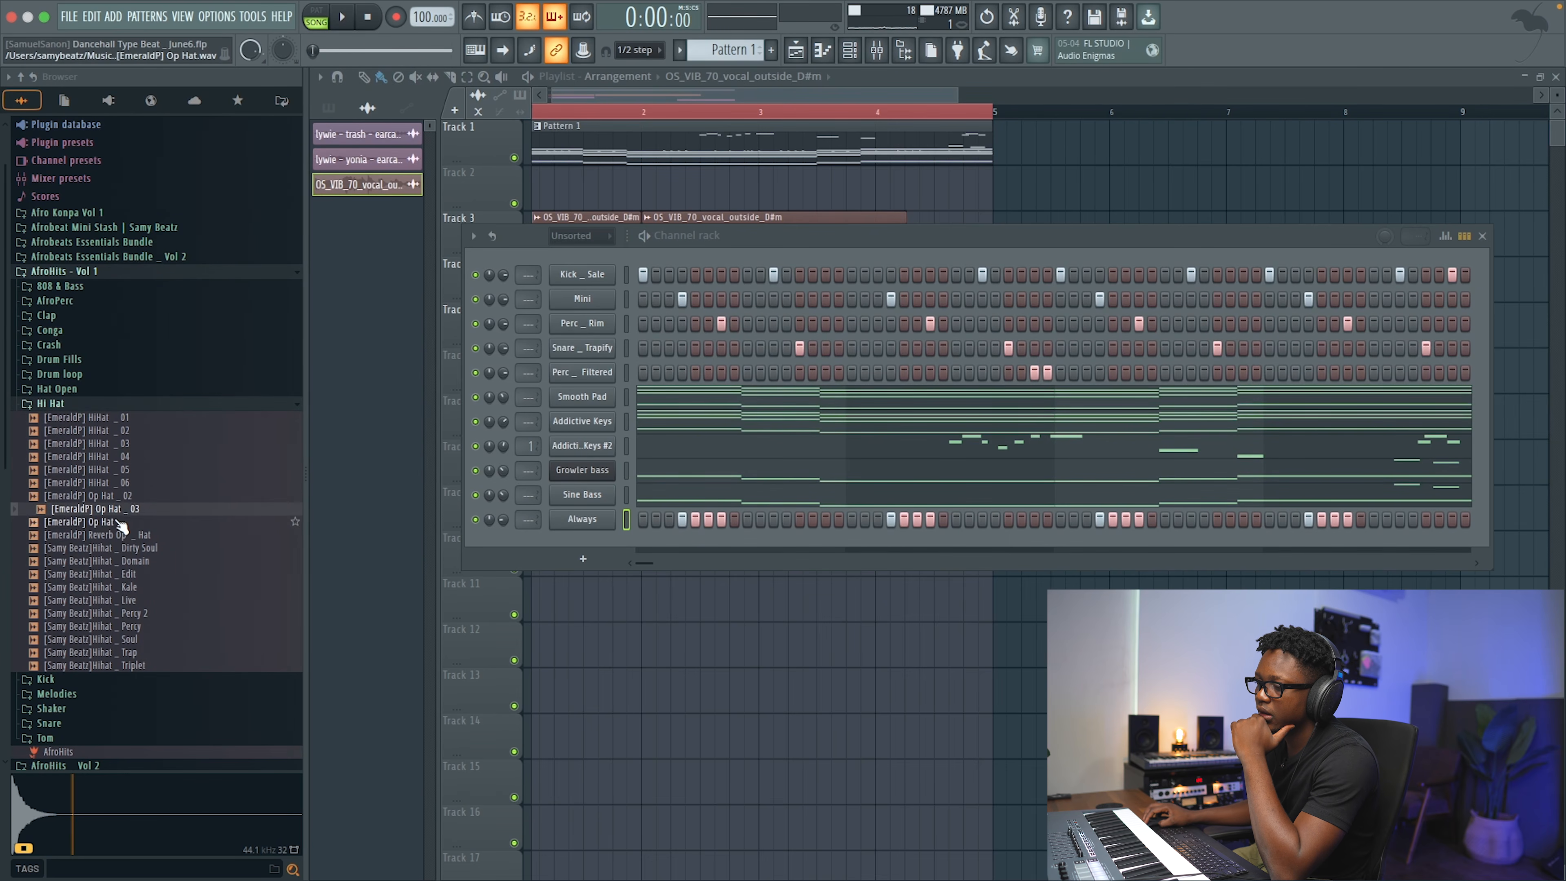
{"action": "left_click", "coordinate": [131, 496]}
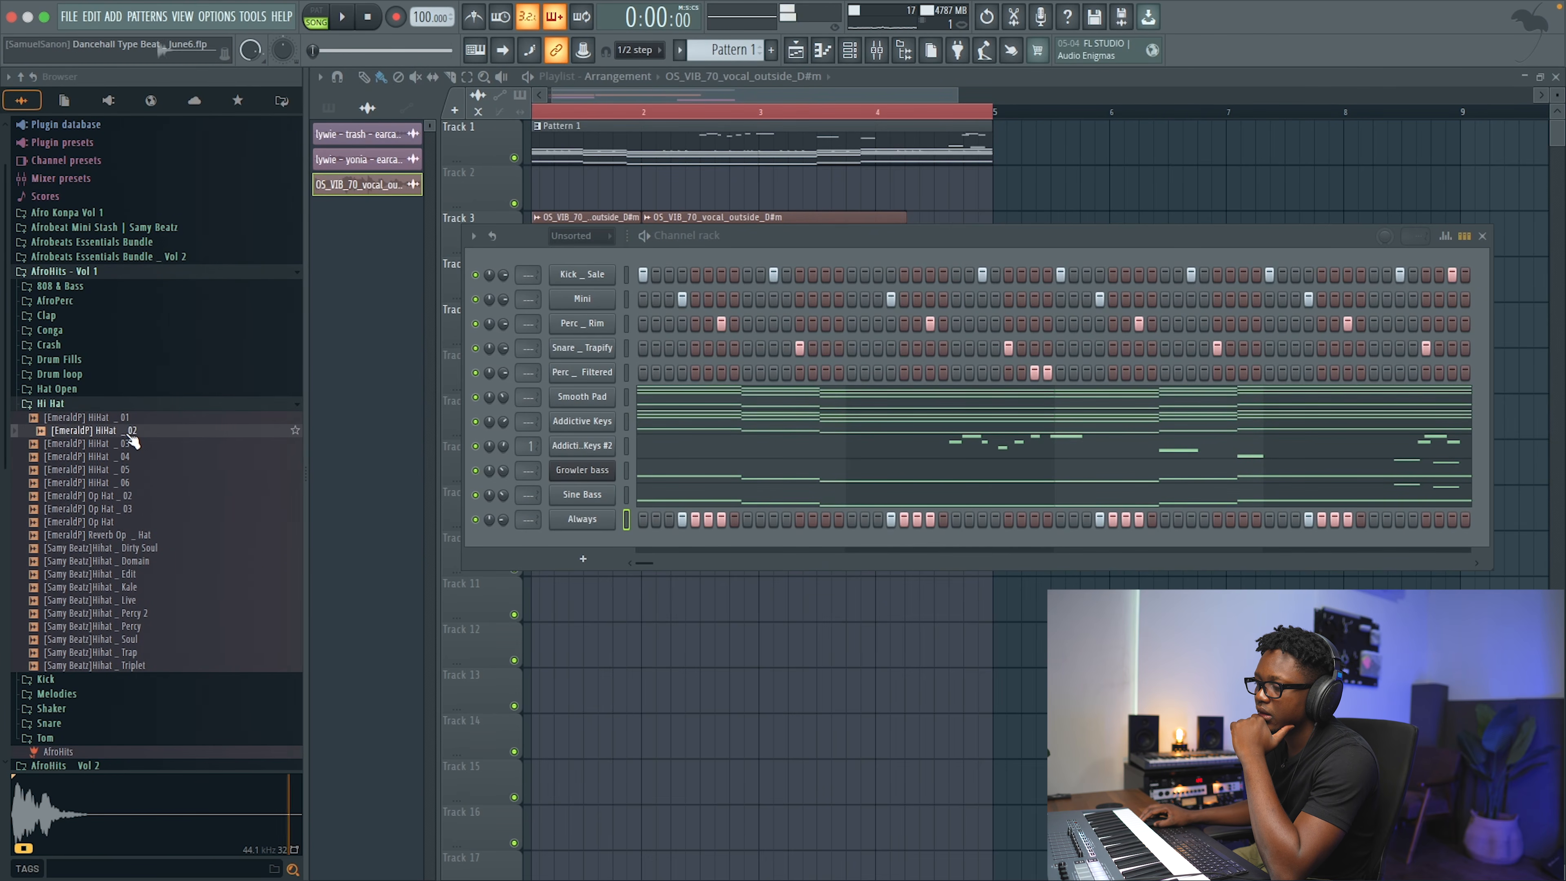
{"action": "left_click", "coordinate": [123, 422]}
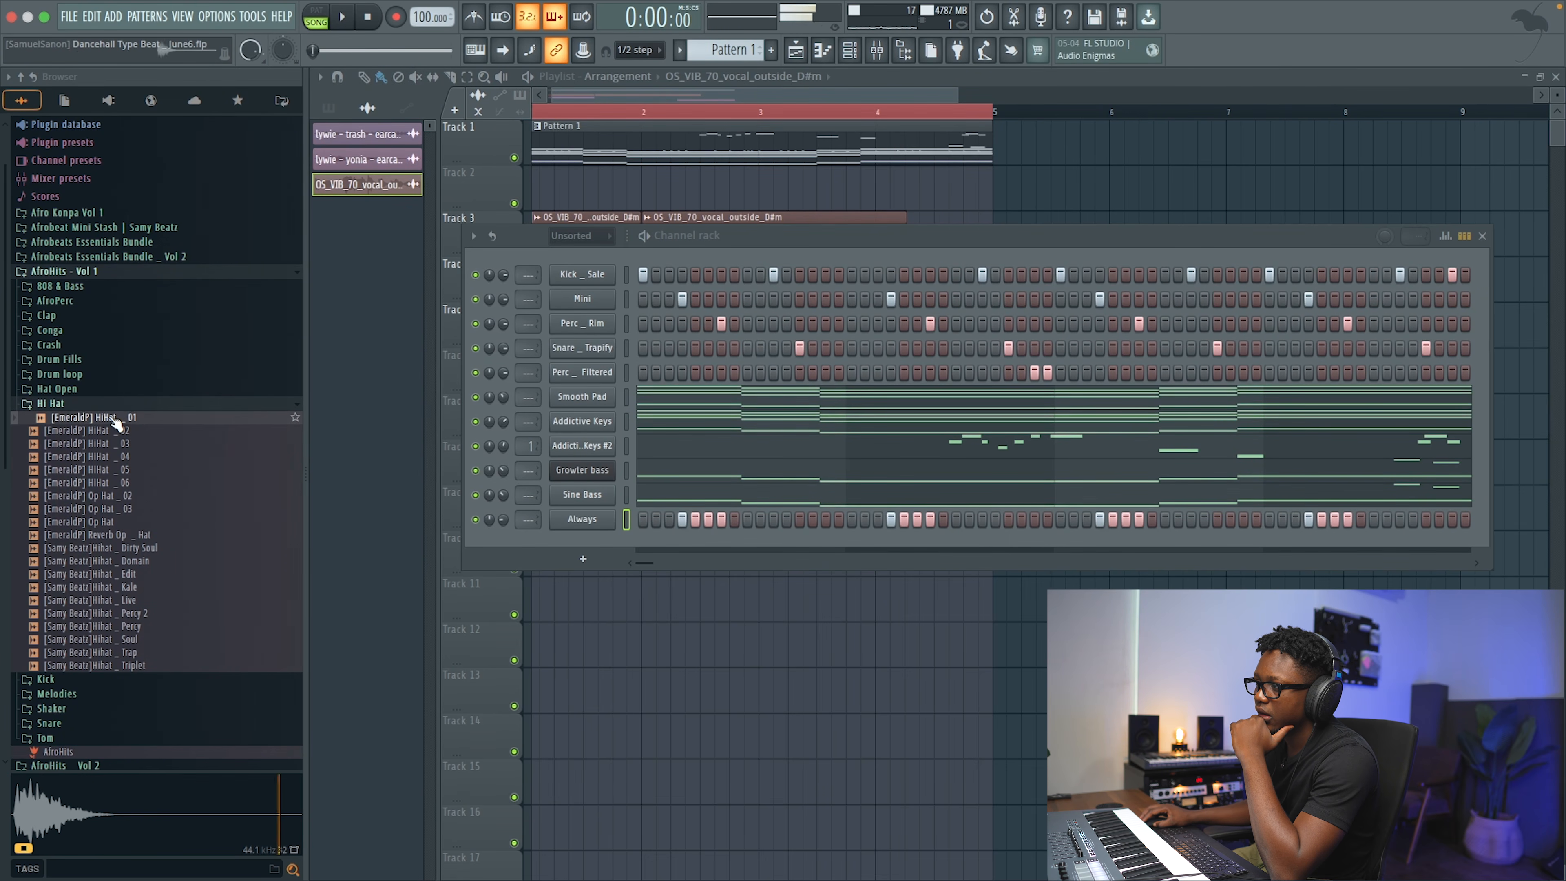
- Add [EmeraldP] Op Hat _ 03 as a new channel in the Channel rack and place a hit on step 15
{"action": "left_click", "coordinate": [128, 337]}
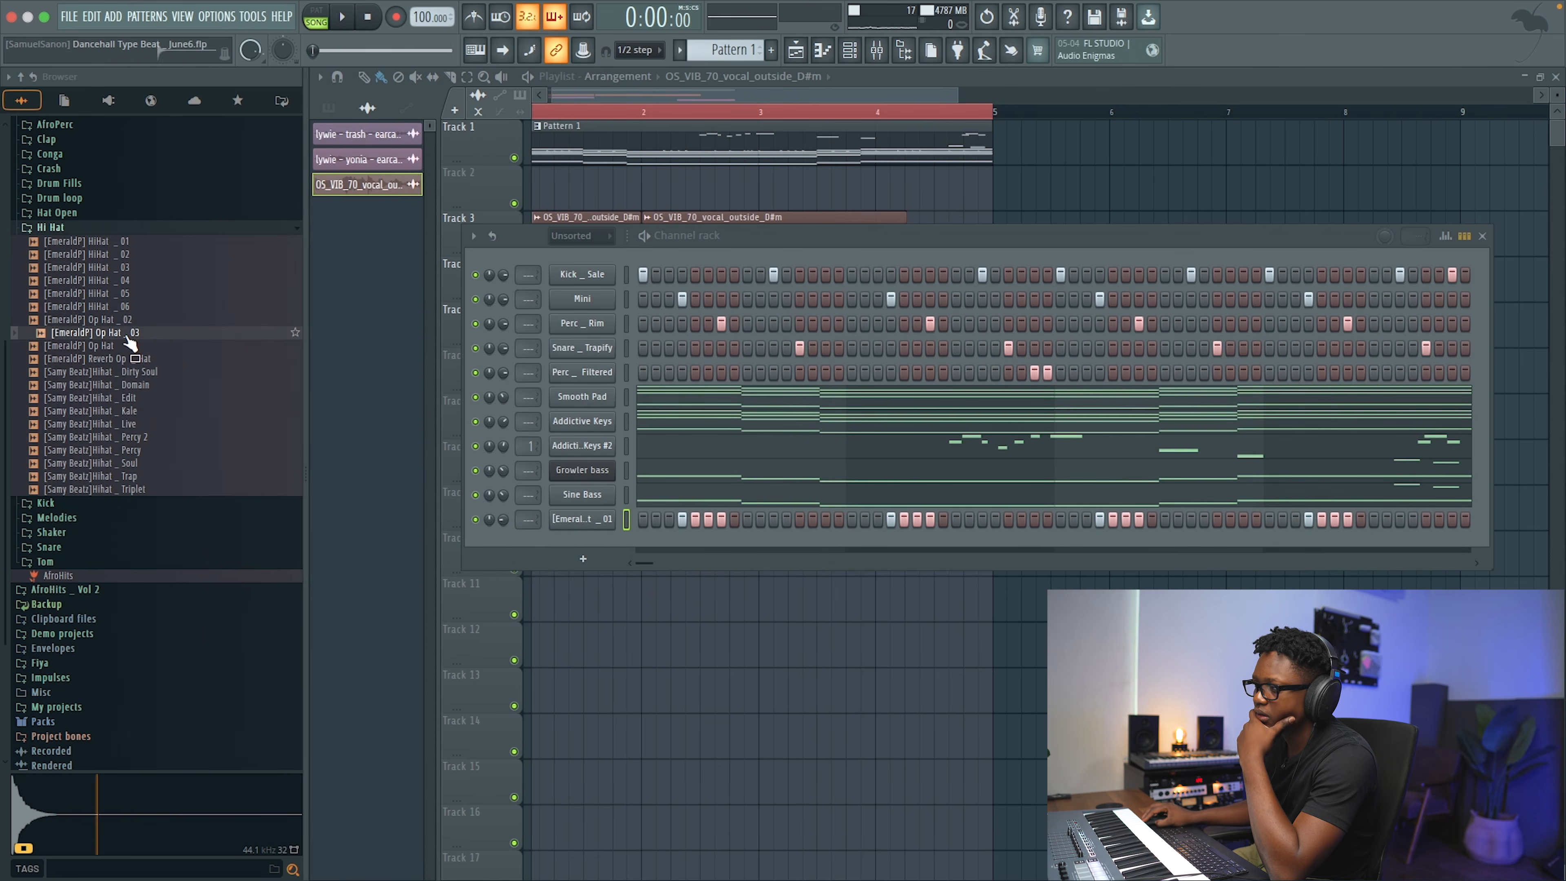
{"action": "left_click_drag", "start_coordinate": [646, 586], "coordinate": [601, 546]}
{"action": "key", "text": "space"}
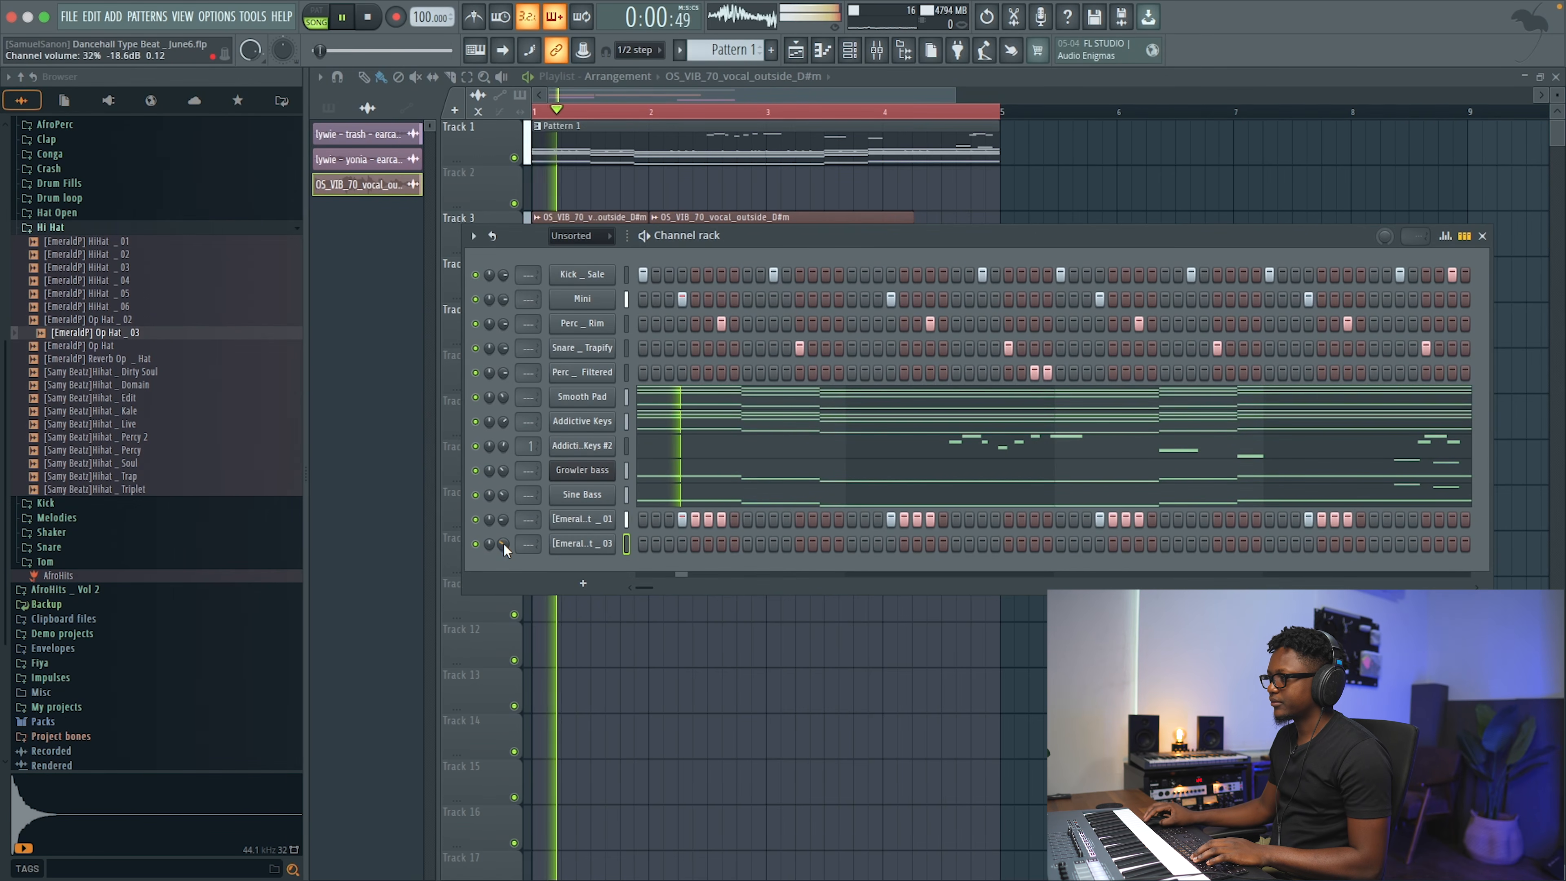
{"action": "key", "text": "space"}
{"action": "left_click", "coordinate": [826, 543]}
{"action": "key", "text": "space"}
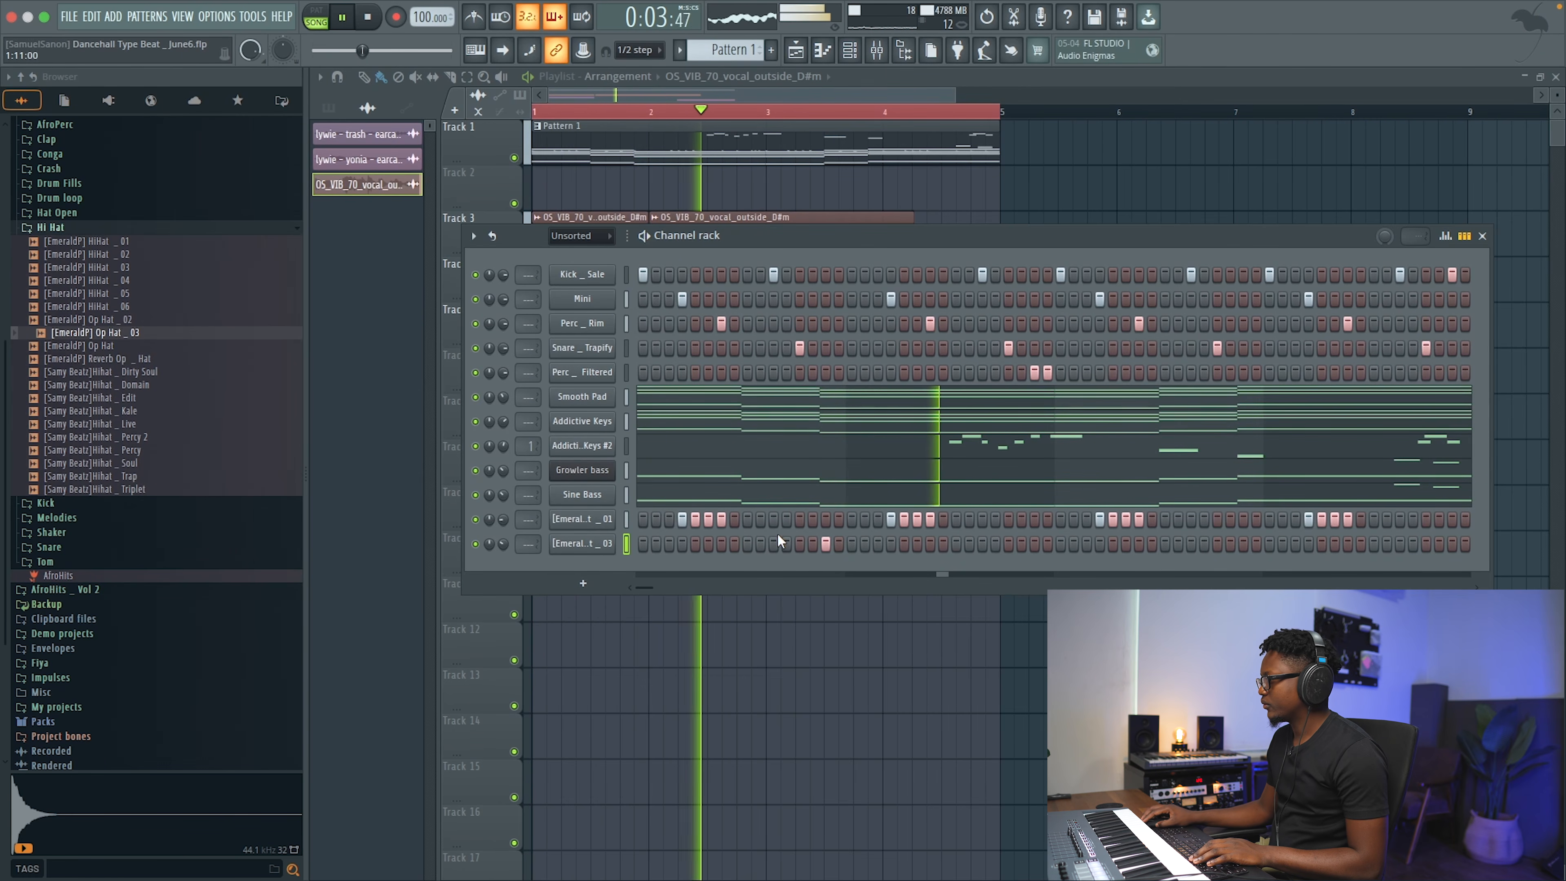
- Show the [EmeraldP] HiHat _ 01 channel's notes in the Piano roll and stop playback
{"action": "right_click", "coordinate": [610, 519]}
{"action": "left_click", "coordinate": [662, 518]}
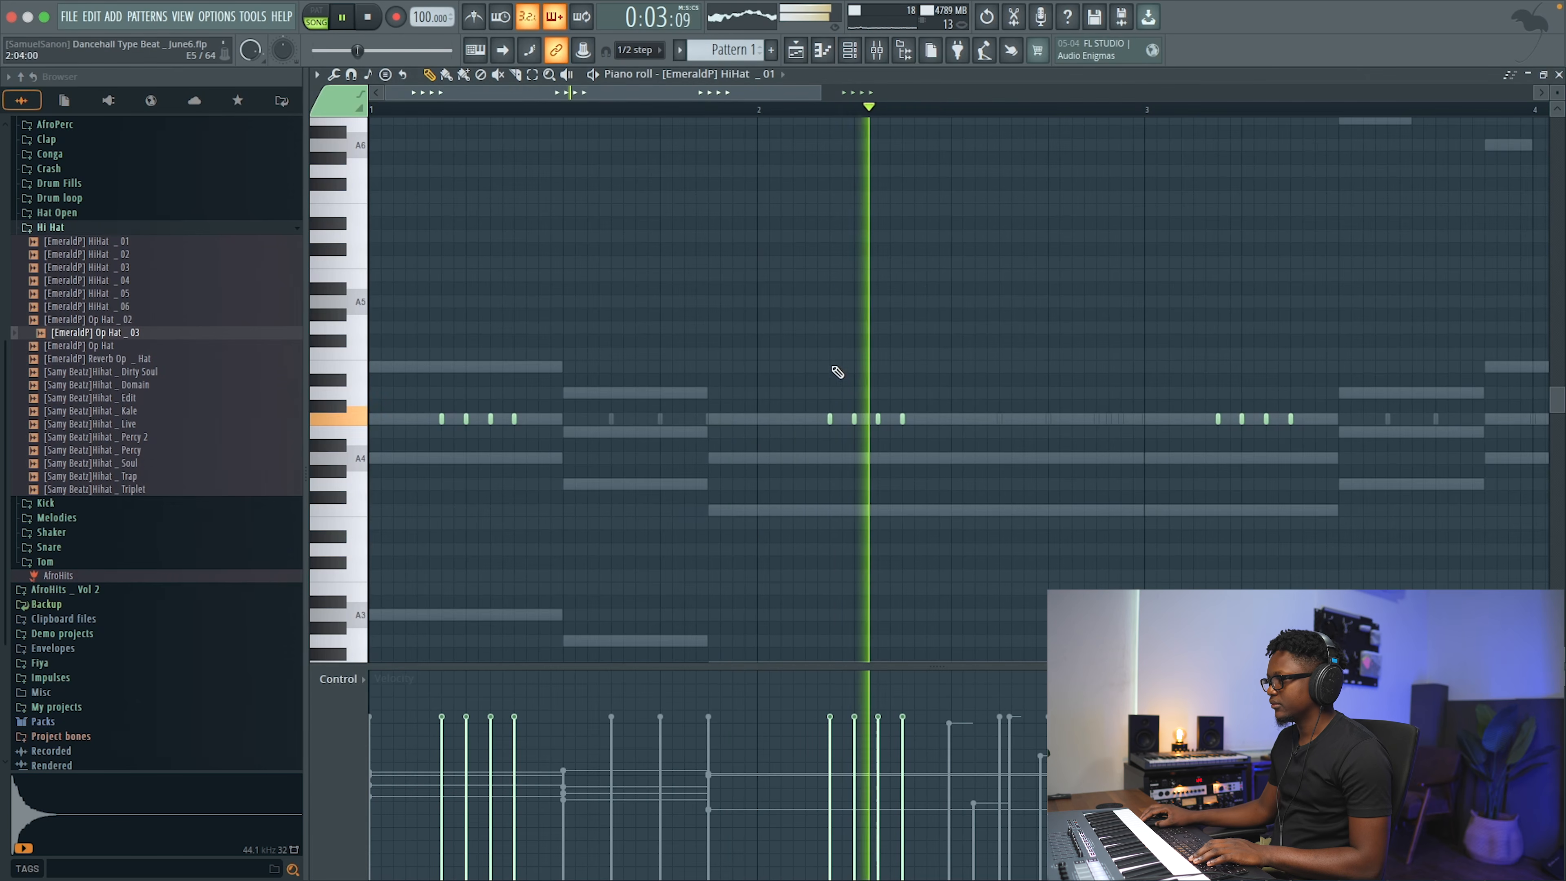
{"action": "key", "text": "space"}
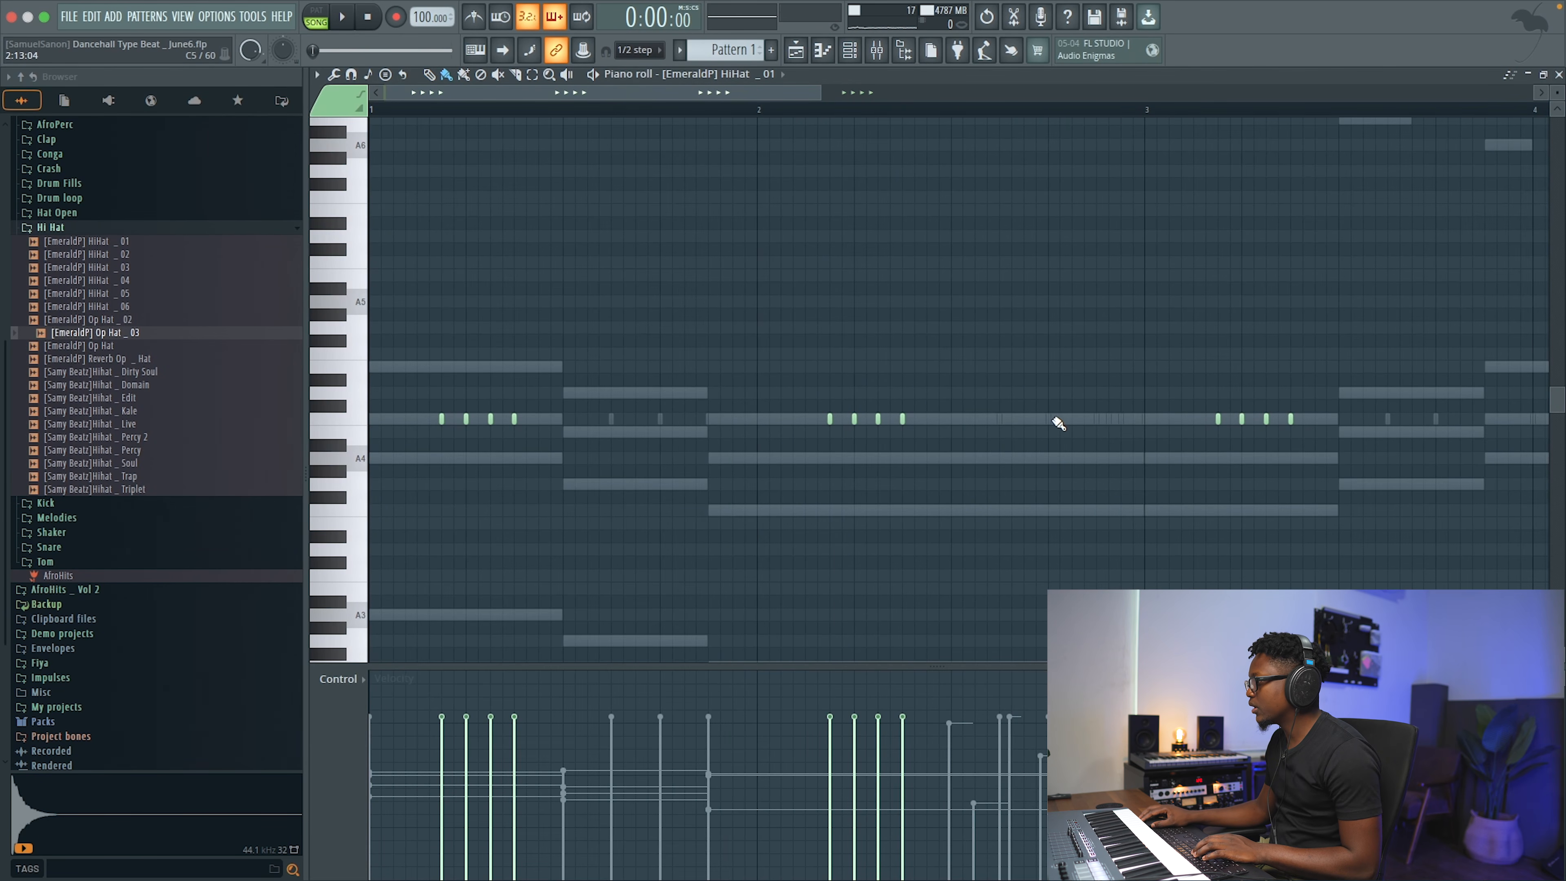
- Try a five-note hi-hat roll on C5 shortly before bar 3, play it and erase it
{"action": "key", "text": "space"}
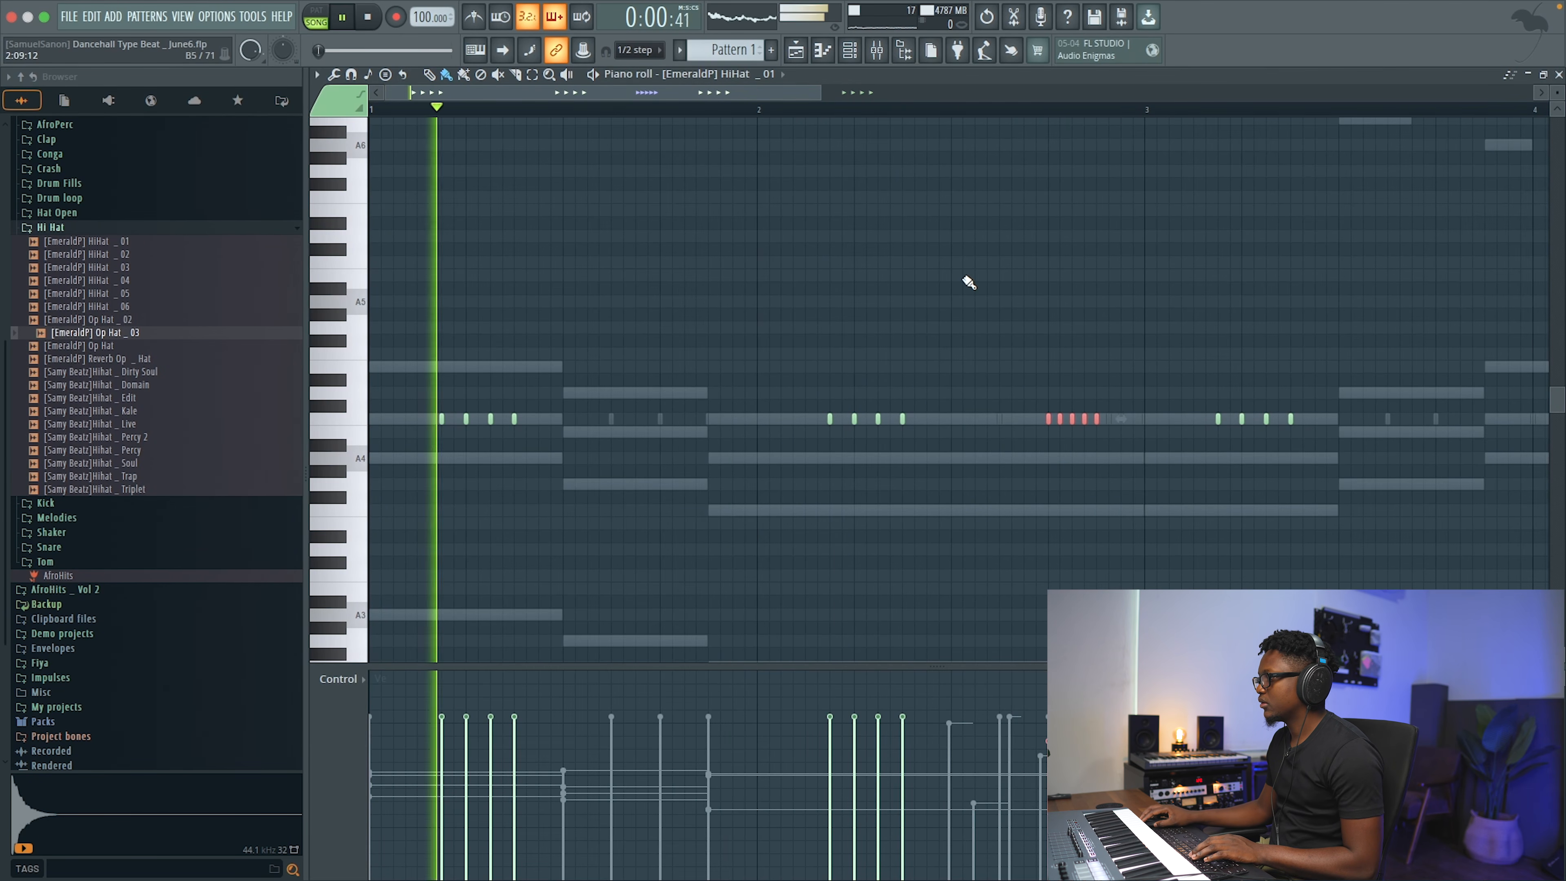
{"action": "scroll", "coordinate": [968, 280], "scroll_direction": "down", "scroll_amount": 1}
{"action": "key", "text": "space"}
{"action": "right_click", "coordinate": [1143, 409]}
{"action": "key", "text": "space"}
{"action": "right_click", "coordinate": [1050, 382]}
{"action": "right_click", "coordinate": [1097, 381]}
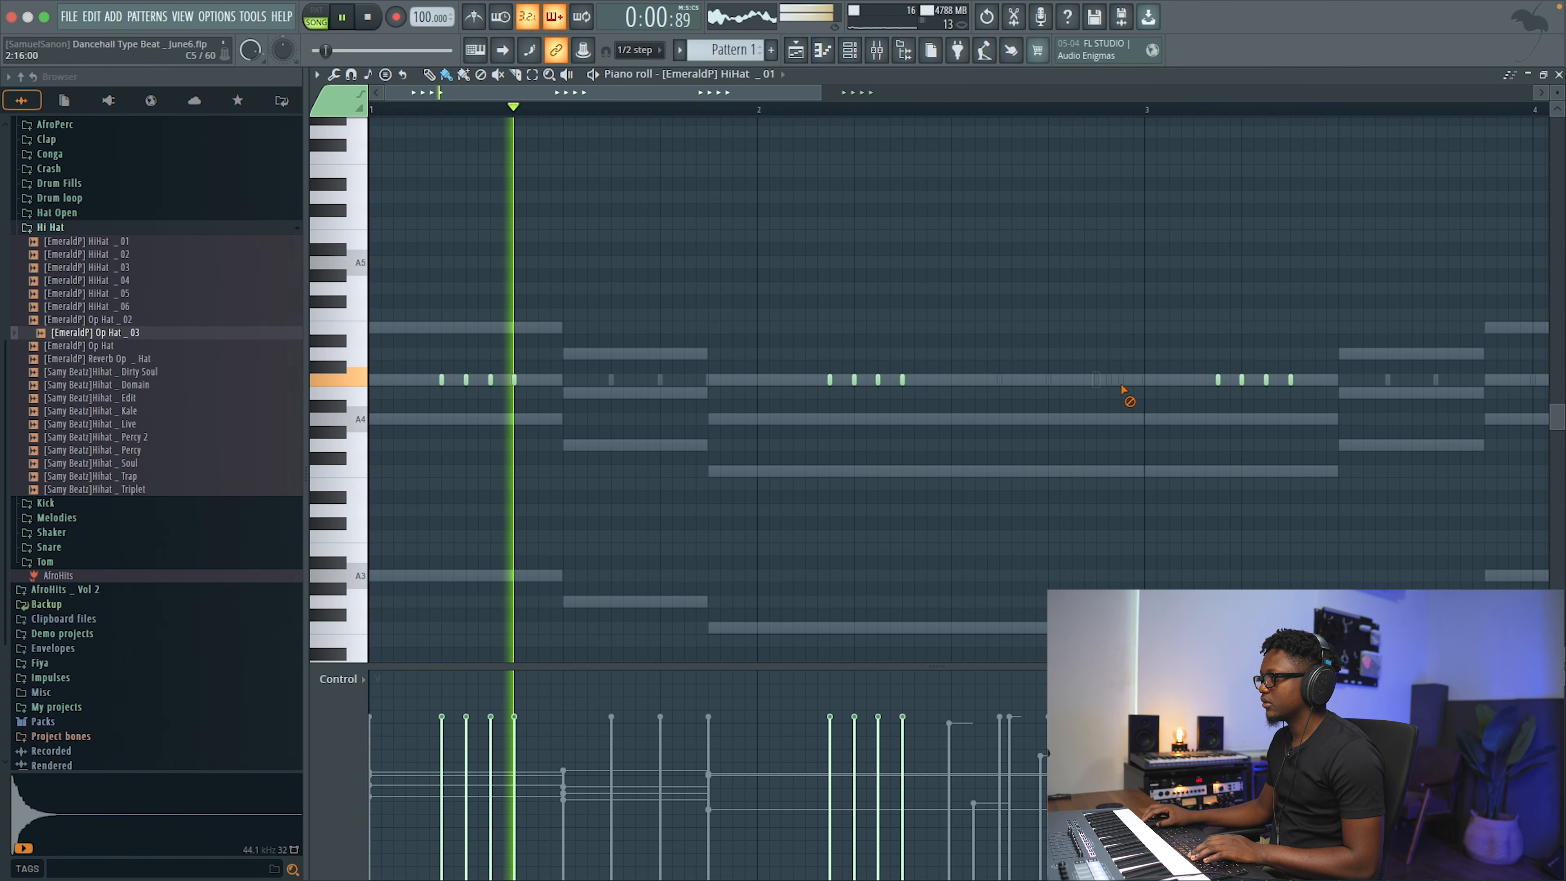
- Paint a roll of six C5 hi-hat notes half a step apart, starting on step 13 of bar 1
{"action": "scroll", "coordinate": [697, 383], "scroll_direction": "right", "scroll_amount": 1}
{"action": "mouse_move", "coordinate": [661, 380]}
{"action": "left_mouse_down"}
{"action": "mouse_move", "coordinate": [709, 381]}
{"action": "mouse_move", "coordinate": [703, 395]}
{"action": "left_mouse_up"}
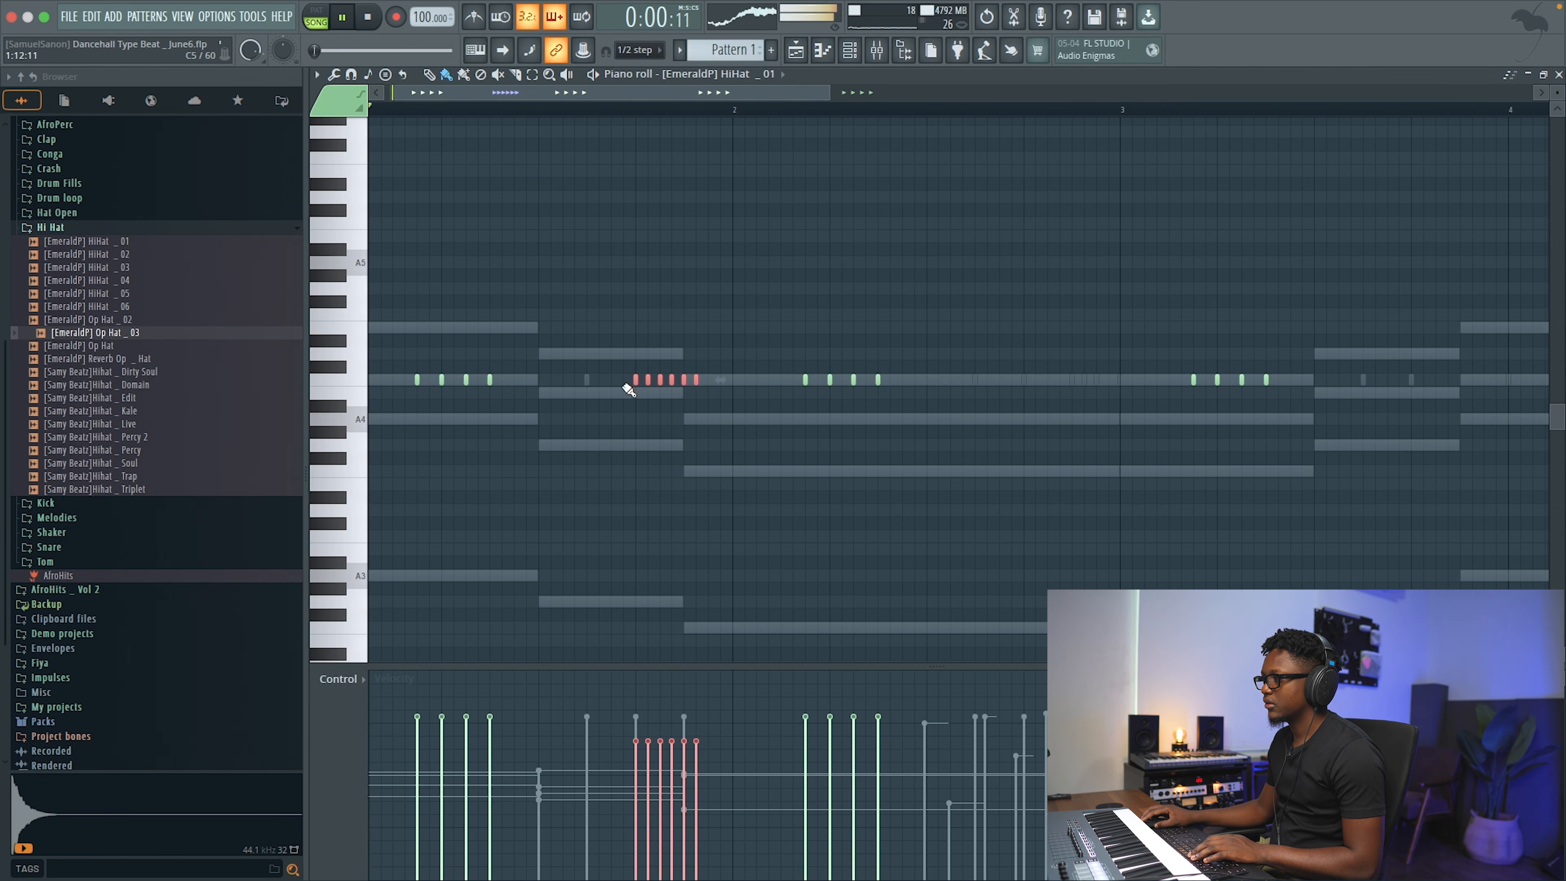
{"action": "scroll", "coordinate": [631, 388], "scroll_direction": "right", "scroll_amount": 1}
{"action": "right_click", "coordinate": [637, 381]}
{"action": "key", "text": "space"}
{"action": "left_click", "coordinate": [640, 380]}
{"action": "key", "text": "space"}
- Shape the six roll notes' velocities into a rising ramp, play the result and close the Piano roll
{"action": "left_click", "coordinate": [610, 798]}
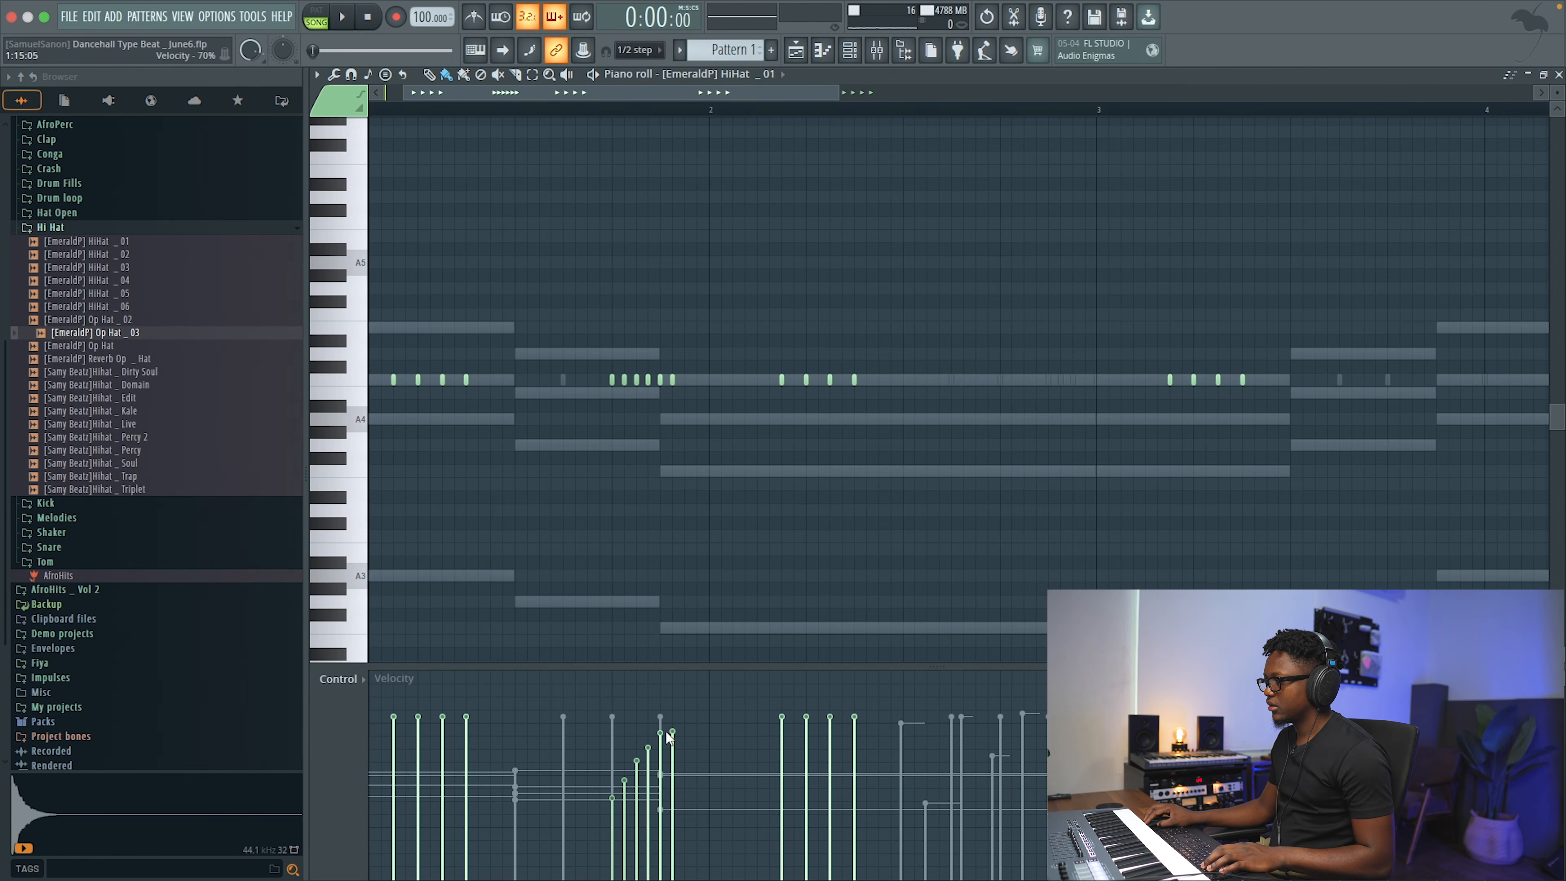
{"action": "left_click", "coordinate": [673, 721]}
{"action": "key", "text": "space"}
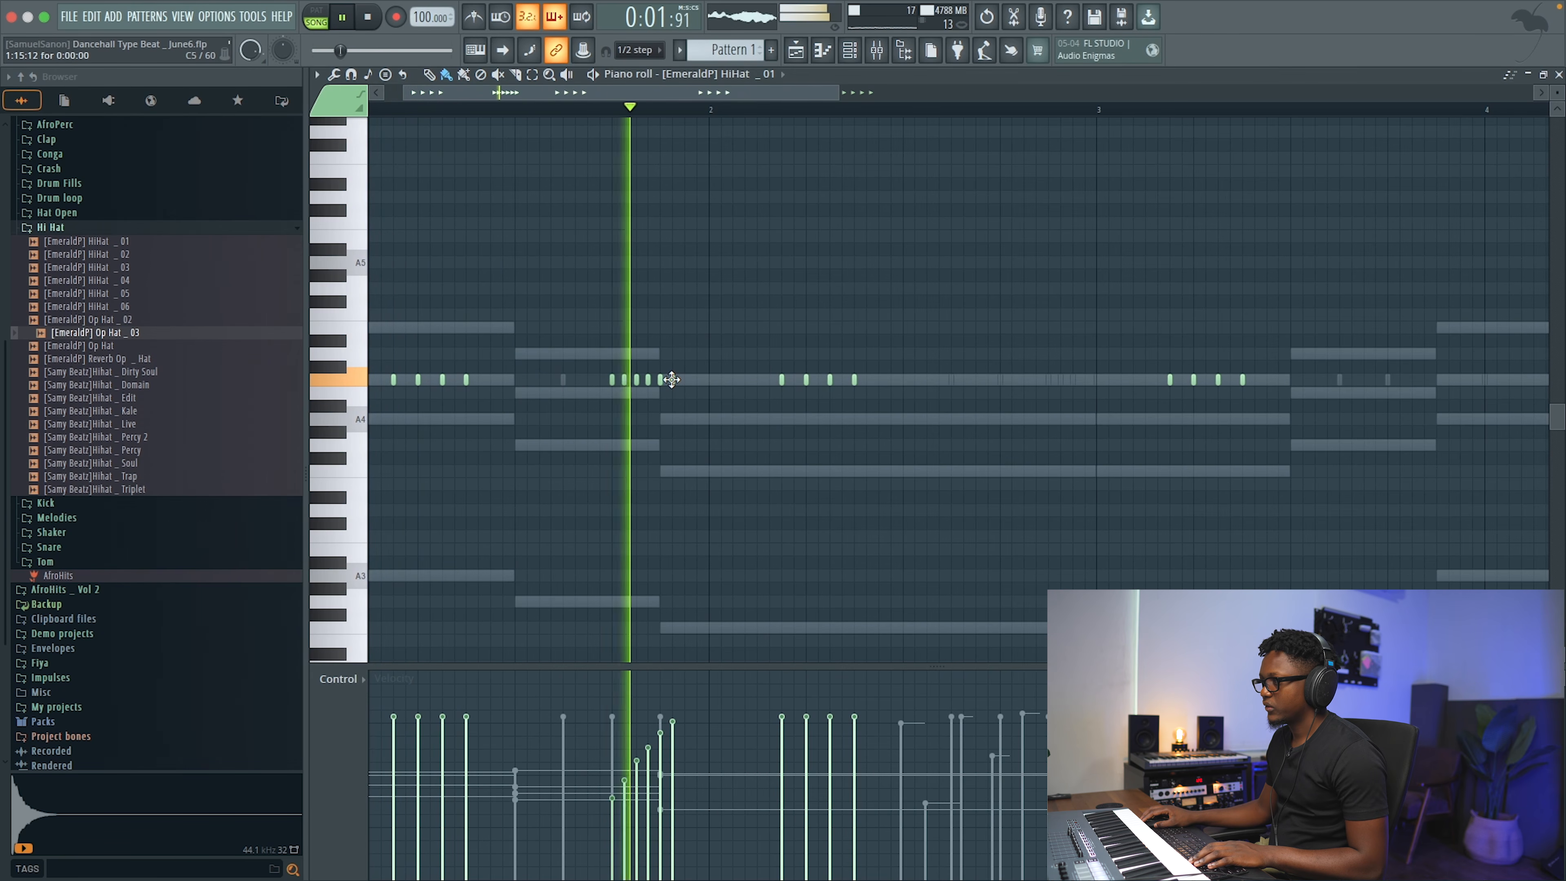
{"action": "key", "text": "space"}
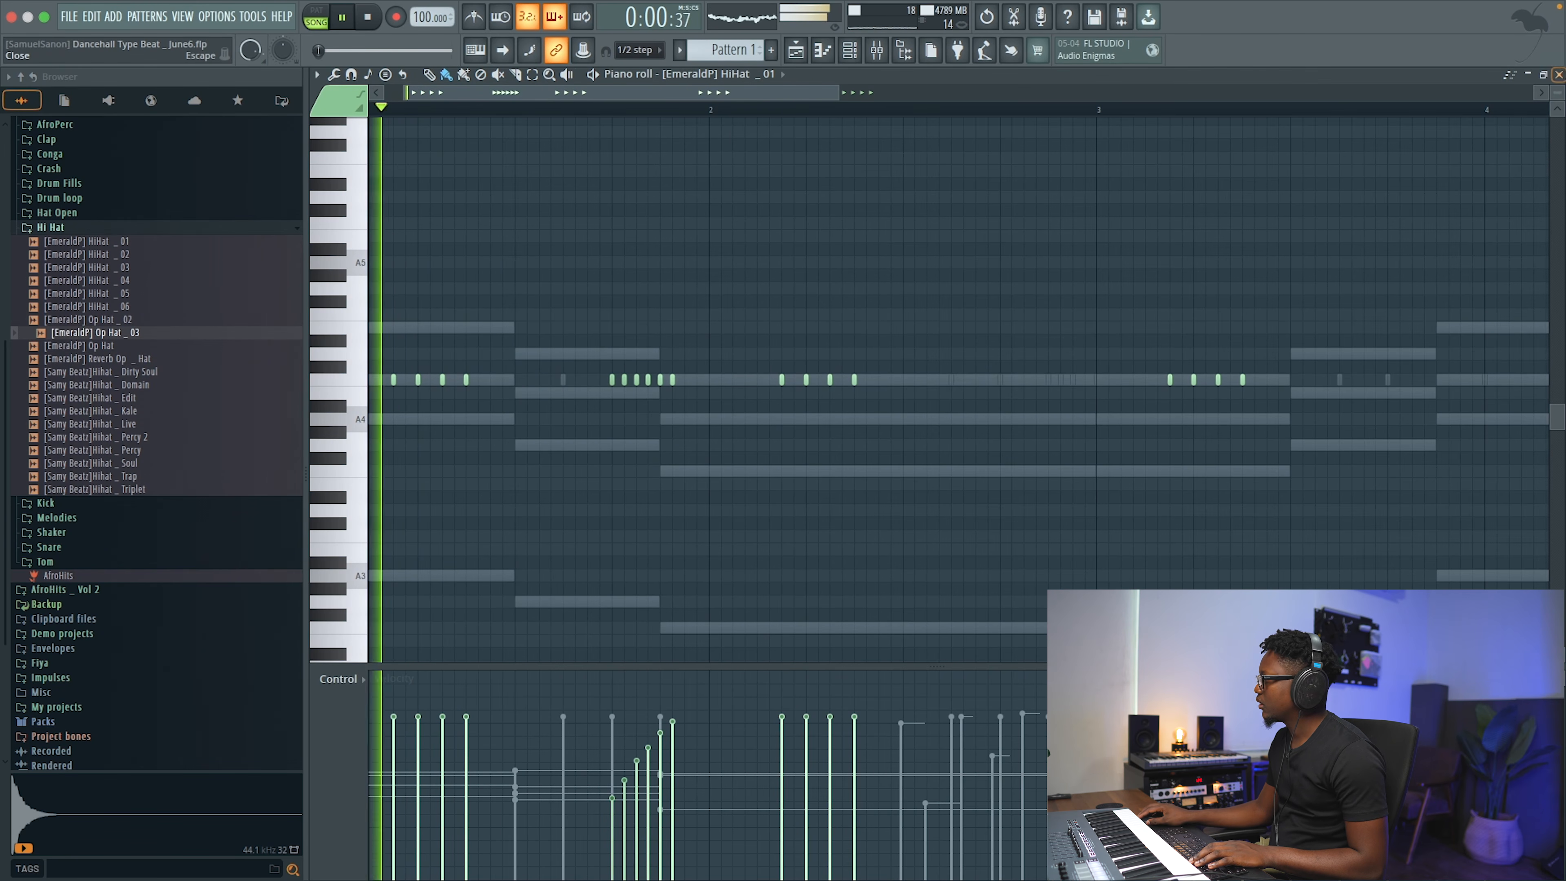
{"action": "left_click", "coordinate": [1558, 74]}
- Try the [EmeraldP] Op Hat _ 03 hit on step 16 instead of step 15 during playback
{"action": "key", "text": "space"}
{"action": "key", "text": "space"}
{"action": "left_click", "coordinate": [839, 543]}
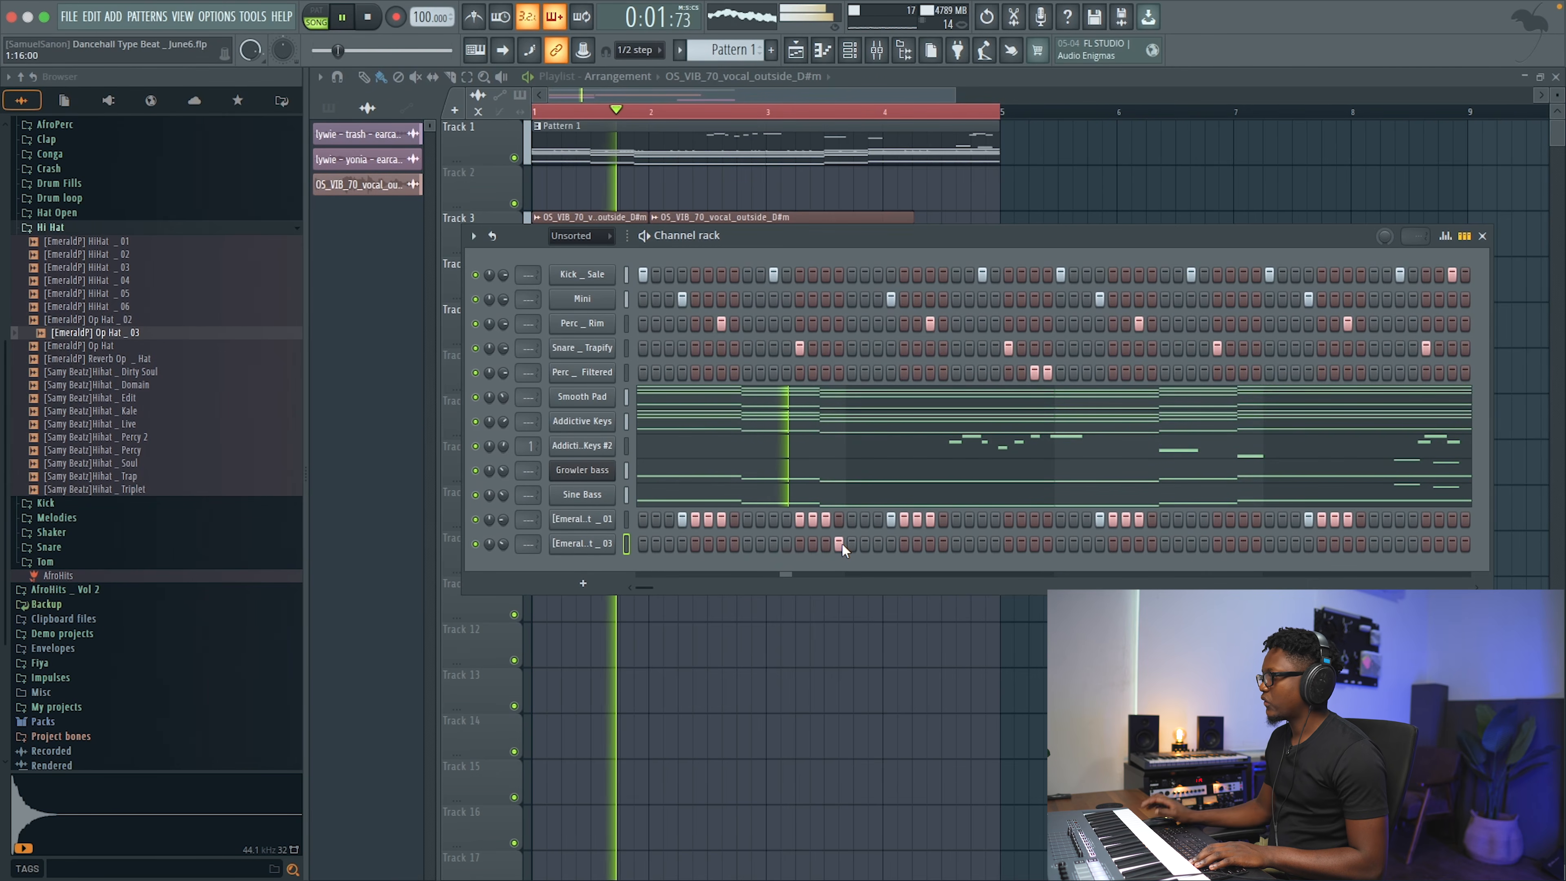
{"action": "left_click", "coordinate": [840, 544]}
{"action": "key", "text": "space"}
{"action": "key", "text": "space"}
- Put the [EmeraldP] Op Hat _ 03 hit on step 15 and clear the [EmeraldP] HiHat _ 01 hit on that step
{"action": "left_click", "coordinate": [824, 540]}
{"action": "right_click", "coordinate": [827, 526]}
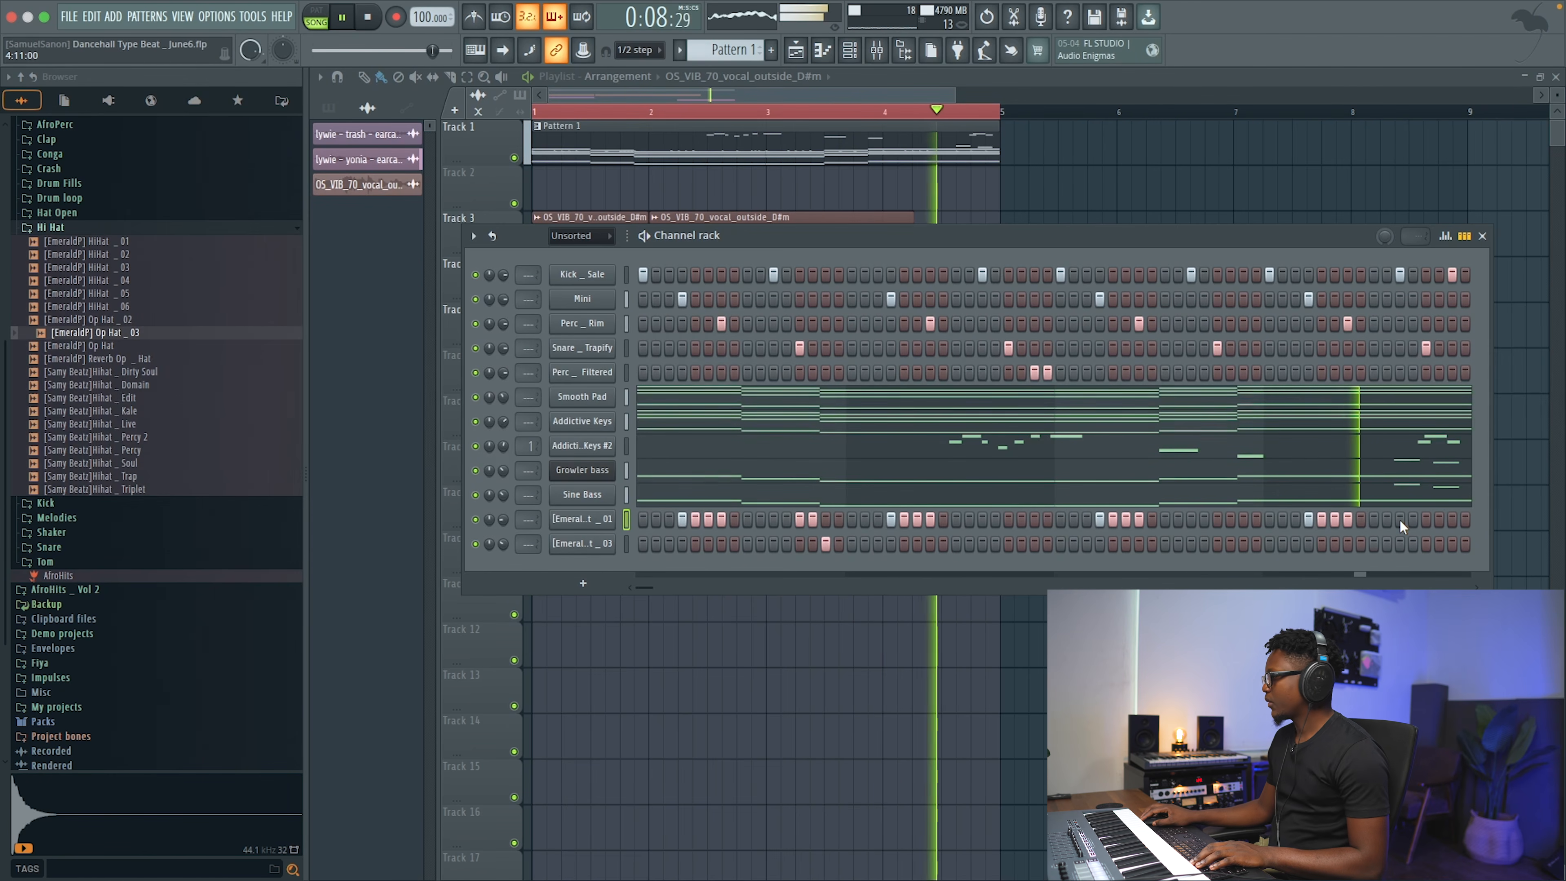
{"action": "key", "text": "space"}
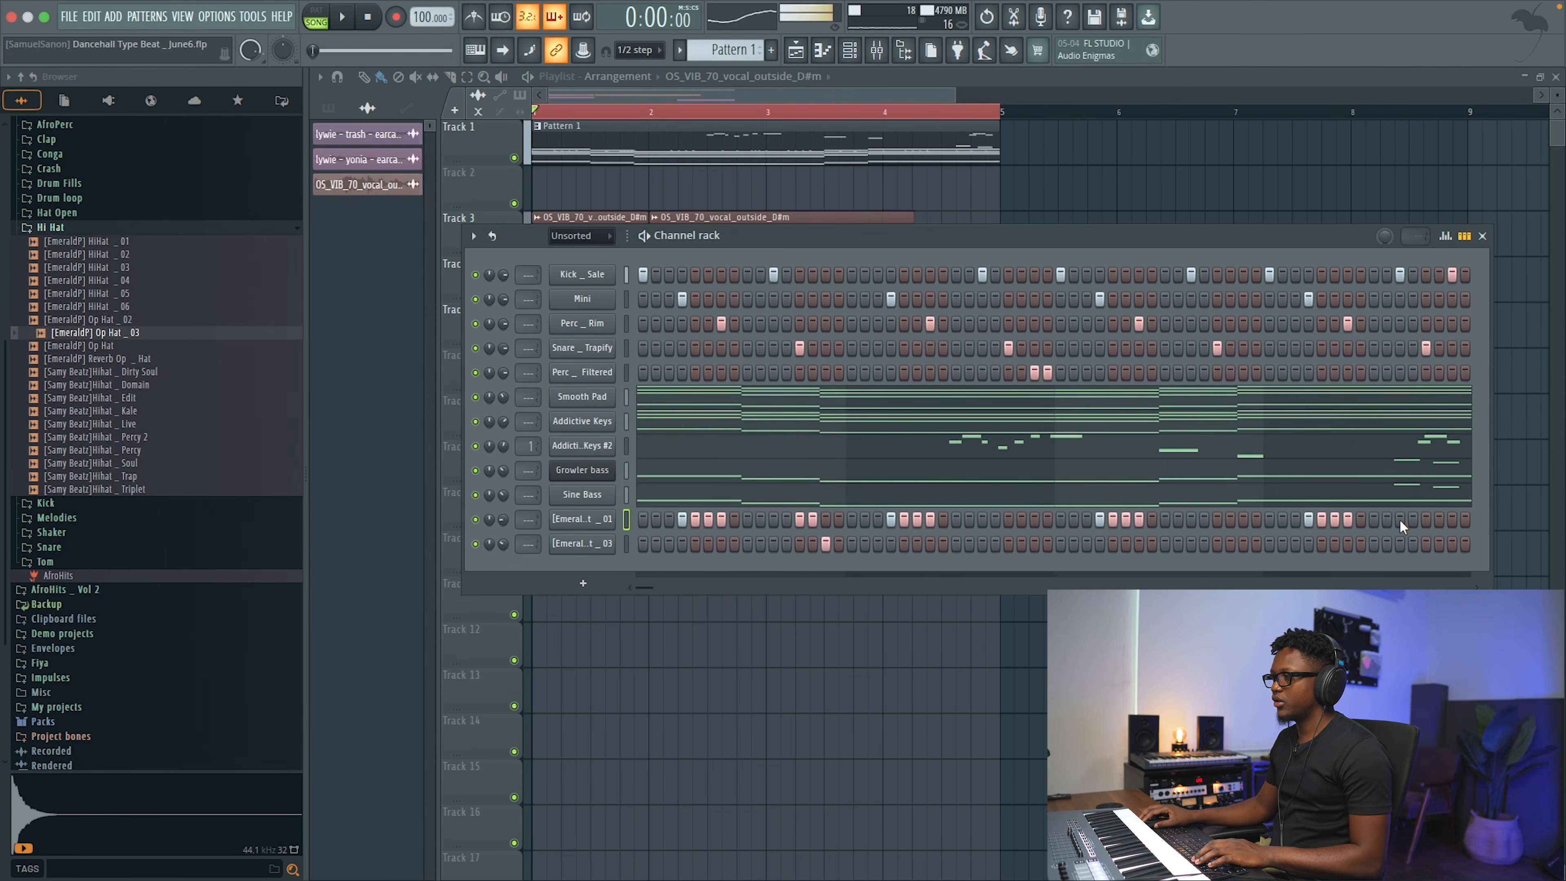
- Show [EmeraldP] Op Hat _ 03 in the Piano roll and place two short notes, C5 and A4, in bar 4
{"action": "right_click", "coordinate": [615, 543]}
{"action": "left_click", "coordinate": [646, 542]}
{"action": "scroll", "coordinate": [1130, 388], "scroll_direction": "right", "scroll_amount": 5}
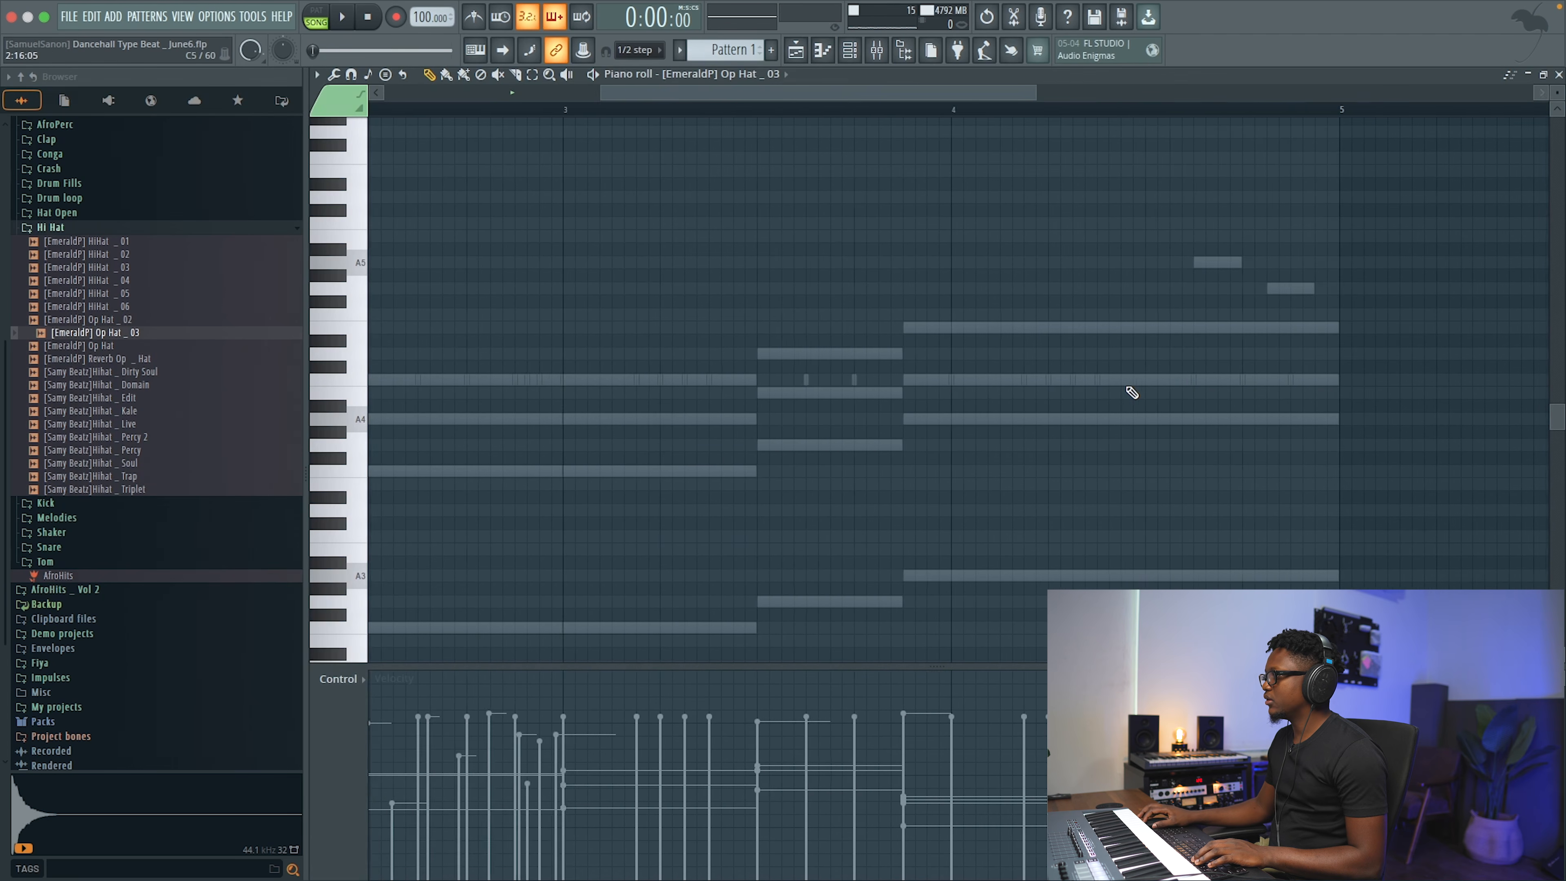
{"action": "scroll", "coordinate": [1322, 388], "scroll_direction": "left", "scroll_amount": 4}
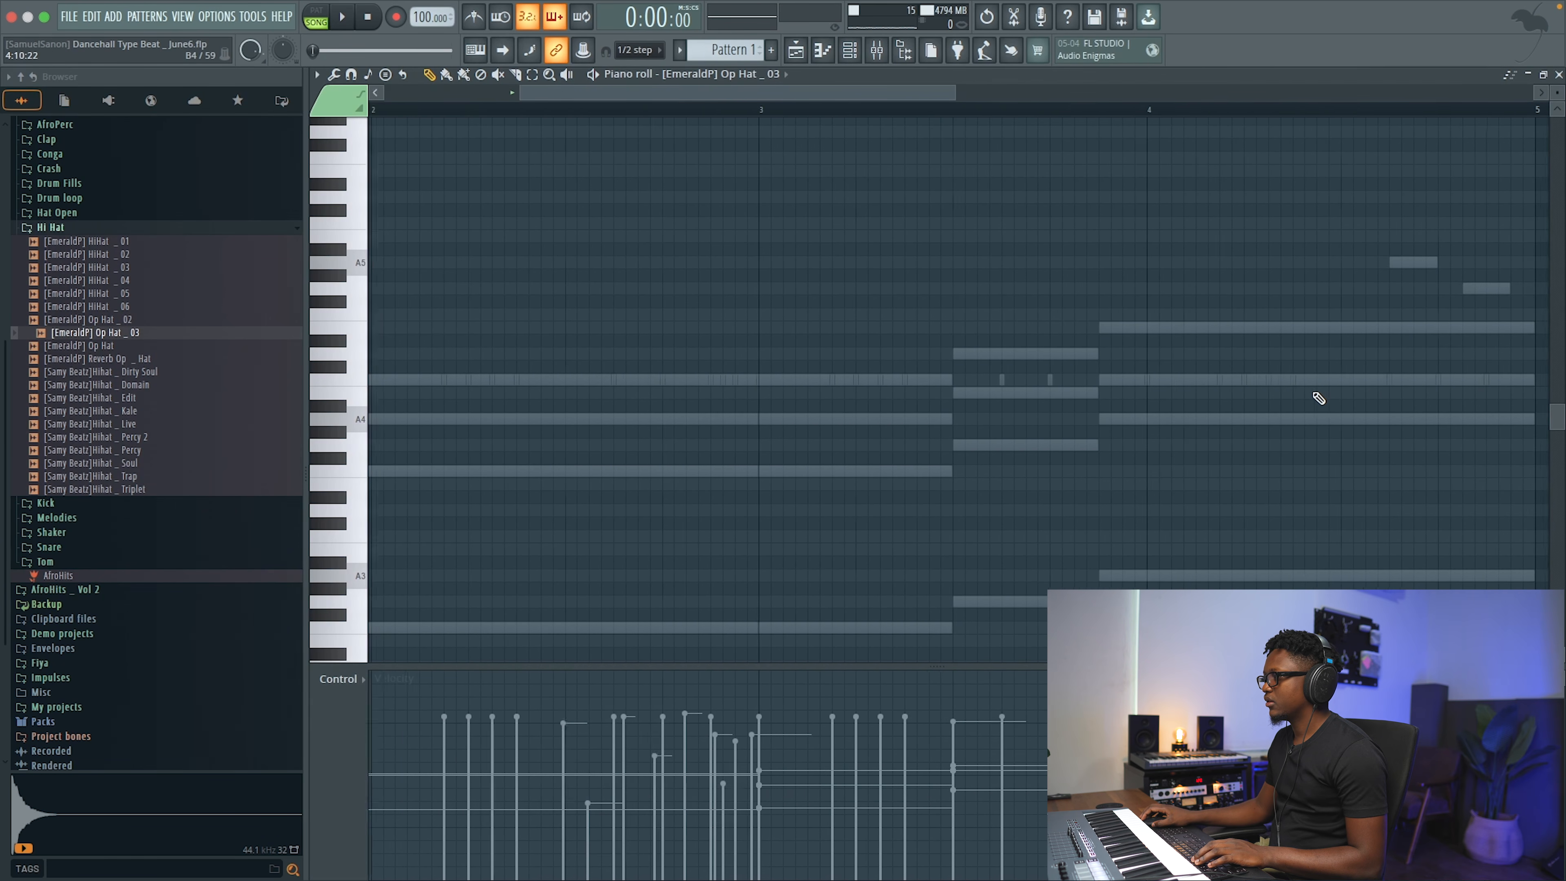
{"action": "left_click_drag", "start_coordinate": [917, 91], "coordinate": [1288, 92]}
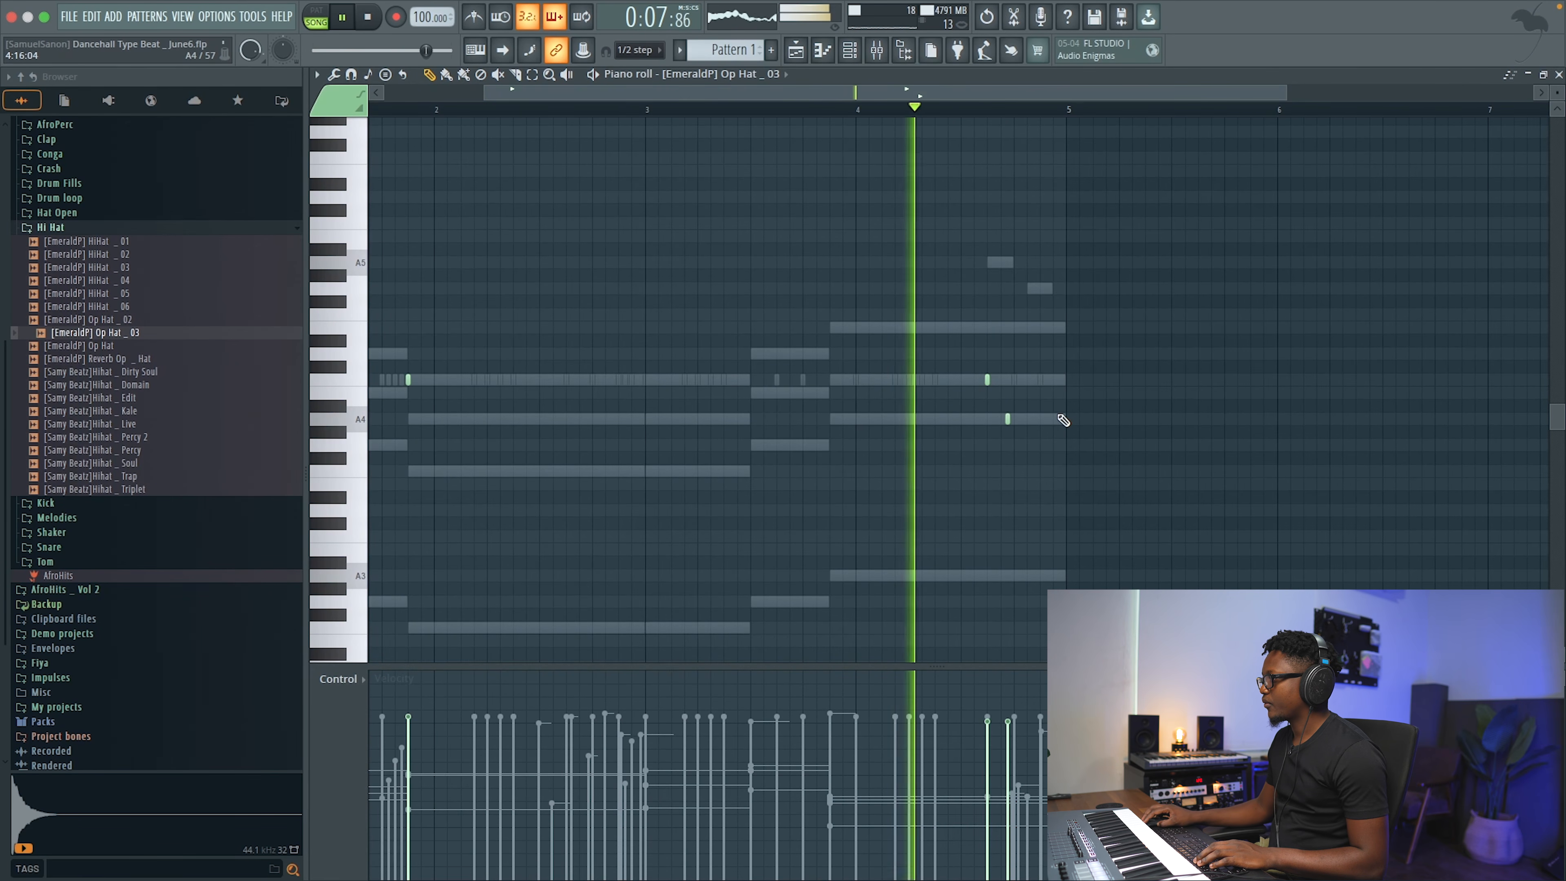
- Shift the two bar 4 open-hat notes later so they start on steps 13 and 14
{"action": "left_click_drag", "start_coordinate": [1014, 423], "coordinate": [957, 317]}
{"action": "left_click_drag", "start_coordinate": [987, 380], "coordinate": [1017, 380]}
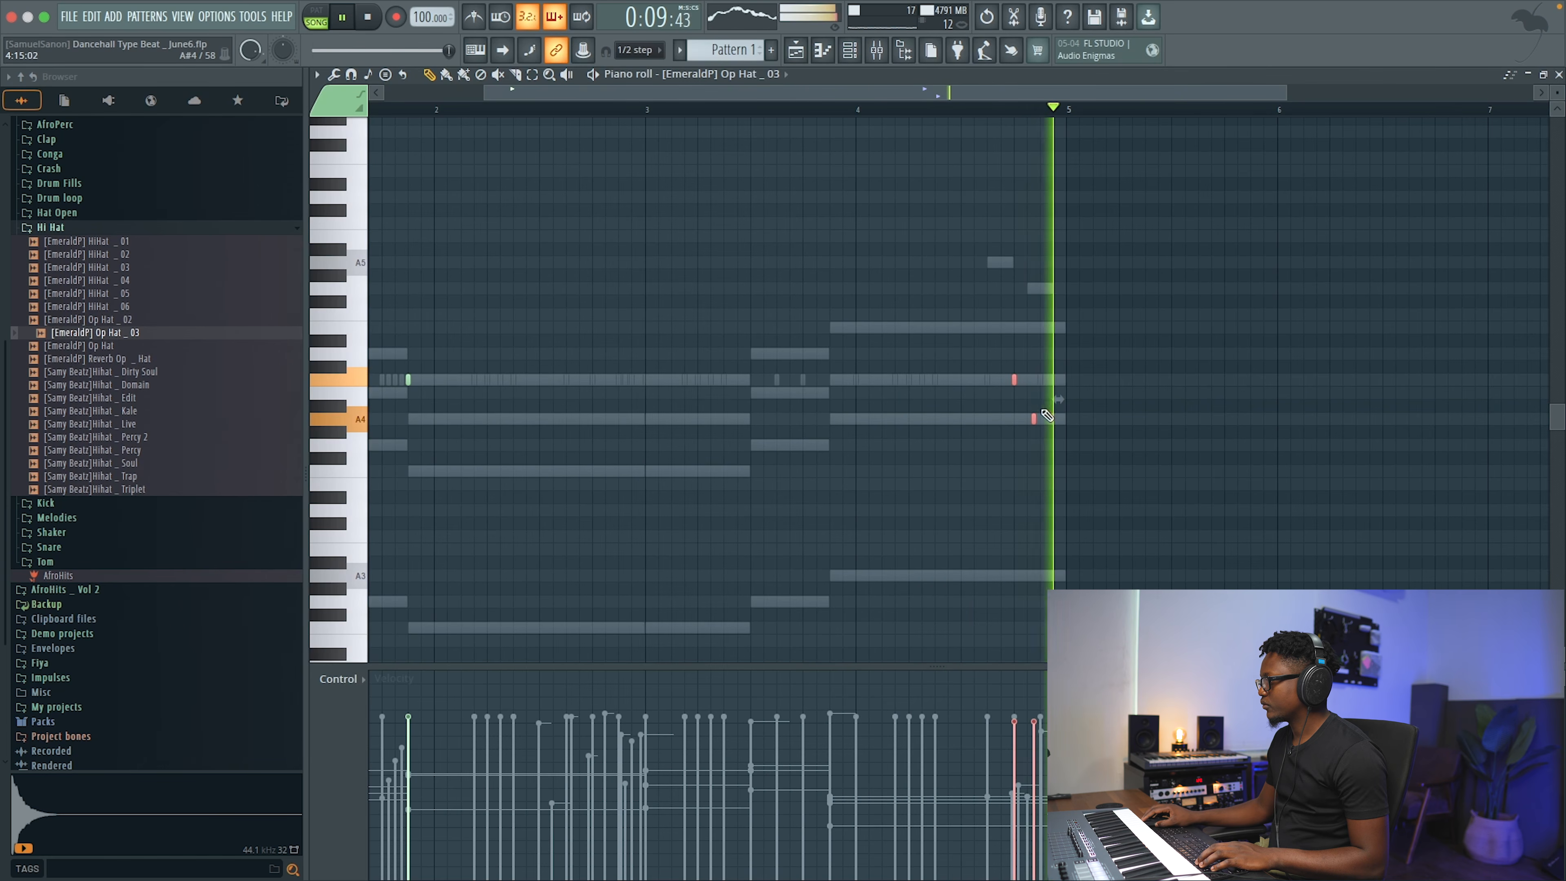
{"action": "key", "text": "space"}
{"action": "left_click_drag", "start_coordinate": [1034, 421], "coordinate": [1027, 421]}
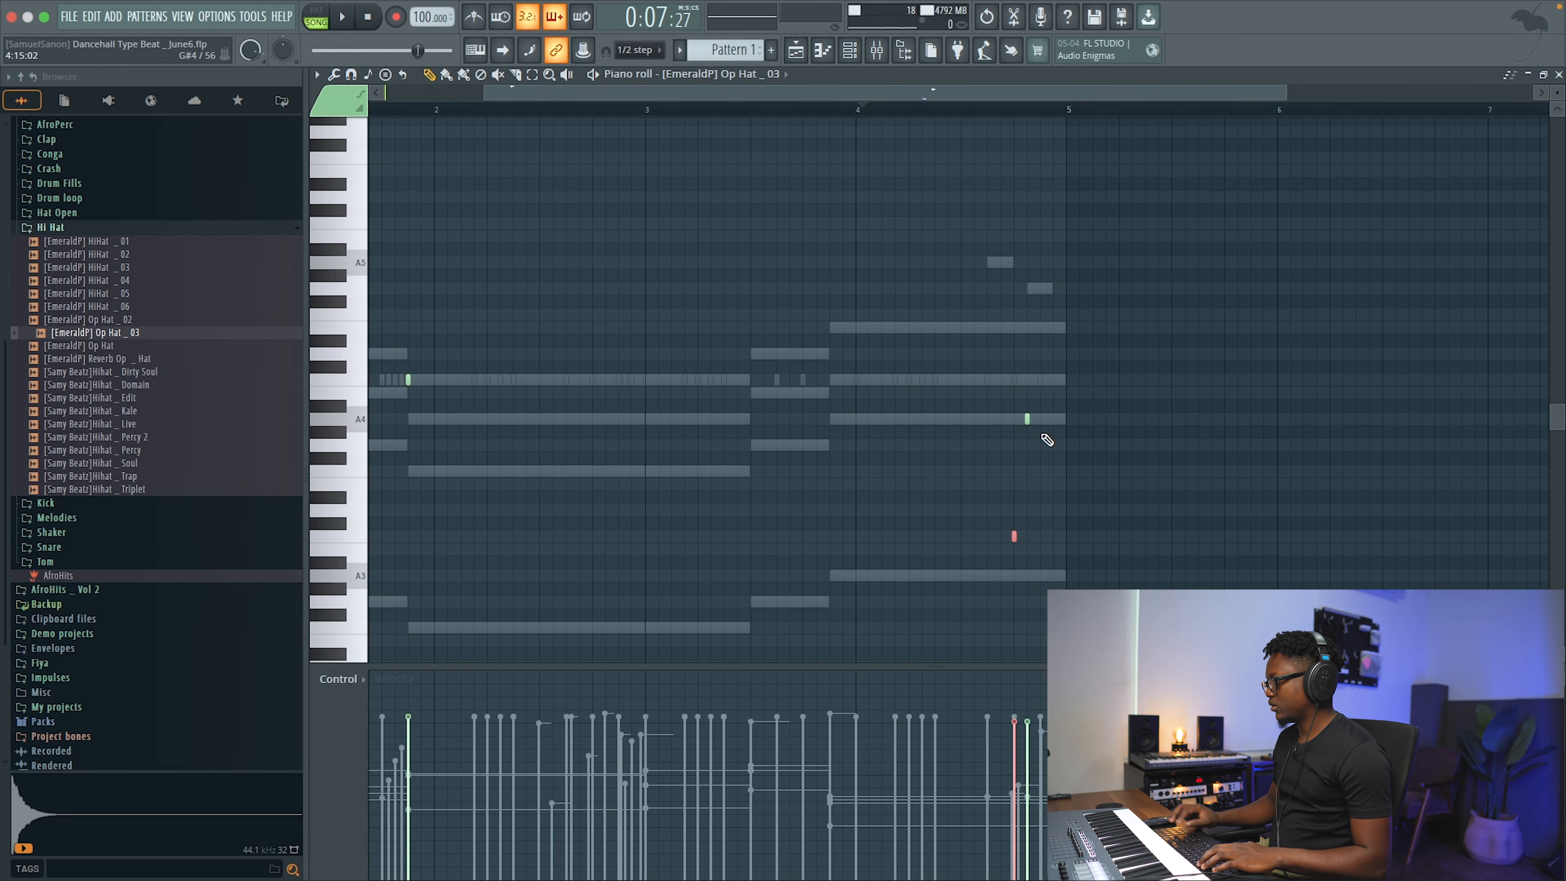
- Repitch the two bar 4 open-hat notes to A4 and F4, lengthen the F4 note nearly to bar 5, and close the Piano roll
{"action": "key", "text": "space"}
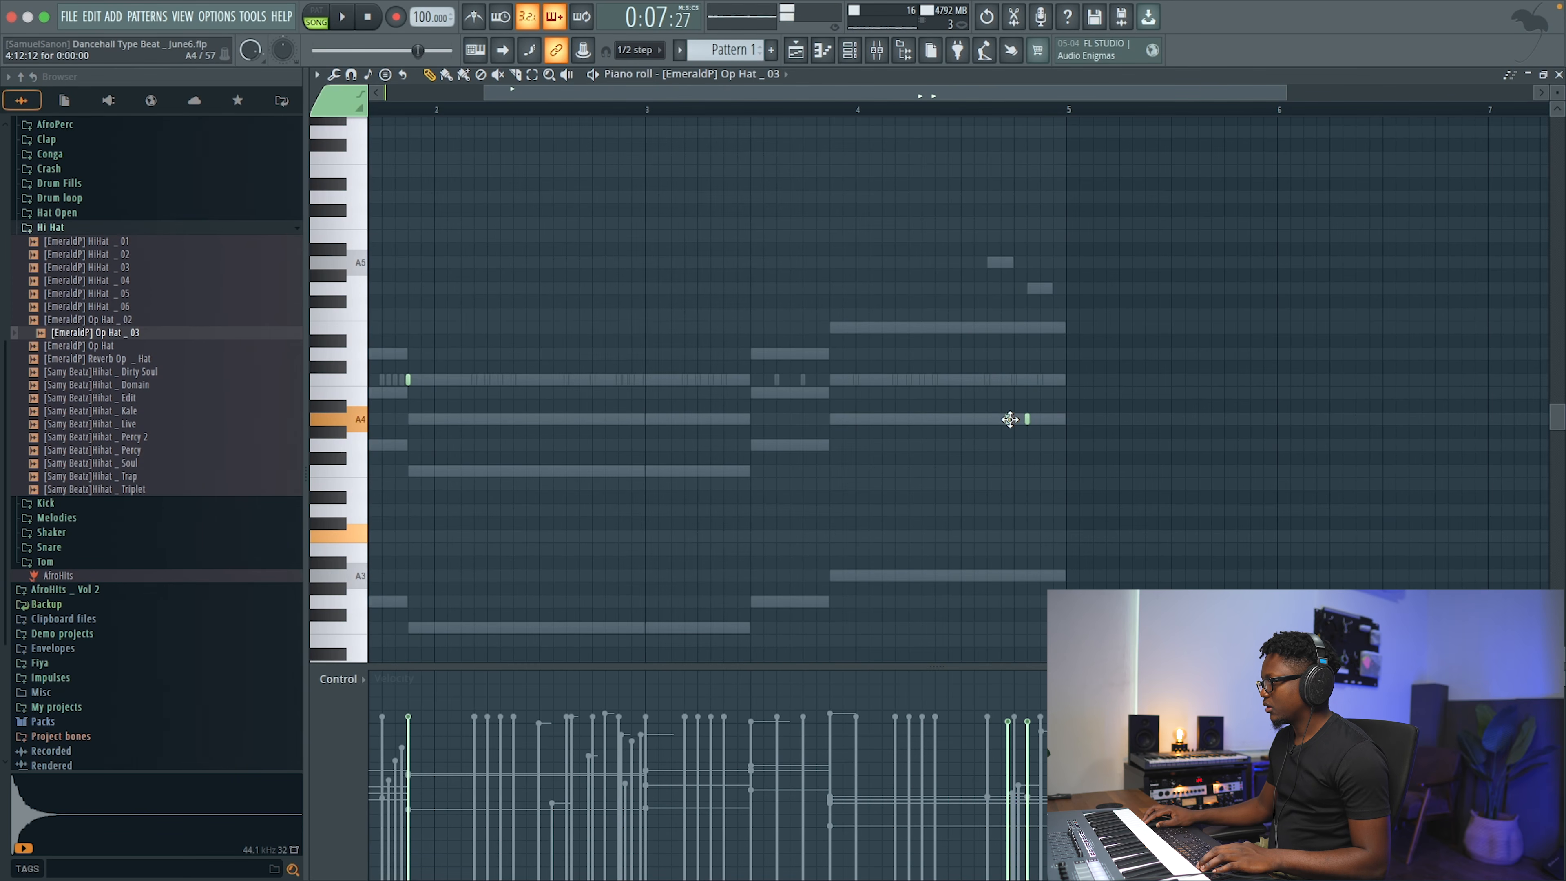
{"action": "key", "text": "space"}
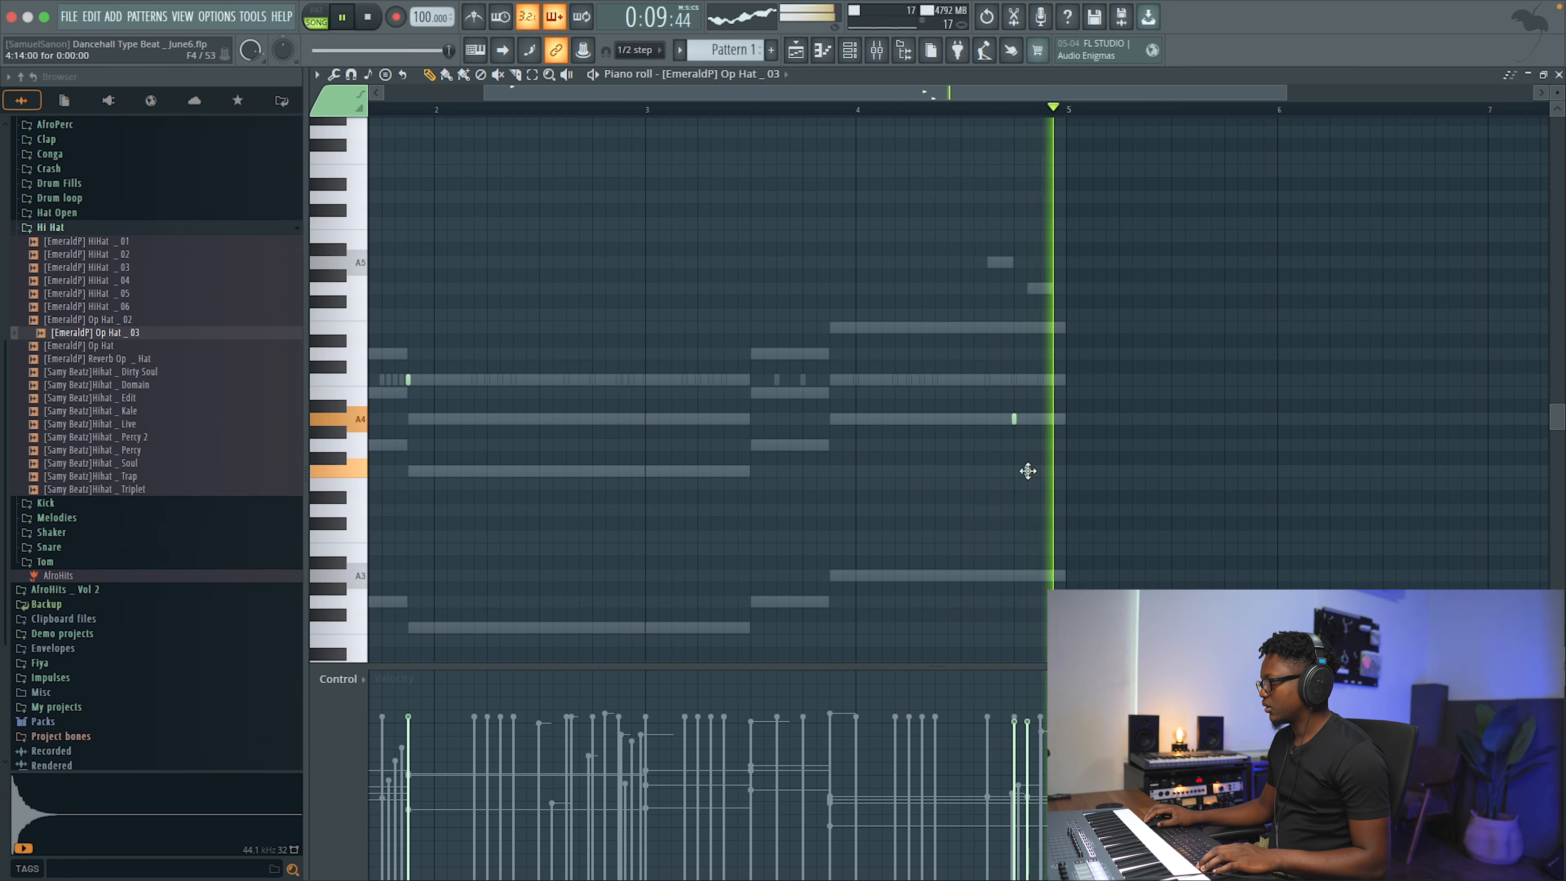
{"action": "left_click", "coordinate": [1041, 472]}
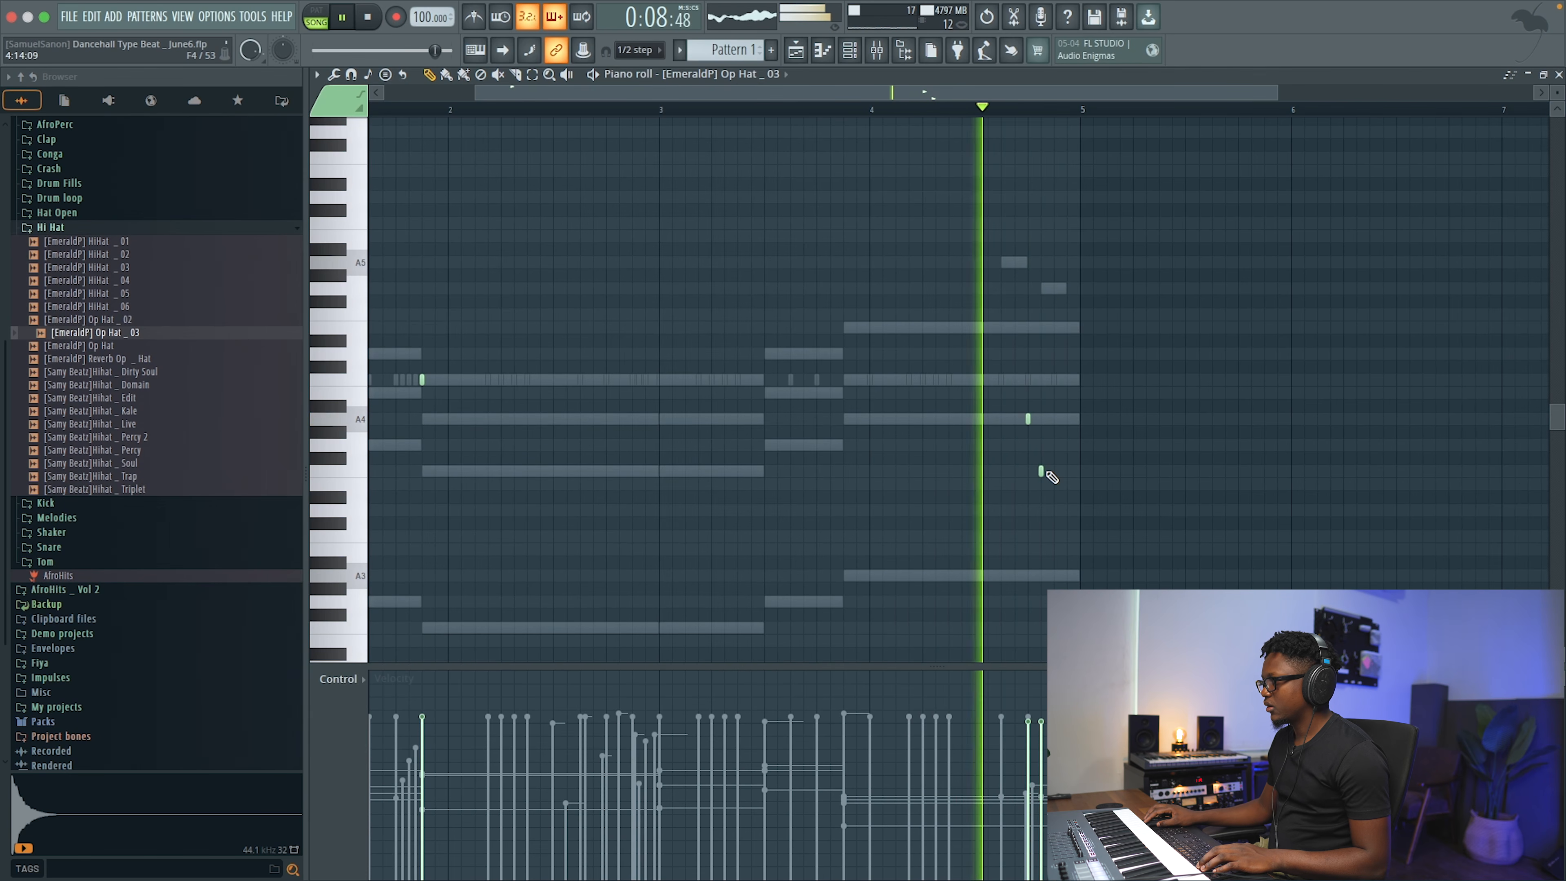
{"action": "left_click_drag", "start_coordinate": [1043, 472], "coordinate": [1069, 467]}
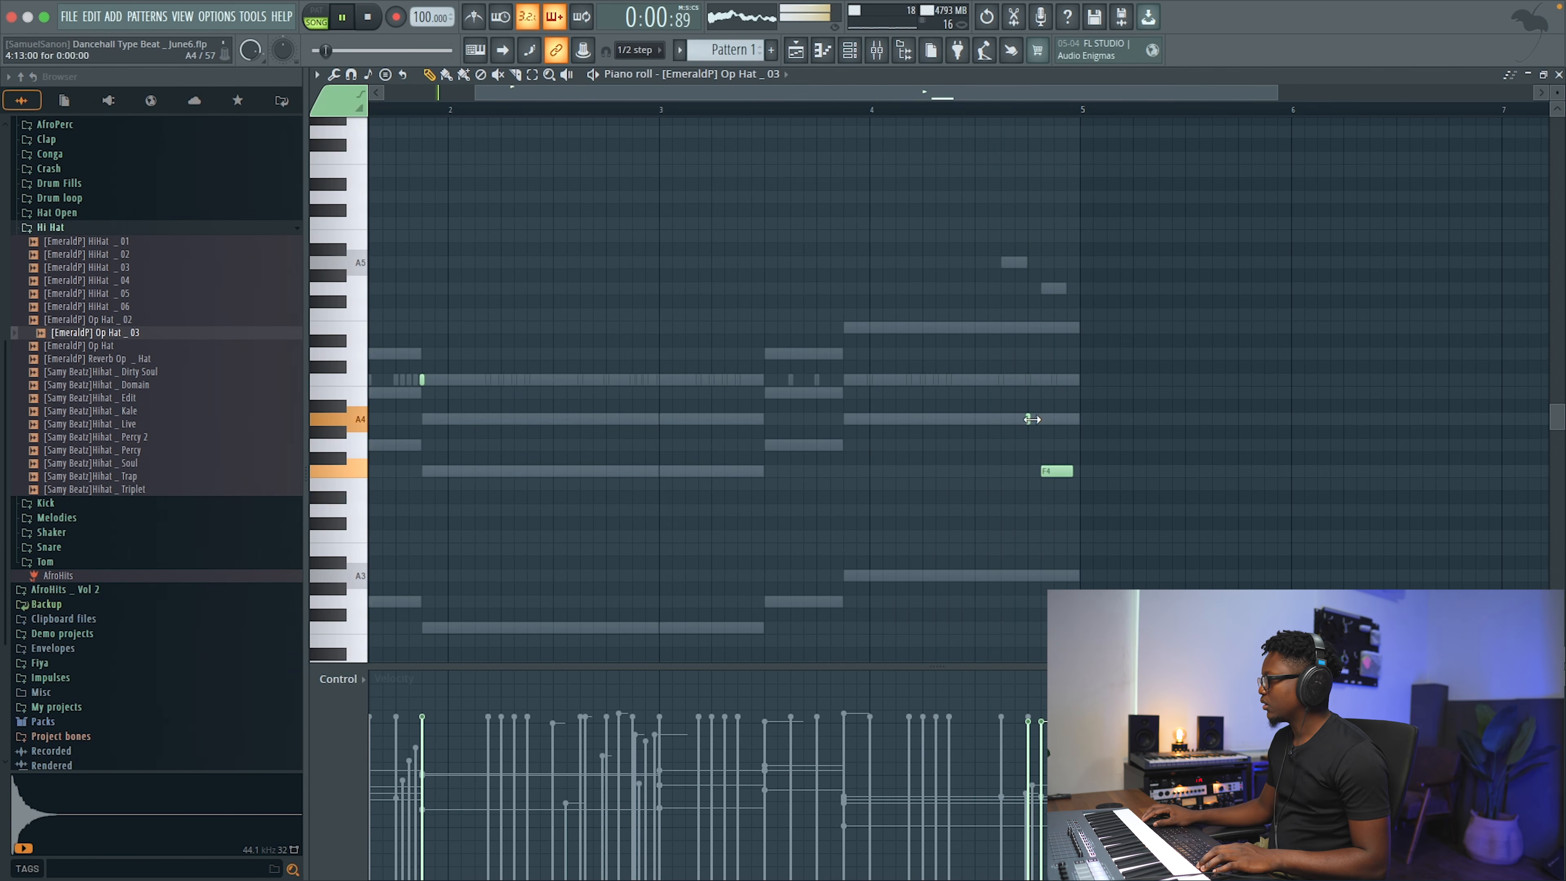
{"action": "left_click", "coordinate": [1559, 75]}
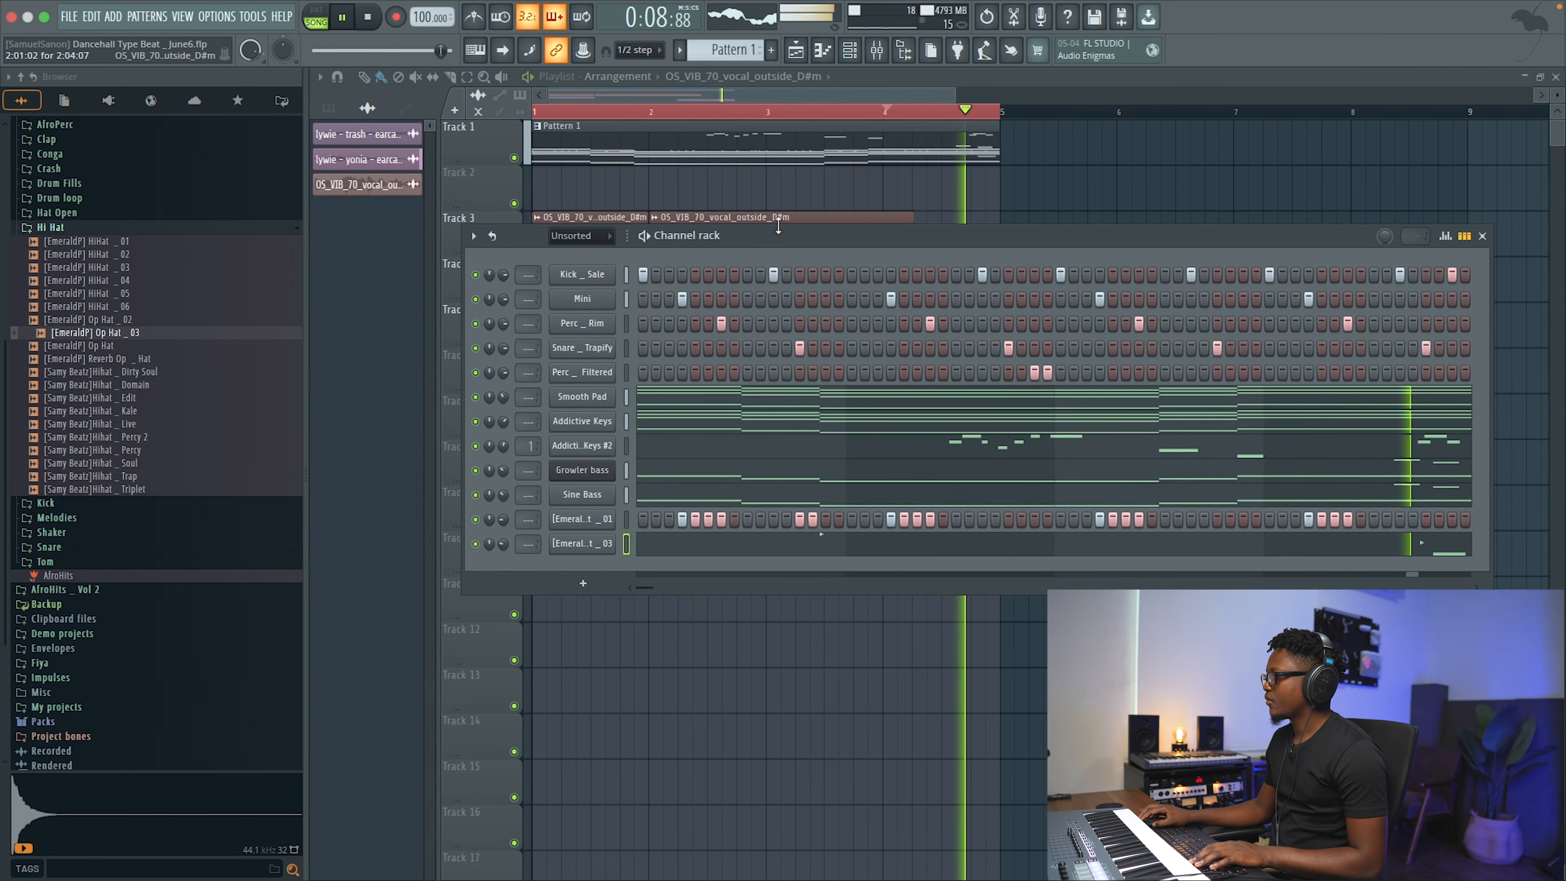
- Mute every channel except Smooth Pad, Addictive Keys and Addictive Keys #2, and play the pattern
{"action": "key", "text": "space"}
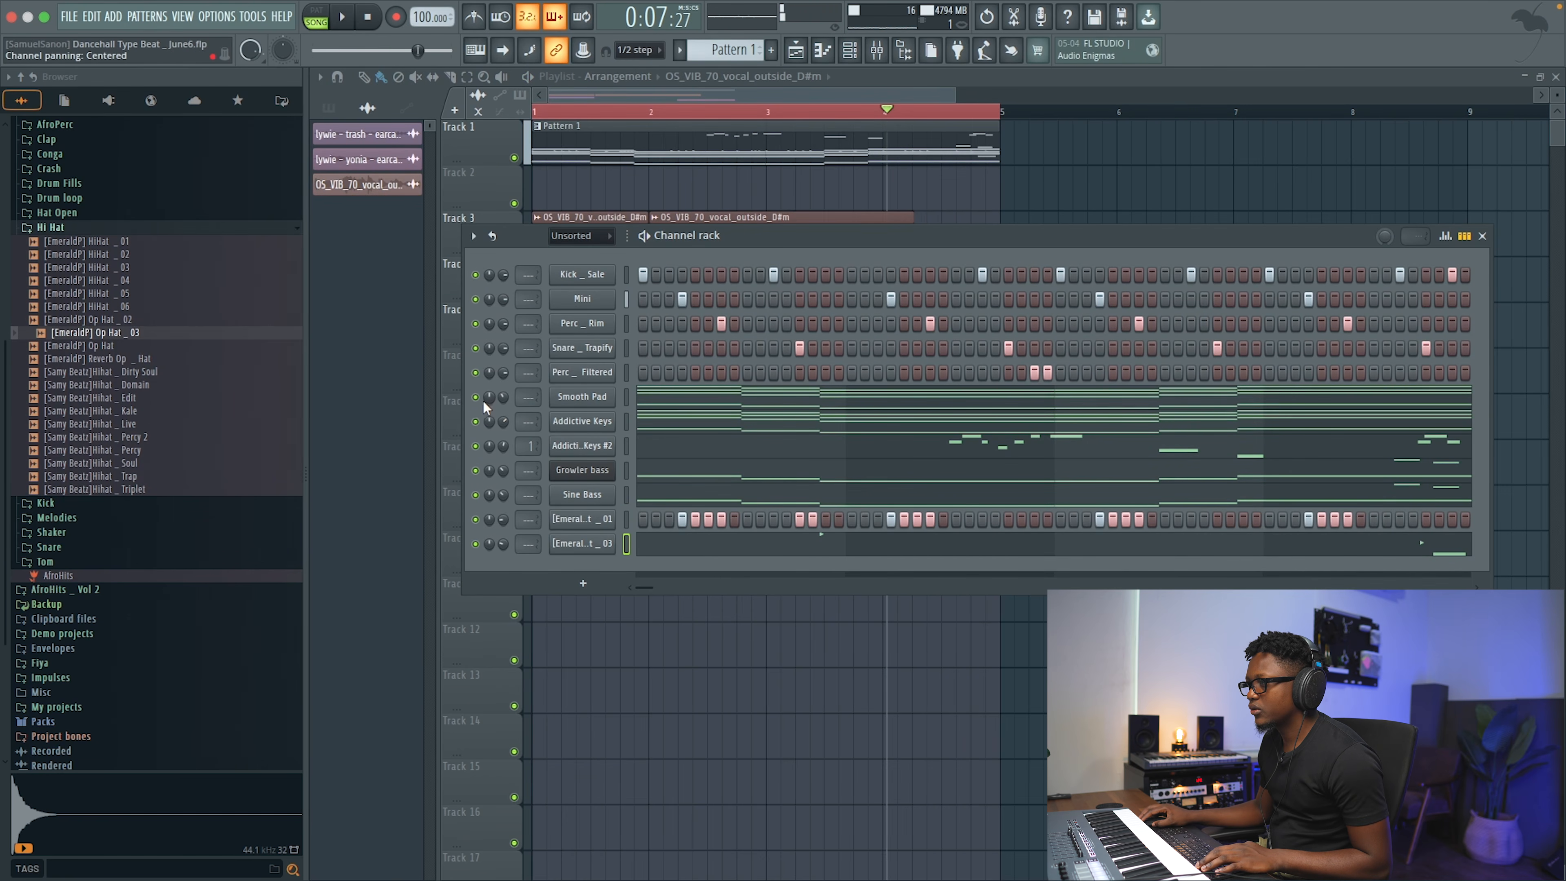
{"action": "left_click", "coordinate": [475, 445]}
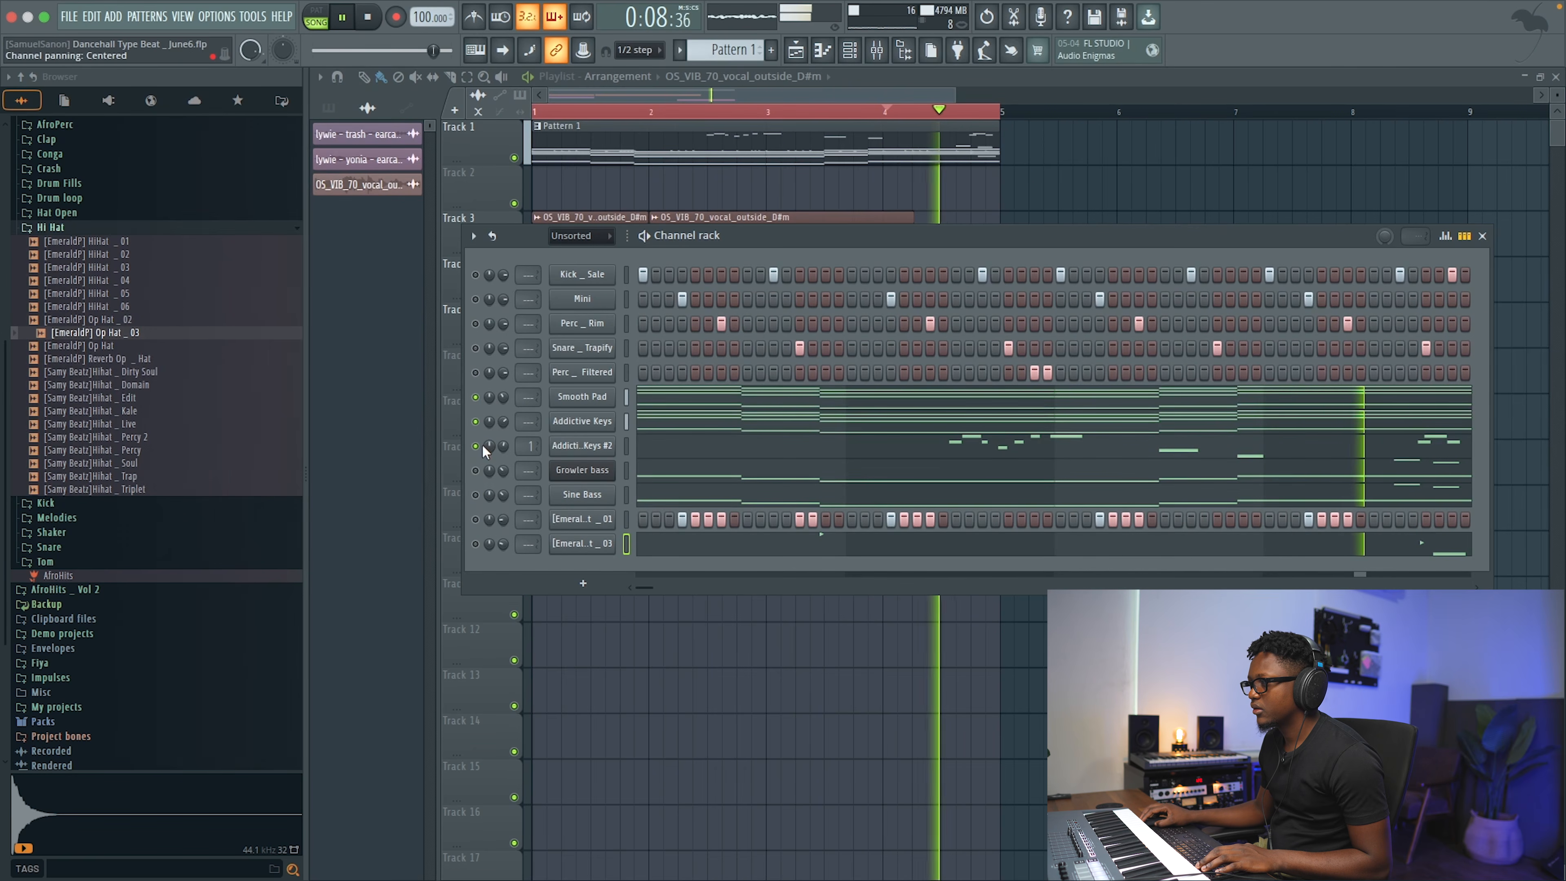
{"action": "key", "text": "space"}
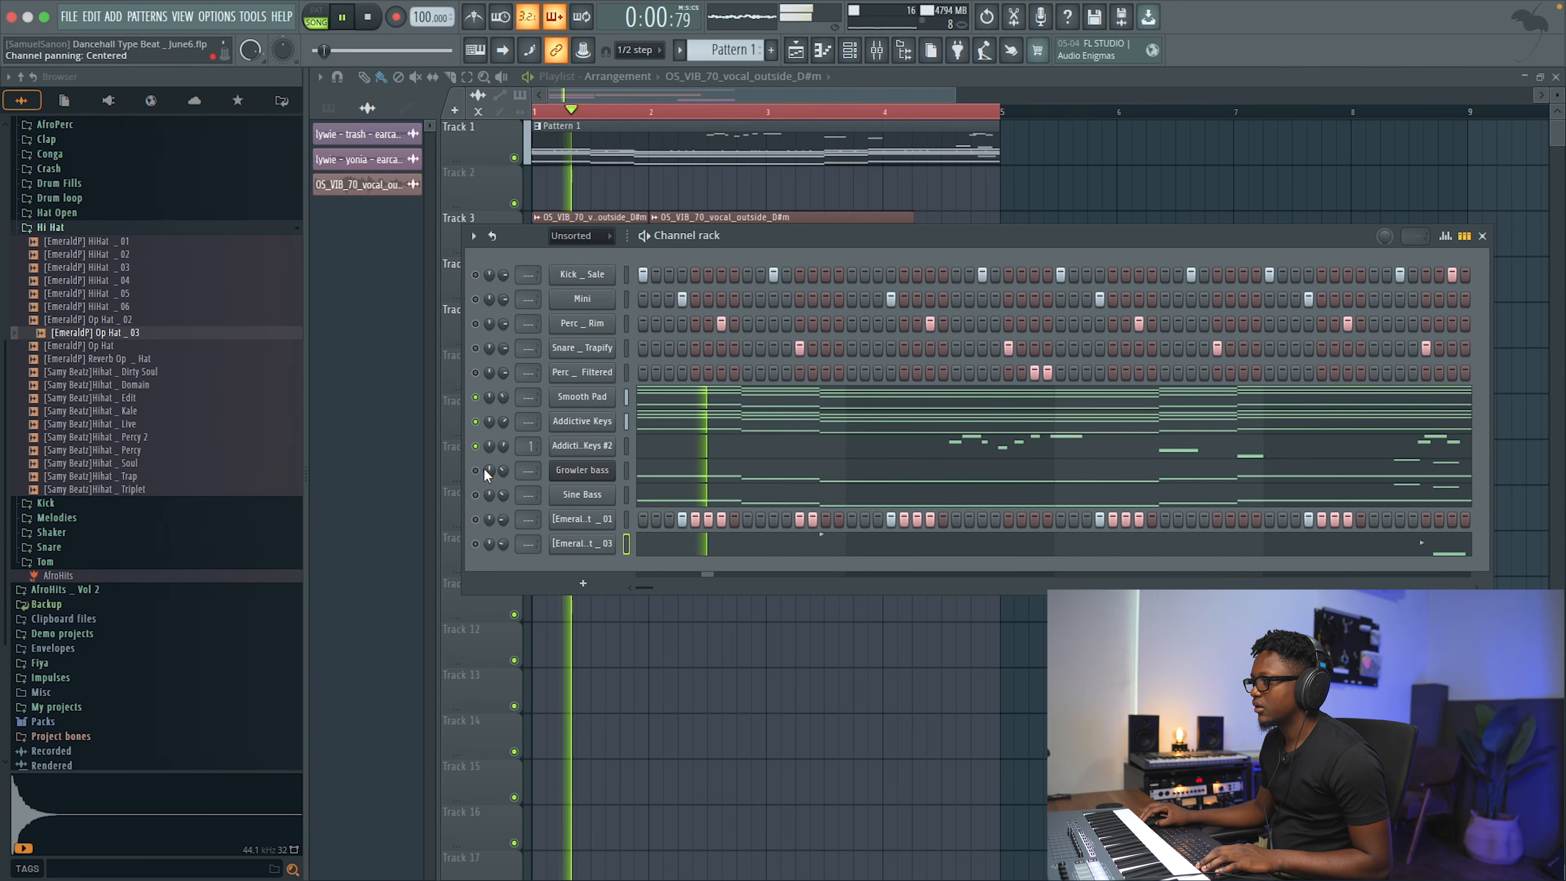
- Place [EmeraldP] Crash2 from the AfroHits - Vol 1 Crash folder at bar 1 of Track 6 and check its audio clip settings
{"action": "key", "text": "space"}
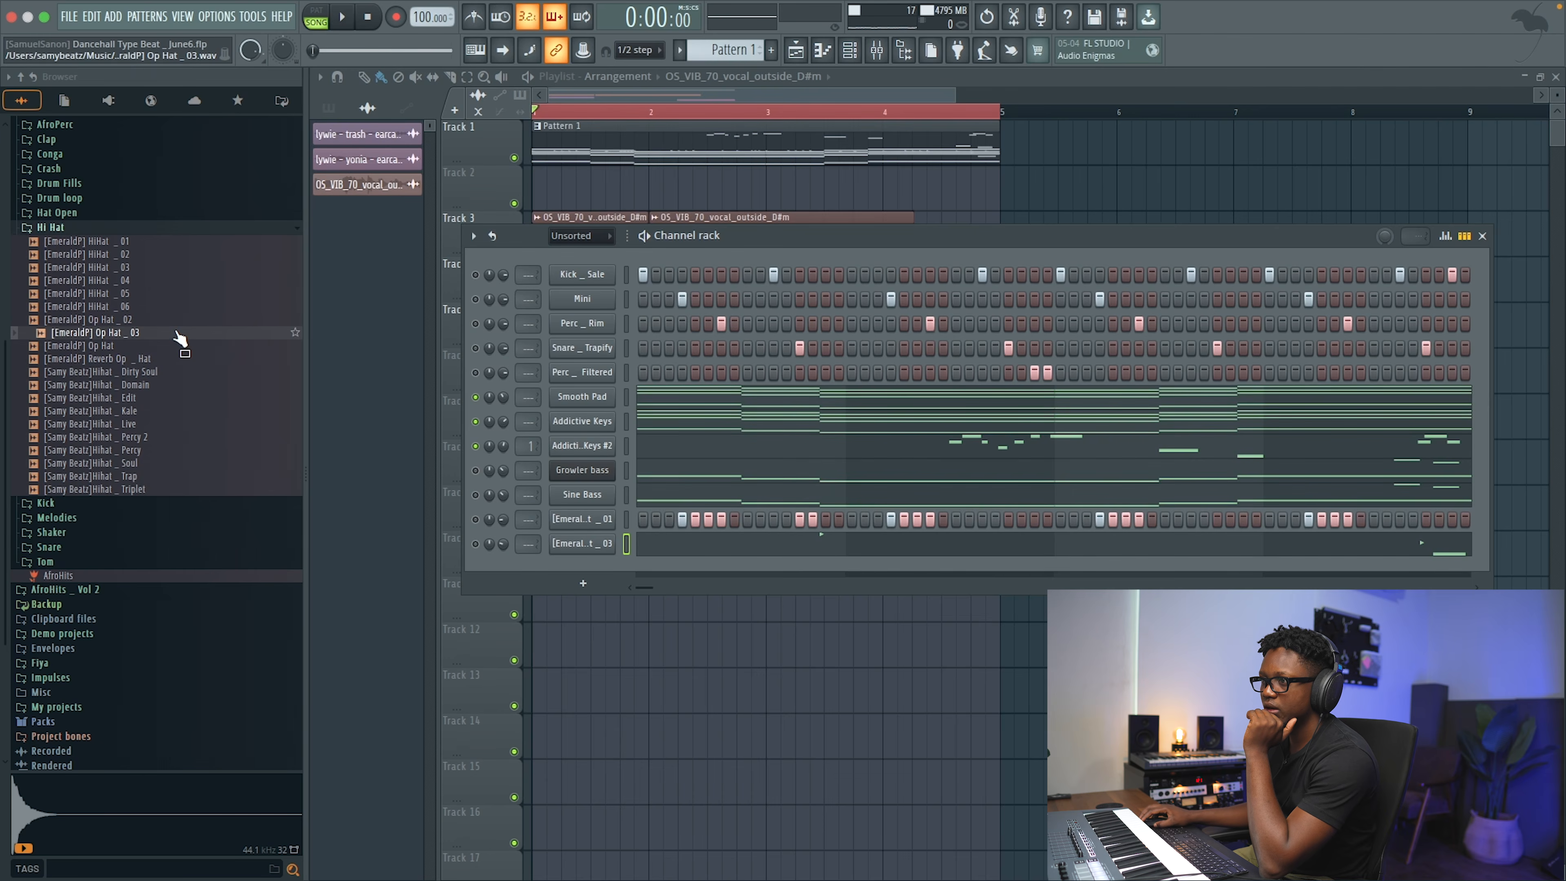
{"action": "left_click", "coordinate": [73, 230]}
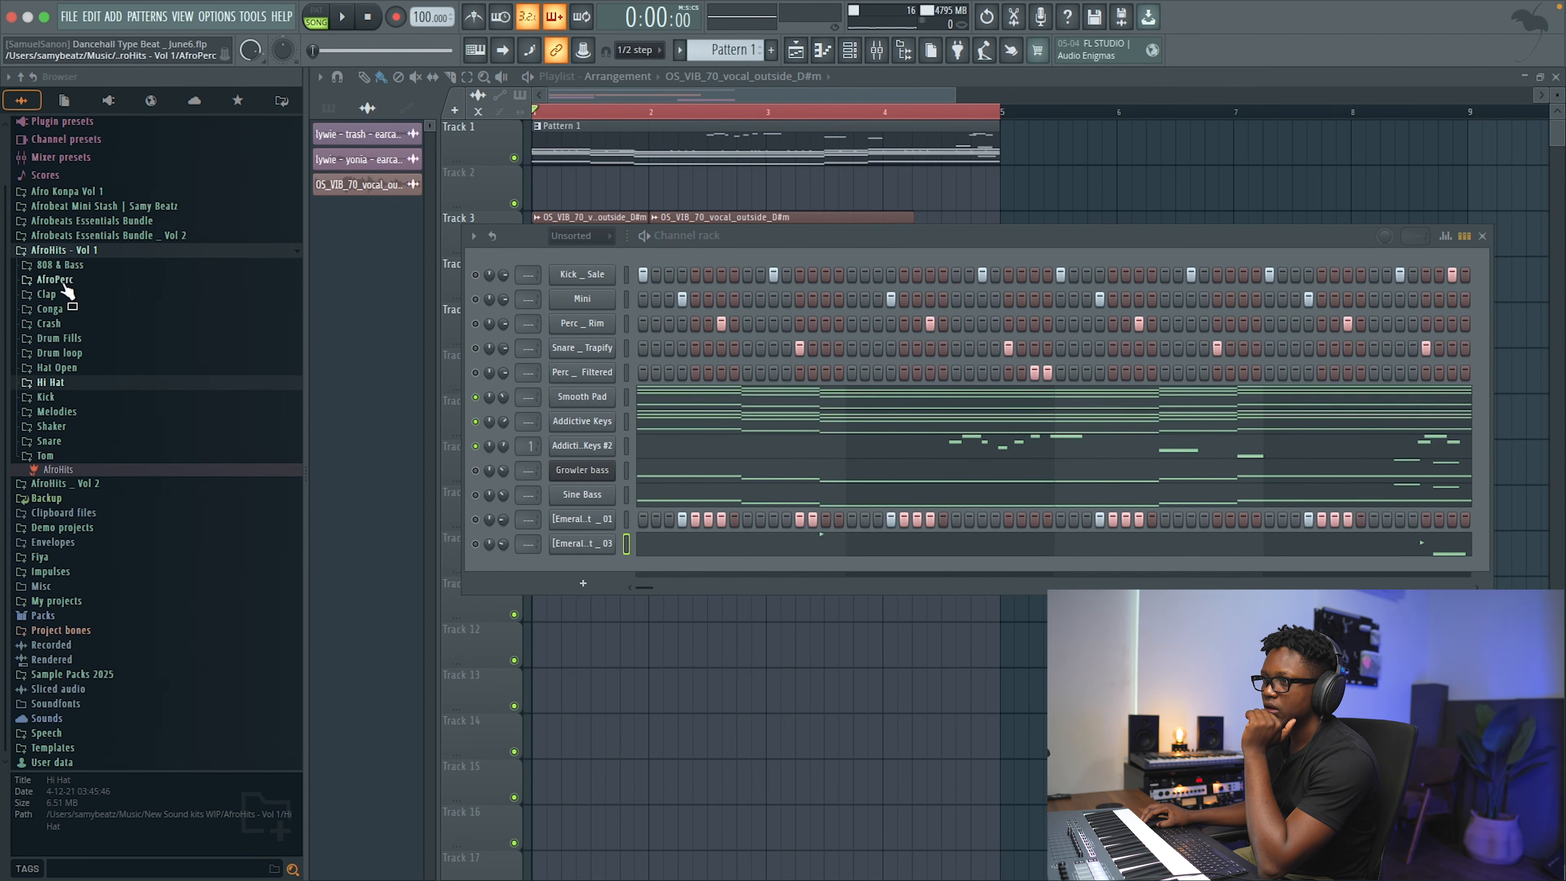
{"action": "left_click", "coordinate": [62, 323]}
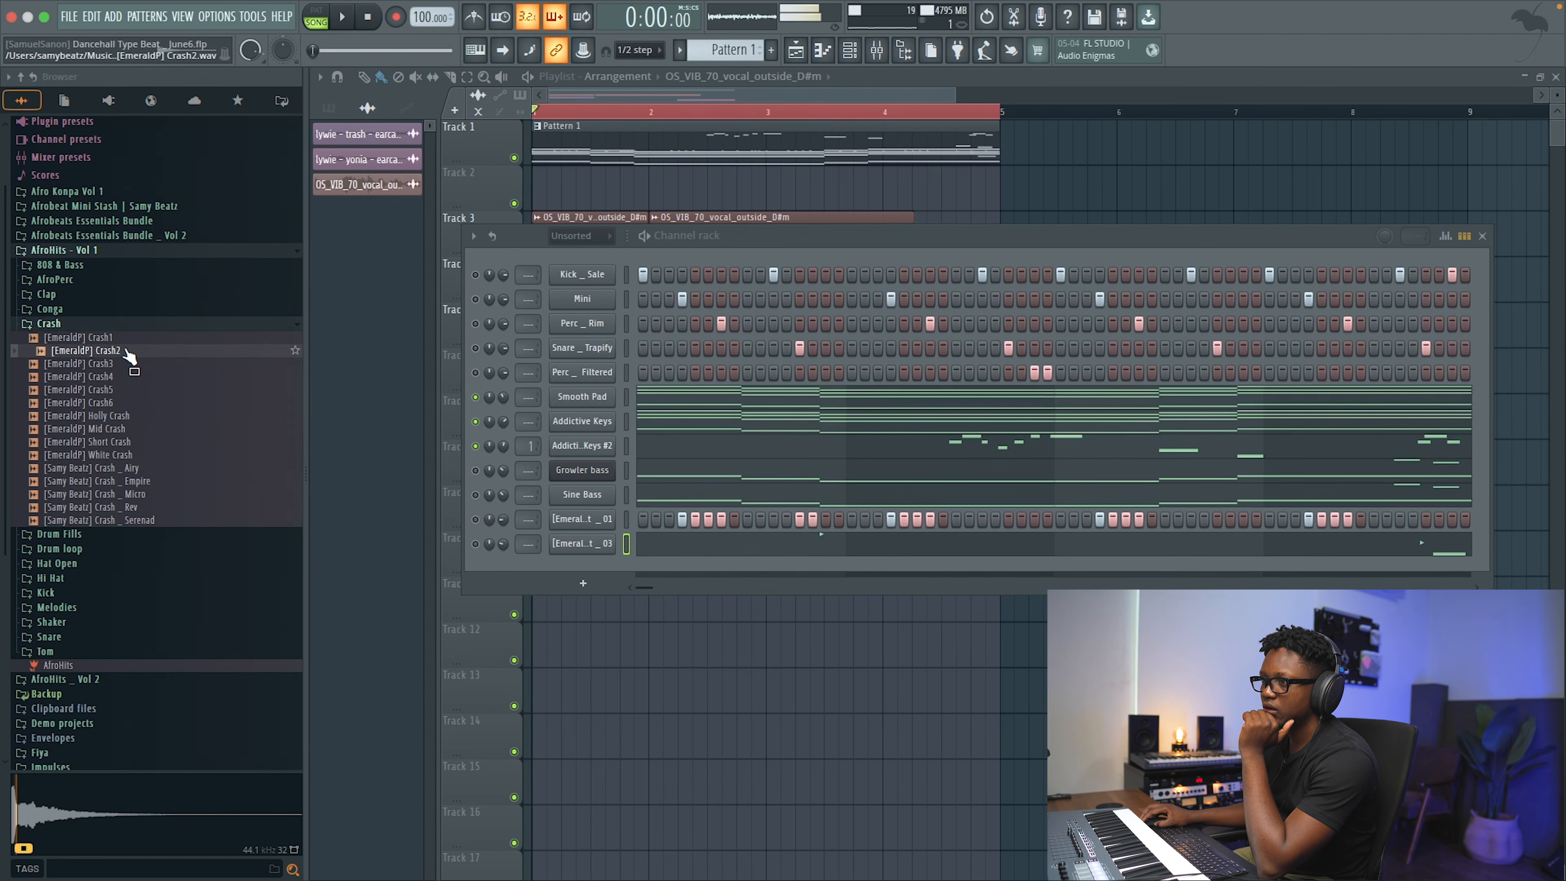
{"action": "left_click_drag", "start_coordinate": [117, 353], "coordinate": [534, 361]}
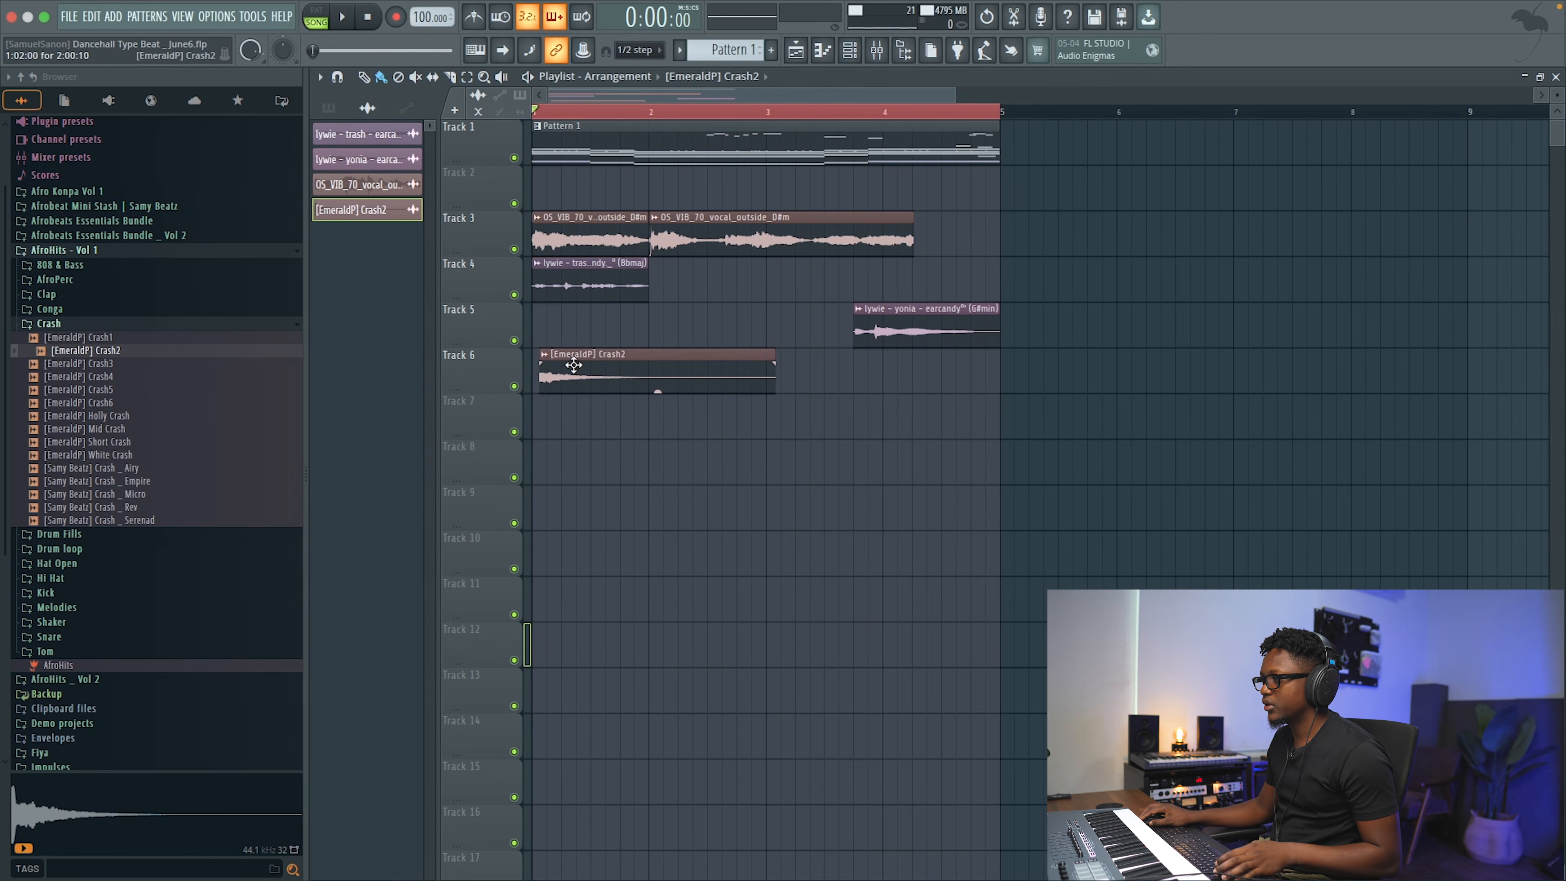
{"action": "double_click", "coordinate": [597, 374]}
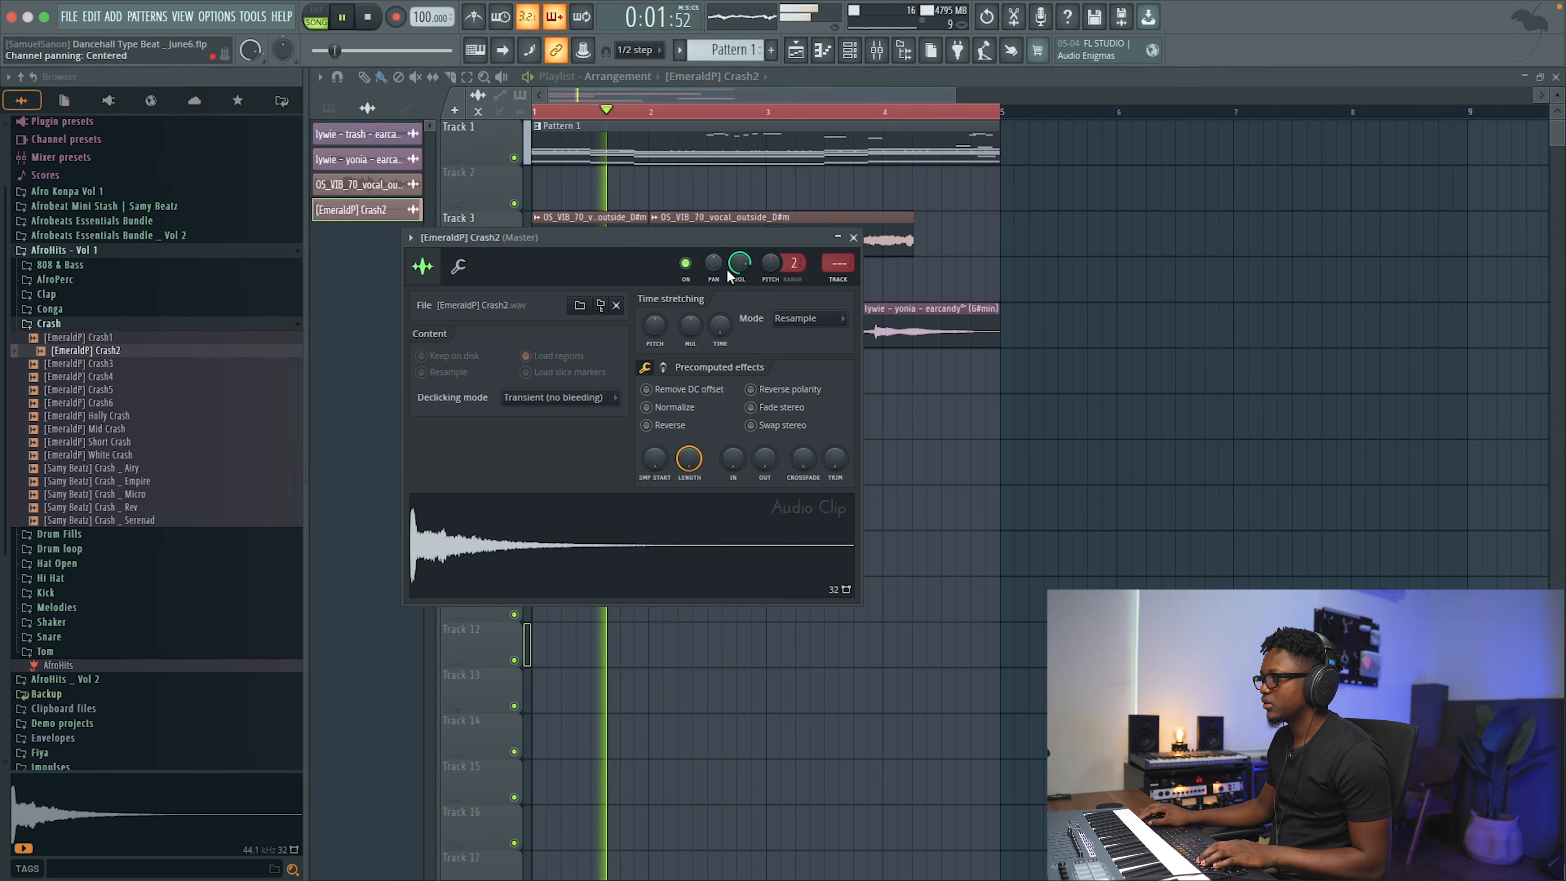
{"action": "left_click", "coordinate": [853, 238]}
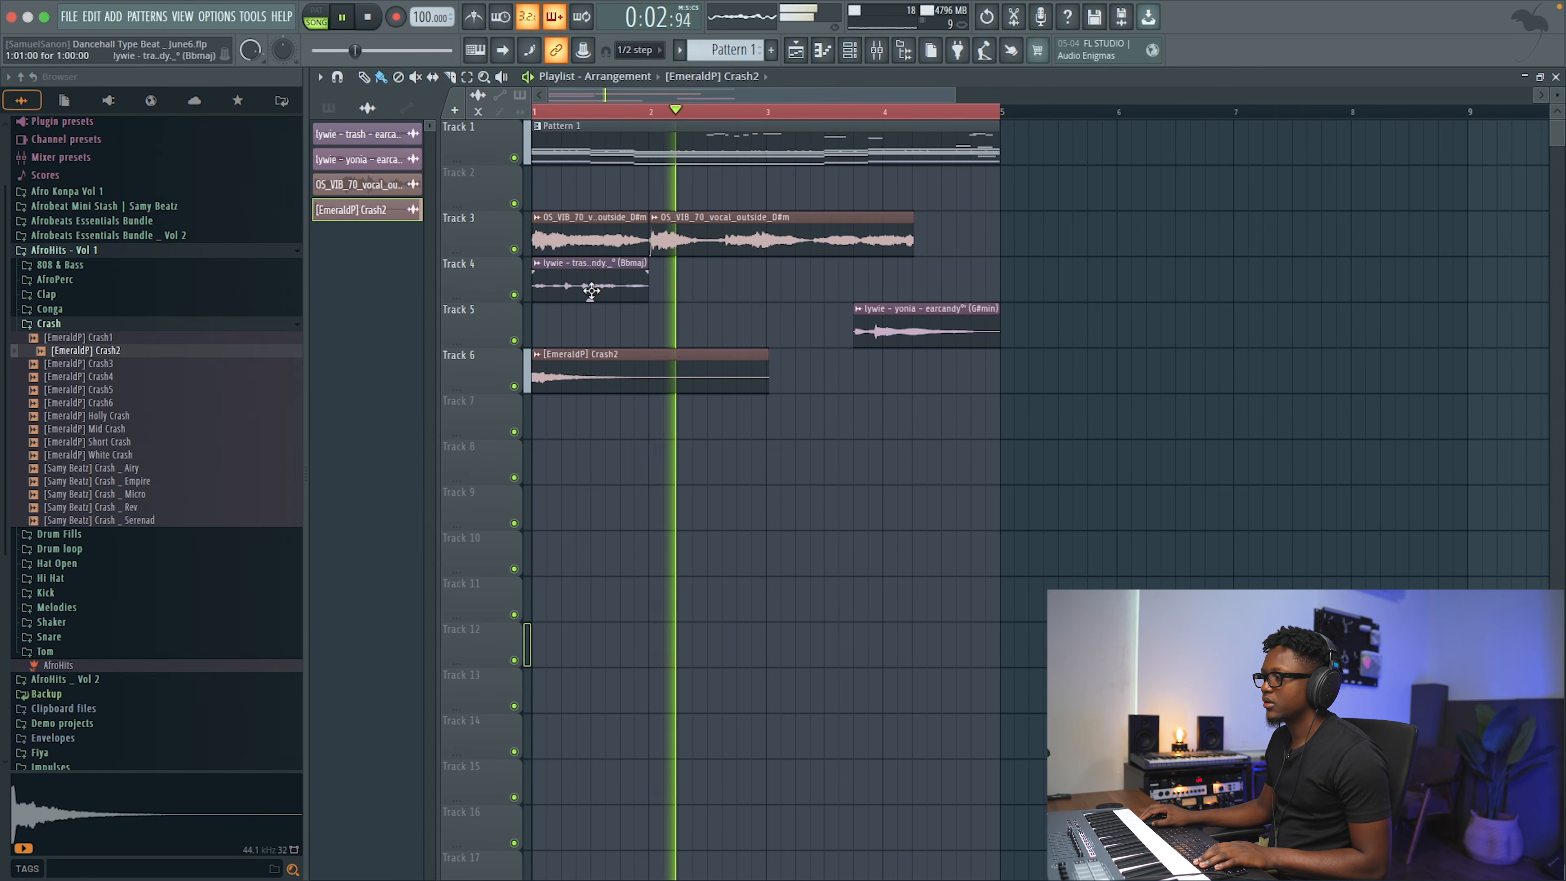
- Add the Wawa sample from the Fiya 808 folder as a channel and place a two-step A4 note at bar 1
{"action": "scroll", "coordinate": [95, 365], "scroll_direction": "down", "scroll_amount": 1}
{"action": "key", "text": "space"}
{"action": "scroll", "coordinate": [95, 365], "scroll_direction": "down", "scroll_amount": 5}
{"action": "scroll", "coordinate": [101, 367], "scroll_direction": "up", "scroll_amount": 9}
{"action": "left_click", "coordinate": [85, 302]}
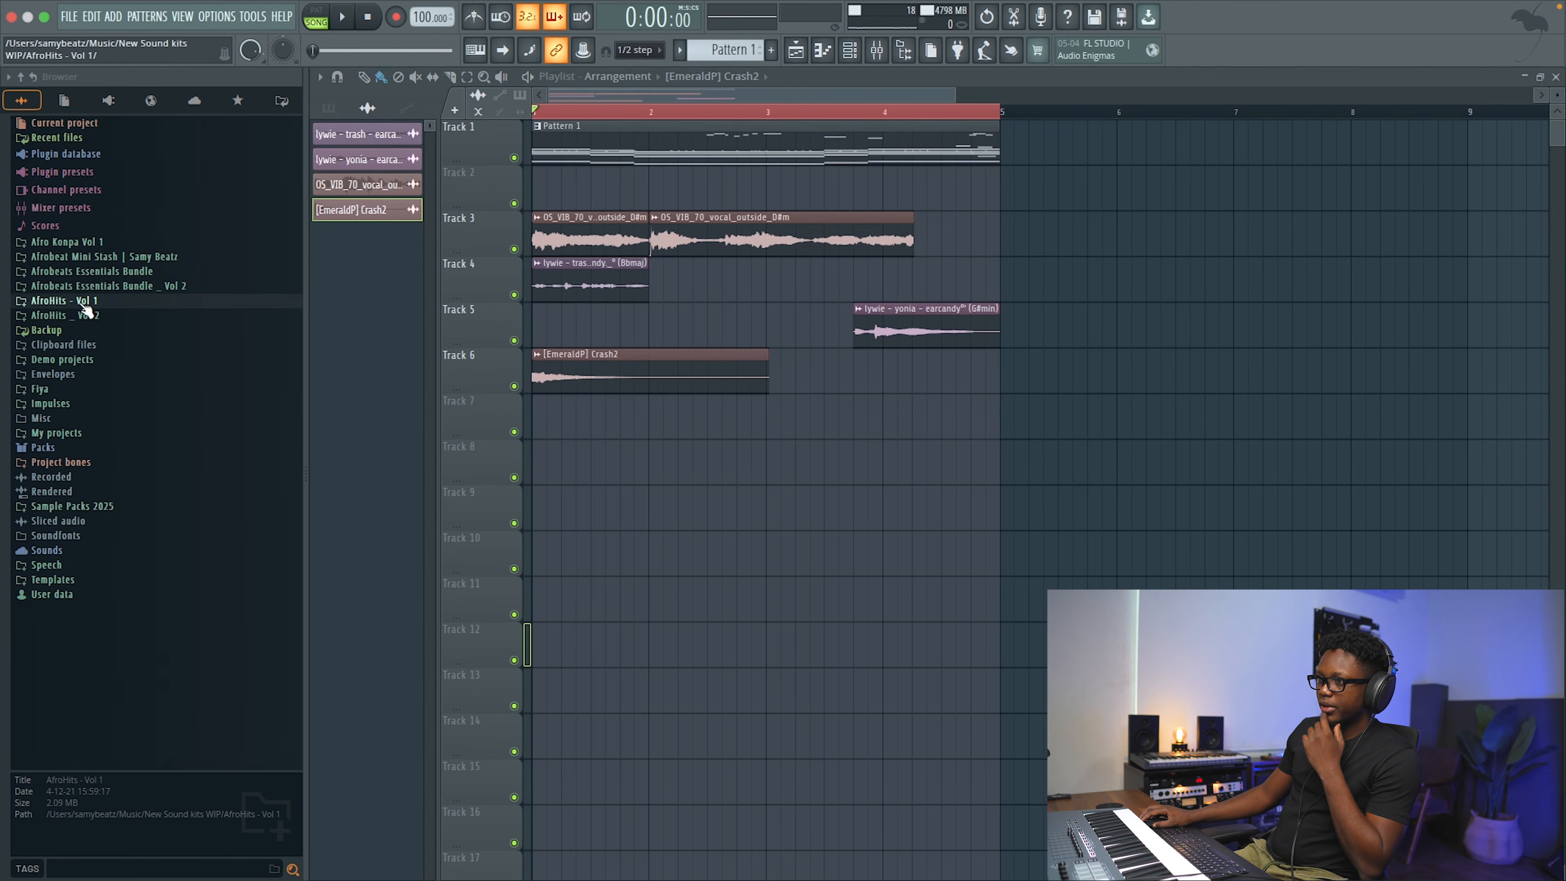
{"action": "left_click", "coordinate": [69, 391]}
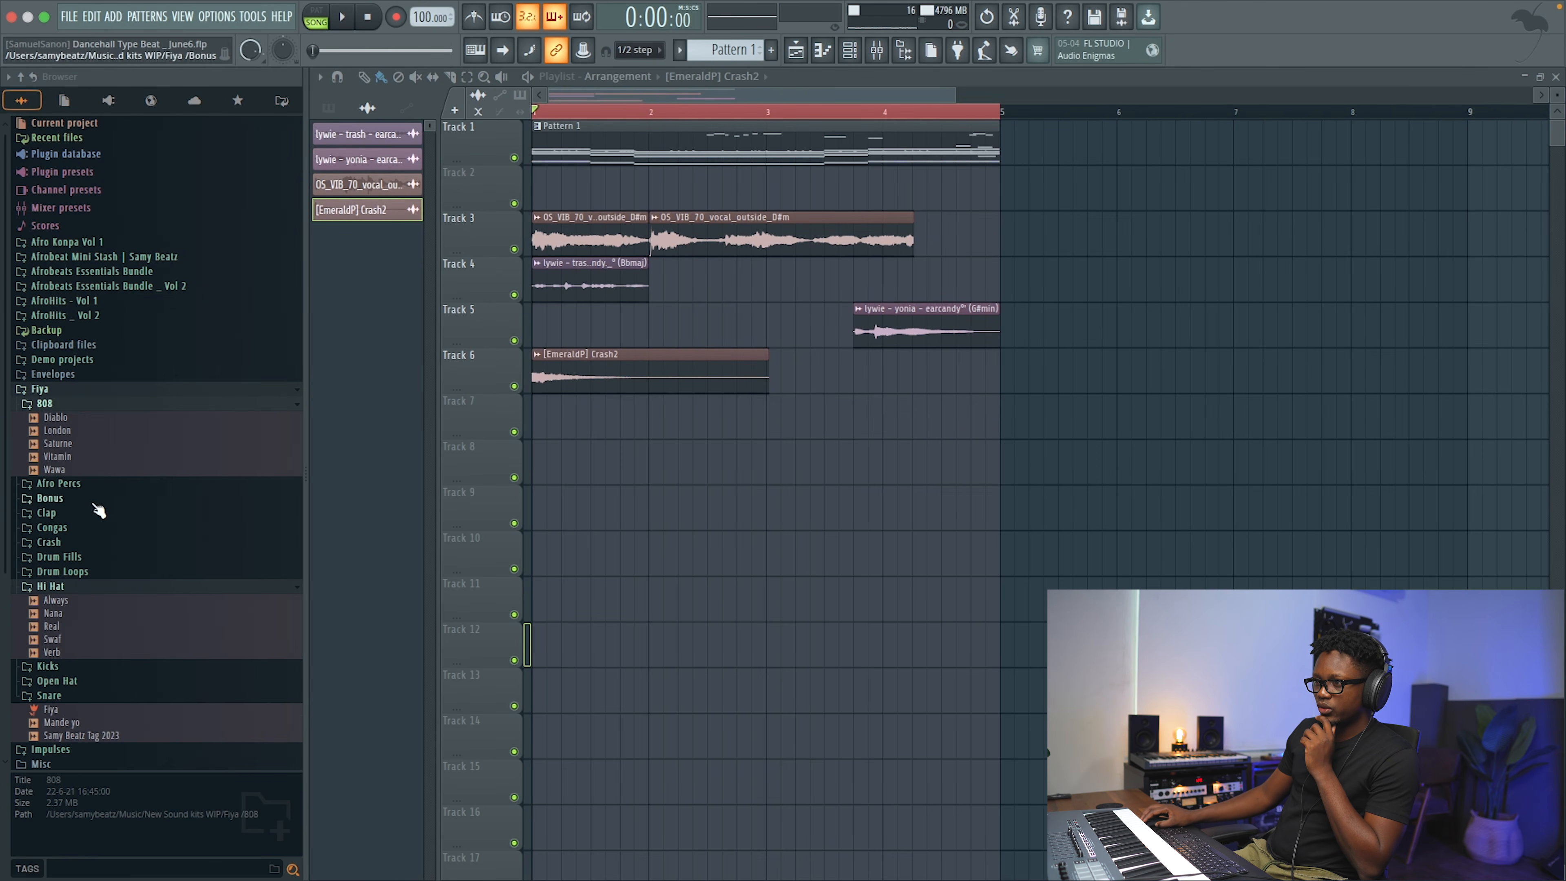
{"action": "left_click", "coordinate": [61, 470]}
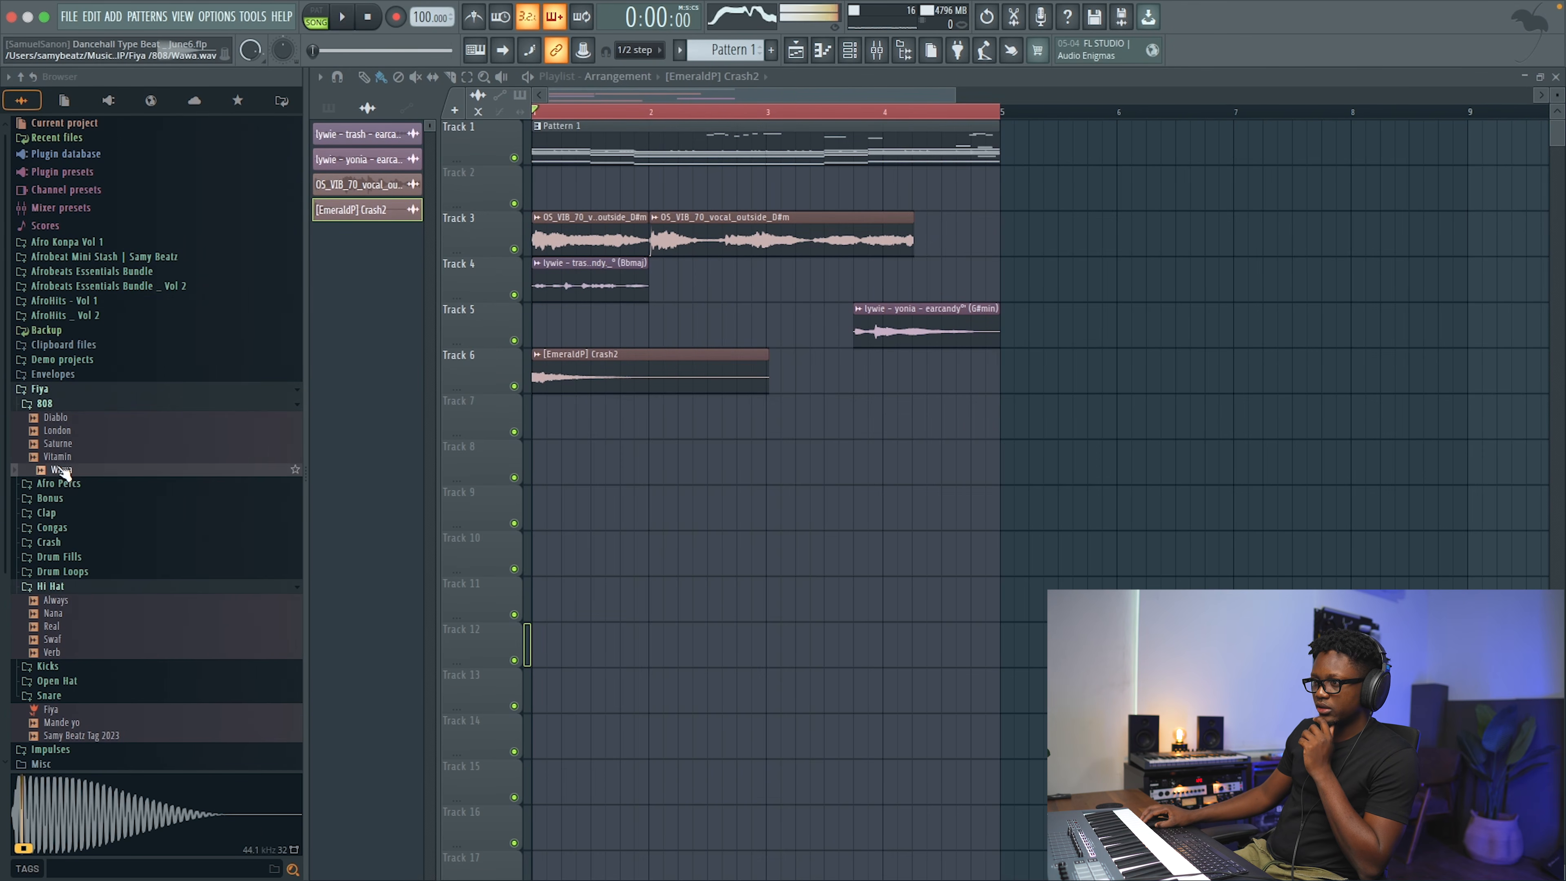
{"action": "left_click", "coordinate": [849, 51]}
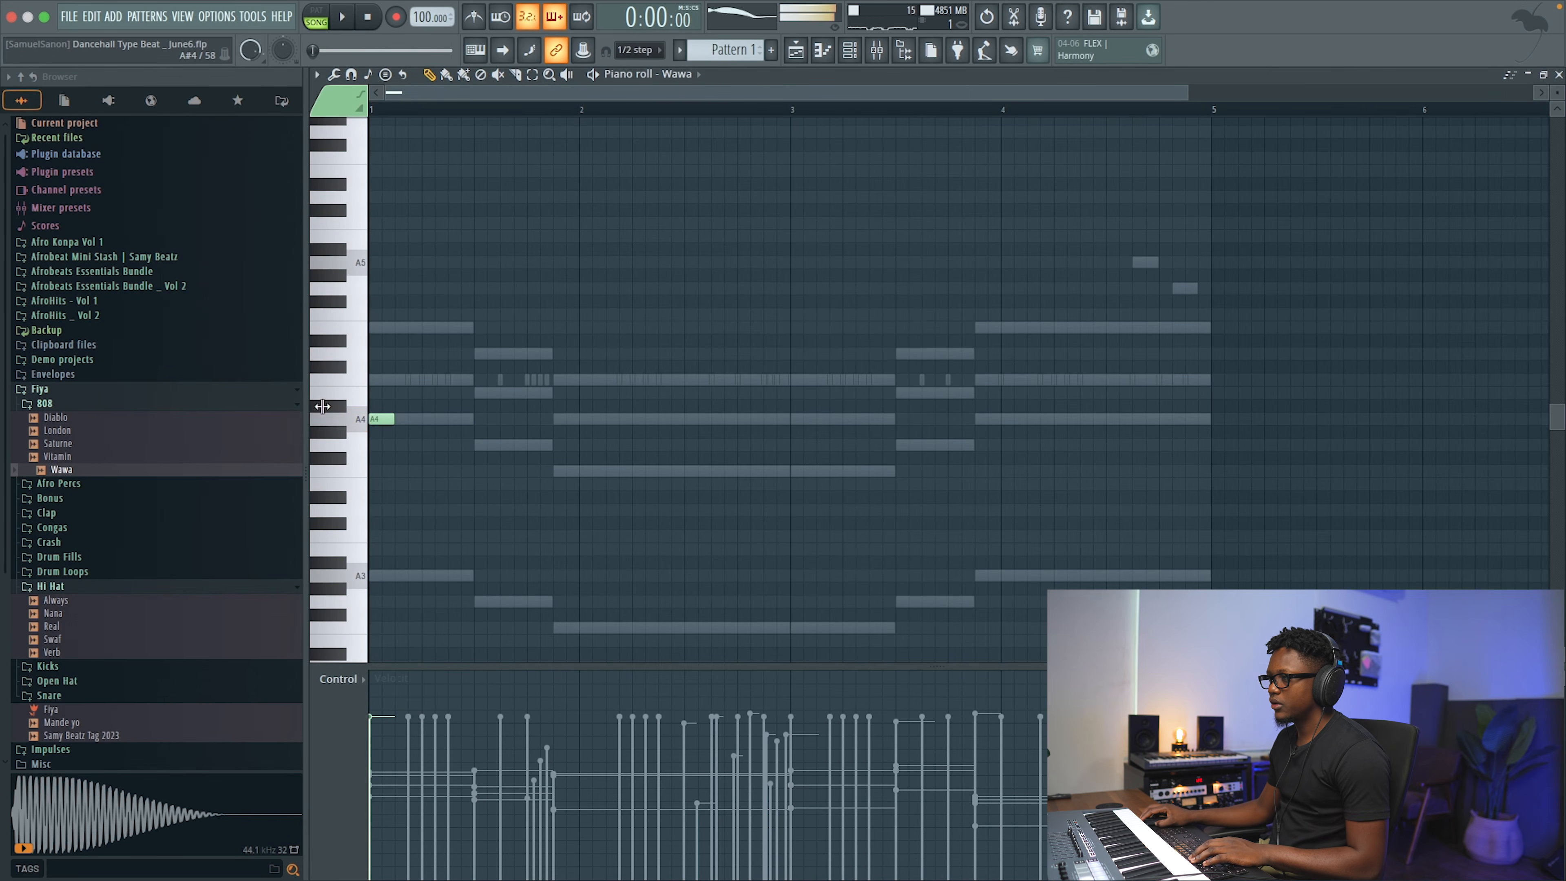
- Add two-step G4 and F4 notes after the Wawa channel's opening A4, with F4 at bar 2, and raise all three an octave
{"action": "left_click", "coordinate": [501, 445]}
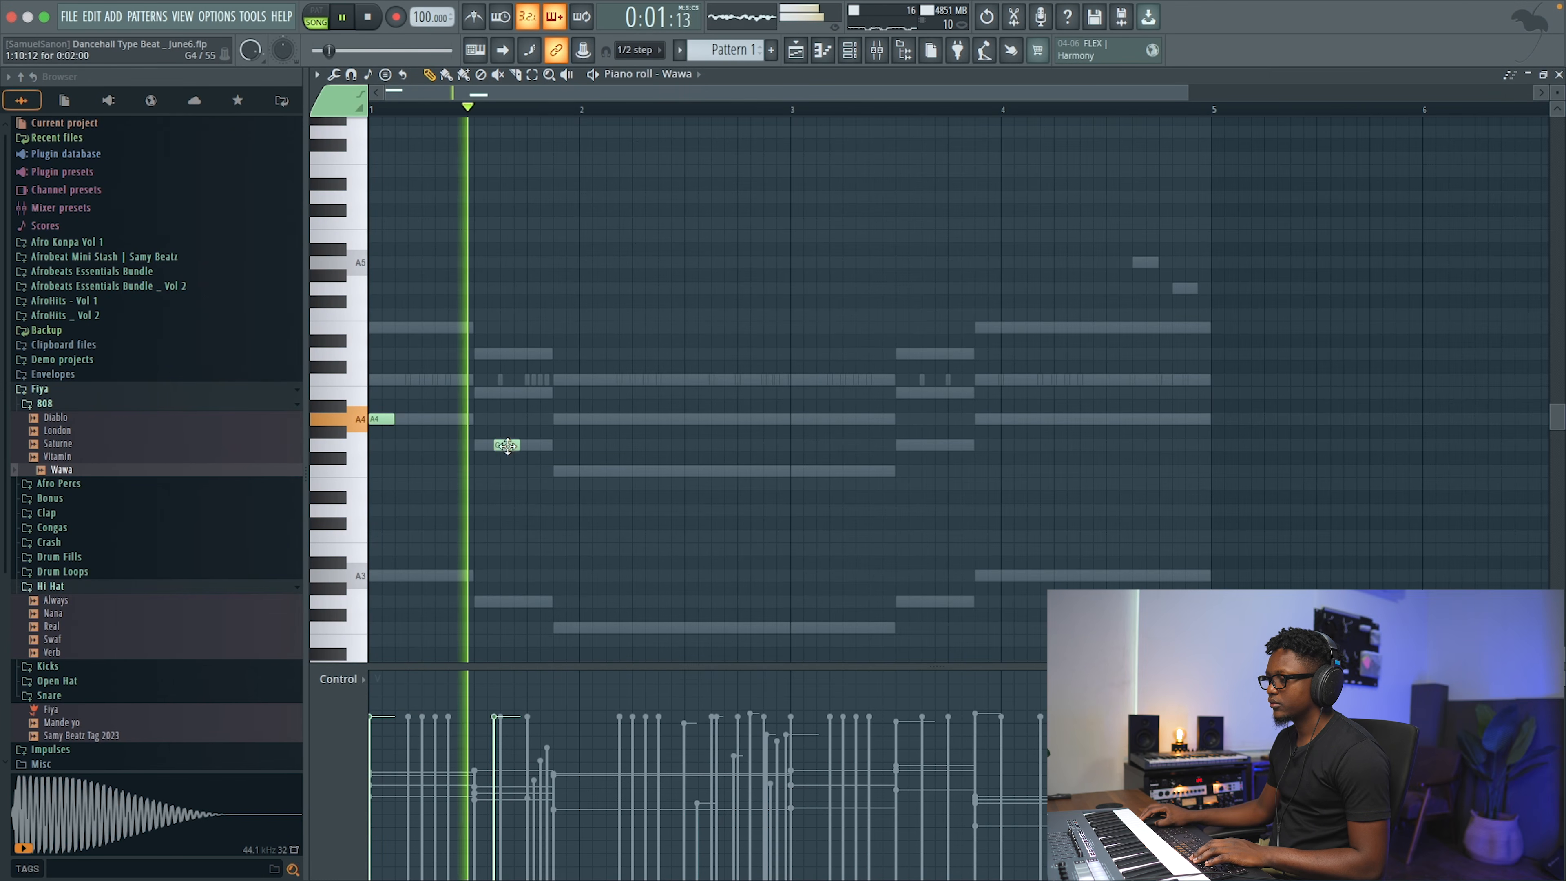
{"action": "key", "text": "space"}
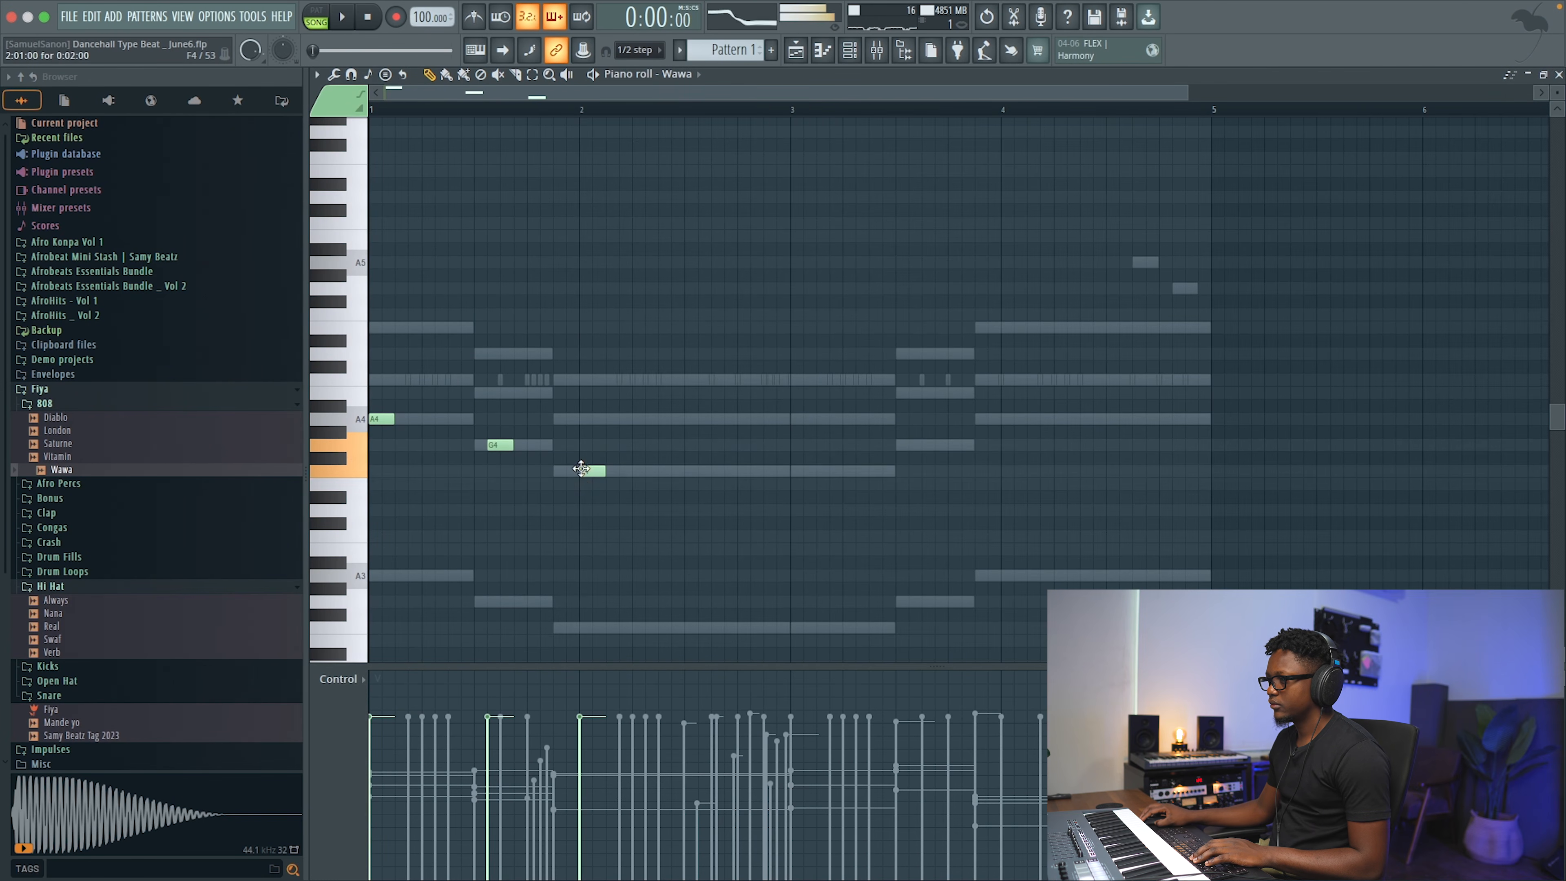
{"action": "key", "text": "ctrl+Up"}
{"action": "key", "text": "space"}
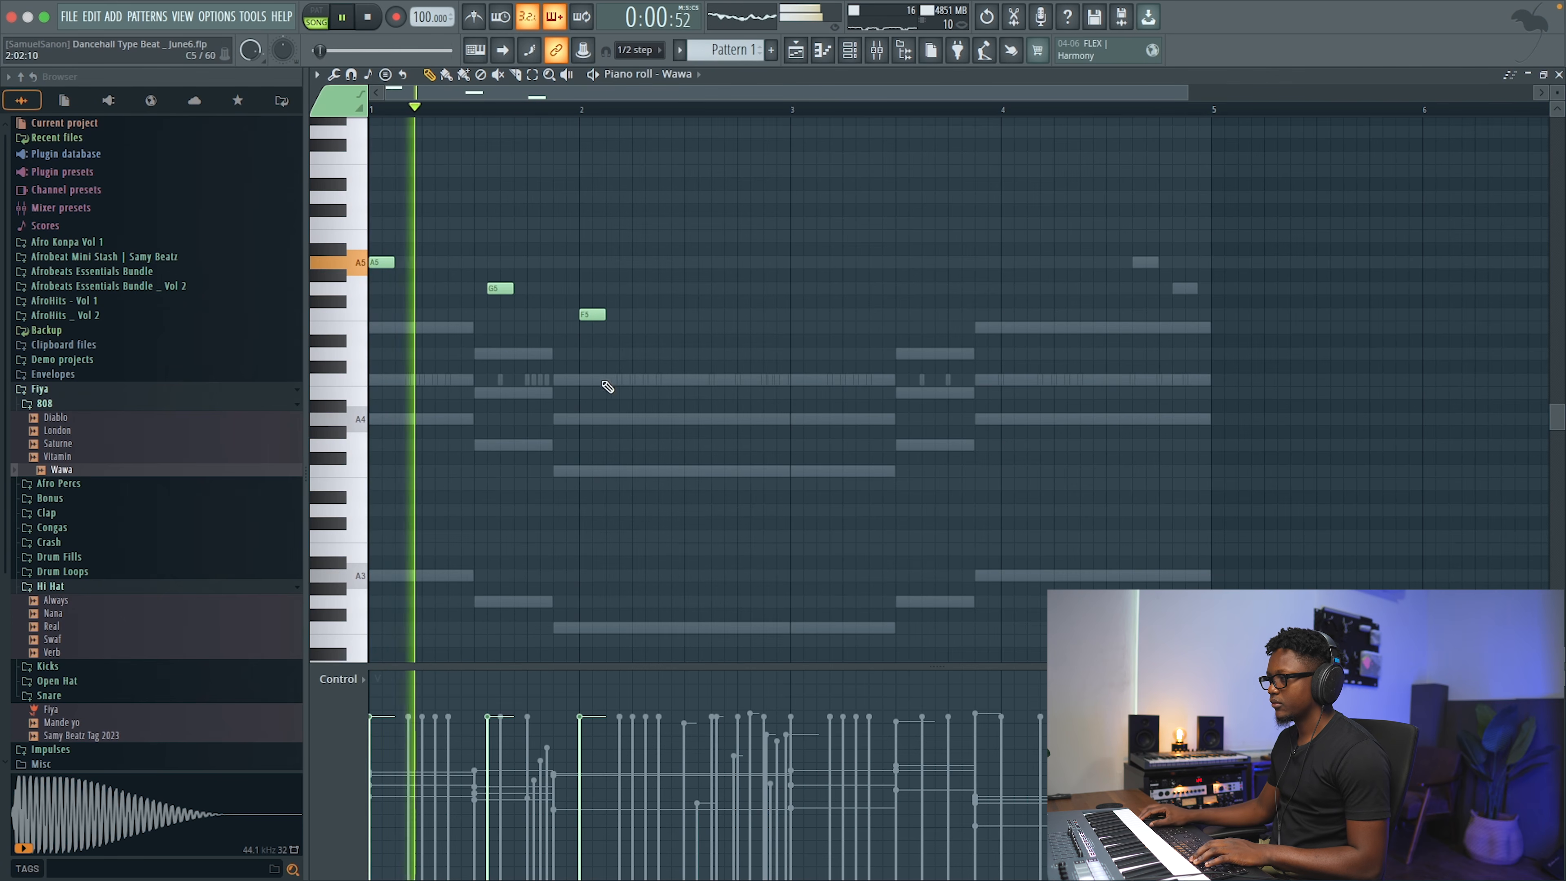
- Move the Wawa G5 note one step later to step 11 of bar 1 and play the pattern
{"action": "key", "text": "space"}
{"action": "left_click_drag", "start_coordinate": [497, 288], "coordinate": [510, 289]}
{"action": "key", "text": "space"}
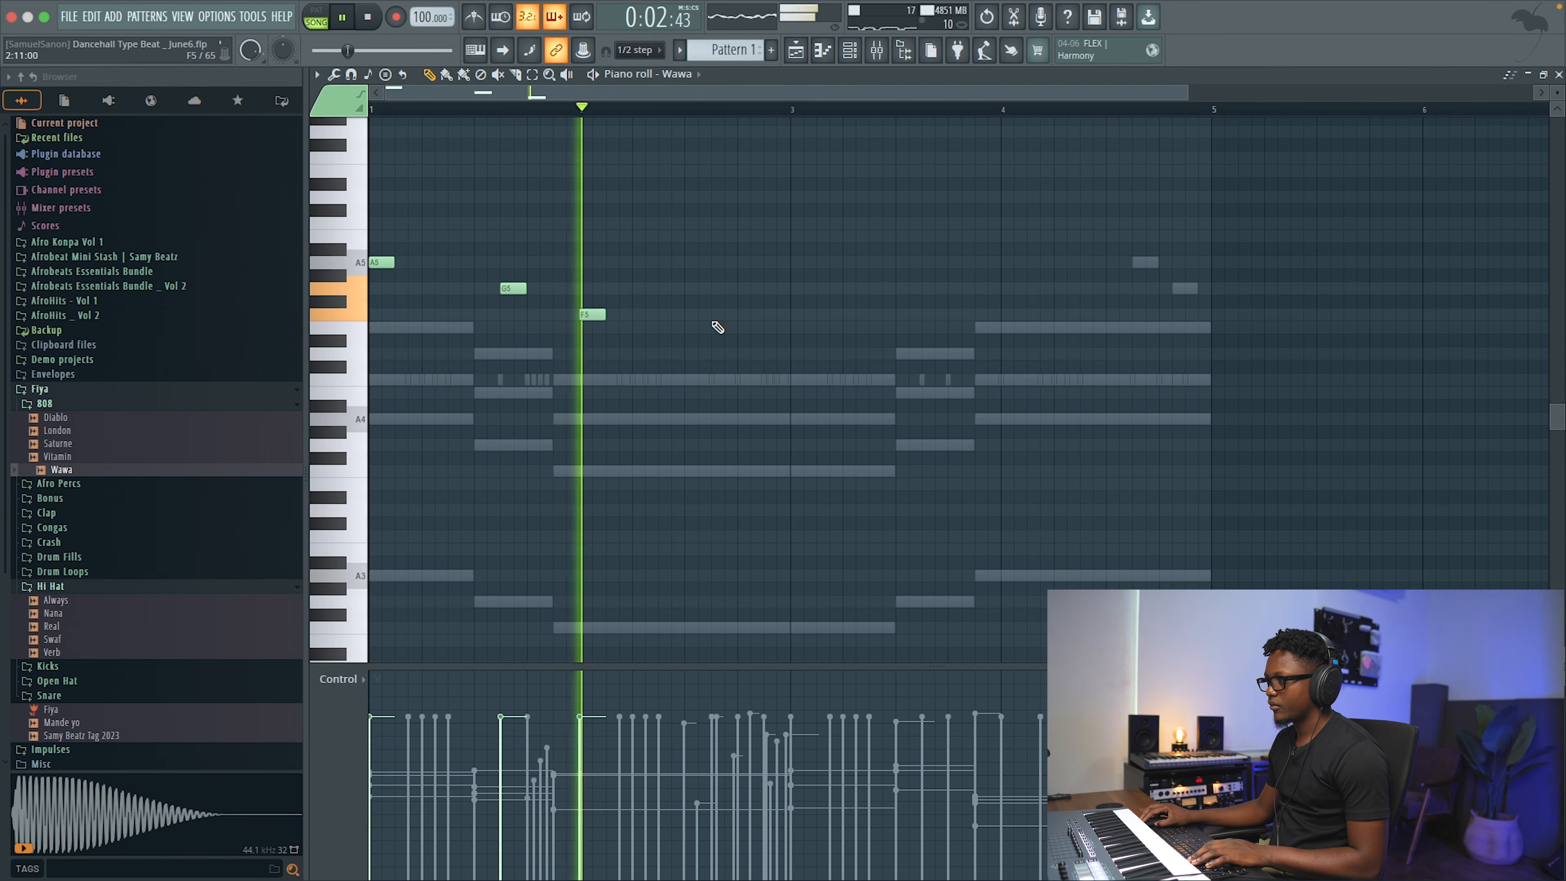
- Add one-step F5 notes on steps 11 and 14 of bar 2 and a two-step F5 at the start of bar 3
{"action": "left_click", "coordinate": [724, 314]}
{"action": "left_click", "coordinate": [776, 314]}
{"action": "key", "text": "space"}
{"action": "key", "text": "space"}
{"action": "left_click_drag", "start_coordinate": [735, 316], "coordinate": [751, 319]}
{"action": "right_click", "coordinate": [766, 317]}
{"action": "left_click", "coordinate": [759, 317]}
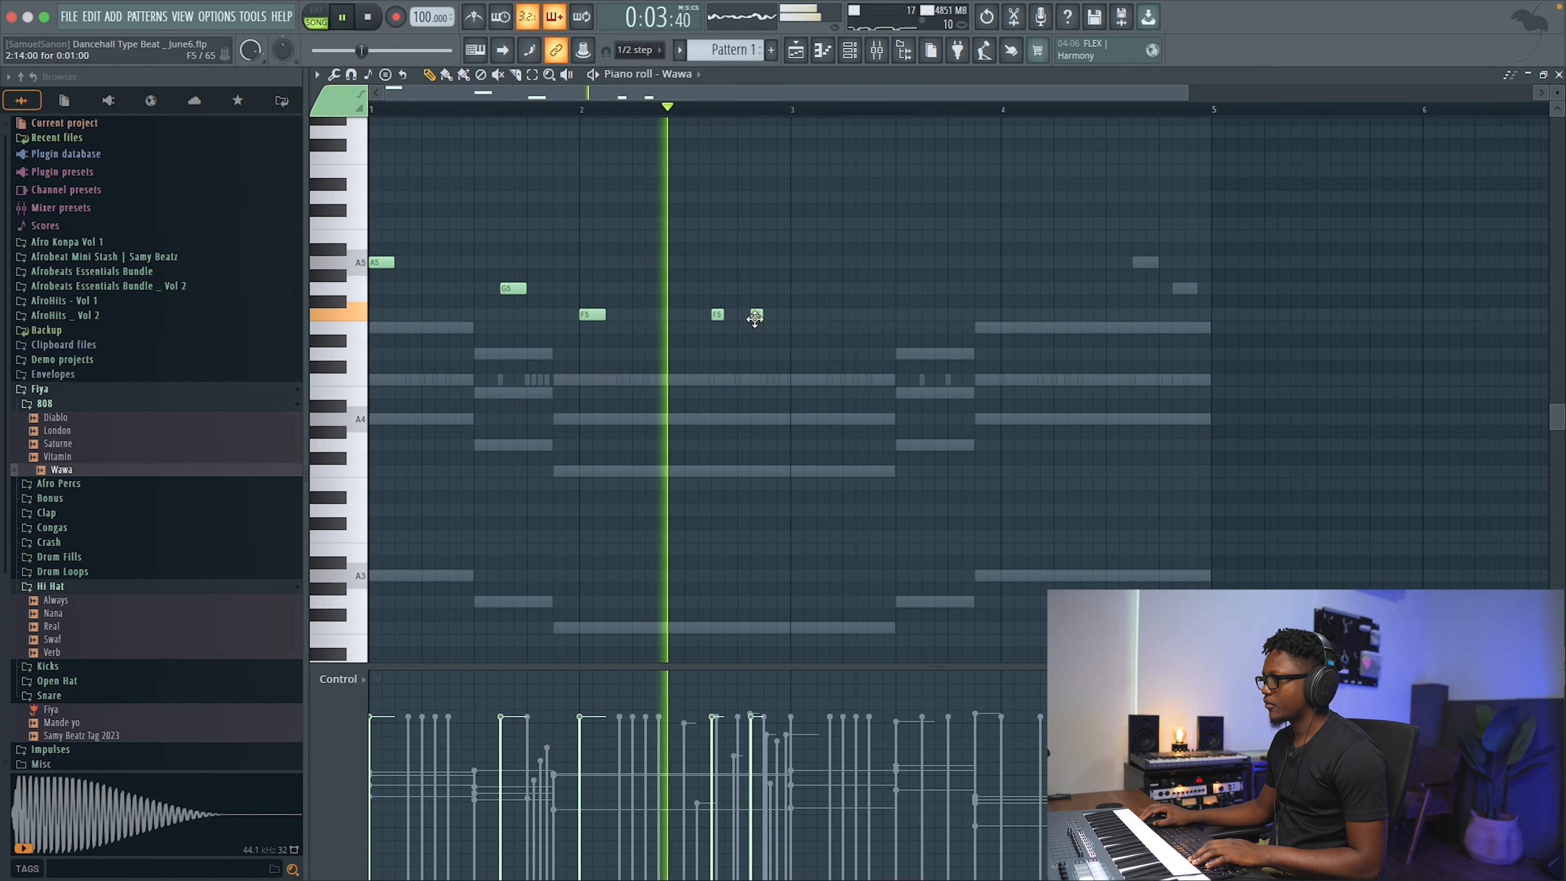
{"action": "key", "text": "space"}
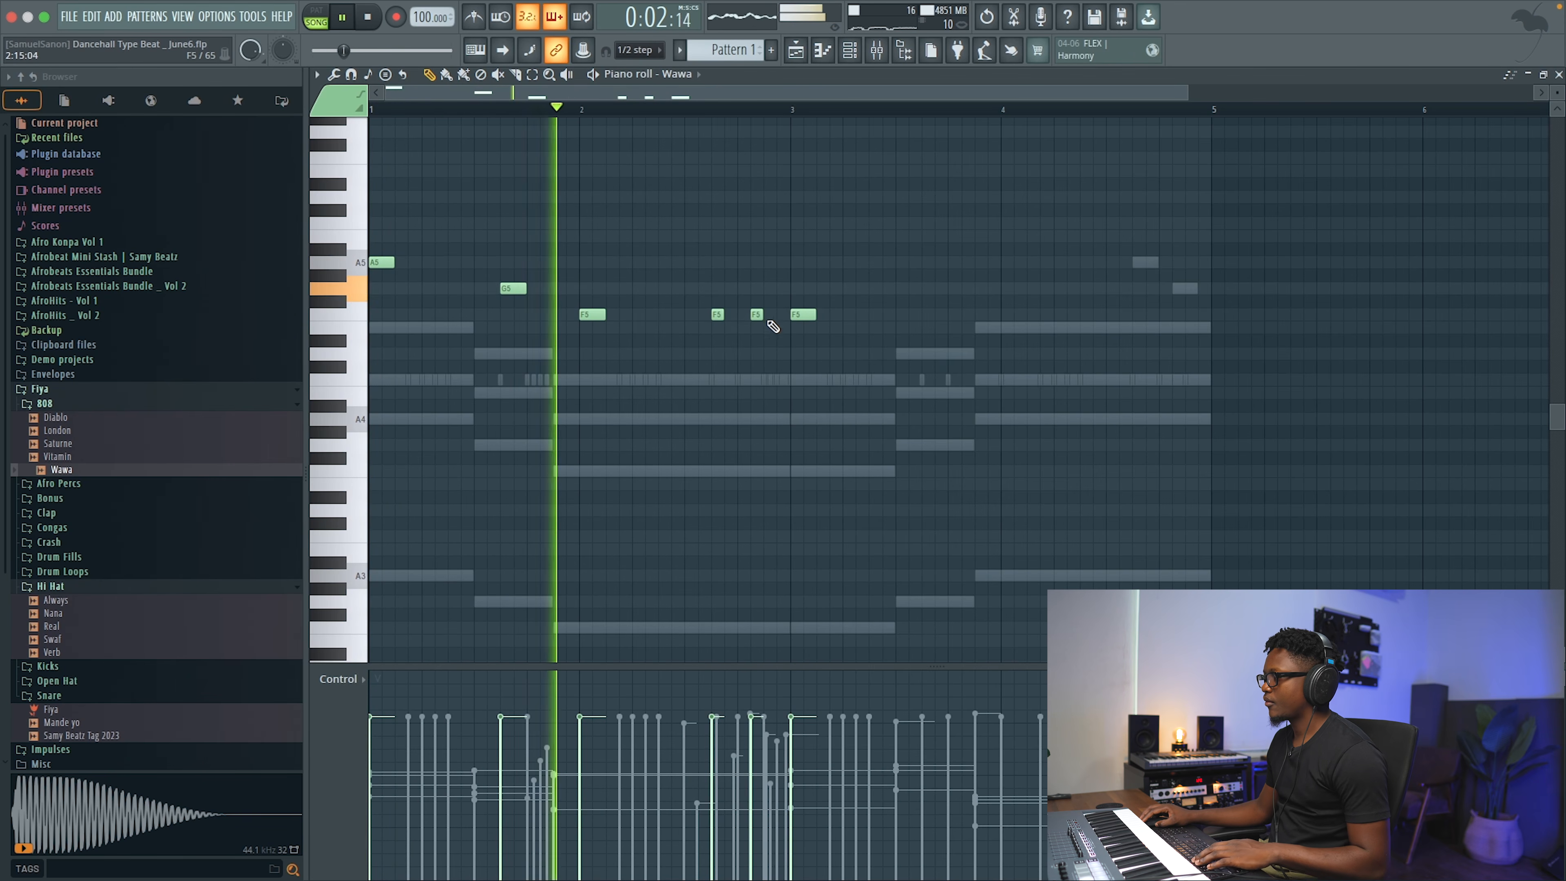
- Try the short F5 note on step 14 of bar 2 an octave lower
{"action": "left_click_drag", "start_coordinate": [761, 321], "coordinate": [759, 315]}
{"action": "key", "text": "super+Down"}
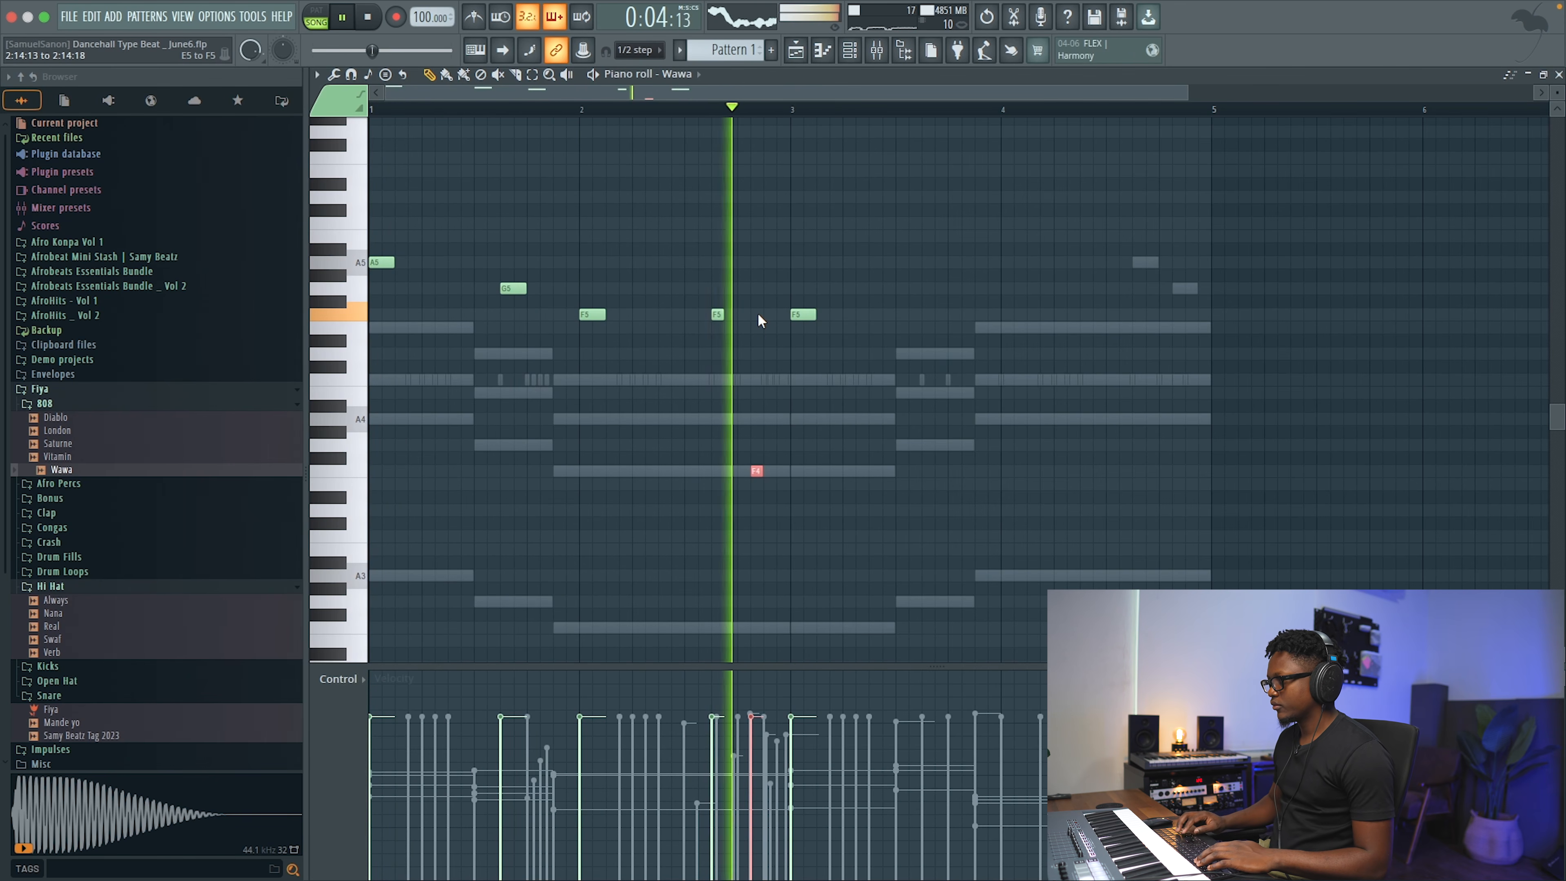
{"action": "key", "text": "super+Up"}
- Place one-step G5 notes on steps 11 and 14 of bar 3 and a two-step A5 at the start of bar 4
{"action": "key", "text": "space"}
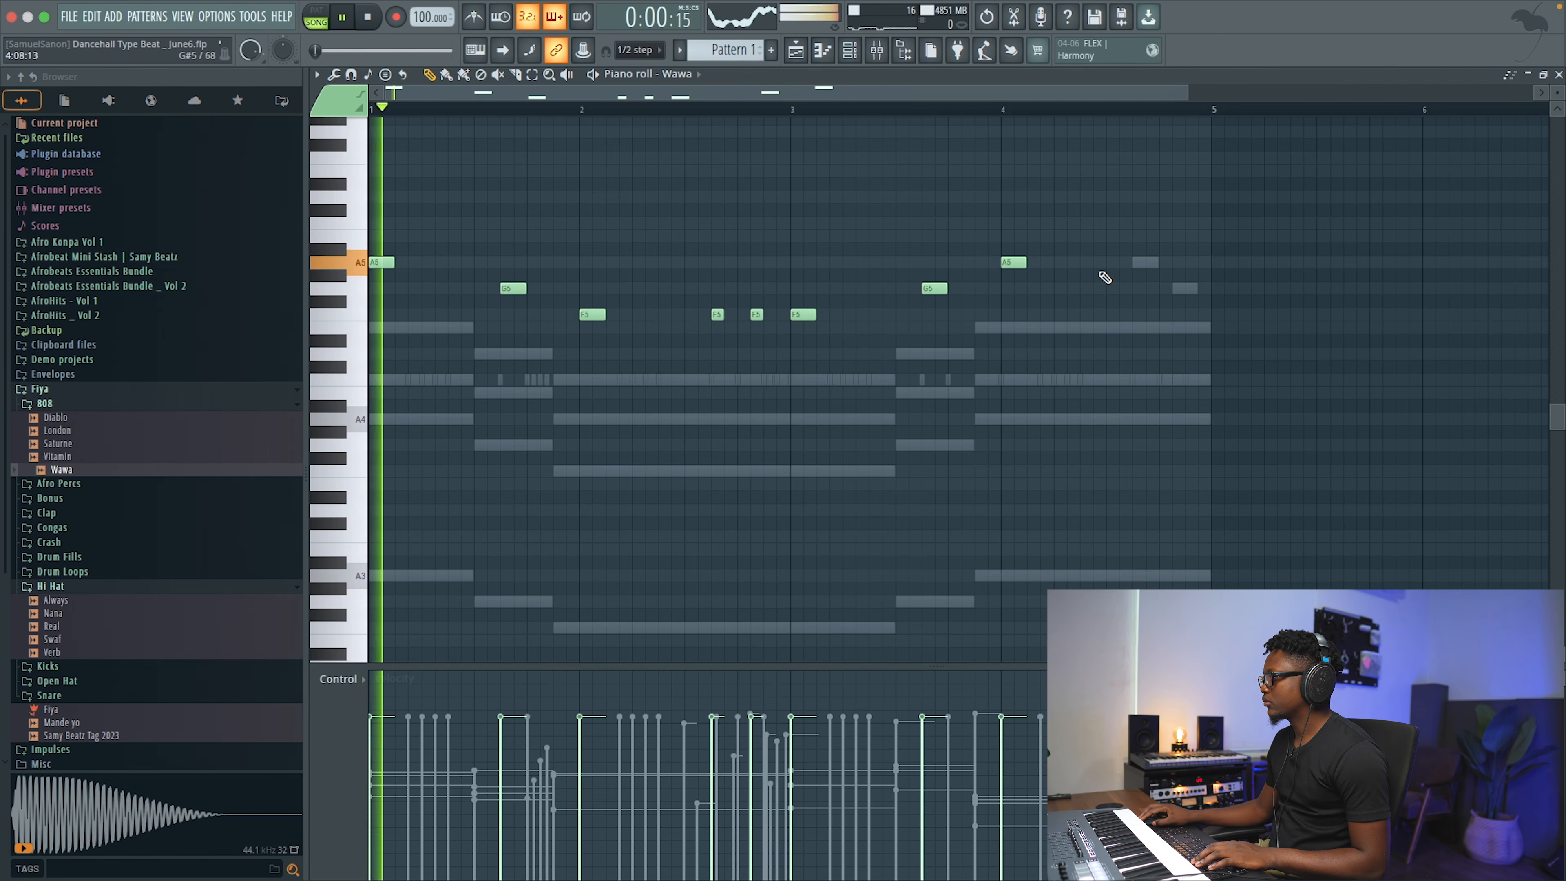
{"action": "left_click_drag", "start_coordinate": [945, 289], "coordinate": [932, 289]}
{"action": "left_click", "coordinate": [964, 289]}
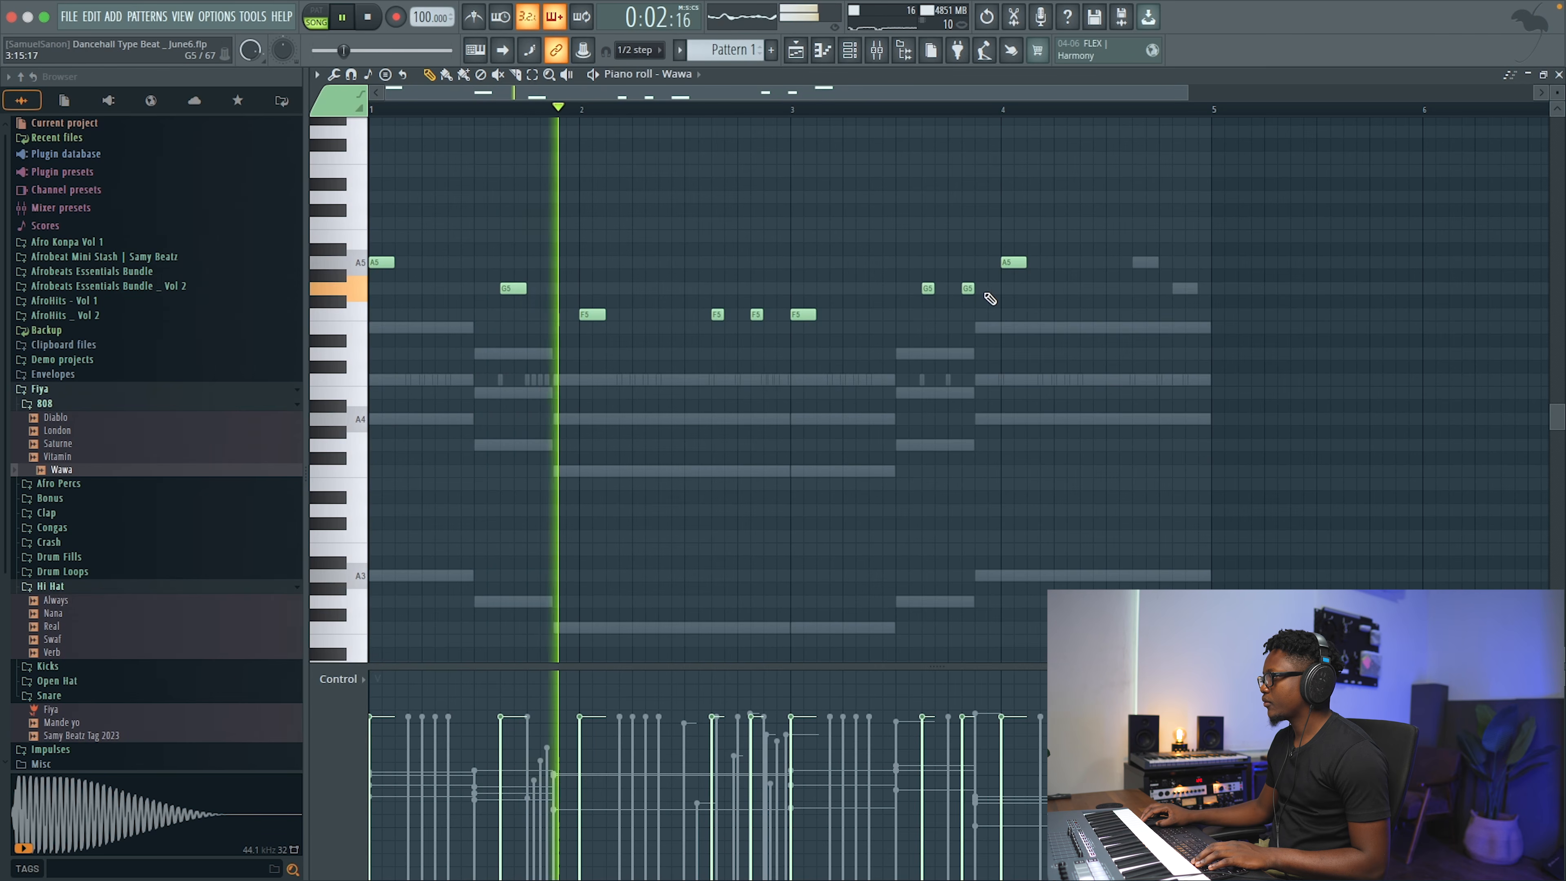
- Add a one-step A5 on step 11 of bar 4 and end the bar with a two-step G4 on step 15
{"action": "scroll", "coordinate": [937, 296], "scroll_direction": "down", "scroll_amount": 2}
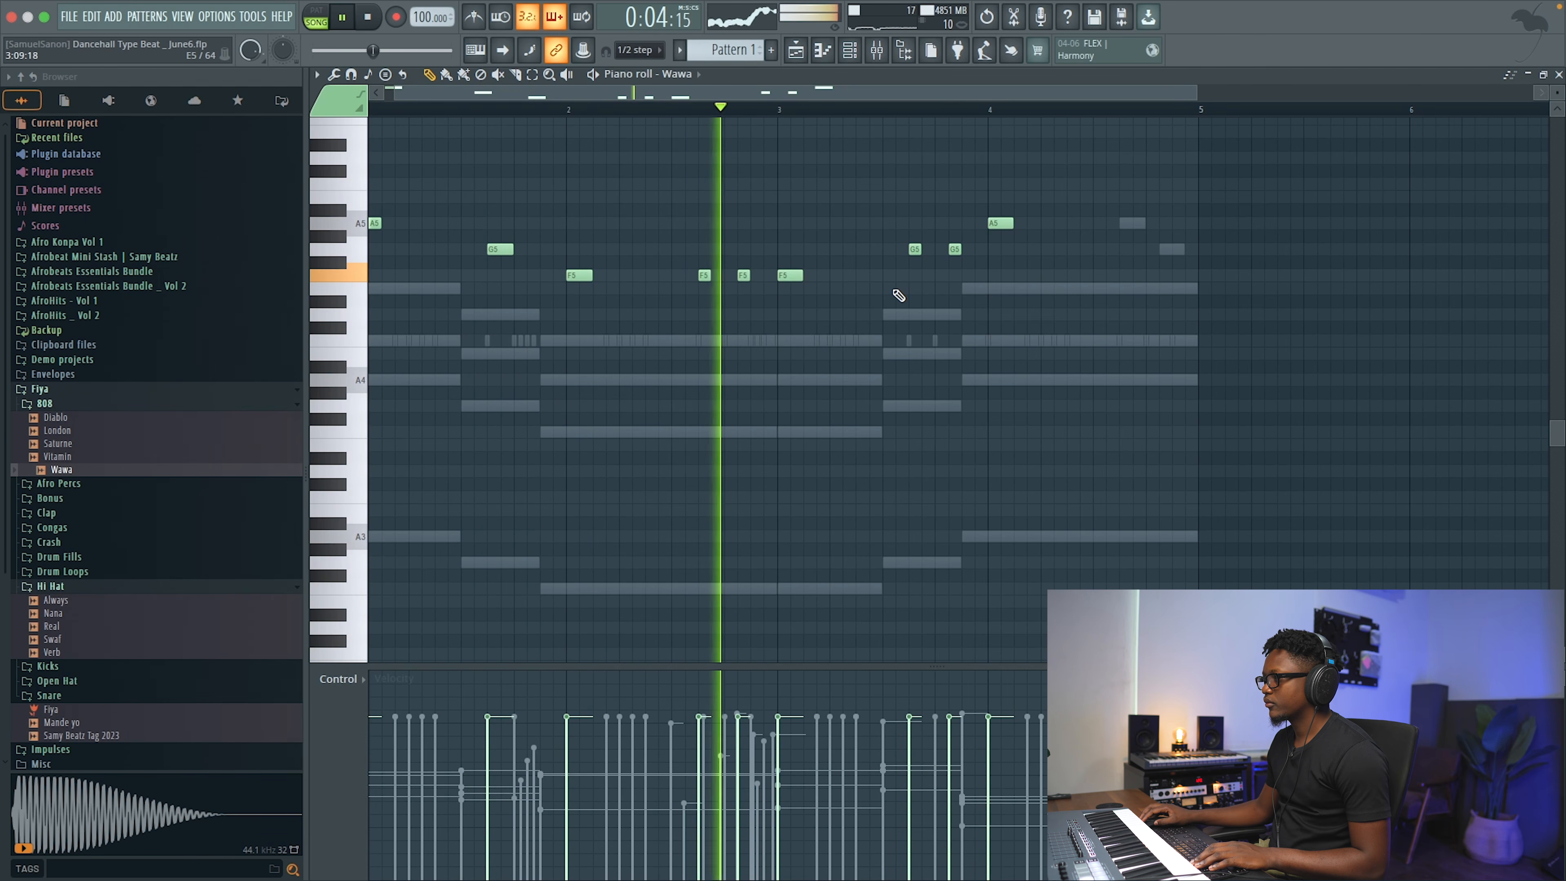
{"action": "scroll", "coordinate": [895, 294], "scroll_direction": "up", "scroll_amount": 4}
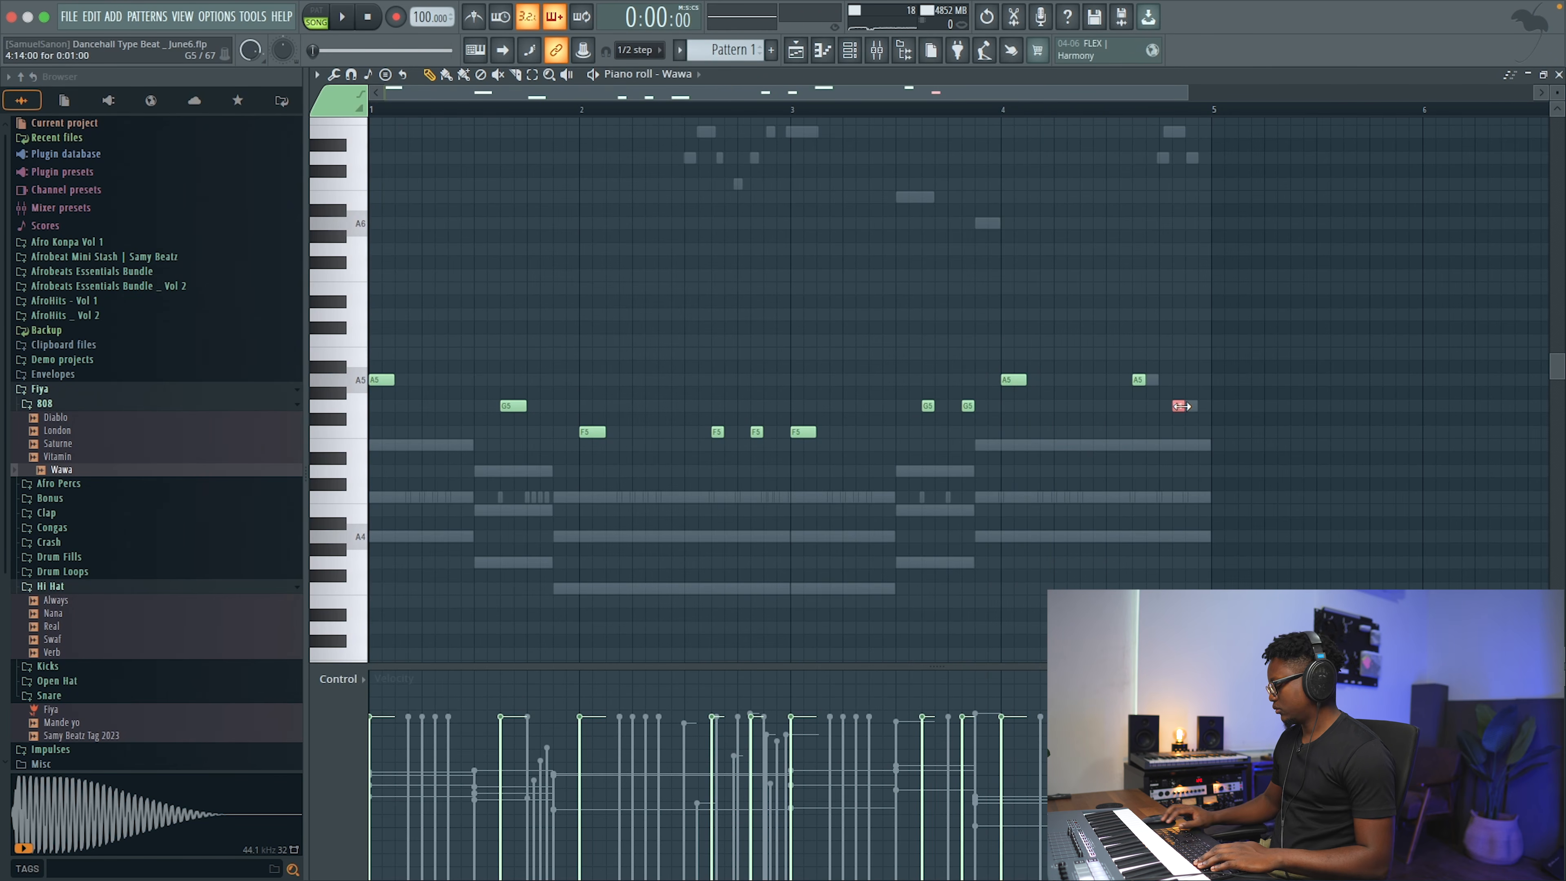
{"action": "key", "text": "space"}
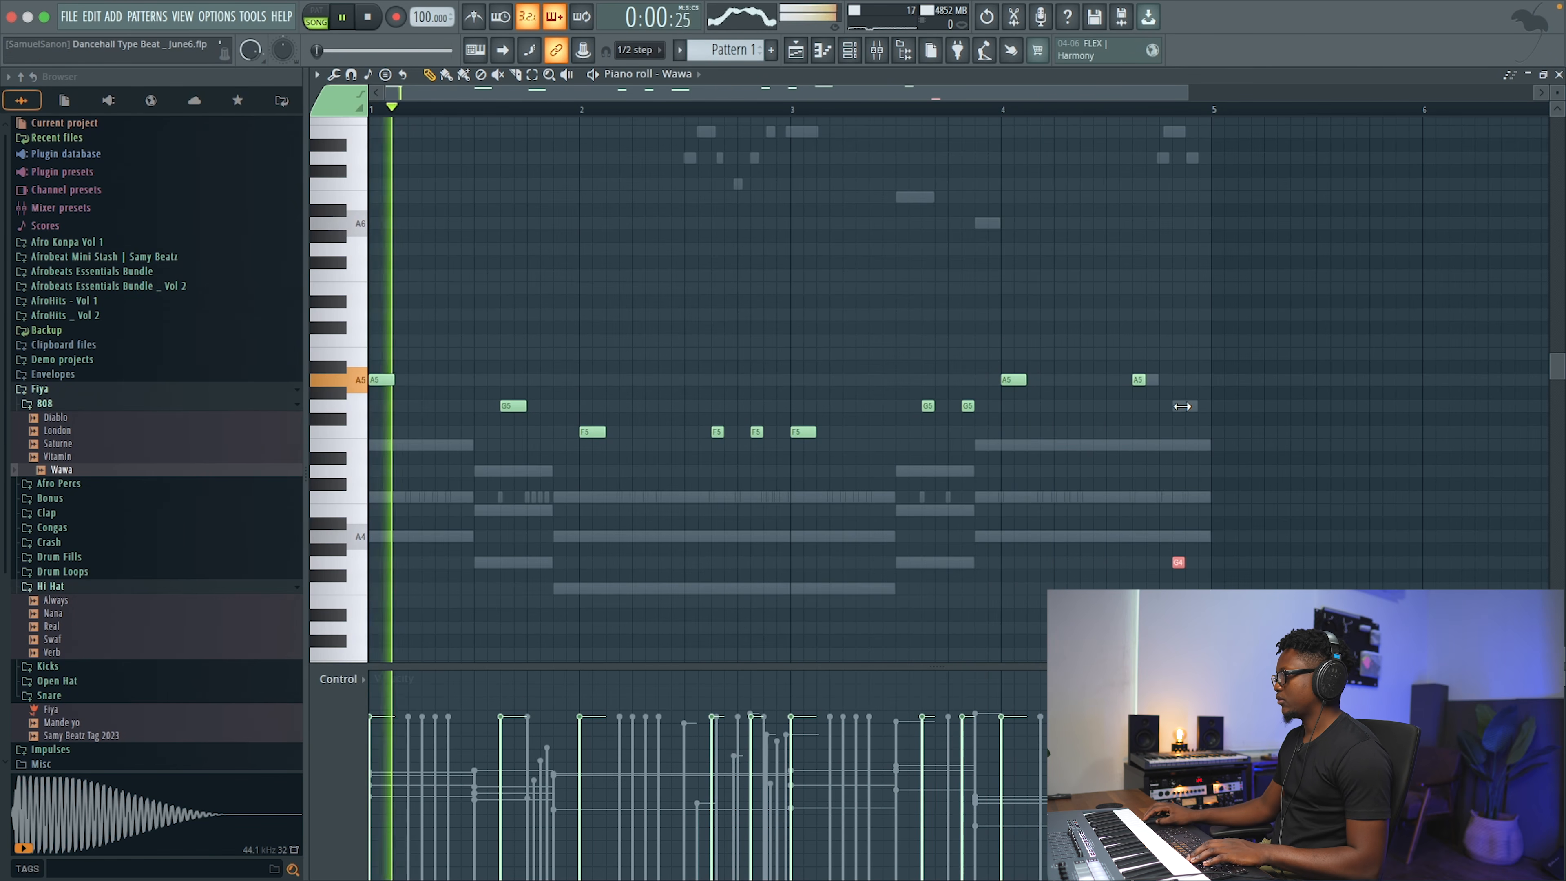
{"action": "left_click", "coordinate": [1187, 561]}
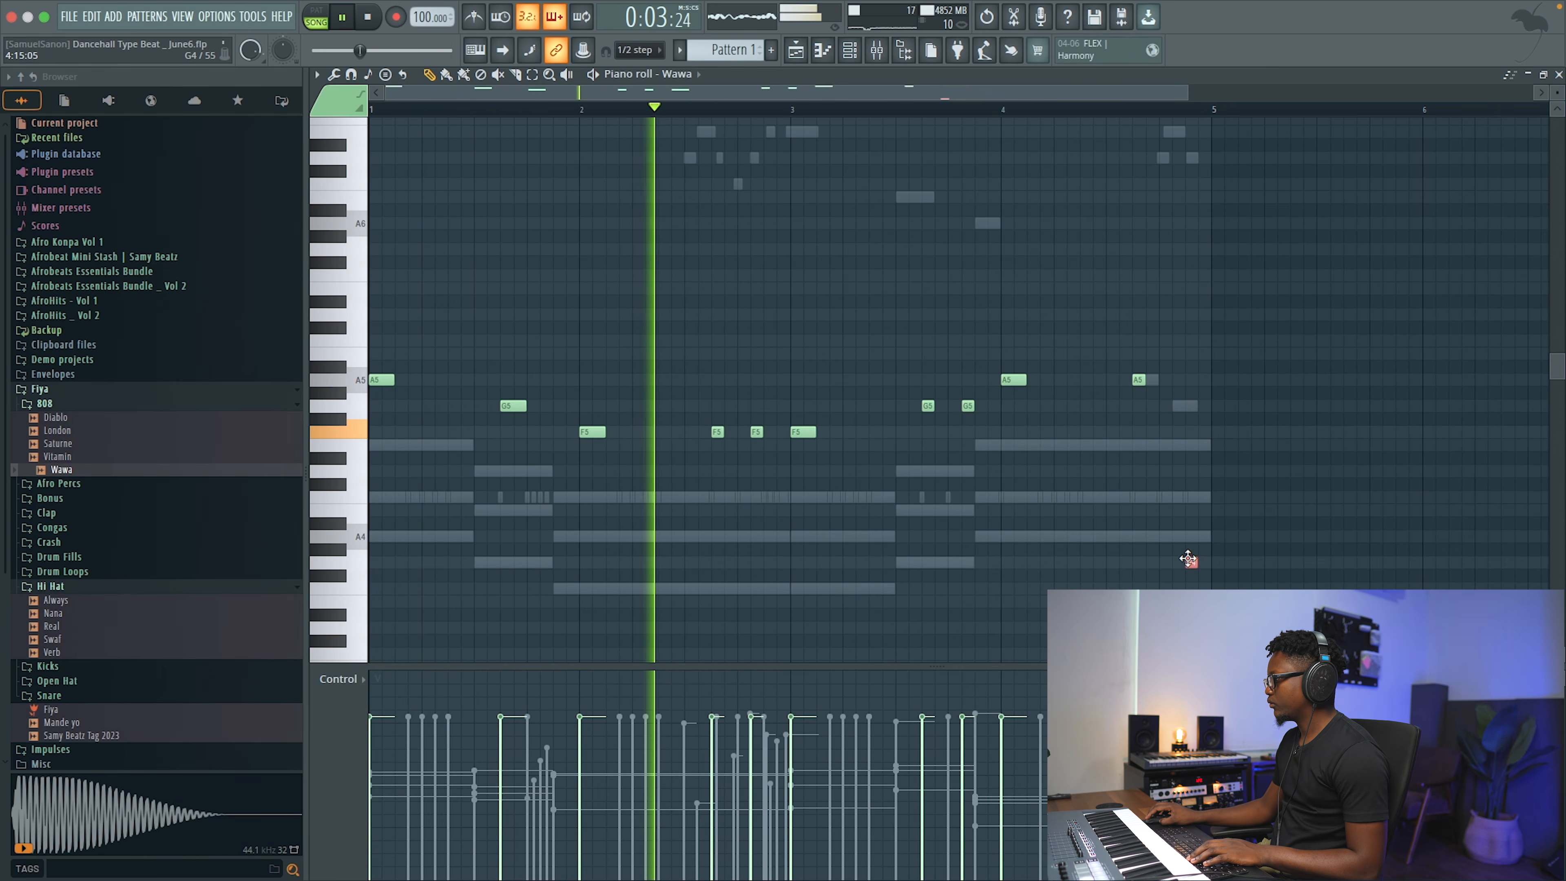
{"action": "left_click_drag", "start_coordinate": [1196, 561], "coordinate": [1210, 561]}
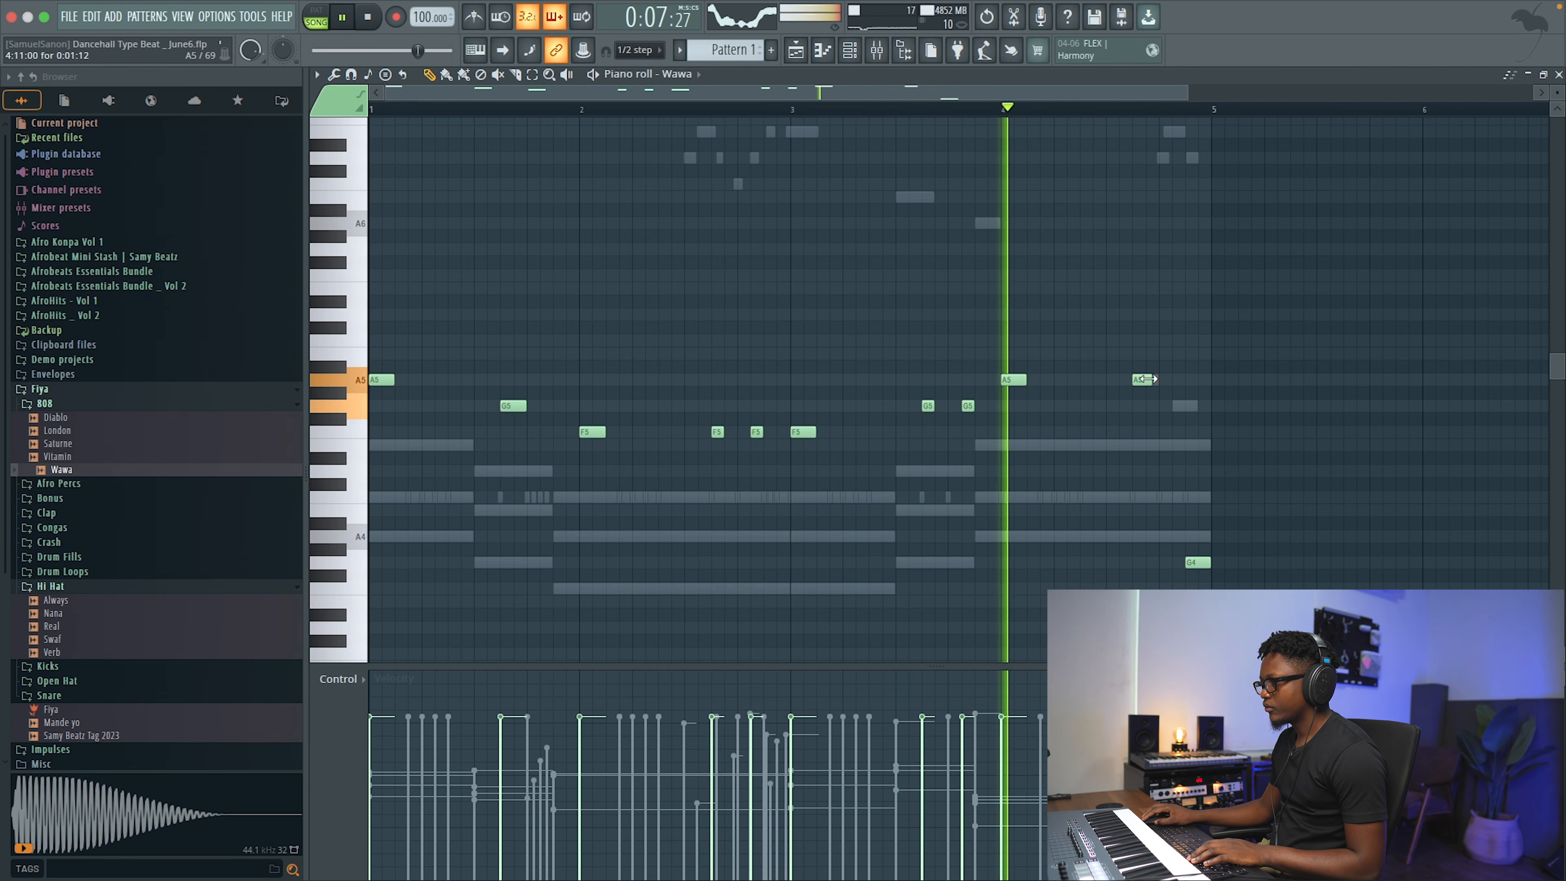
- Lengthen the A5 on step 11 of bar 4 to two steps, shift the closing G4 to step 14, and close the Piano roll
{"action": "left_click_drag", "start_coordinate": [1148, 379], "coordinate": [1155, 378]}
{"action": "key", "text": "space"}
{"action": "key", "text": "space"}
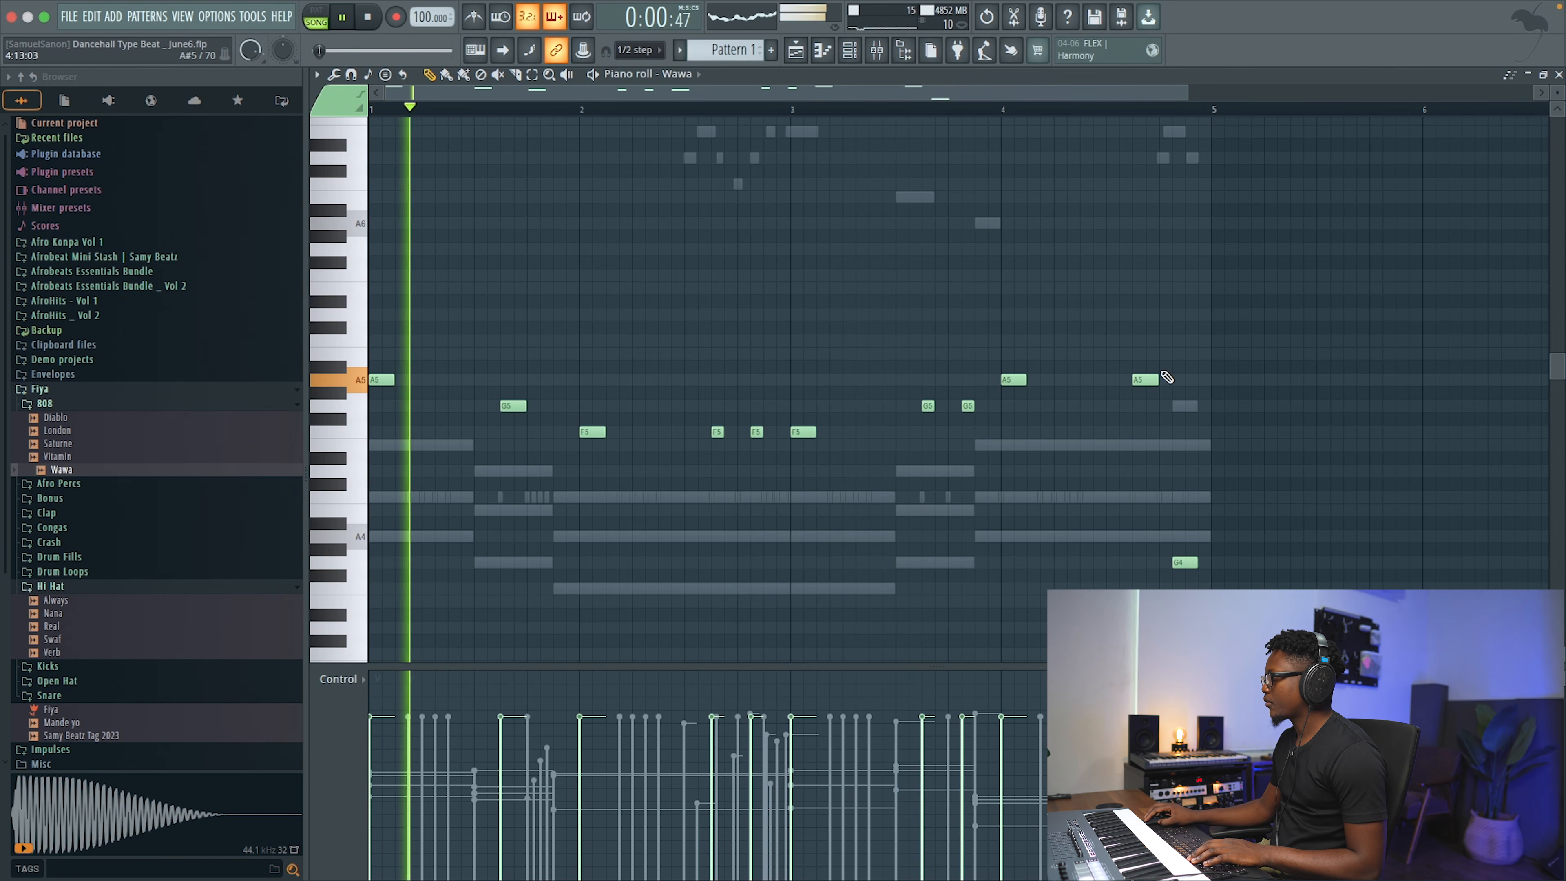
{"action": "left_click", "coordinate": [1558, 75]}
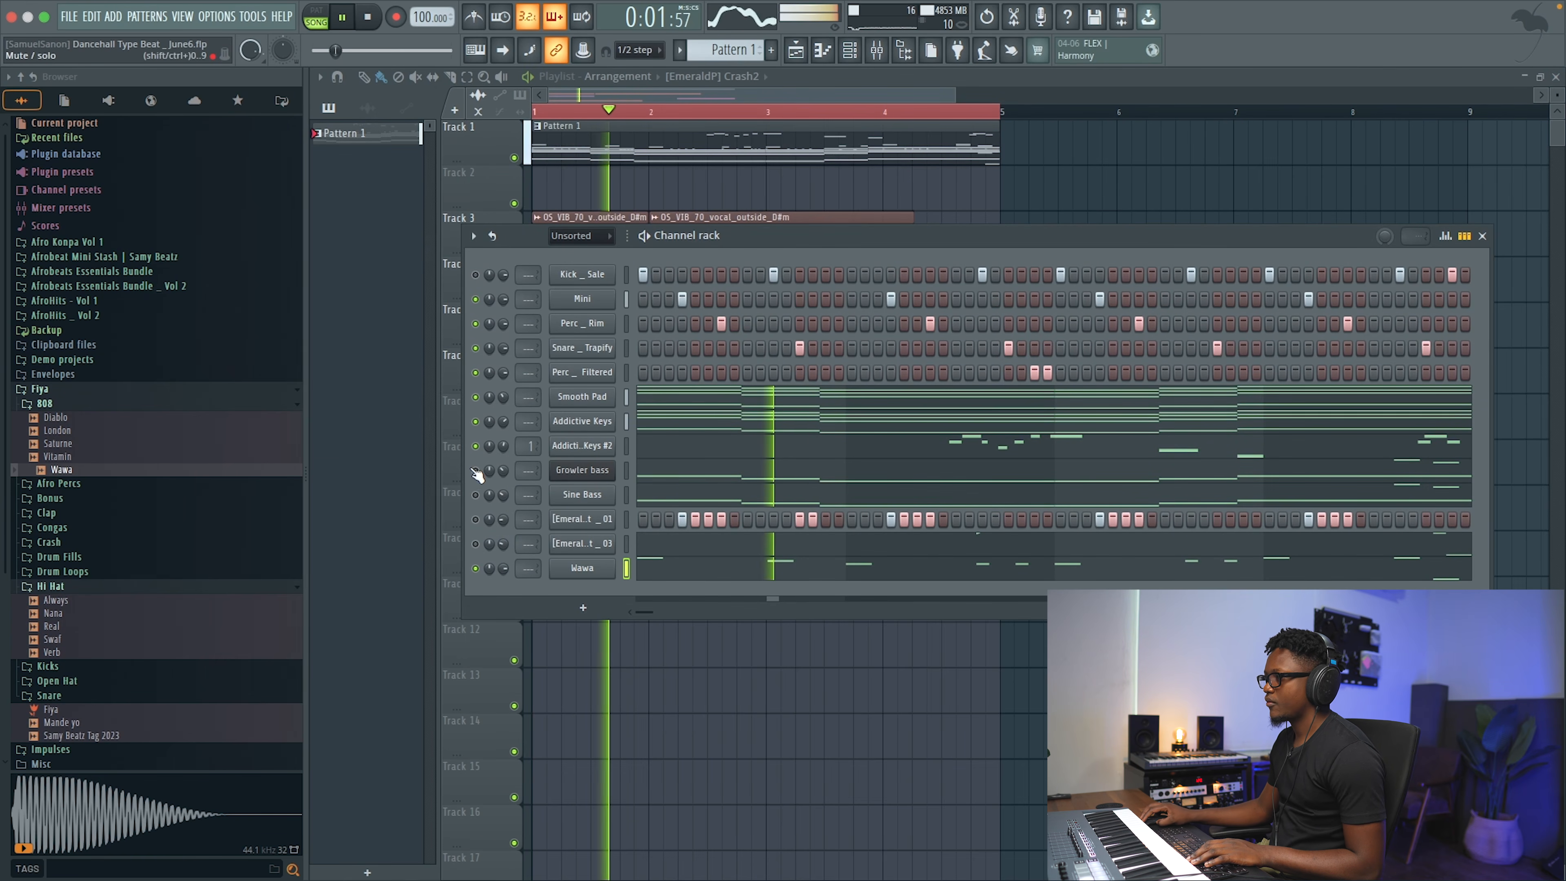
- Unmute the three vocal sample channels in the Audio group, display all channels, and lower the Addictive Keys volume
{"action": "left_click", "coordinate": [577, 235]}
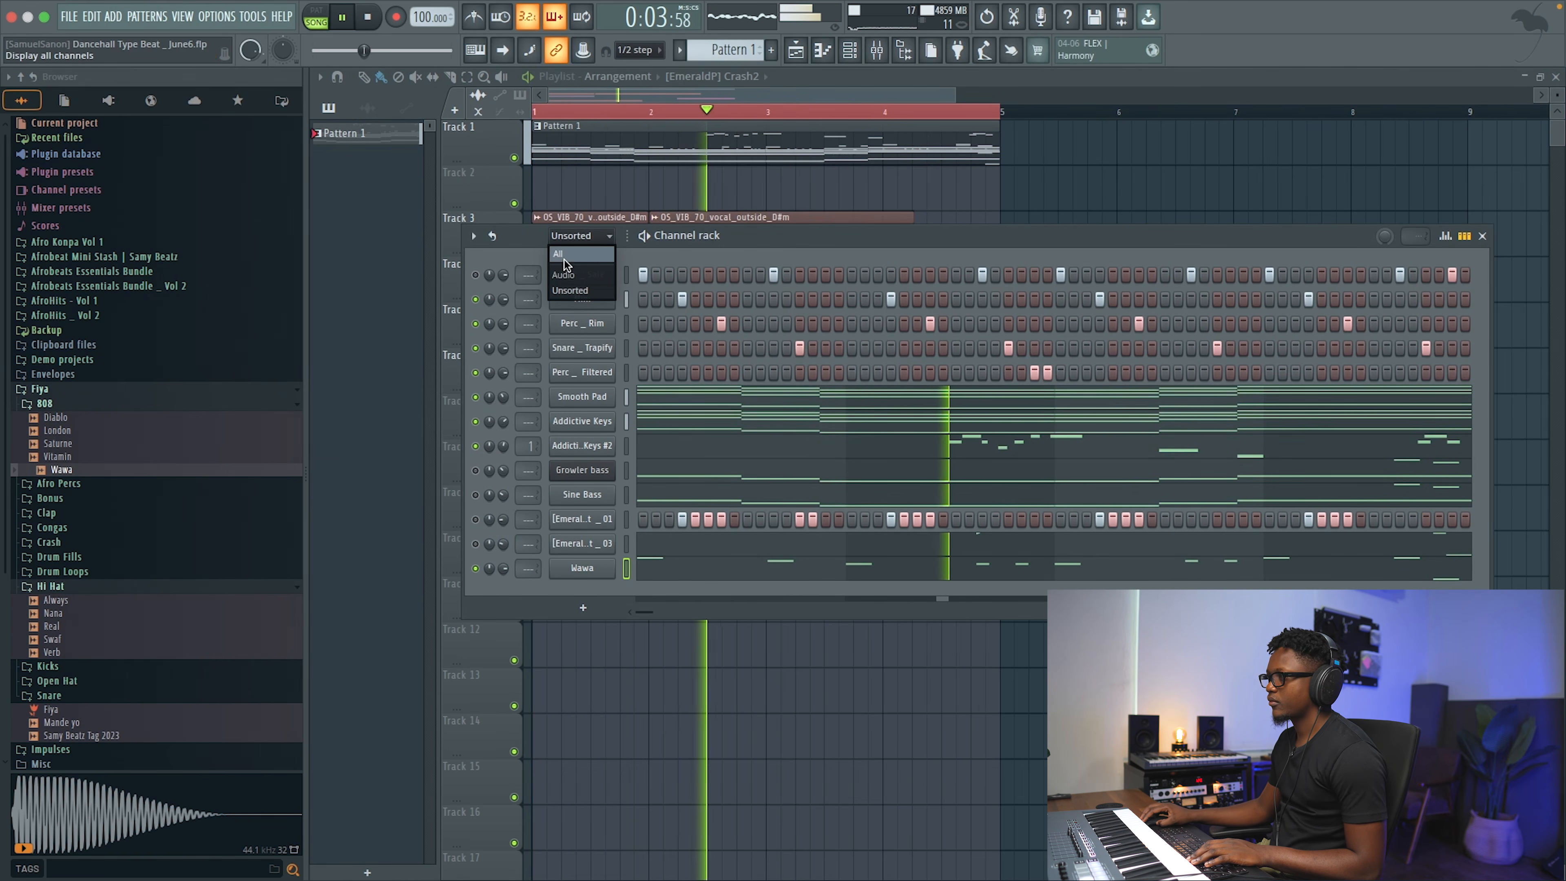
{"action": "left_click", "coordinate": [564, 274]}
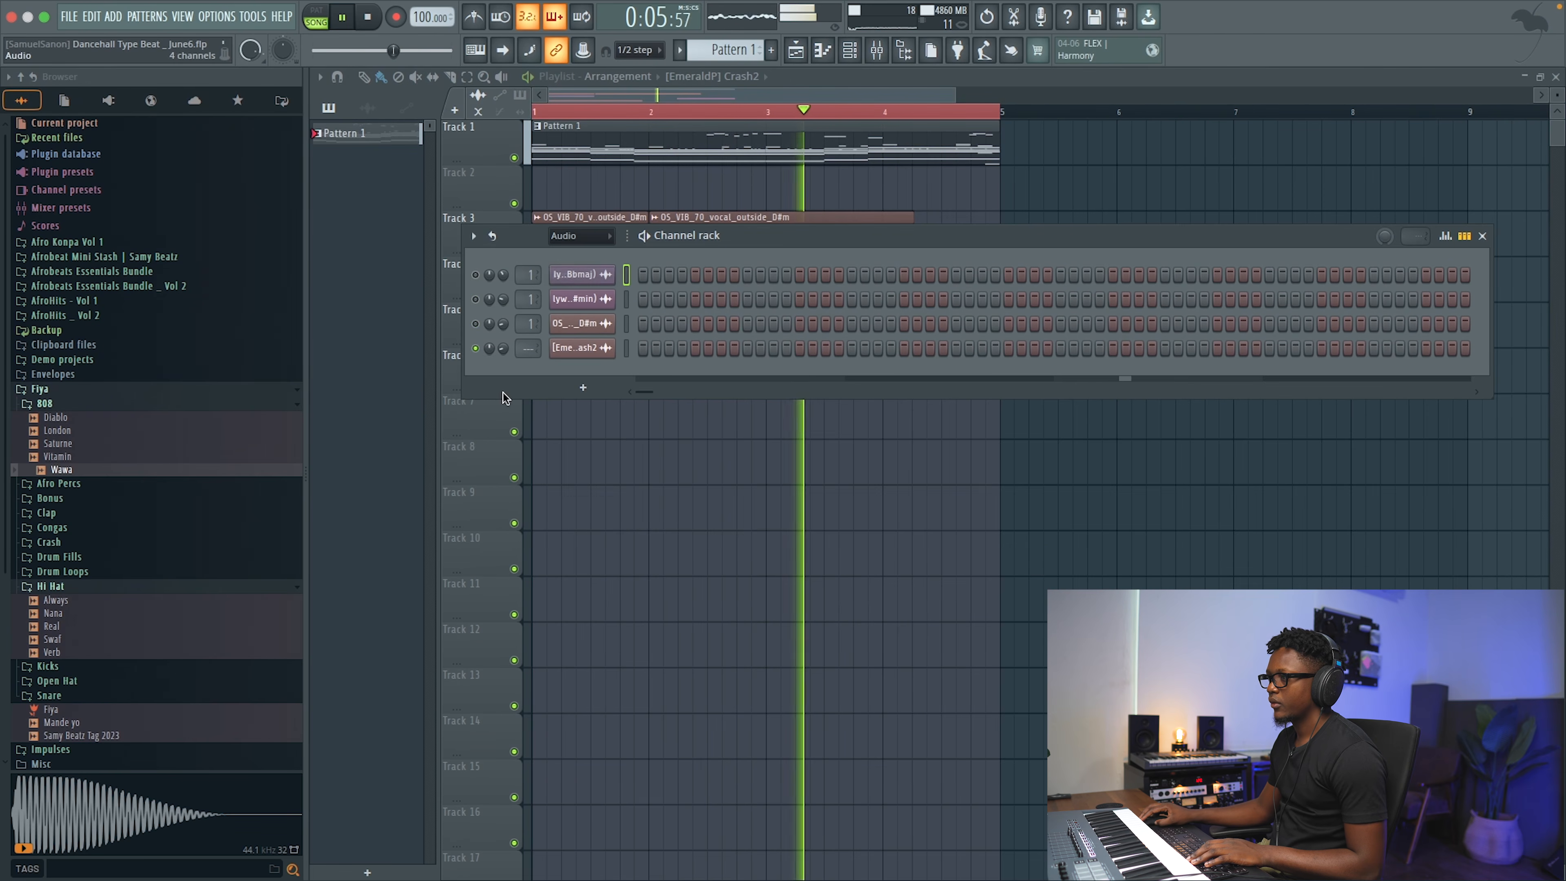
{"action": "left_click", "coordinate": [577, 236]}
{"action": "left_click", "coordinate": [567, 254]}
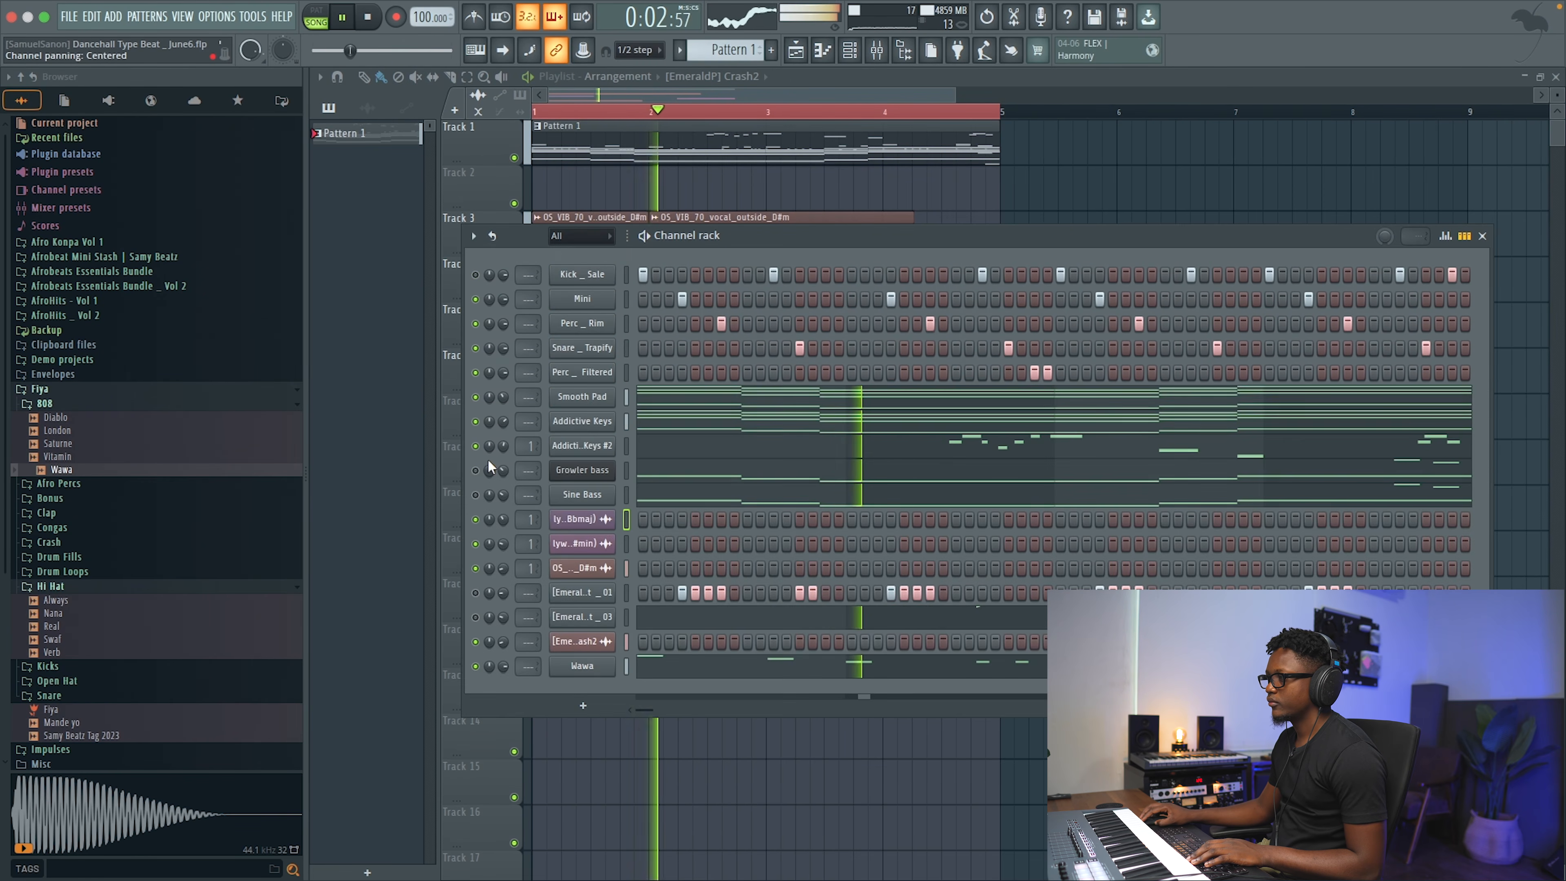
{"action": "left_click_drag", "start_coordinate": [503, 422], "coordinate": [504, 441]}
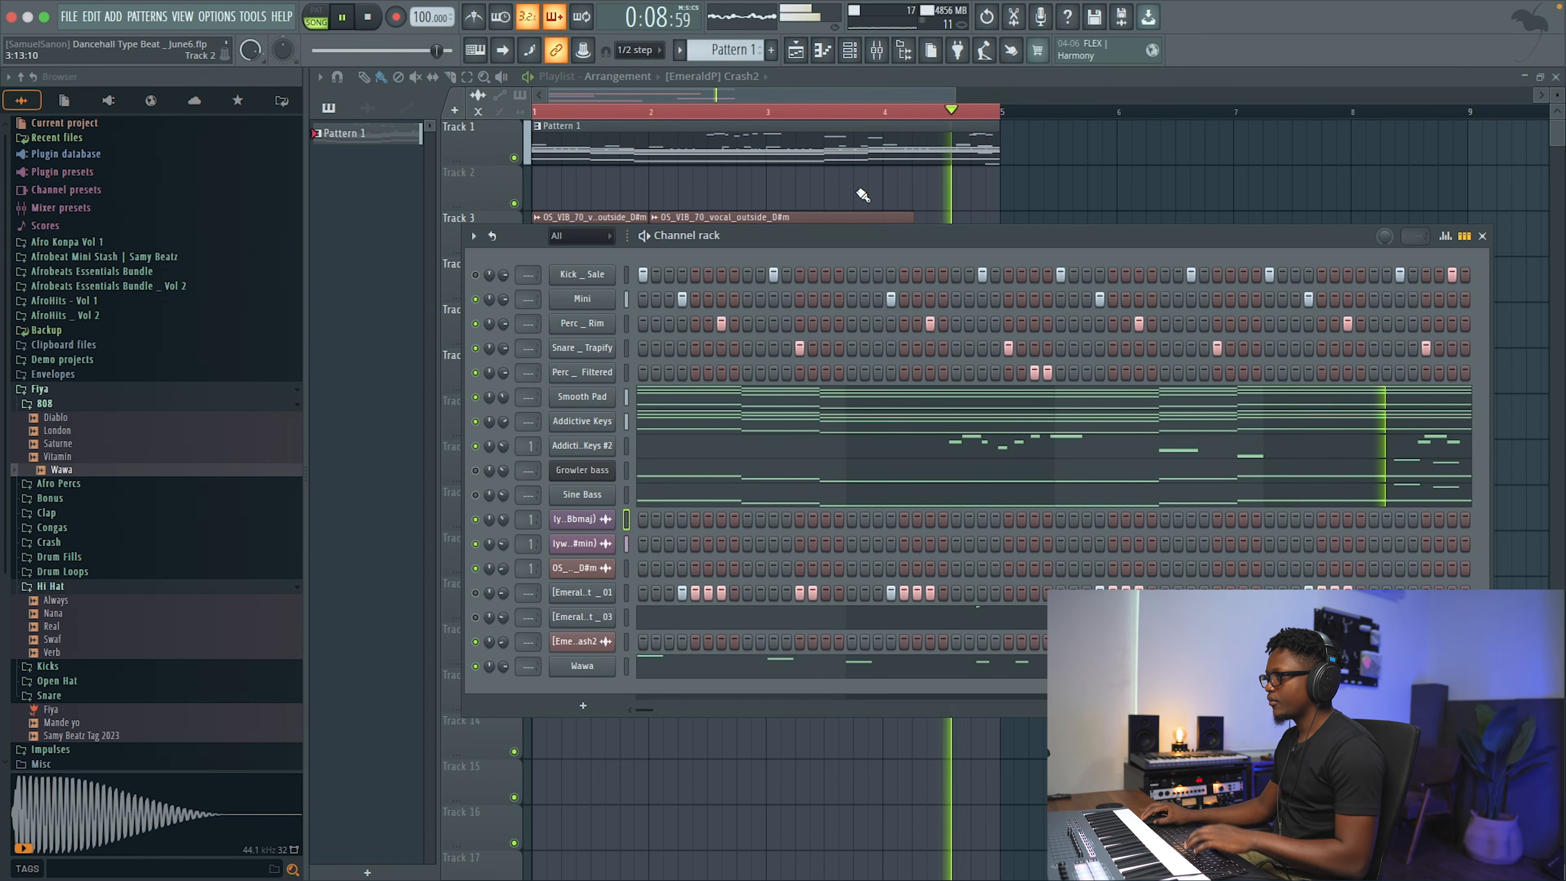
- Add ValhallaVintageVerb to mixer insert 1 with 2.00 s decay and 10 Hz LowCut, and reduce the insert's high EQ band
{"action": "key", "text": "F9"}
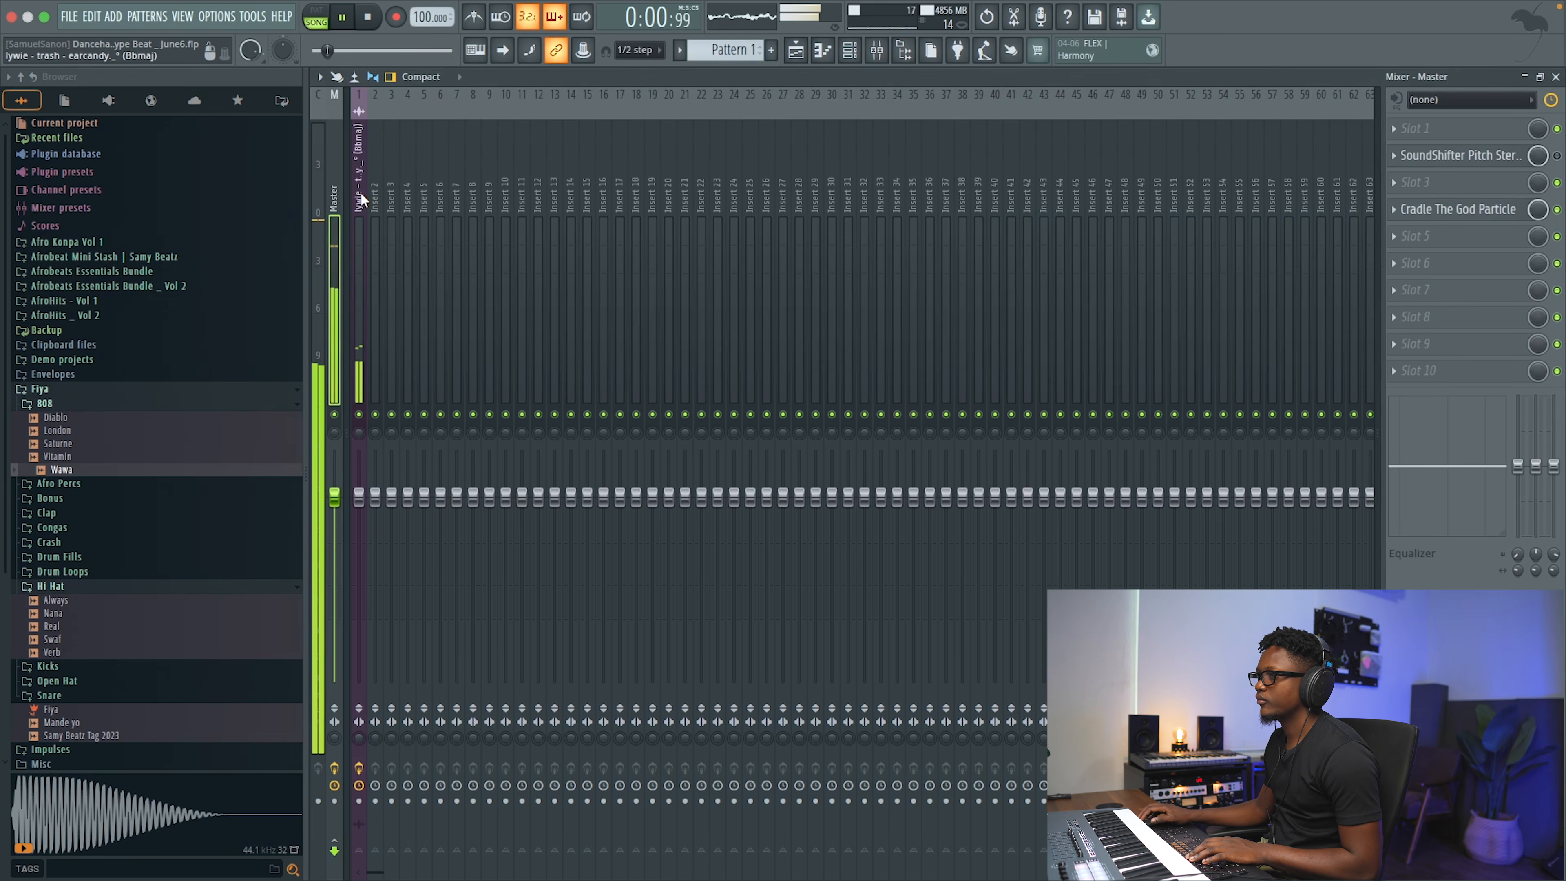
{"action": "left_click", "coordinate": [1460, 131]}
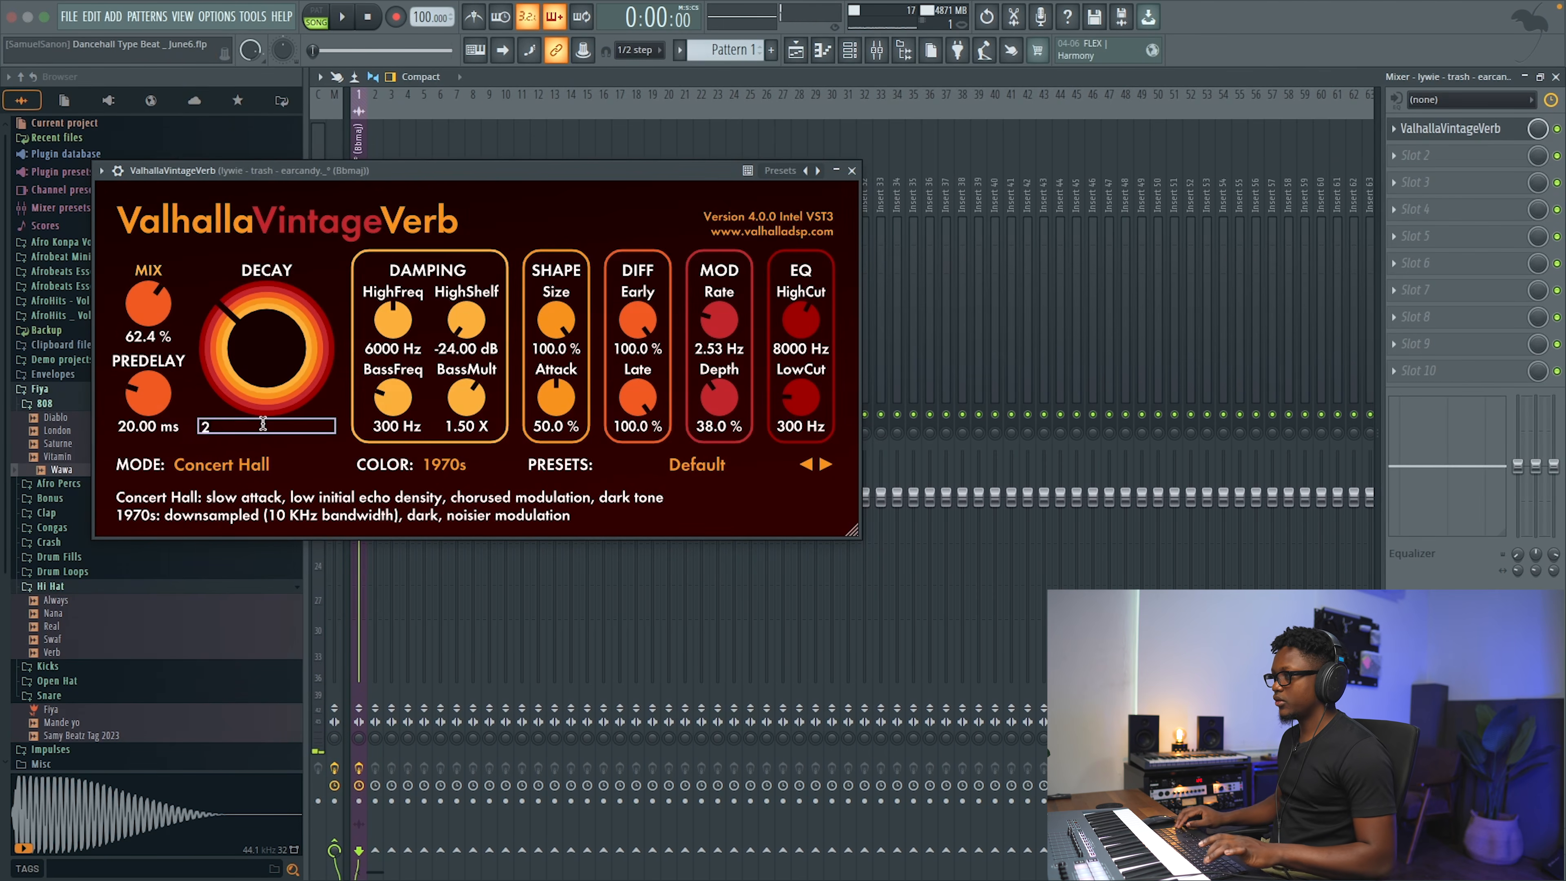
{"action": "left_click_drag", "start_coordinate": [800, 398], "coordinate": [793, 464]}
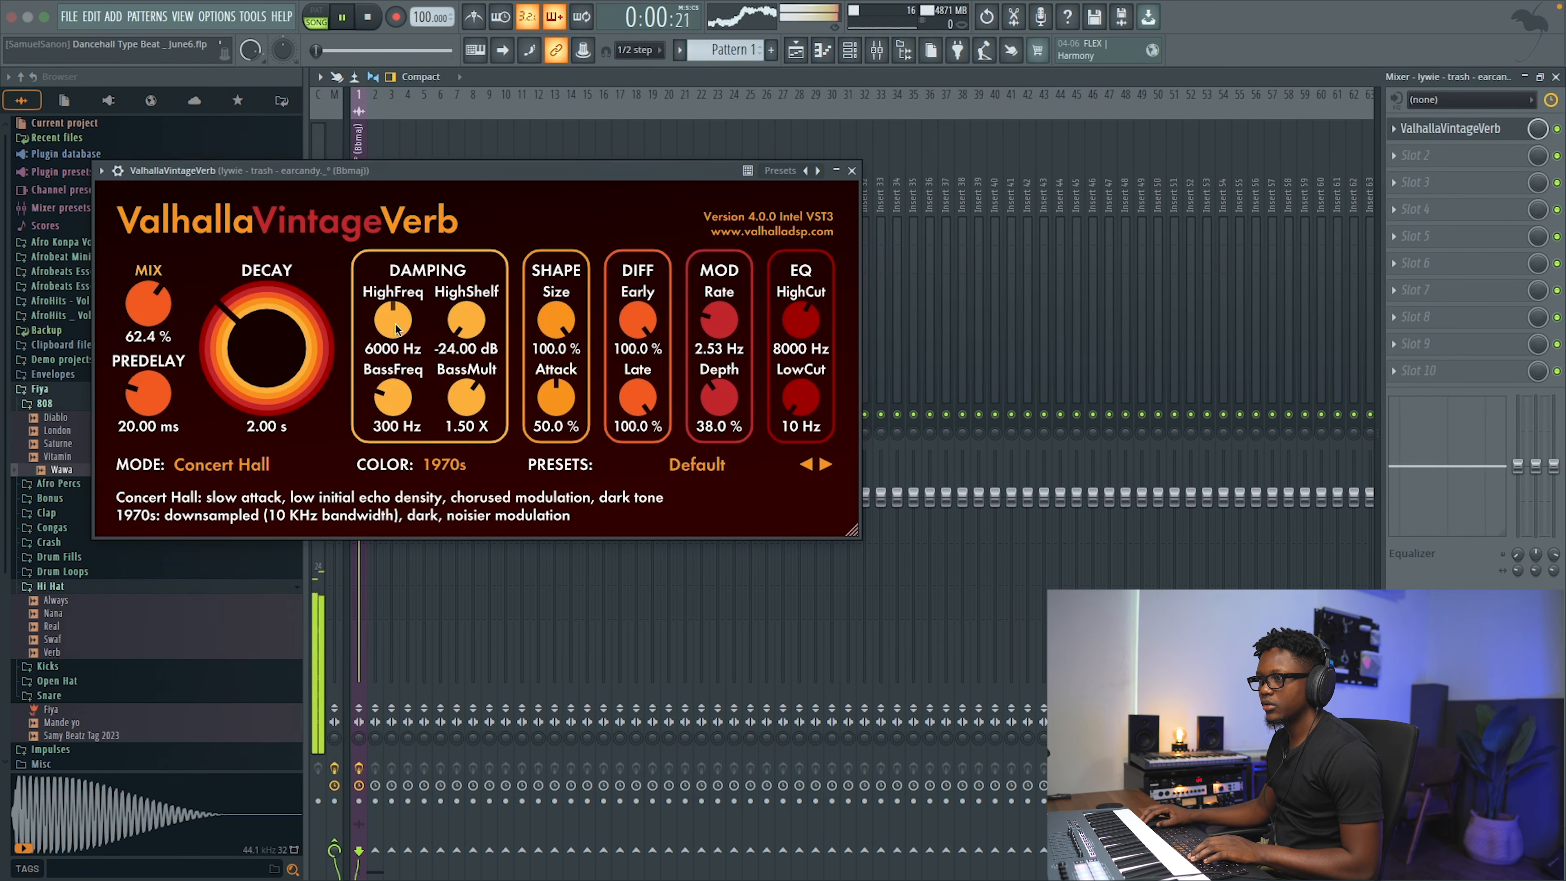
{"action": "left_click", "coordinate": [851, 170]}
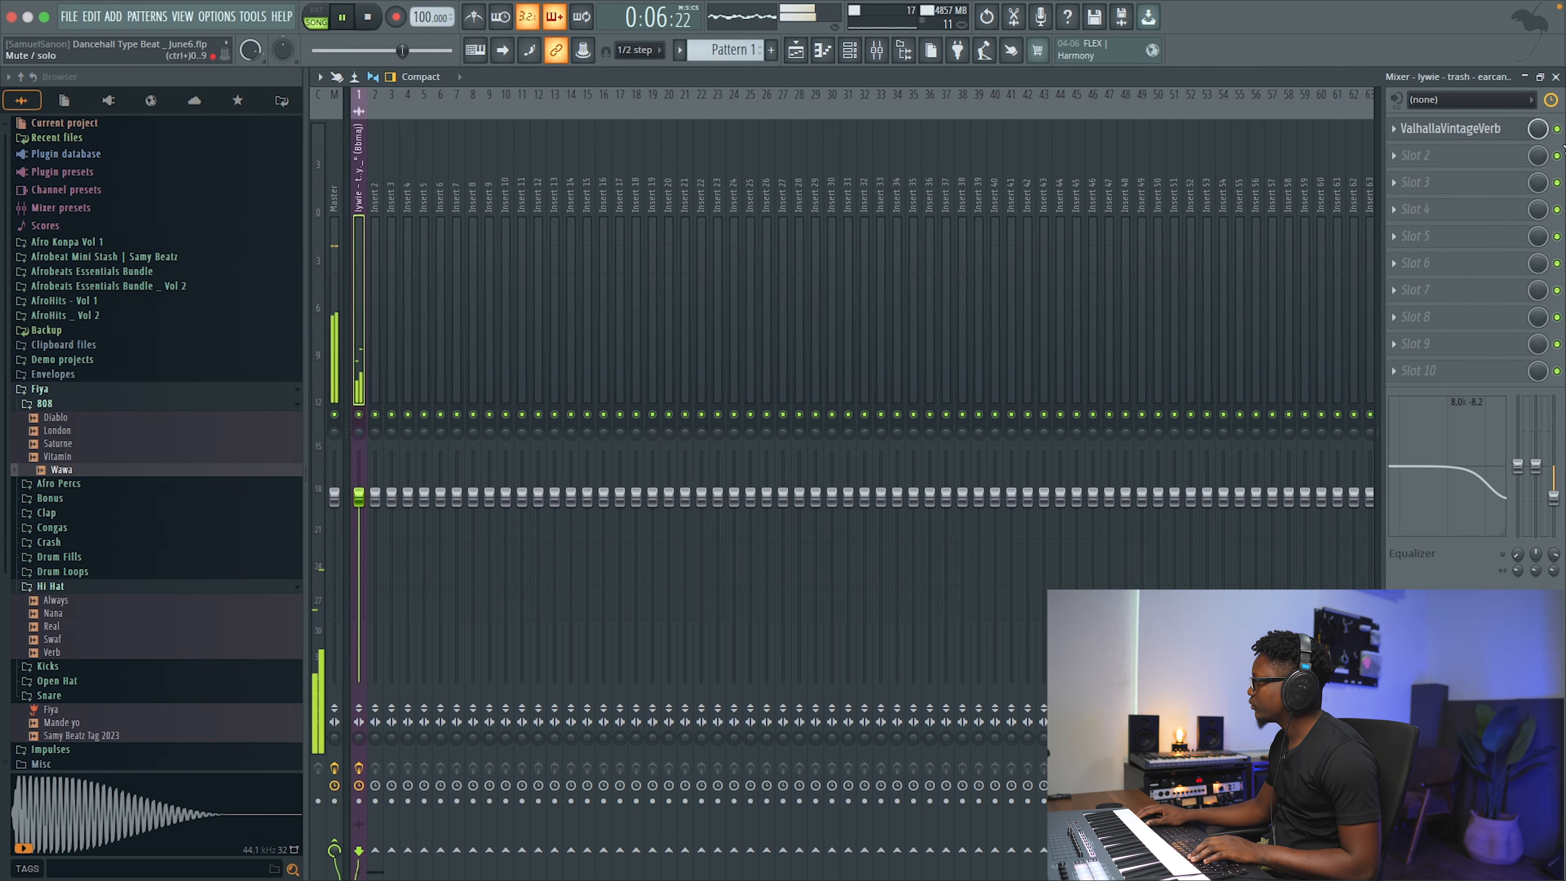
{"action": "left_click", "coordinate": [1555, 77]}
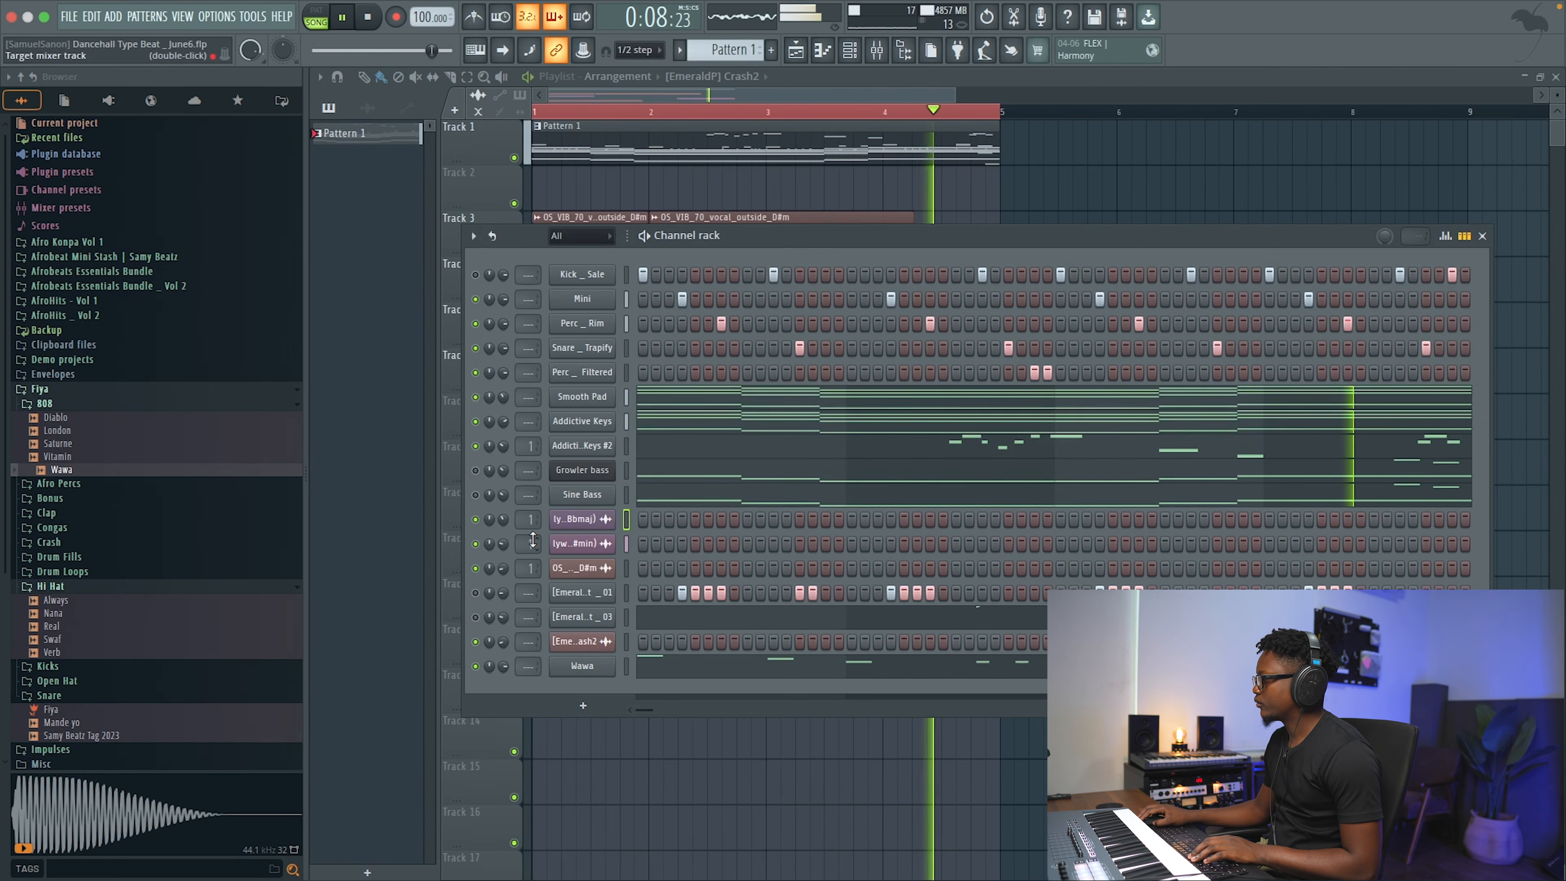
- Add the Waves H-Comp compressor to the Master mixer track and lower its threshold while the beat plays
{"action": "key", "text": "space"}
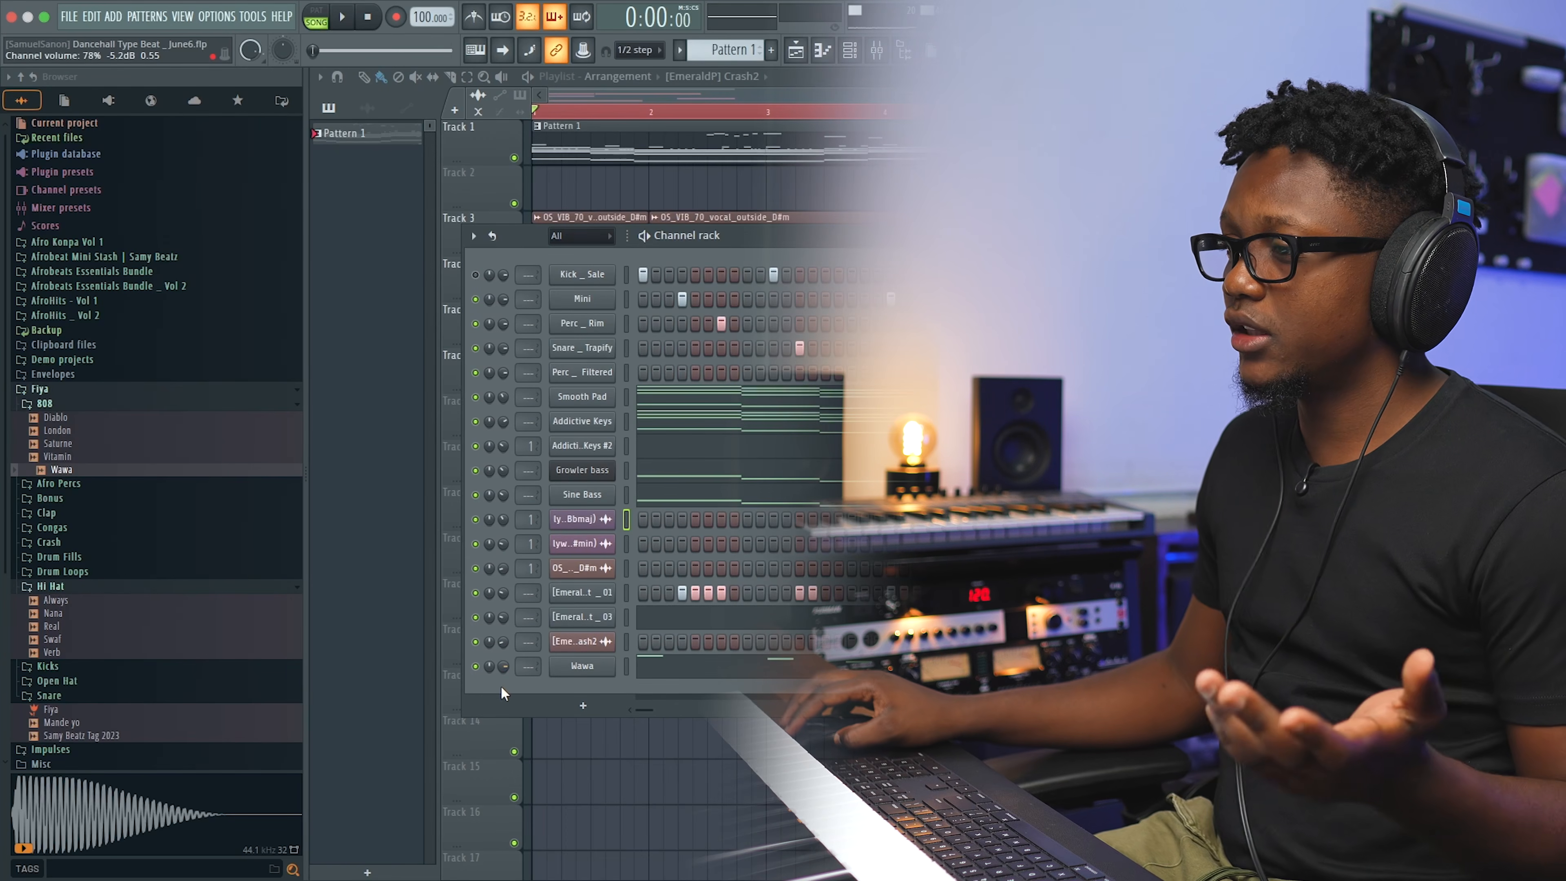
{"action": "left_click", "coordinate": [877, 51]}
{"action": "left_click", "coordinate": [336, 169]}
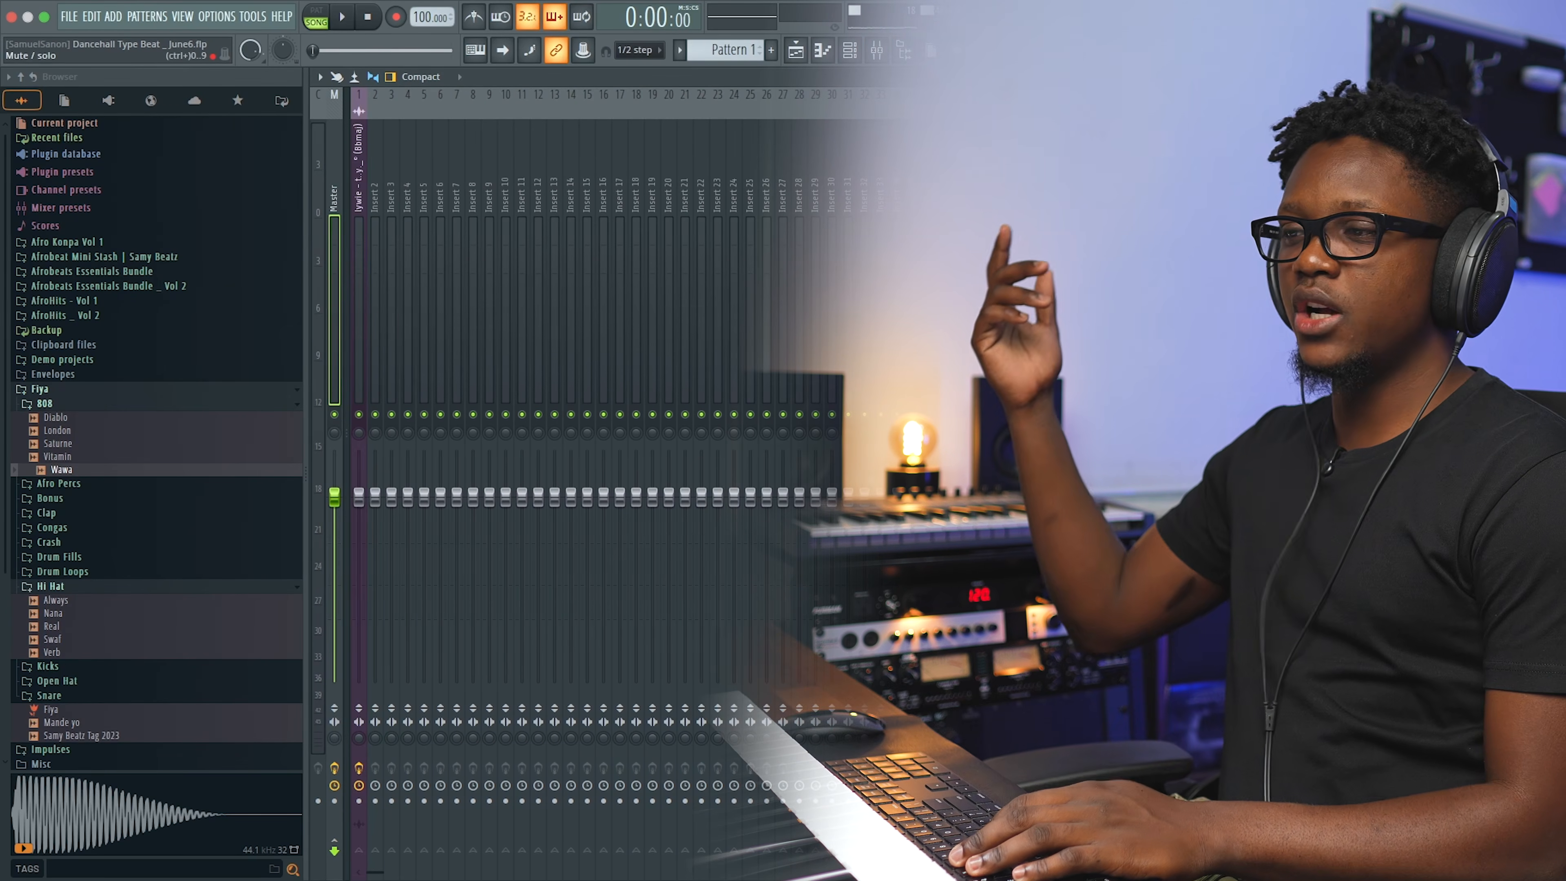
{"action": "key", "text": "space"}
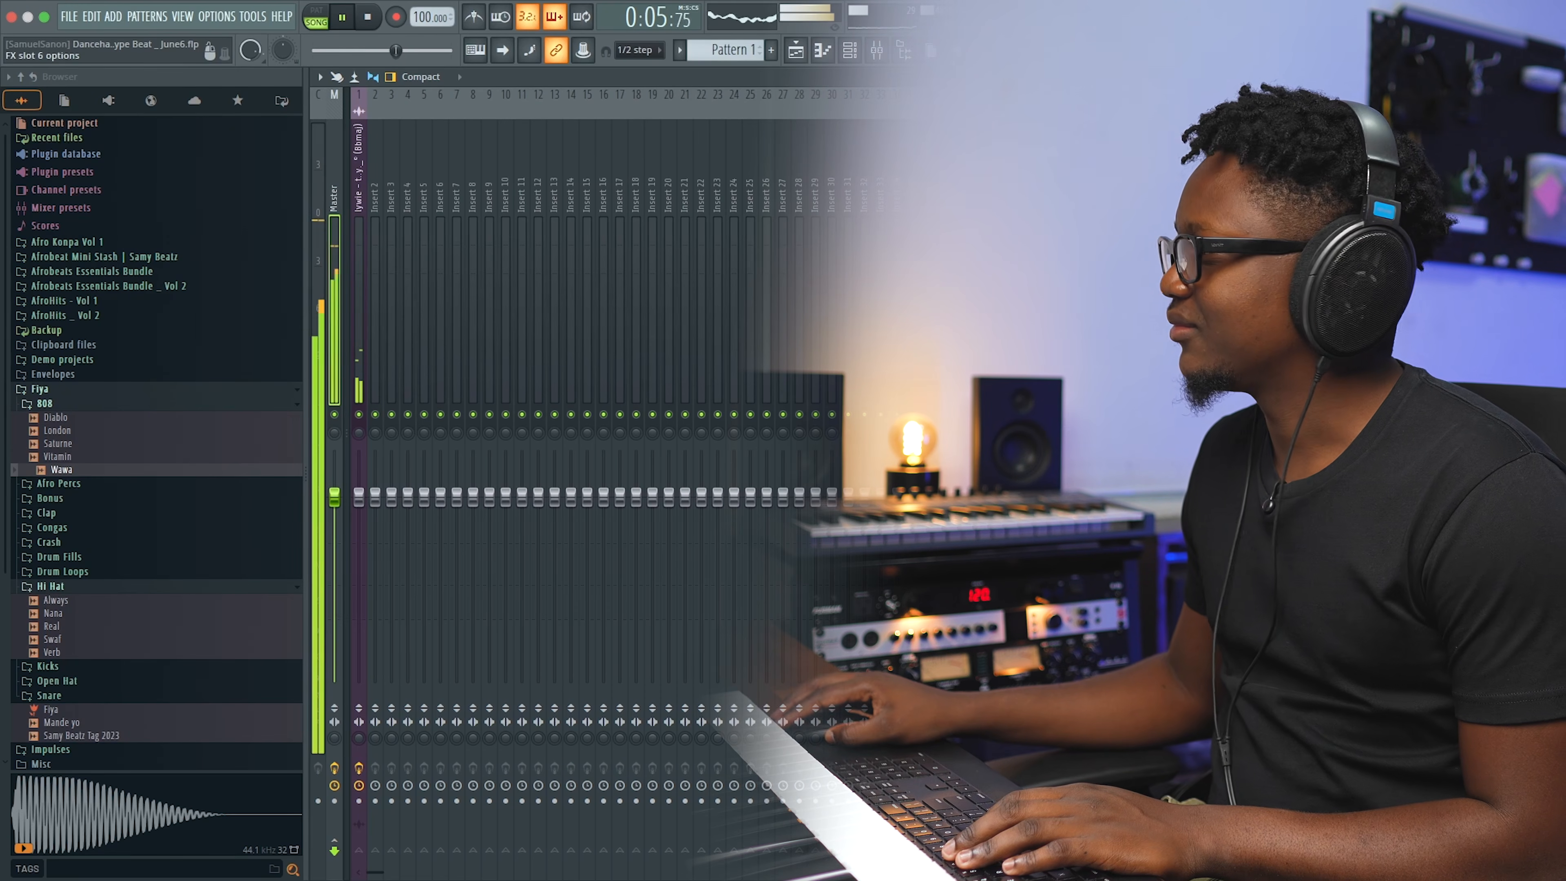
{"action": "left_click", "coordinate": [1408, 265]}
{"action": "left_click", "coordinate": [1394, 493]}
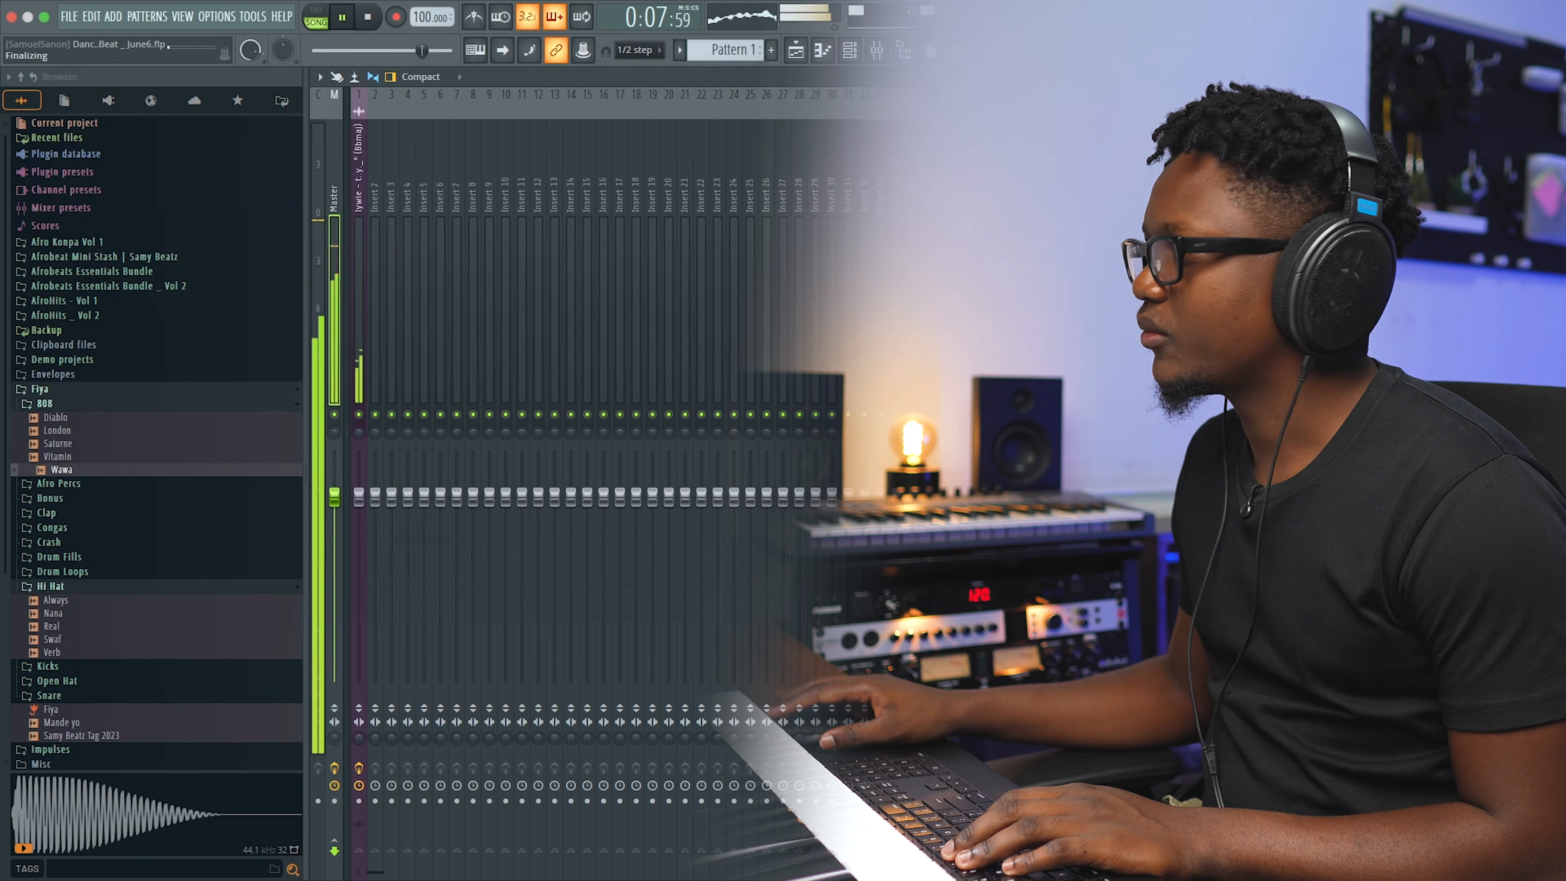
{"action": "left_click", "coordinate": [411, 302]}
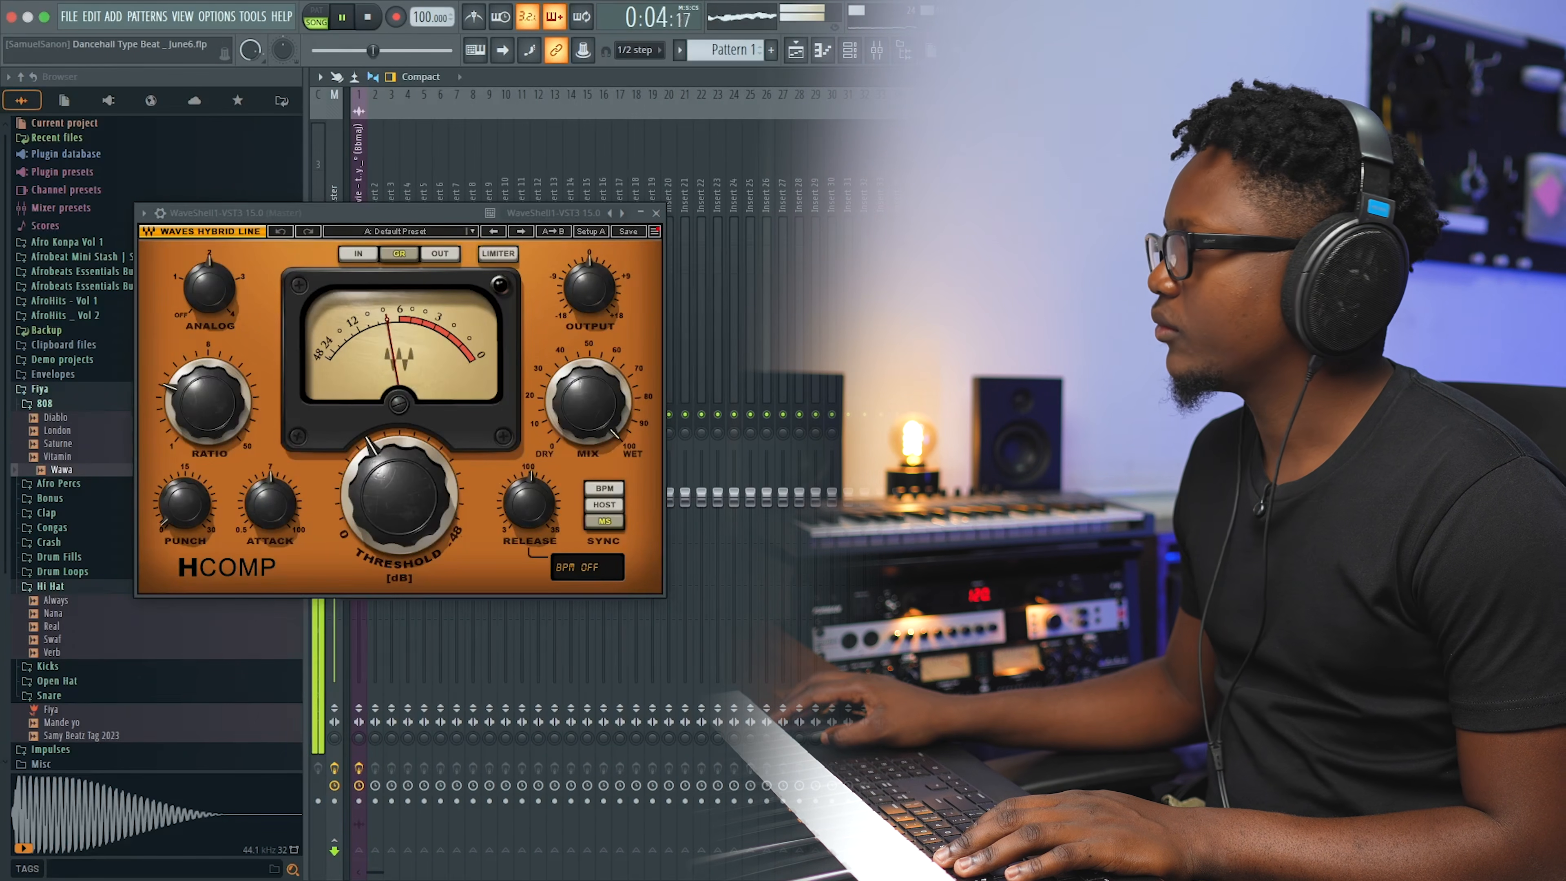
{"action": "left_click", "coordinate": [1387, 158]}
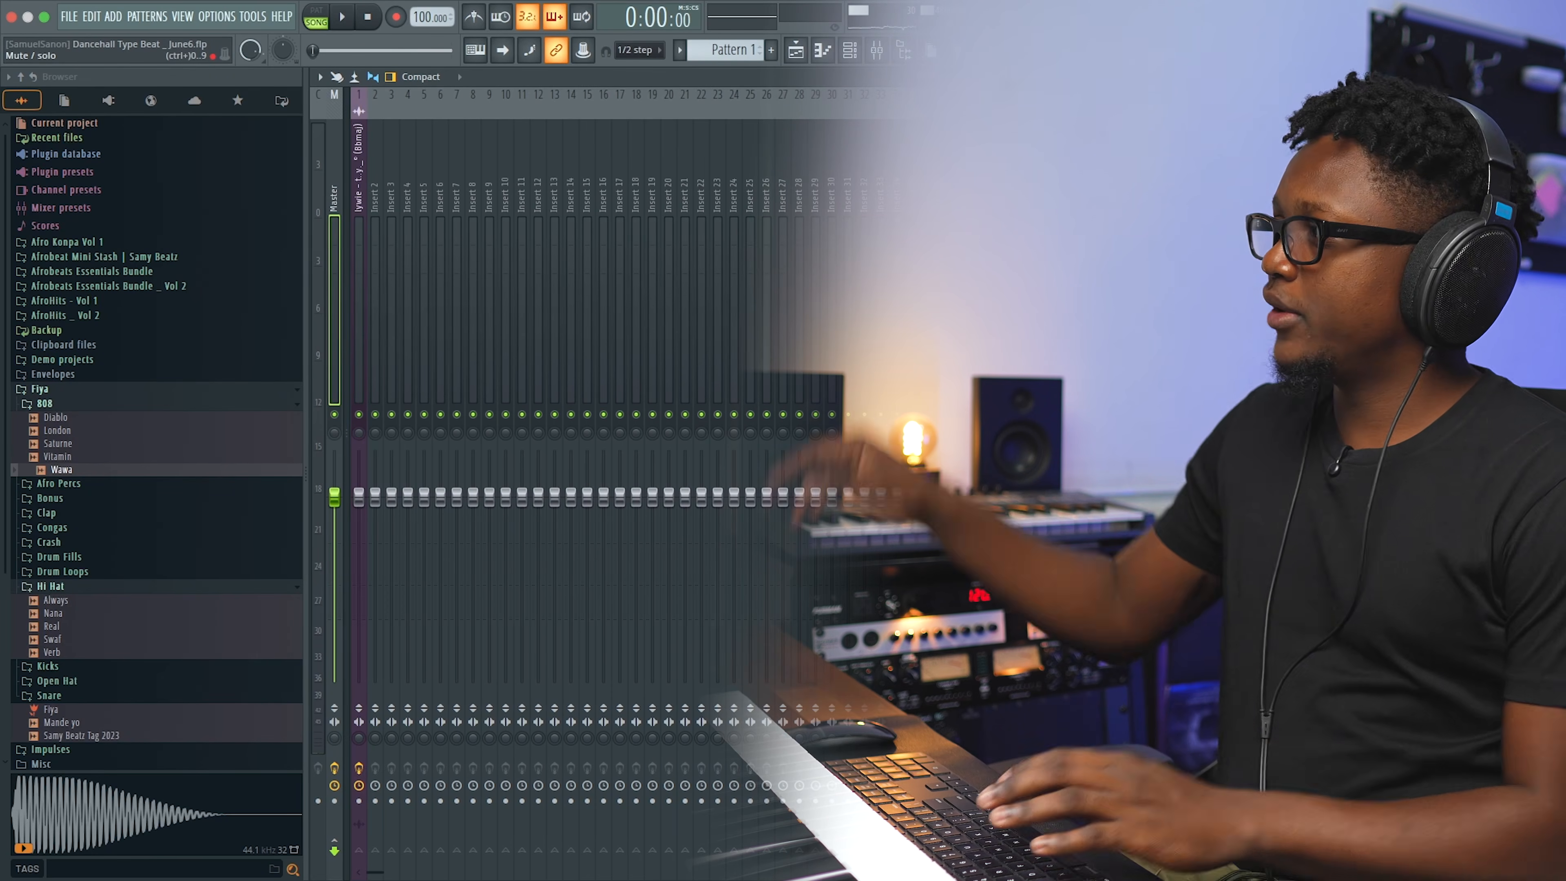
- Play the beat through the compressed Master track to check its sound, and close the mixer
{"action": "key", "text": "space"}
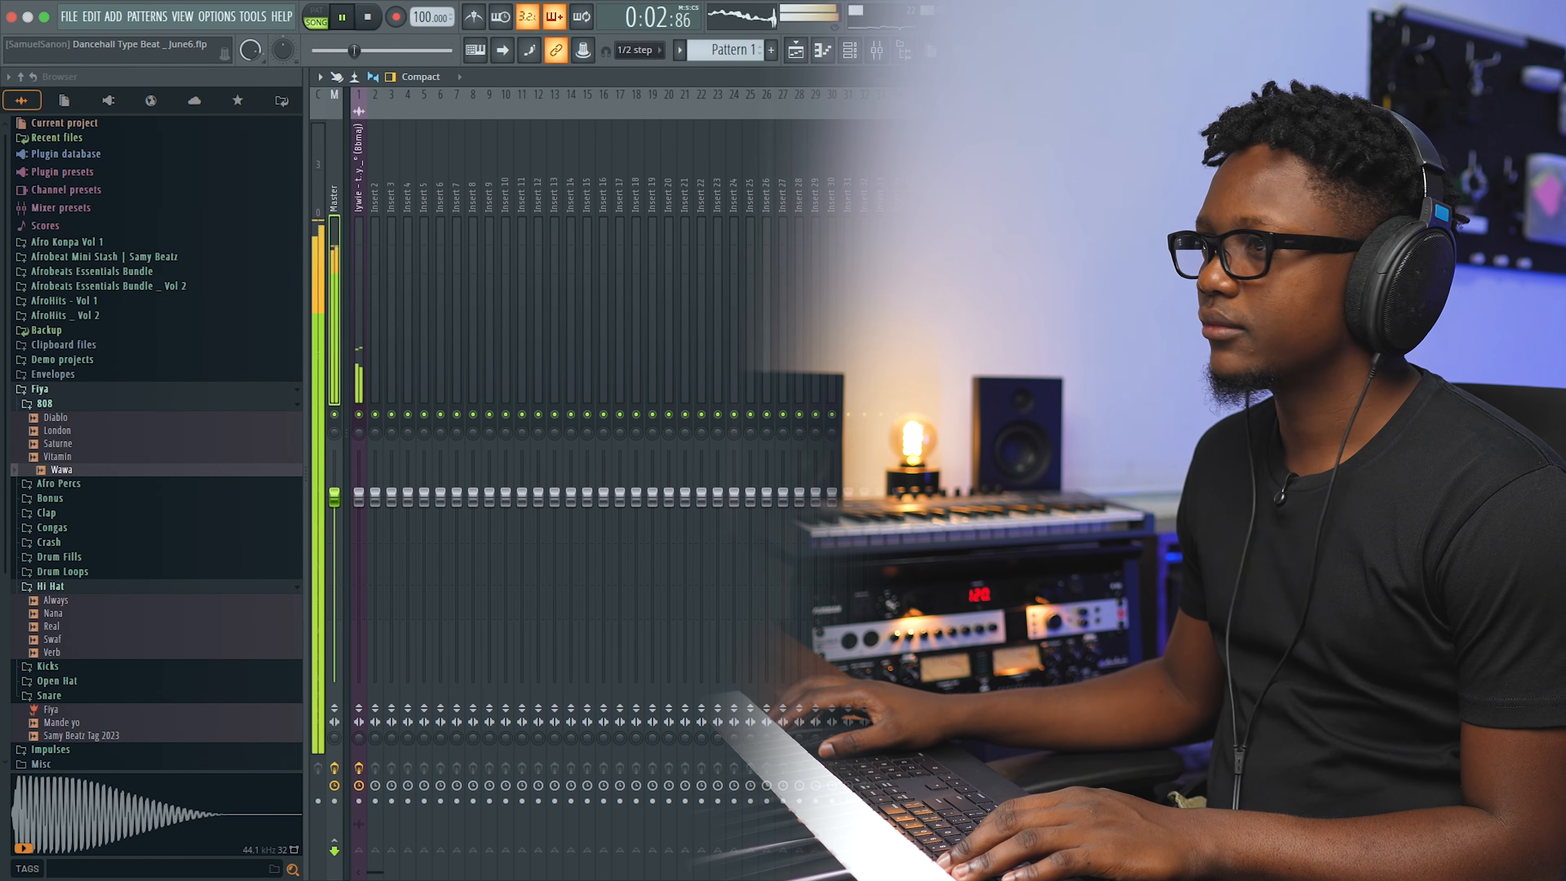
{"action": "key", "text": "space"}
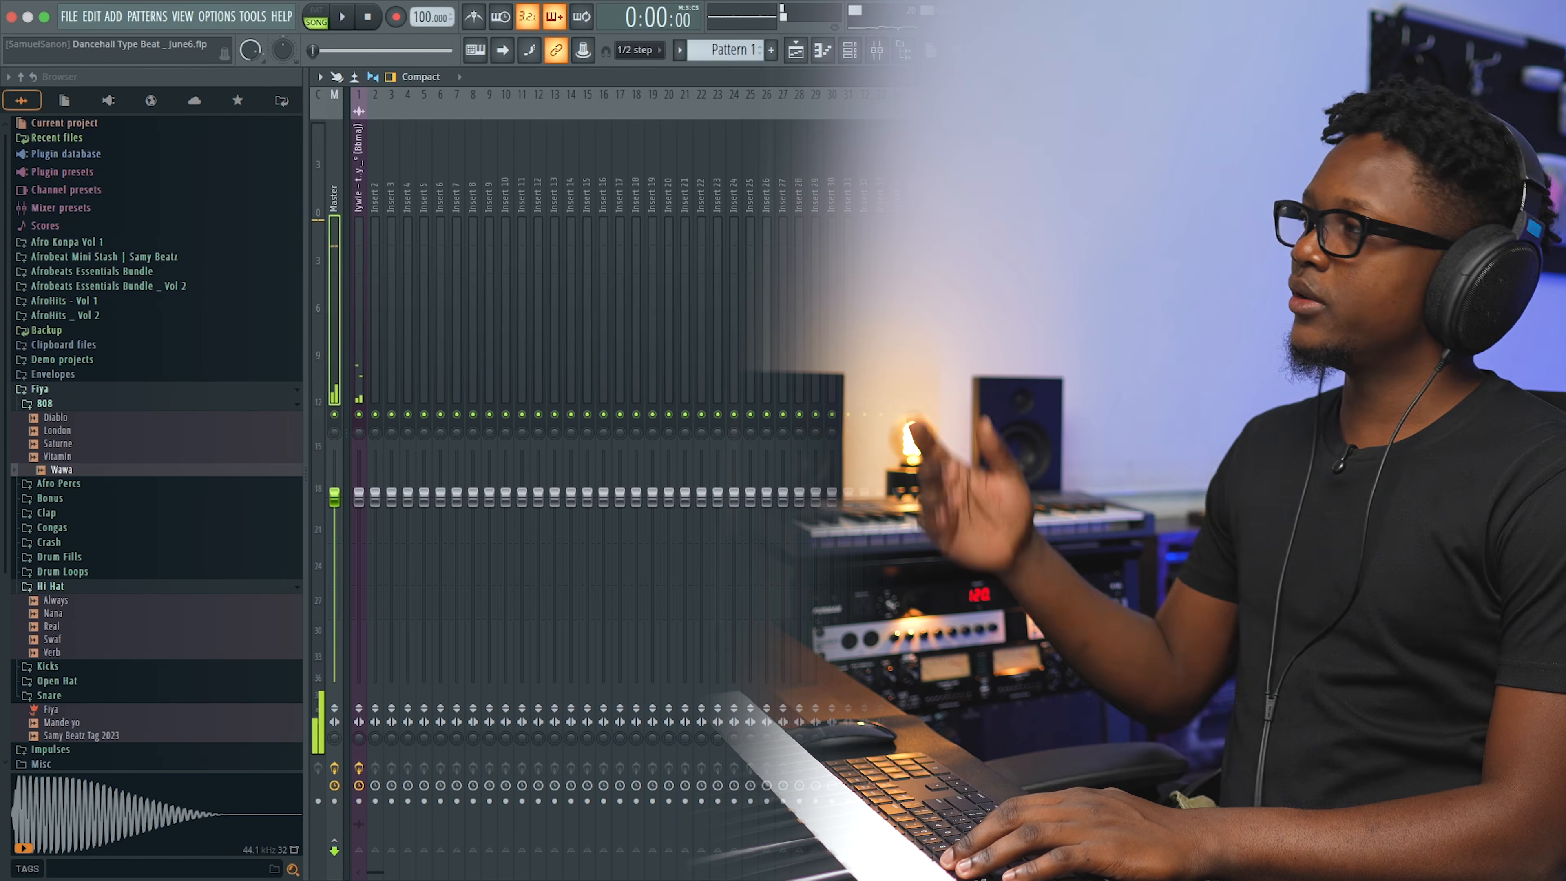
{"action": "key", "text": "space"}
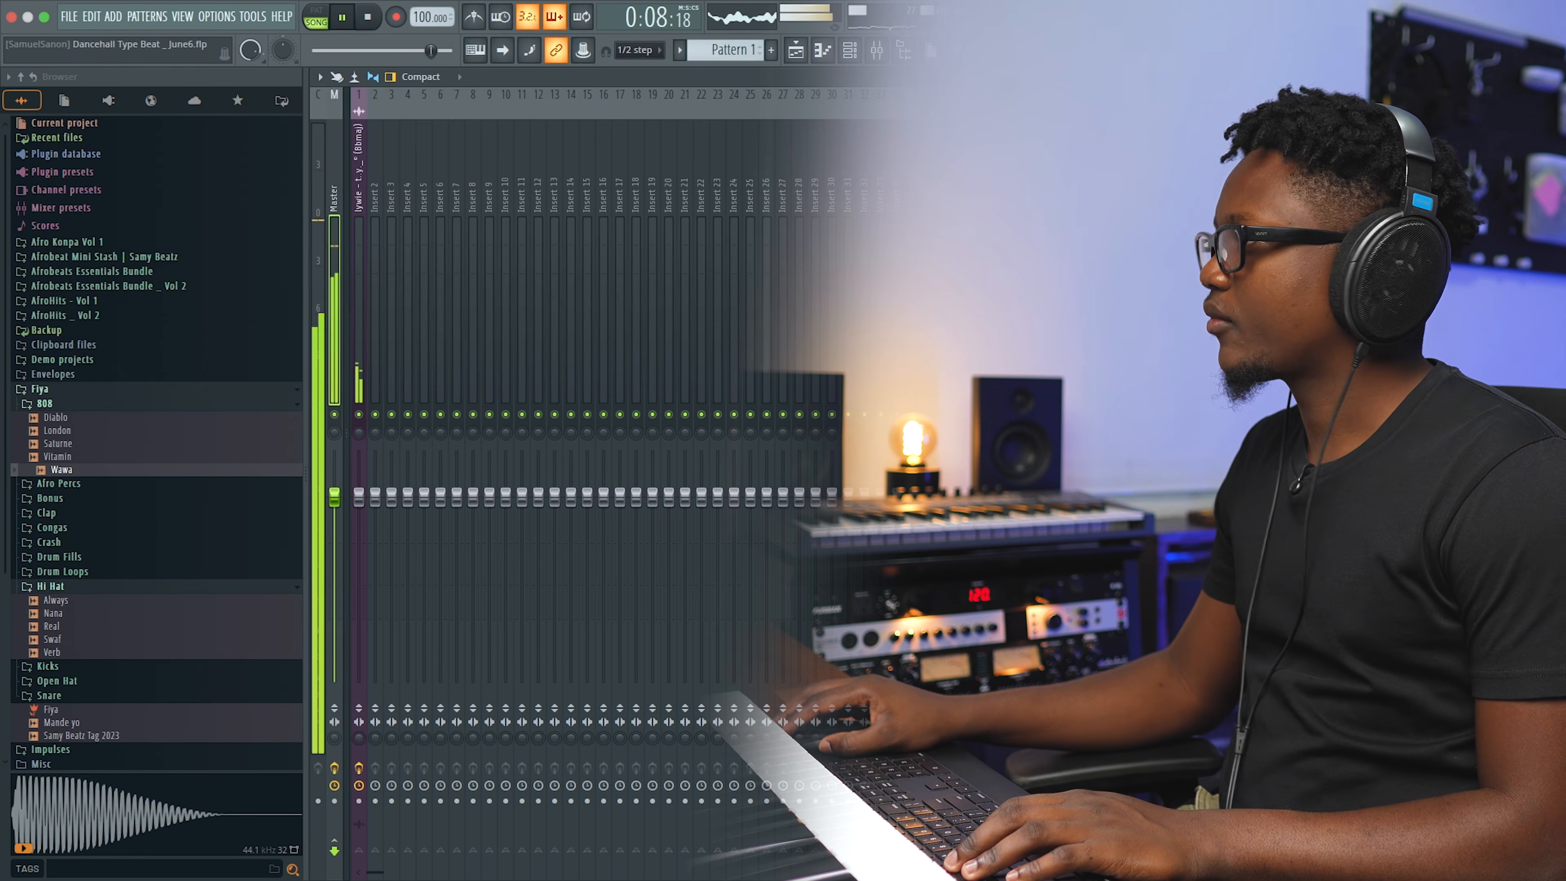
{"action": "key", "text": "Escape"}
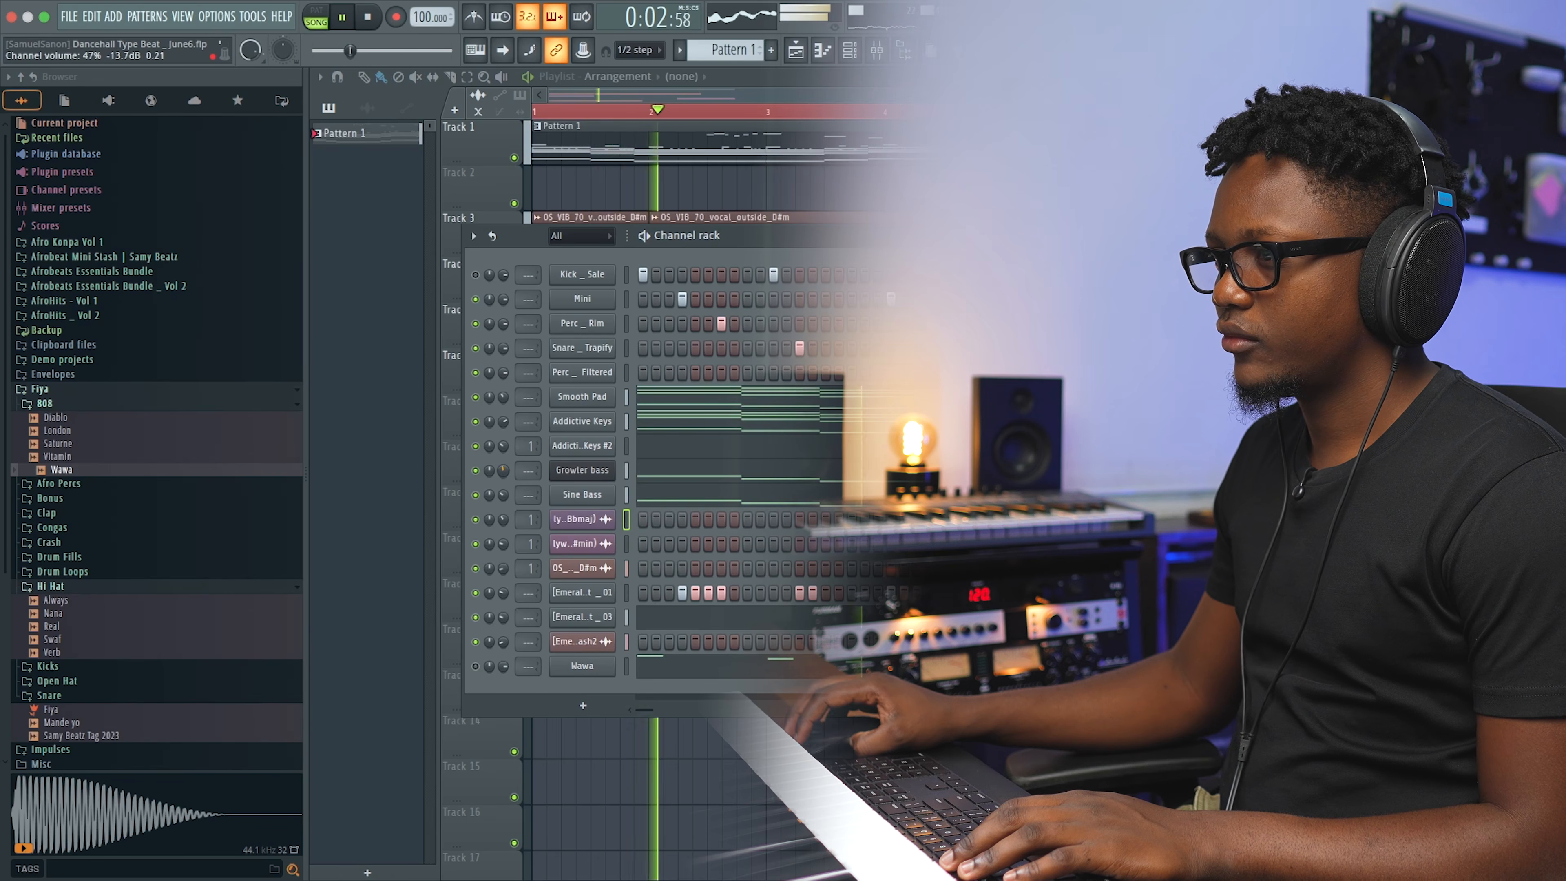
- Examine the Growler bass and Sine Bass notes in the Piano roll during playback
{"action": "left_click", "coordinate": [669, 475]}
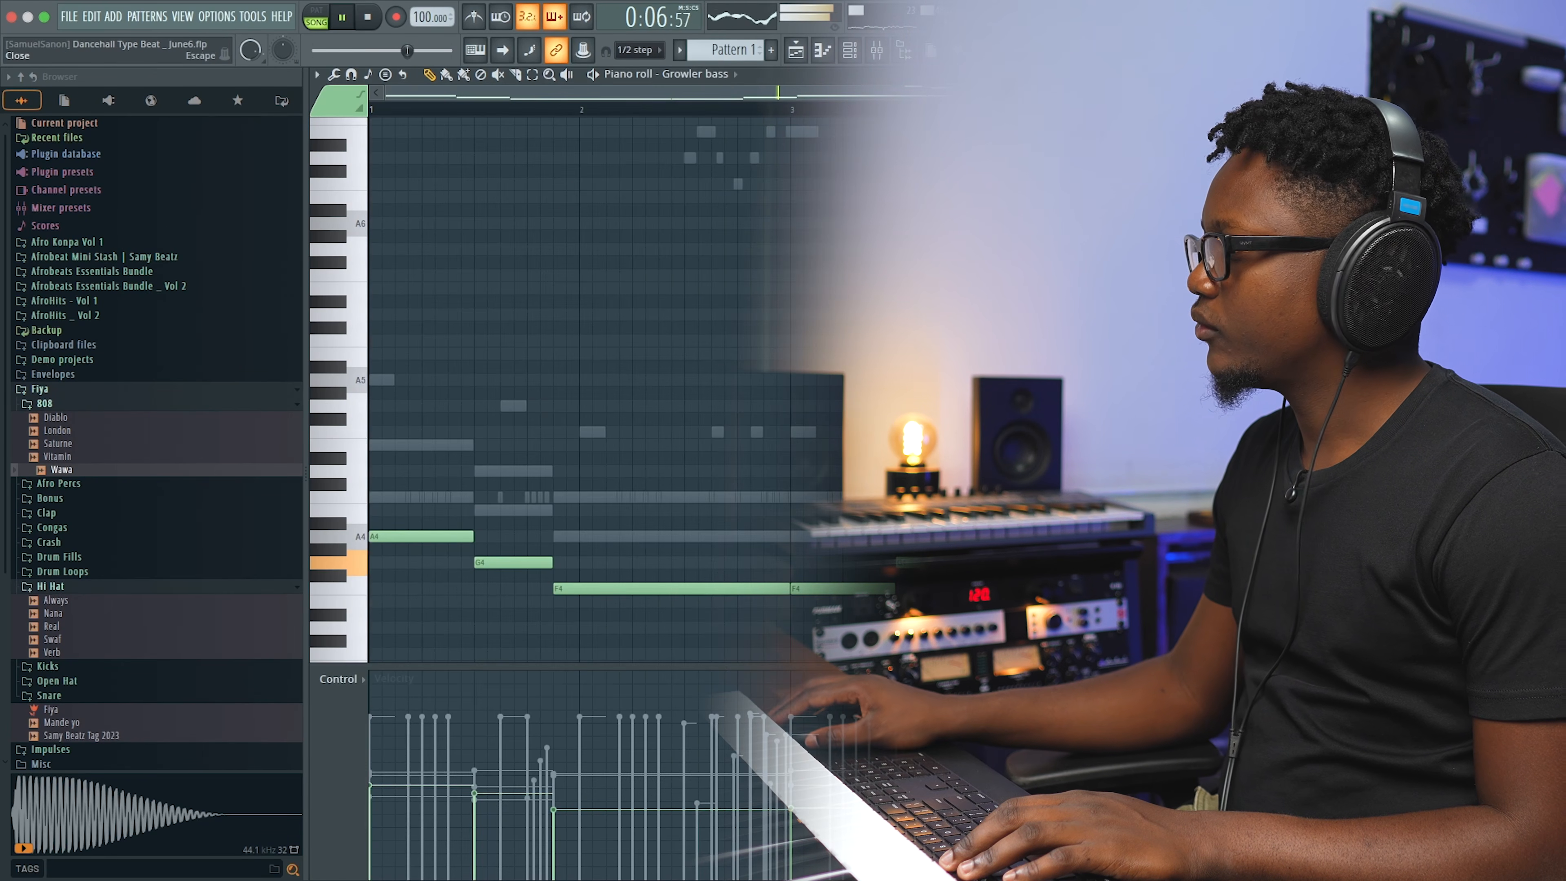
{"action": "key", "text": "Escape"}
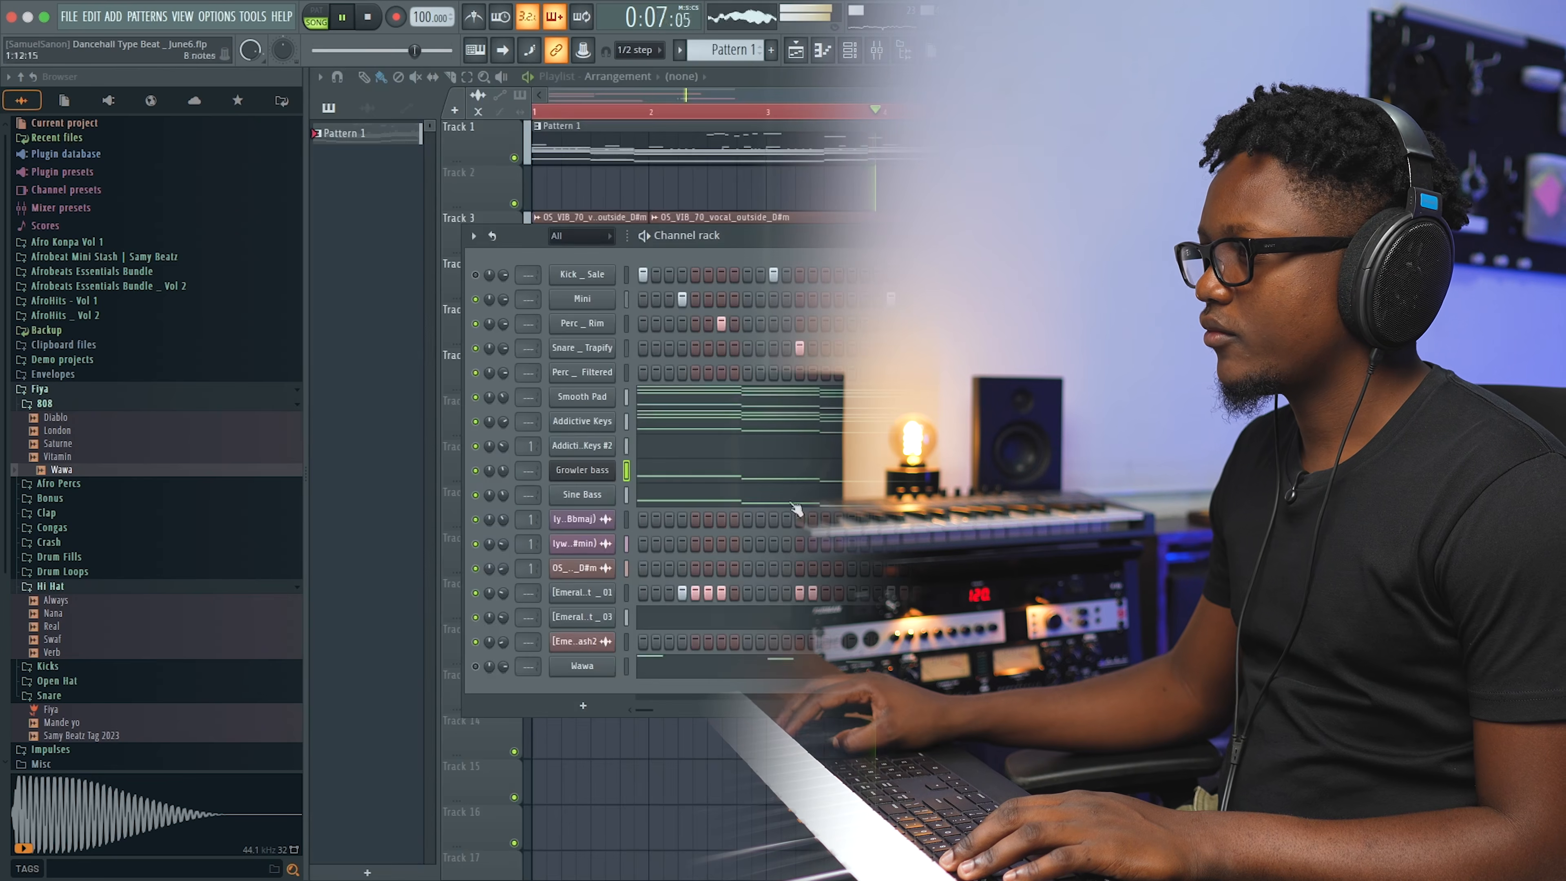
{"action": "left_click", "coordinate": [655, 500]}
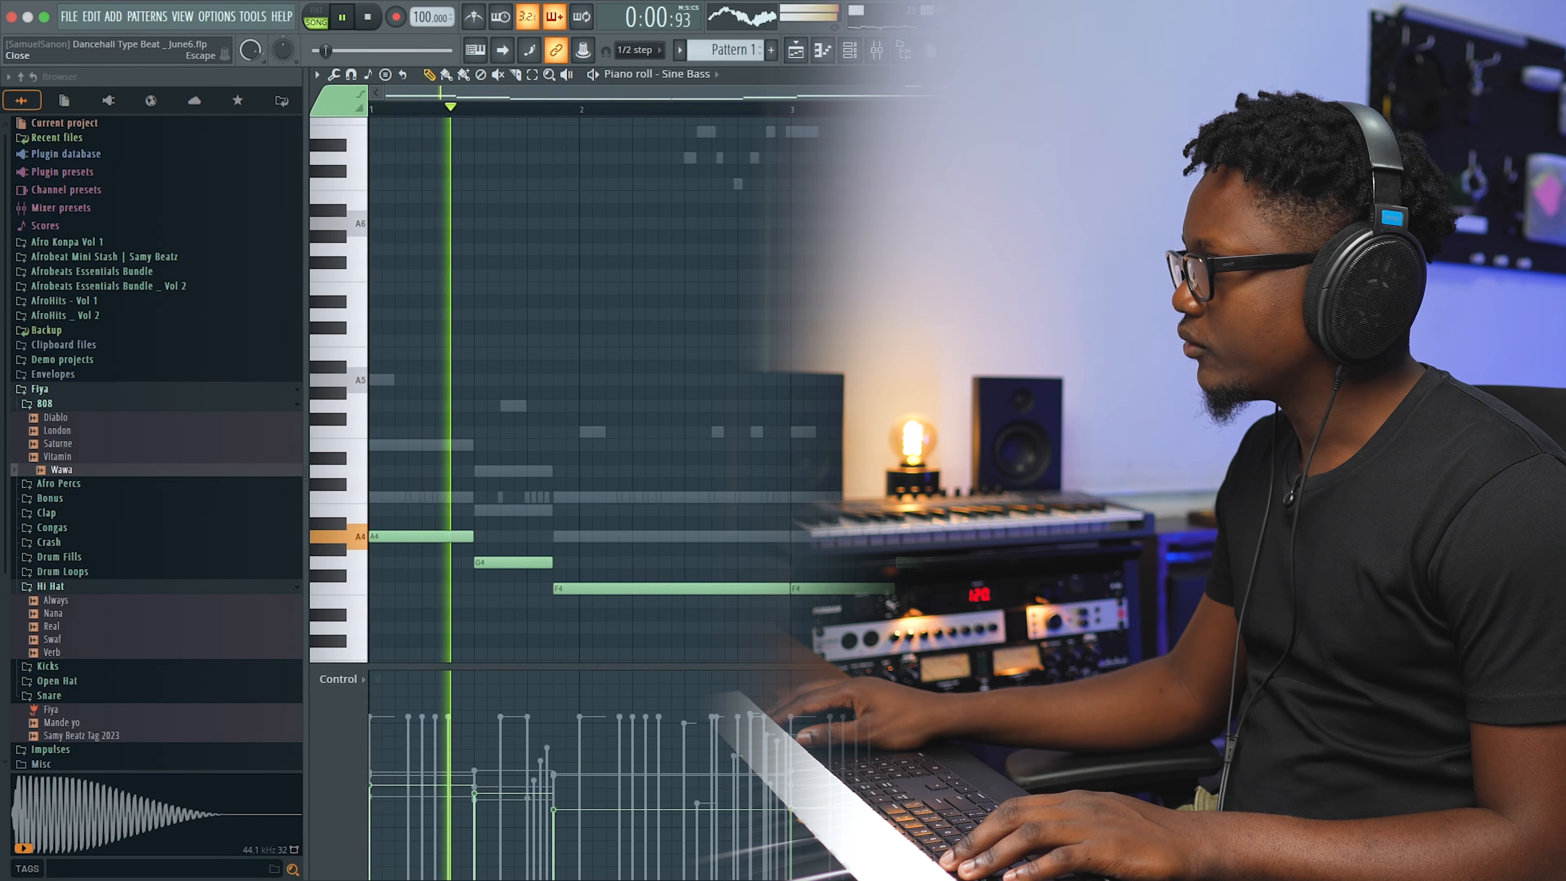
{"action": "key", "text": "Escape"}
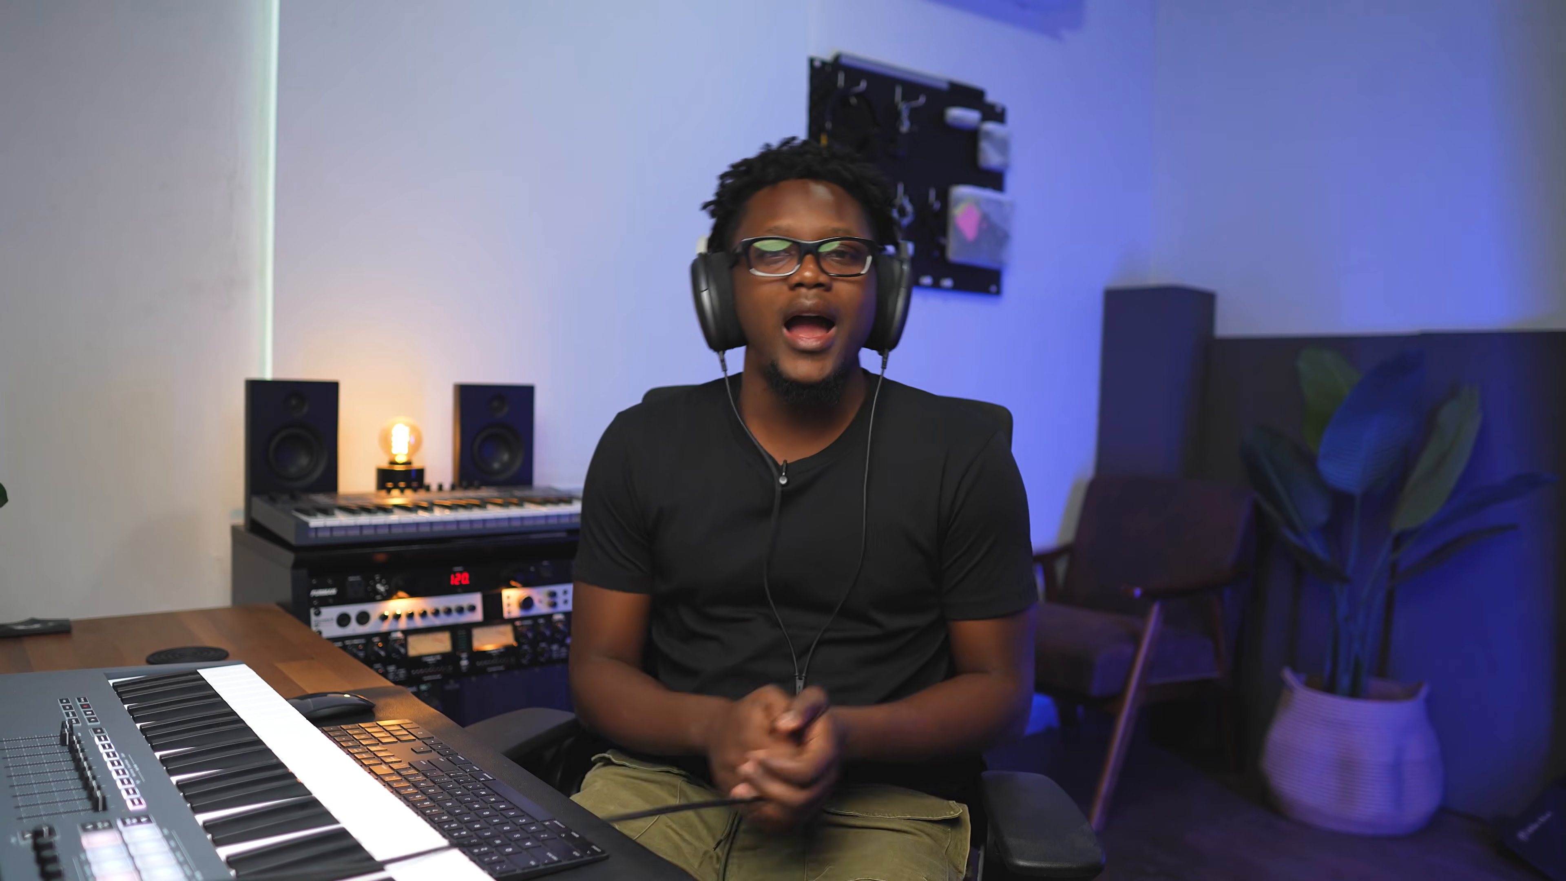